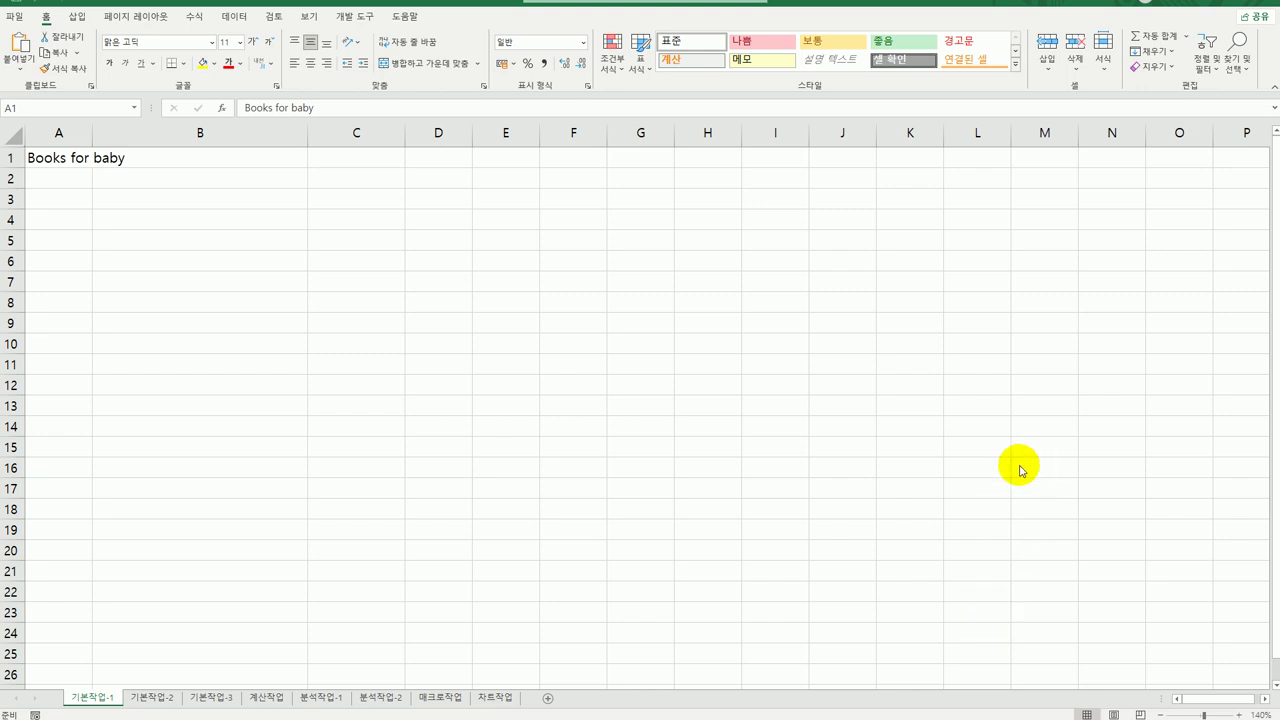
left_click(55, 202)
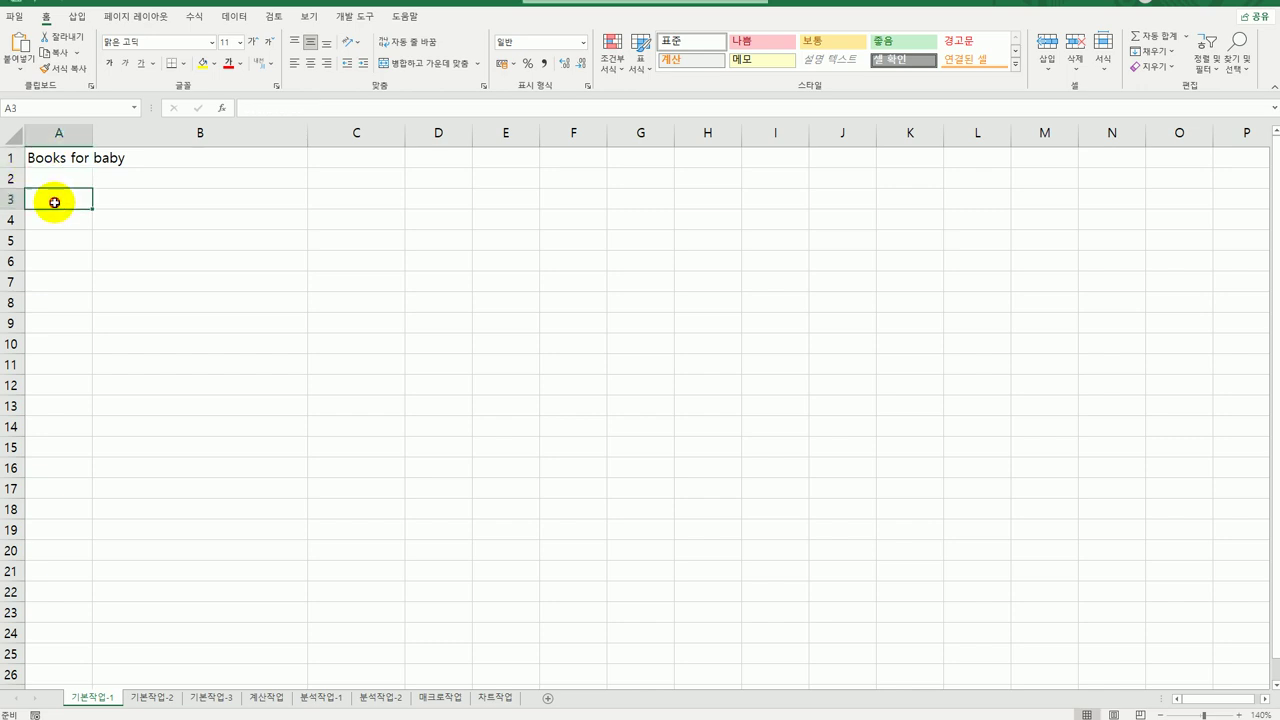
left_click_drag(55, 202, 628, 348)
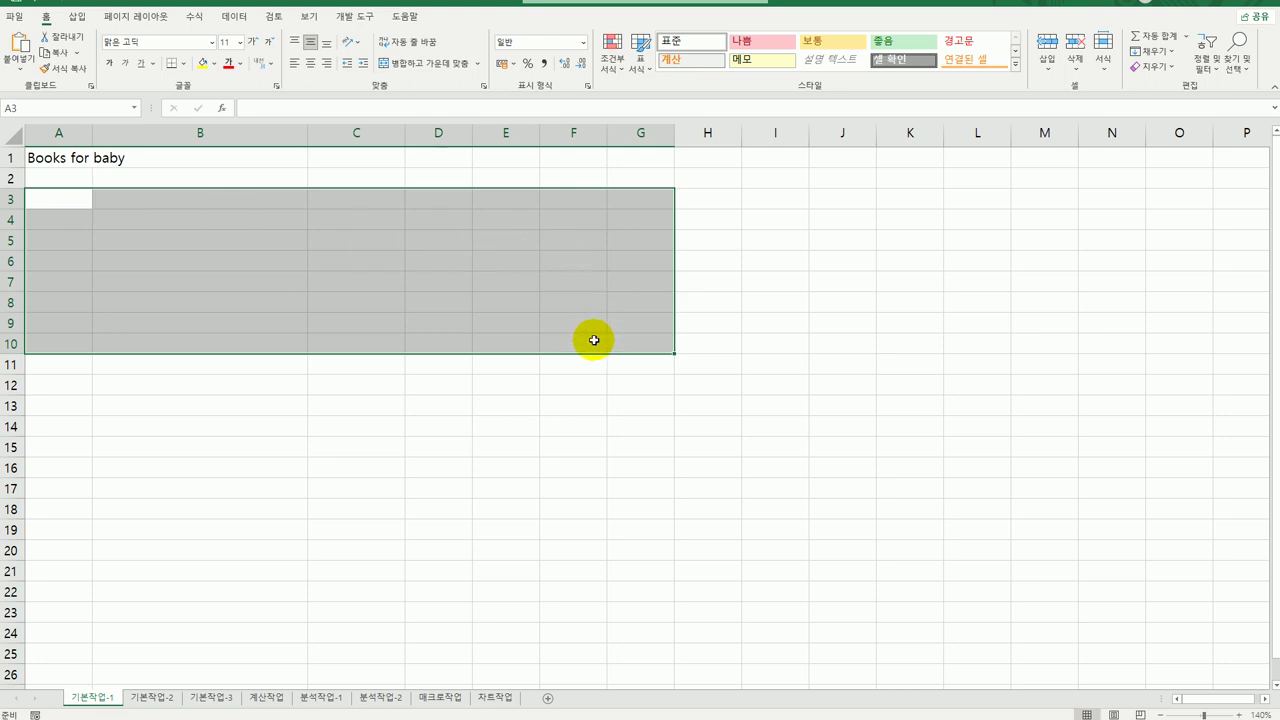
left_click(631, 343)
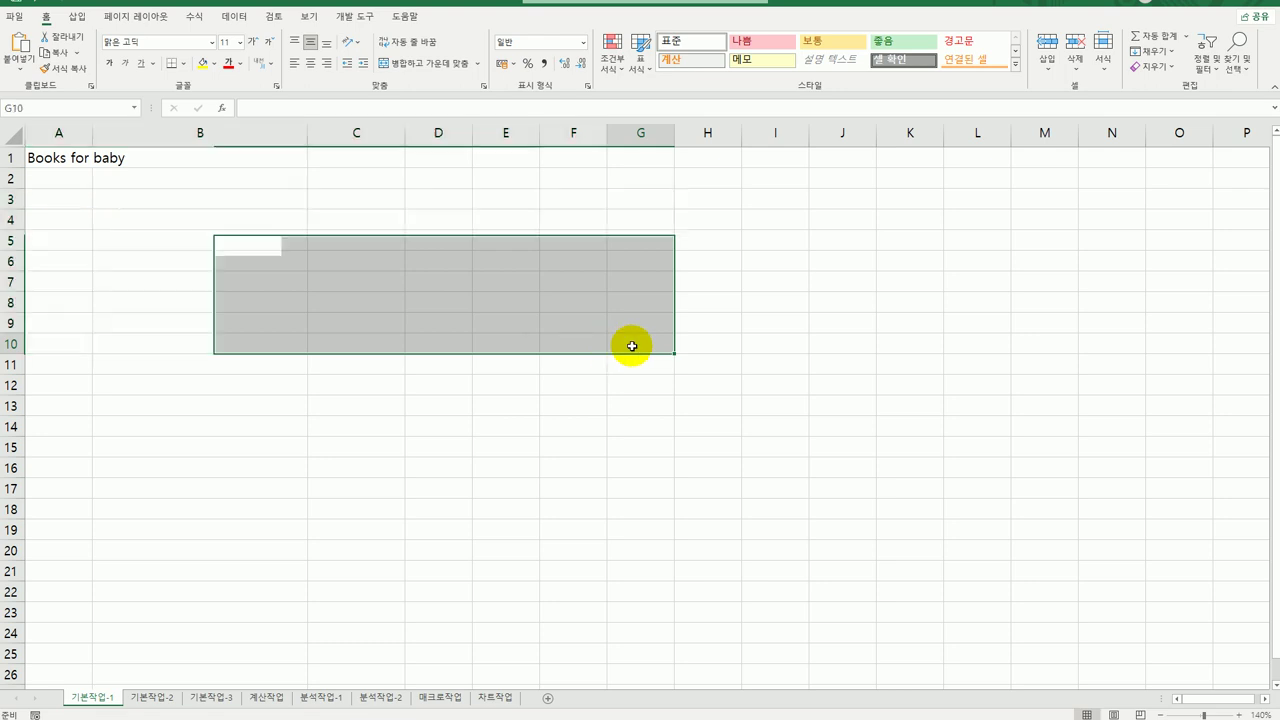
On the 기본작업-2 sheet, merge and center the title across A1:G1
left_click(152, 696)
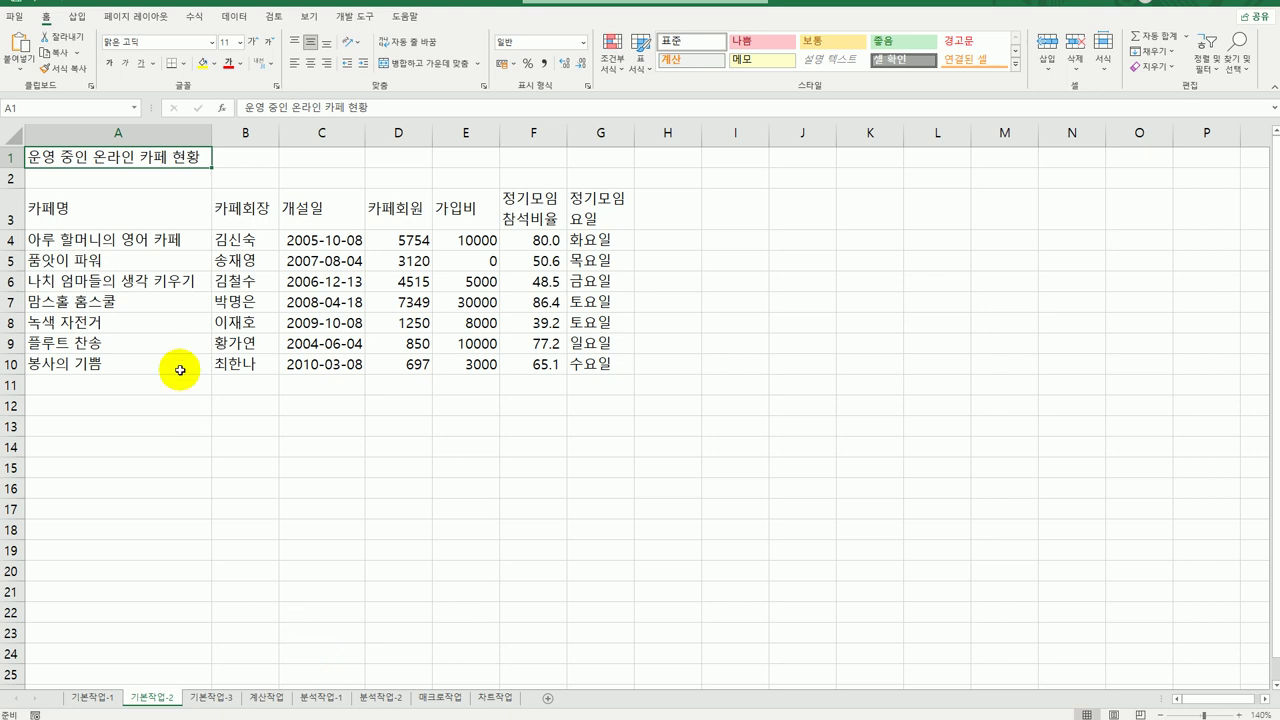
left_click_drag(114, 152, 580, 157)
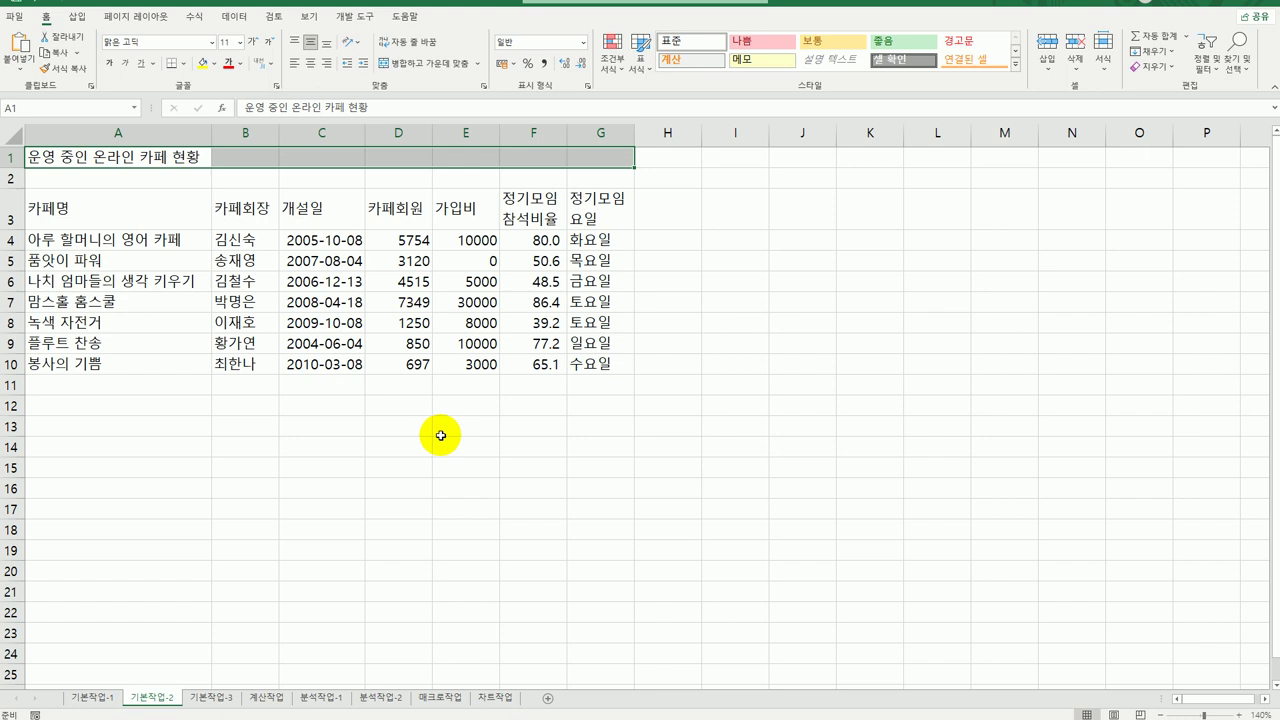
left_click(401, 64)
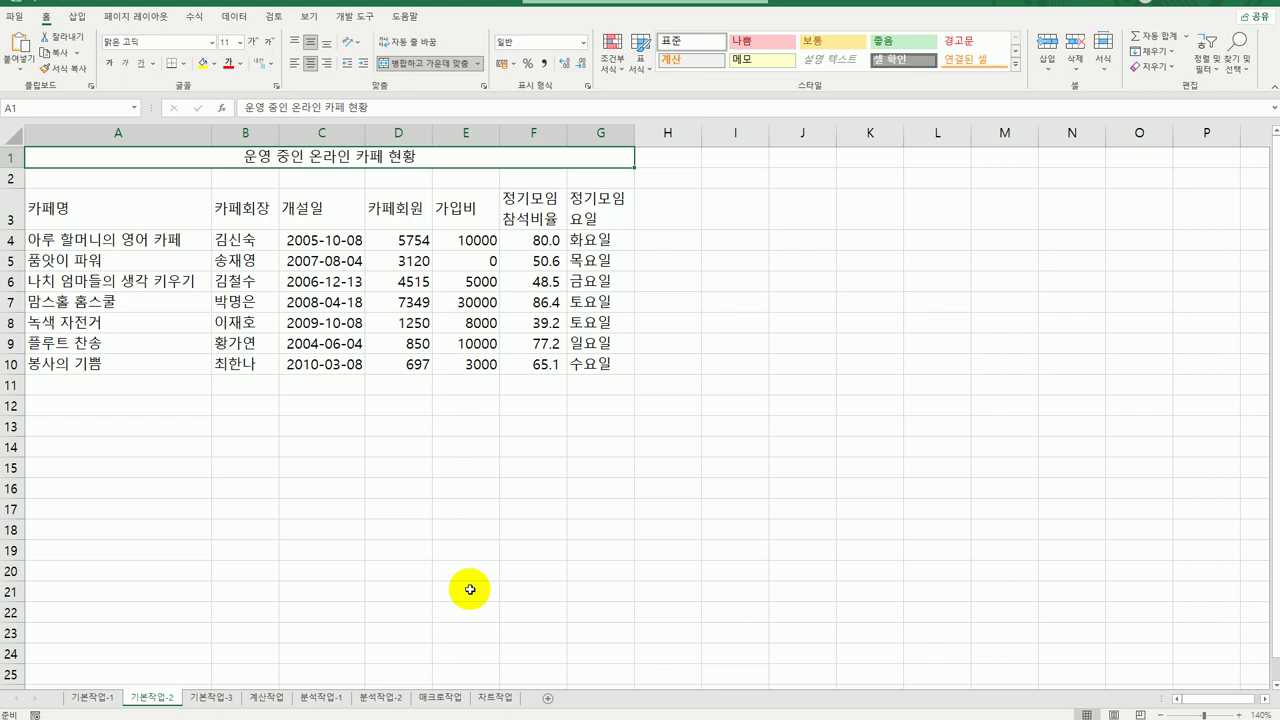
Format the merged title in A1 with the 궁서 font at size 17, bold and underlined
left_click(213, 43)
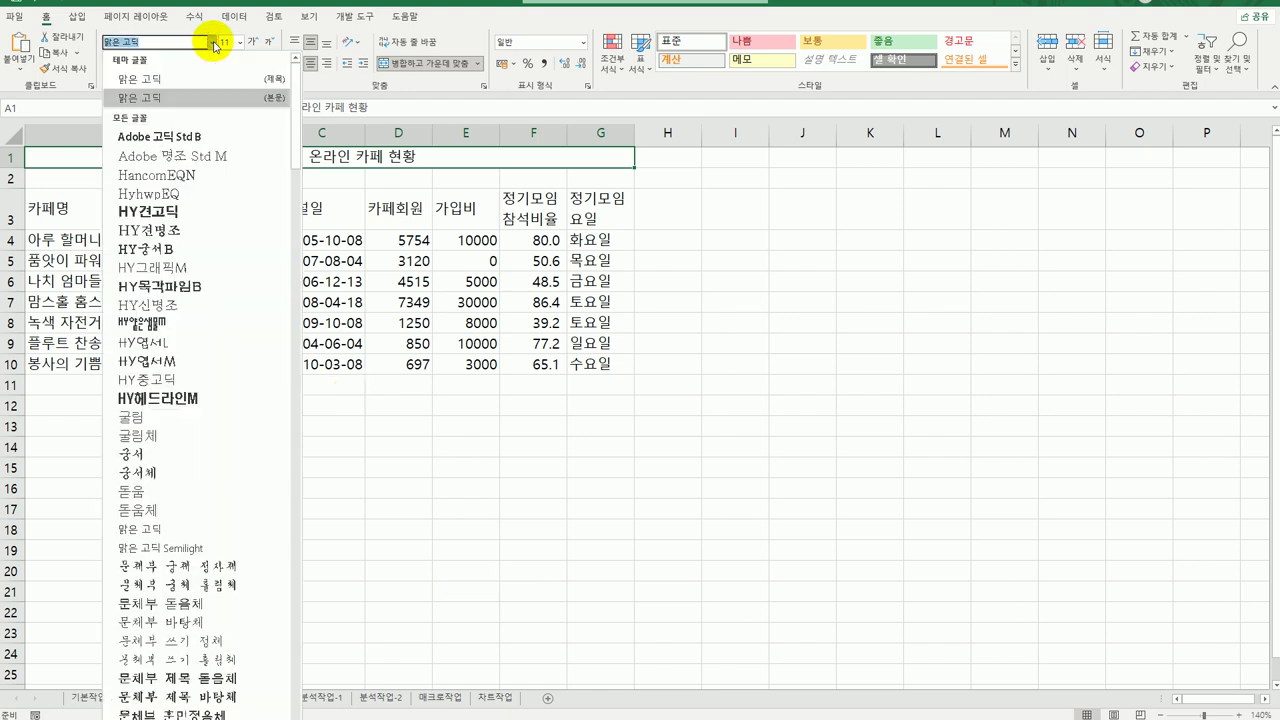
left_click(170, 457)
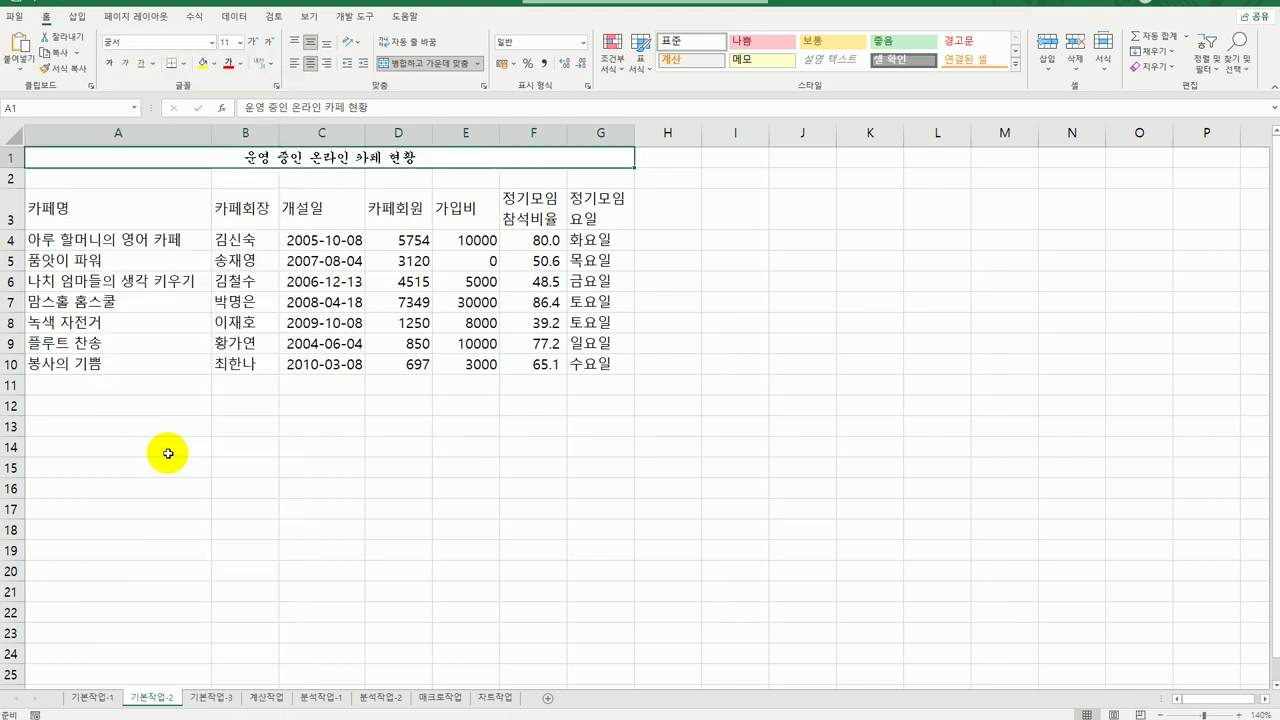
left_click(231, 42)
key("BackSpace")
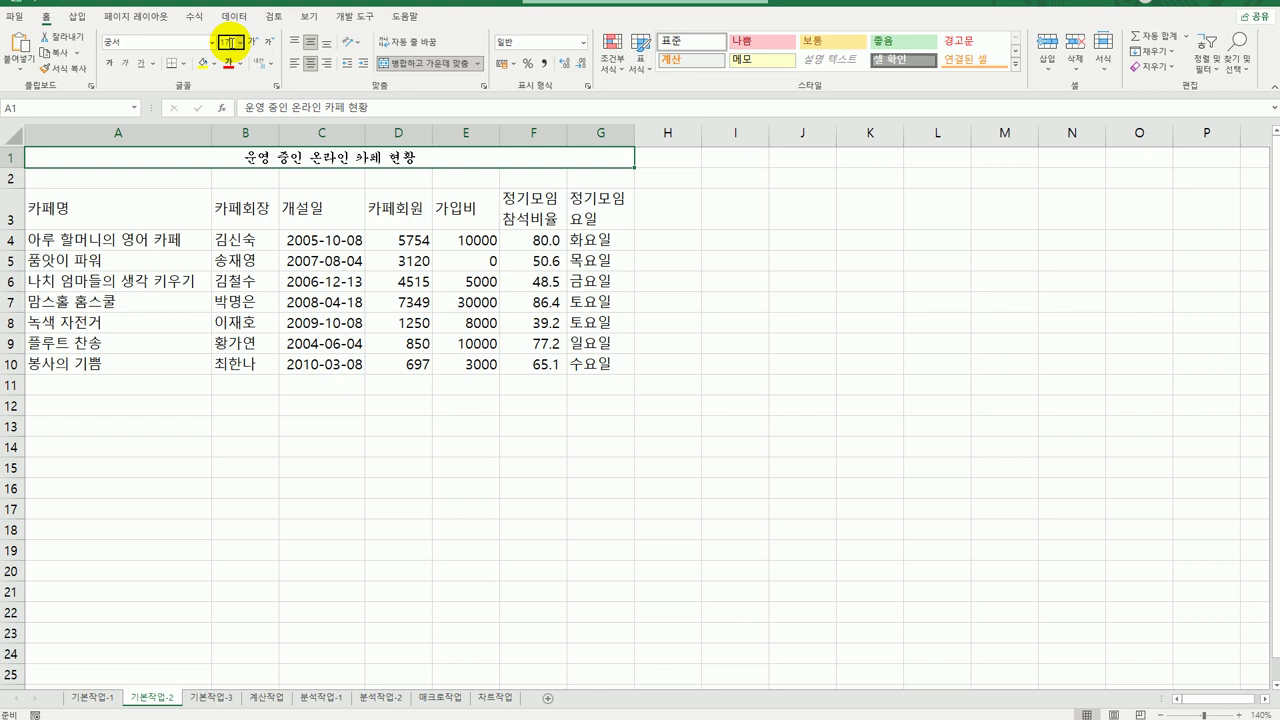
type("17")
key("Return")
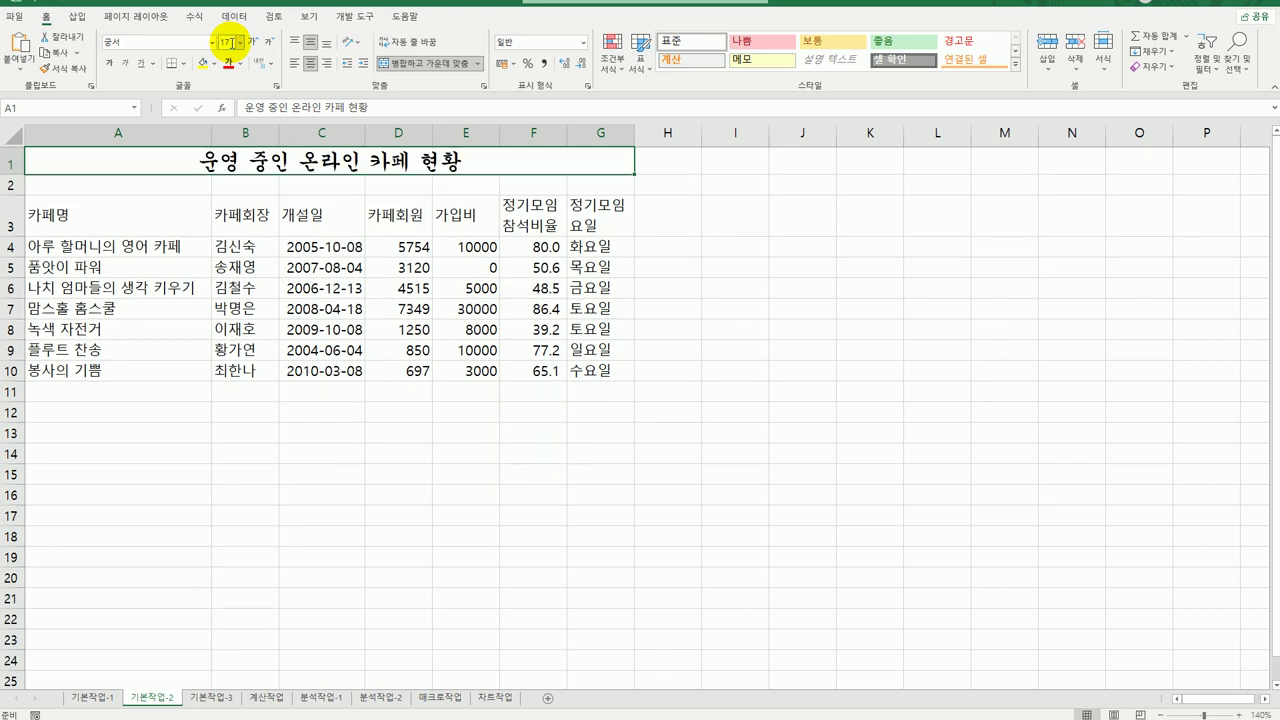
left_click(109, 64)
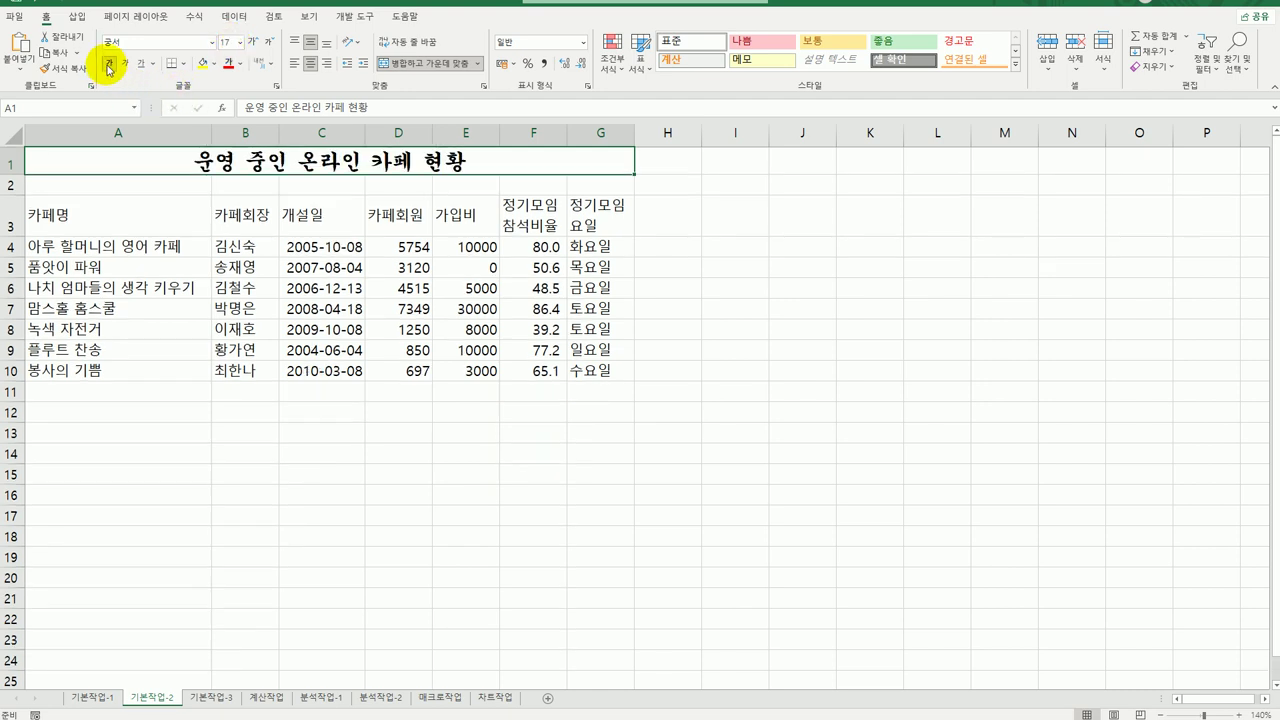
left_click(141, 64)
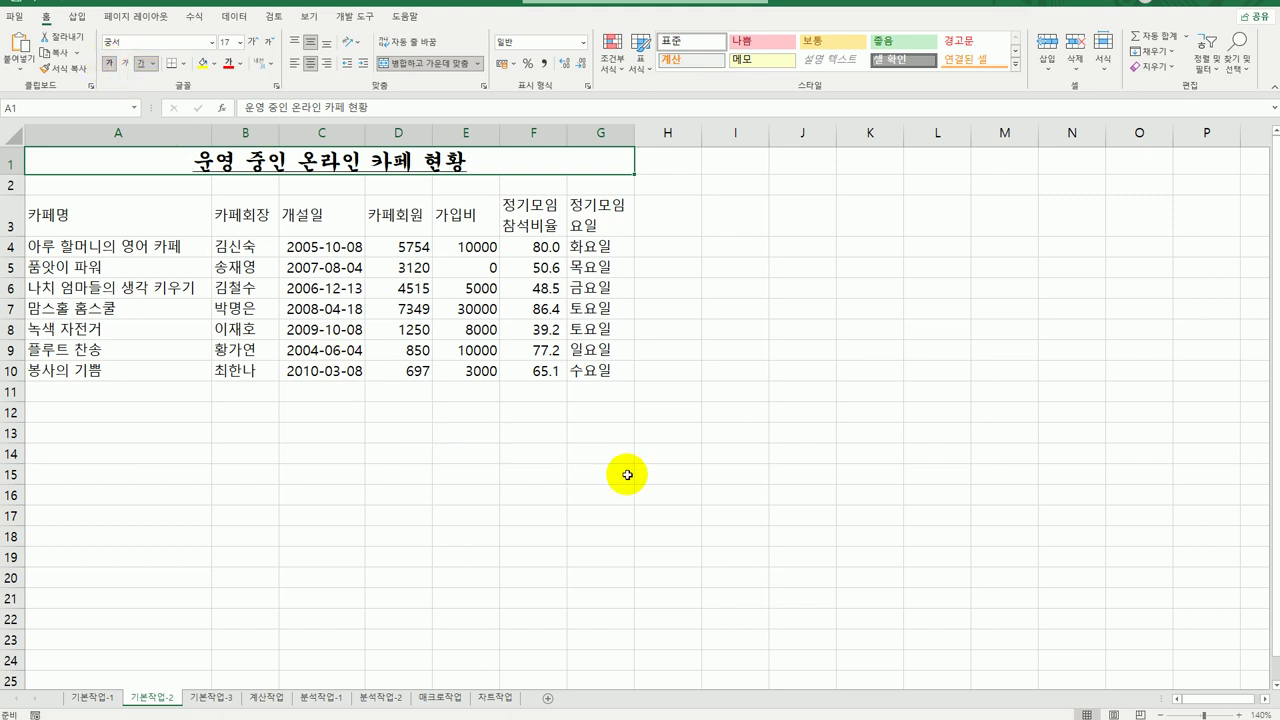
left_click(689, 440)
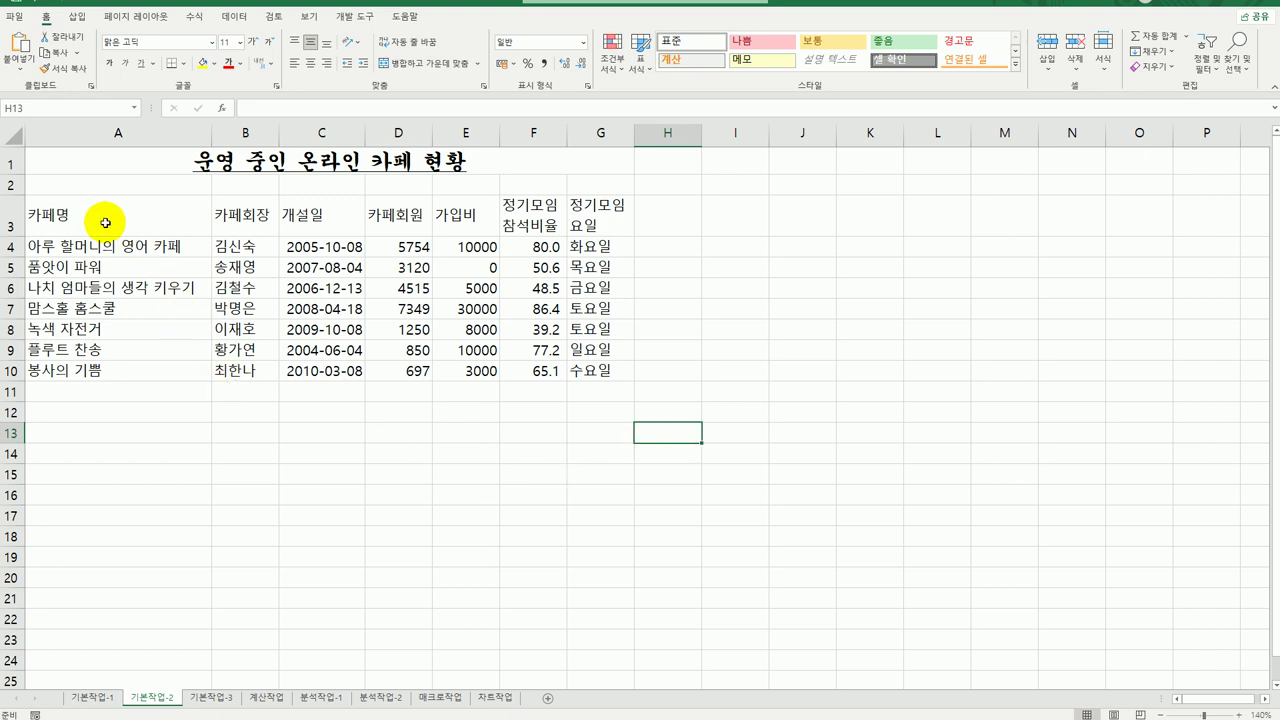
Center the contents of A3:G3, A4:C10 and F4:G10 horizontally
left_click_drag(105, 222, 609, 223)
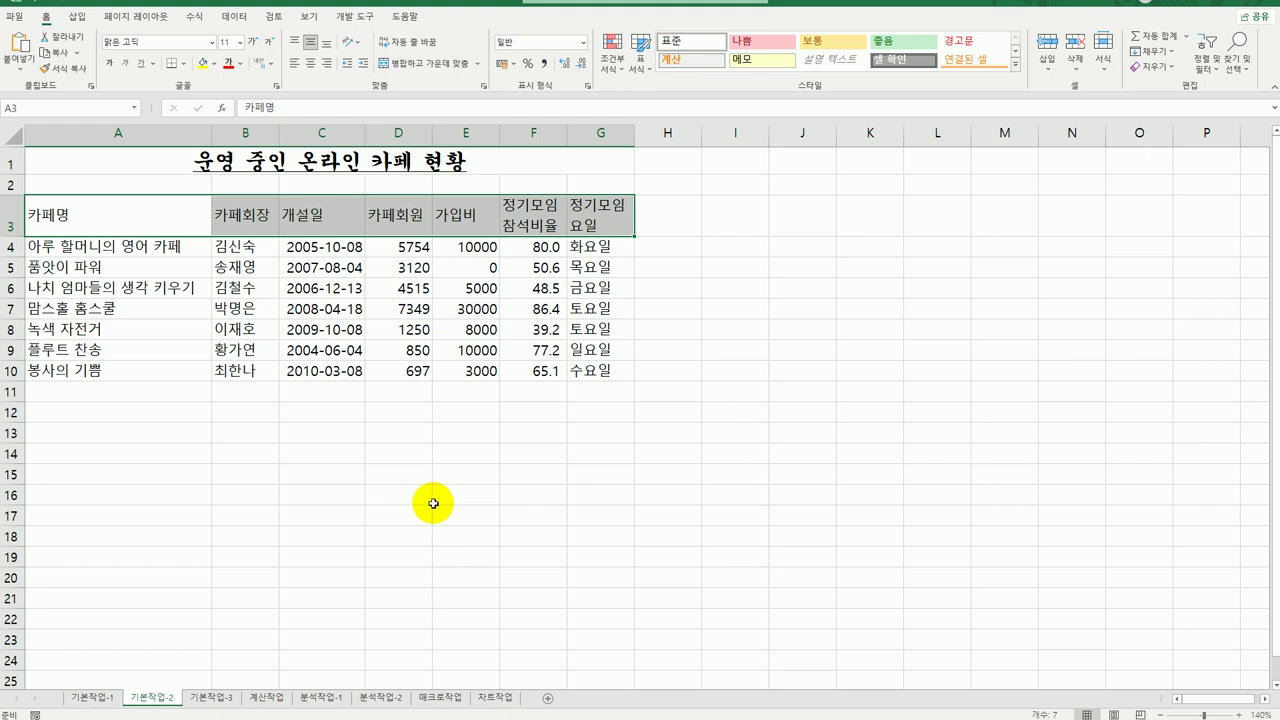
left_click_drag(106, 246, 320, 371)
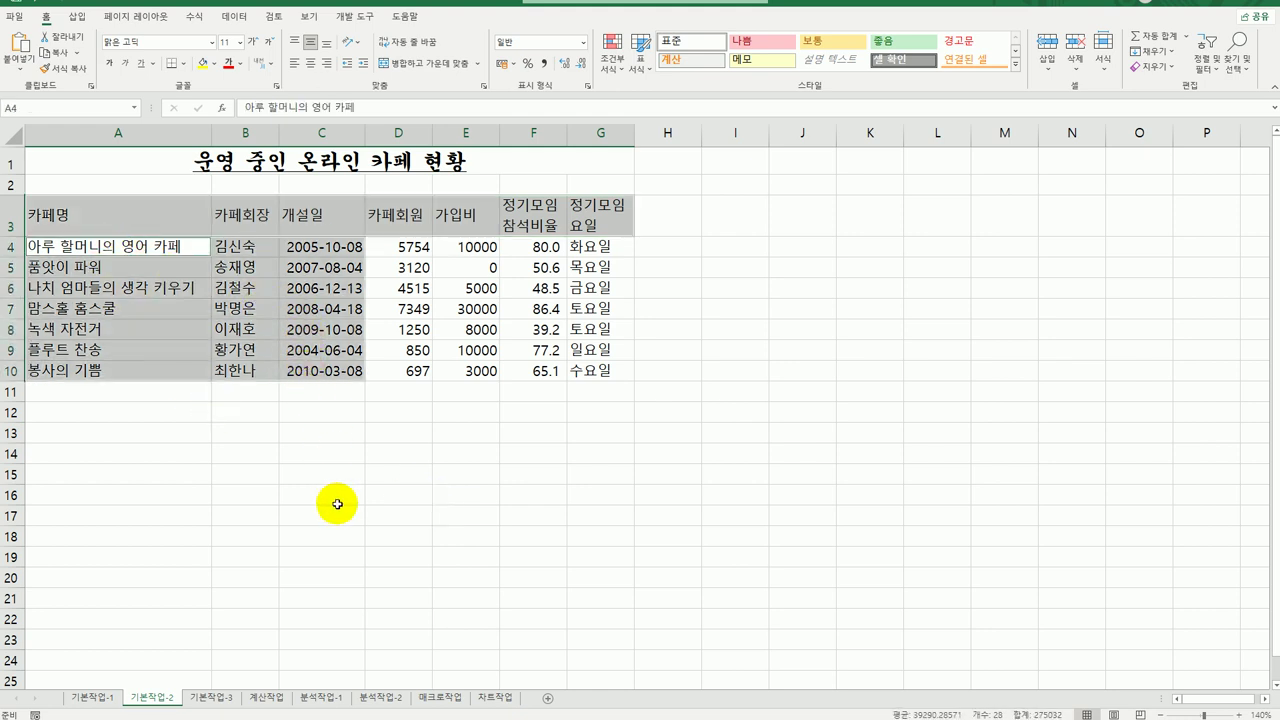
left_click_drag(545, 247, 587, 373)
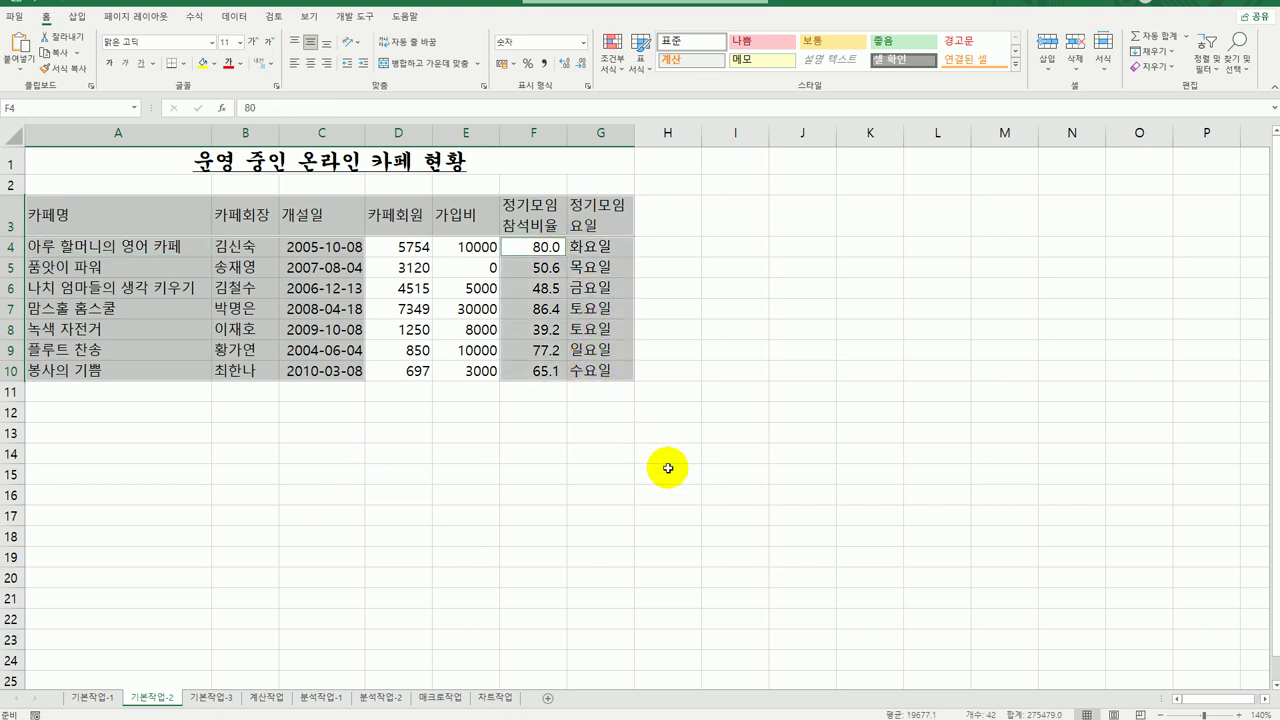
left_click(310, 64)
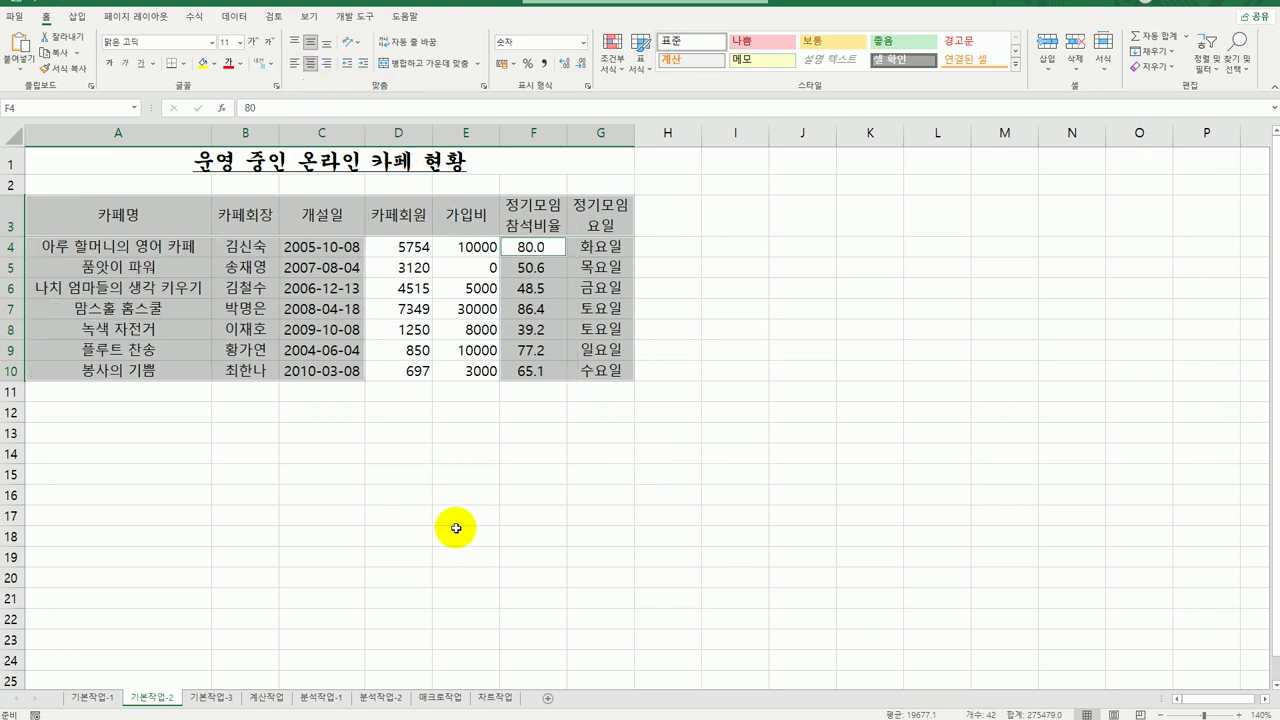
left_click(456, 528)
Give the header row A3:G3 the standard purple font color and a standard yellow fill
left_click_drag(160, 215, 615, 230)
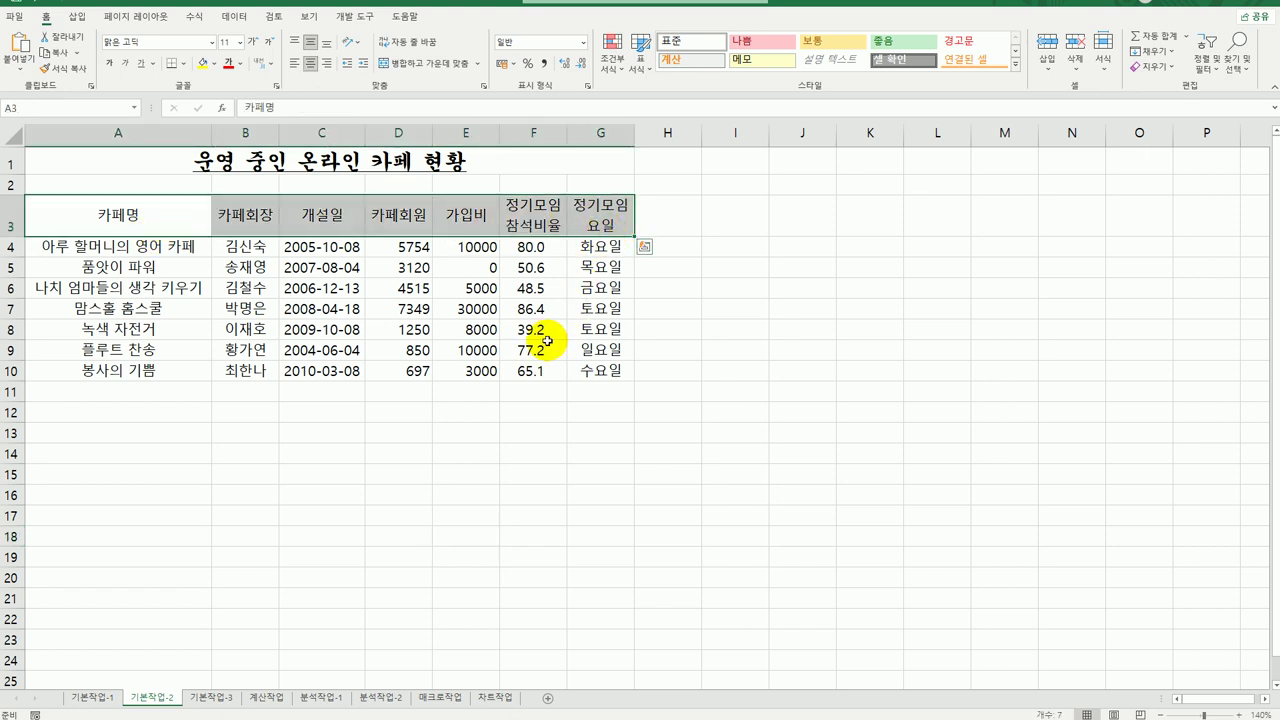
left_click(240, 66)
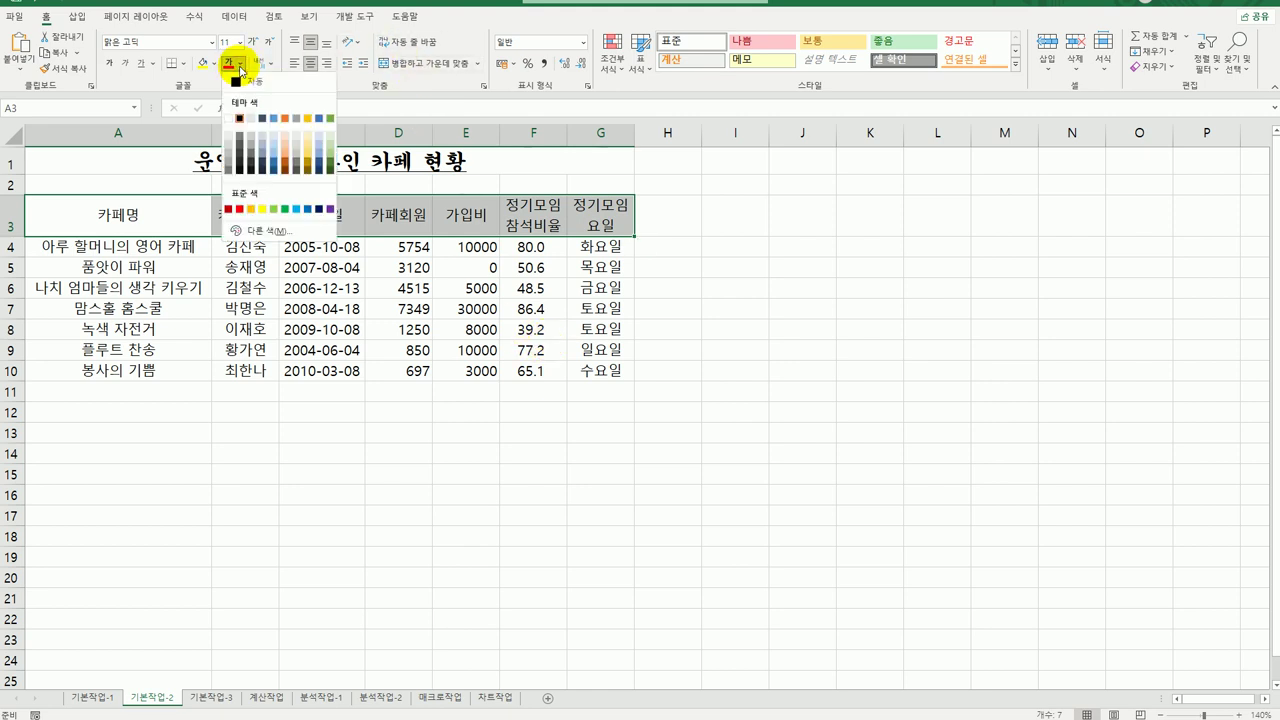
left_click(331, 210)
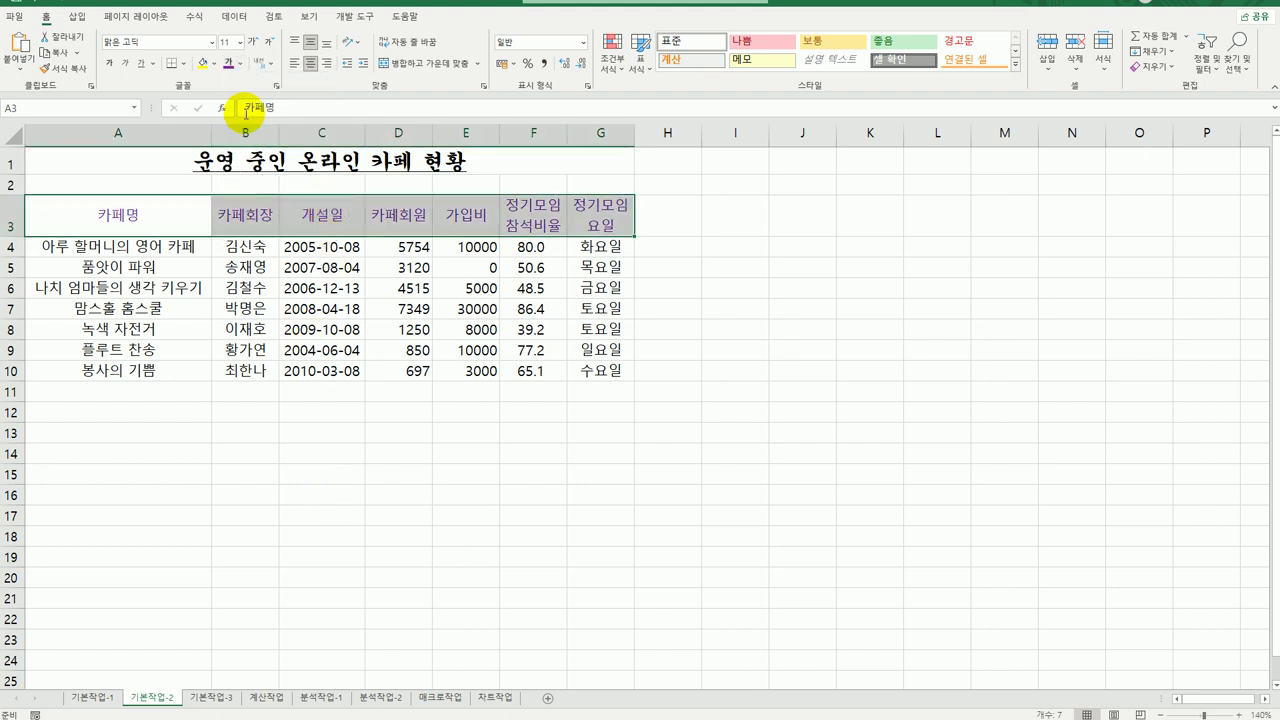
left_click(214, 64)
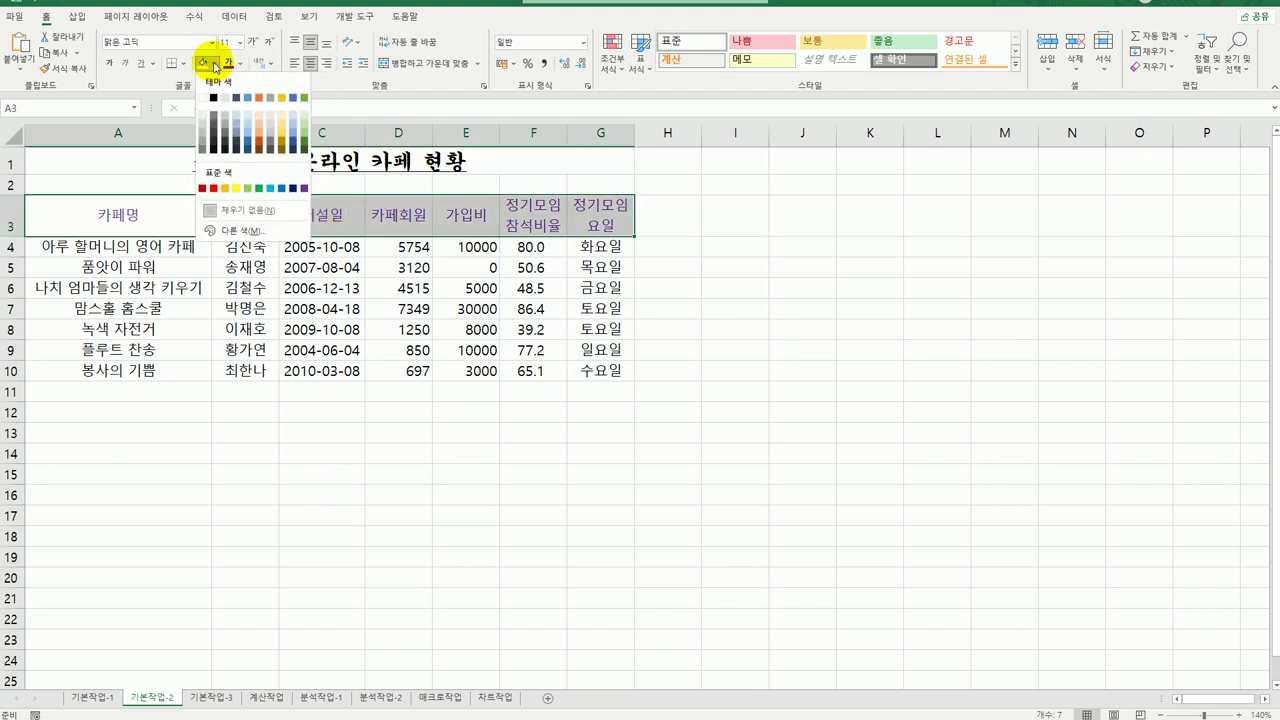
left_click(234, 189)
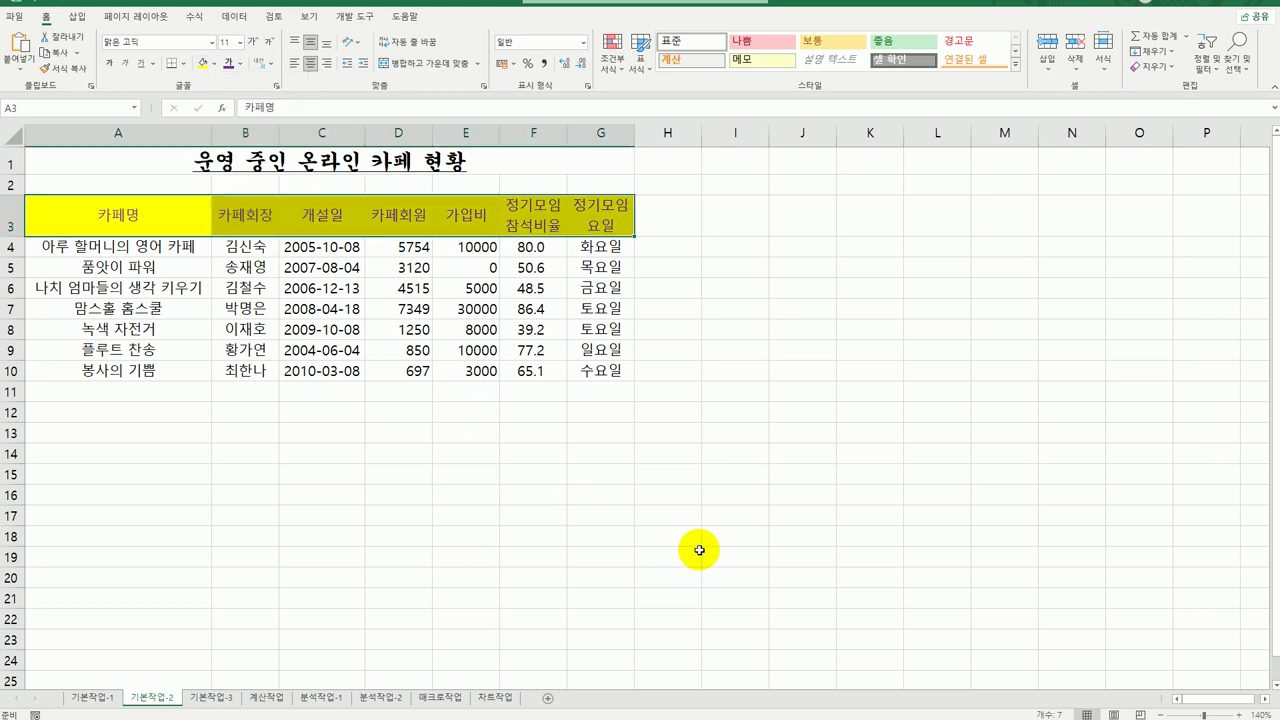
left_click(706, 550)
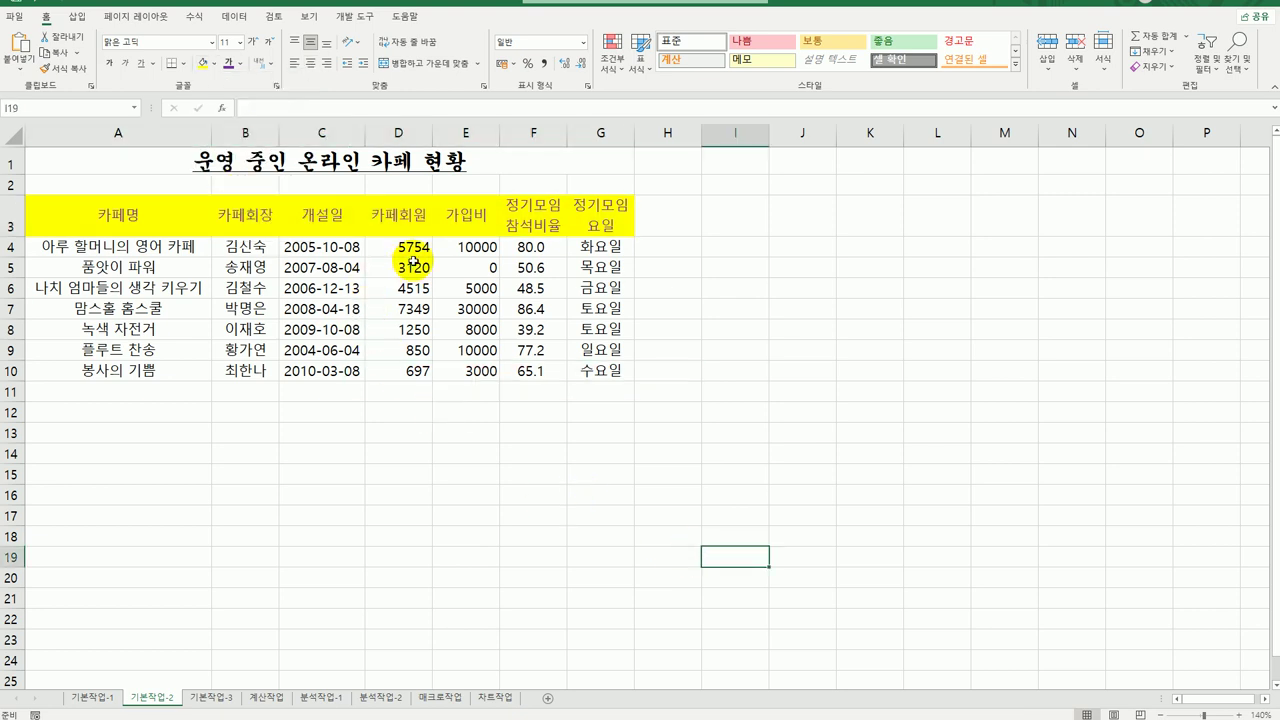
Apply the custom number format 0.0"%" to the attendance ratios in F4:F10
left_click_drag(528, 246, 531, 371)
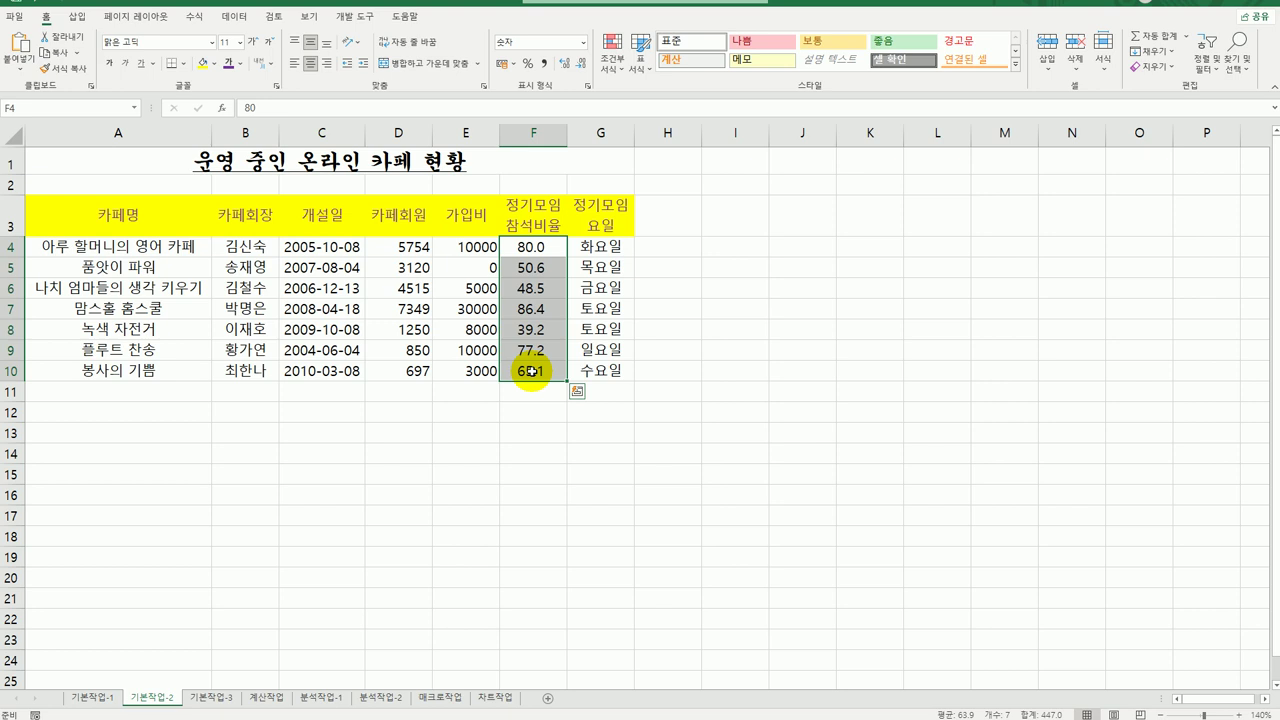
right_click(525, 246)
left_click(611, 534)
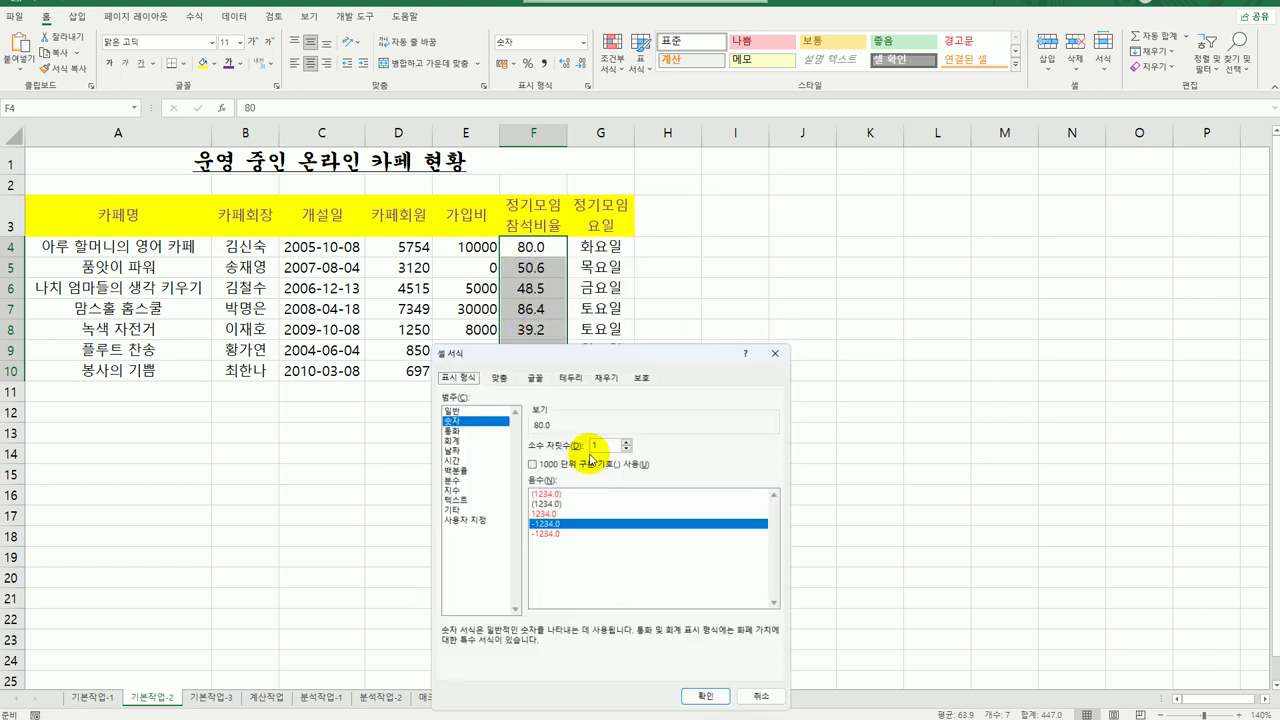
left_click_drag(585, 357, 822, 207)
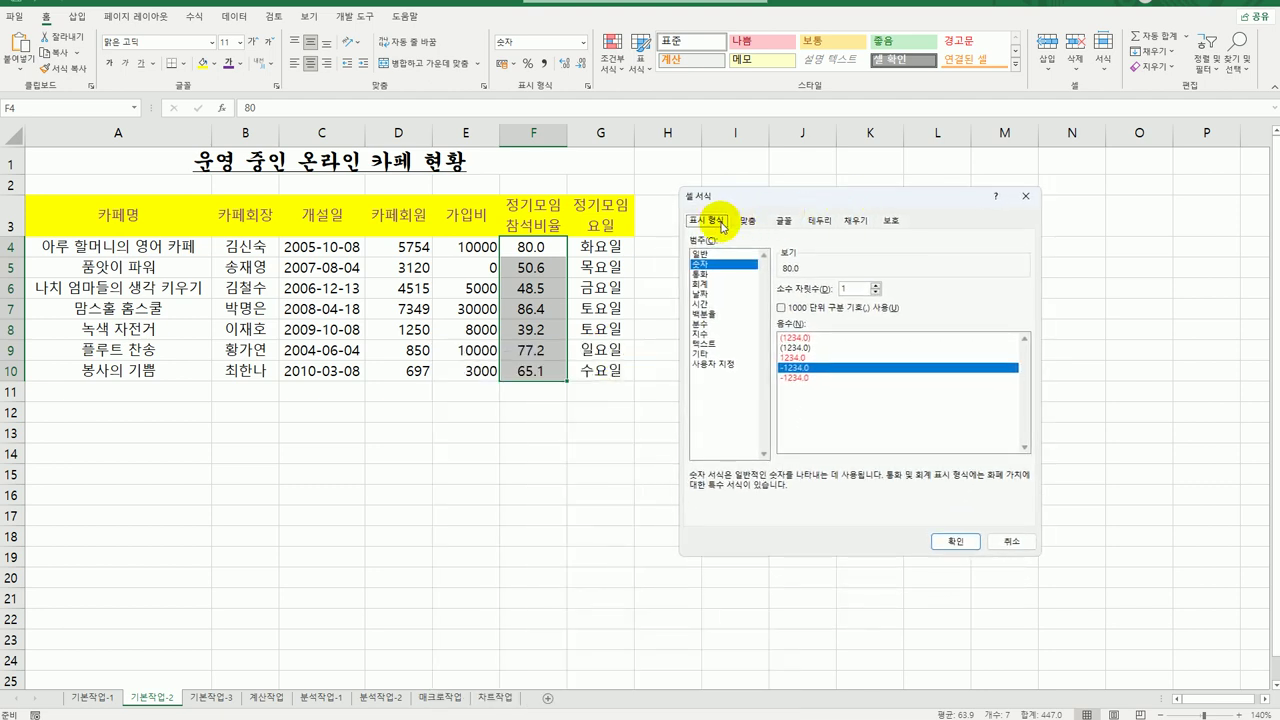
left_click(716, 365)
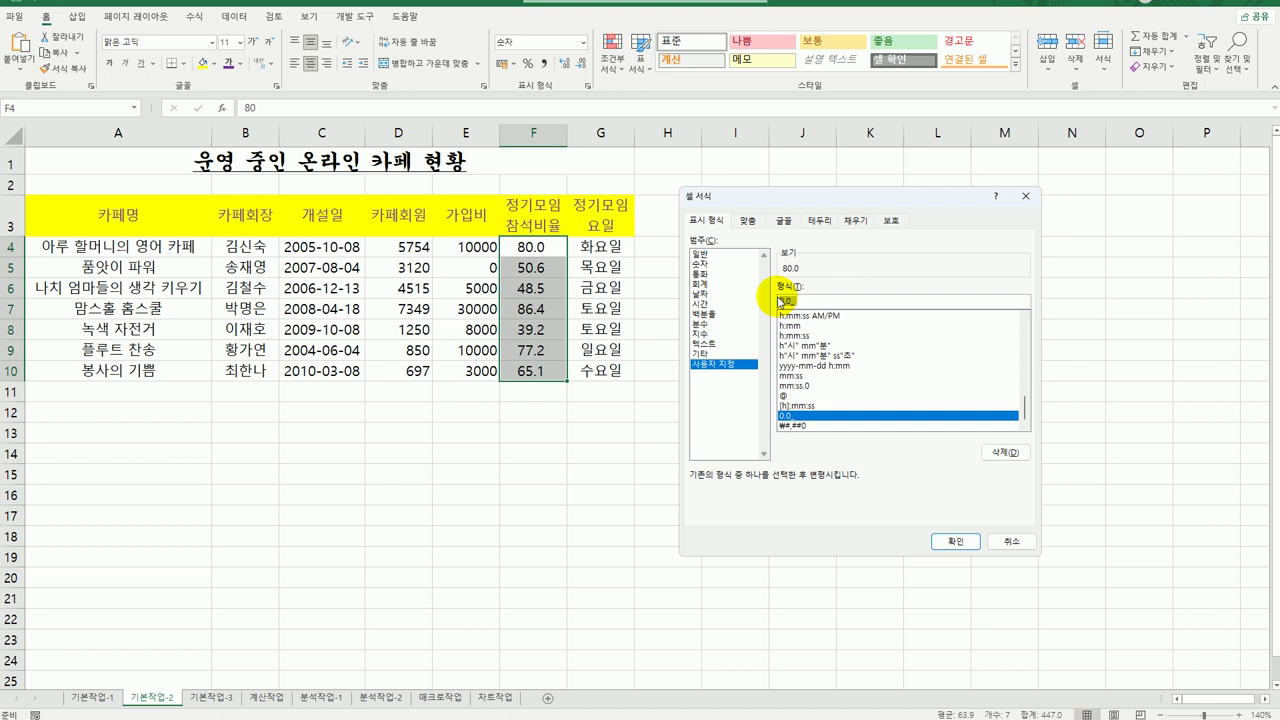
key("BackSpace")
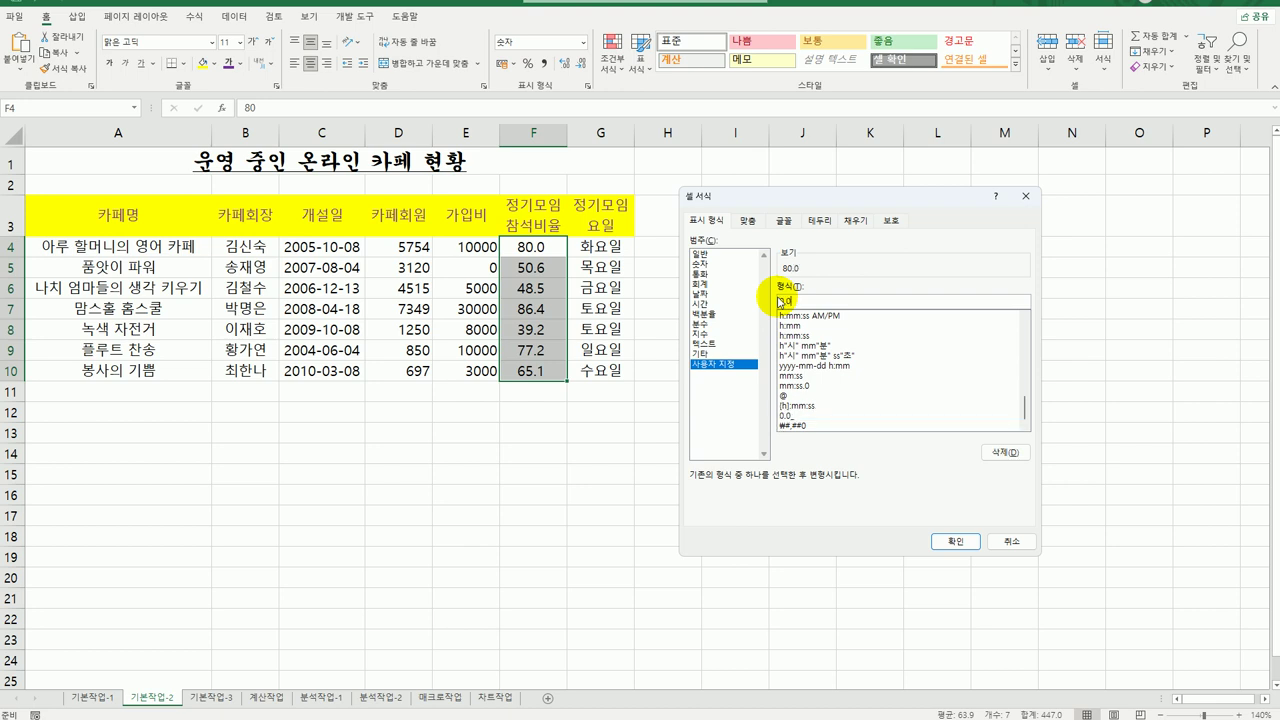
type("%")
key("BackSpace")
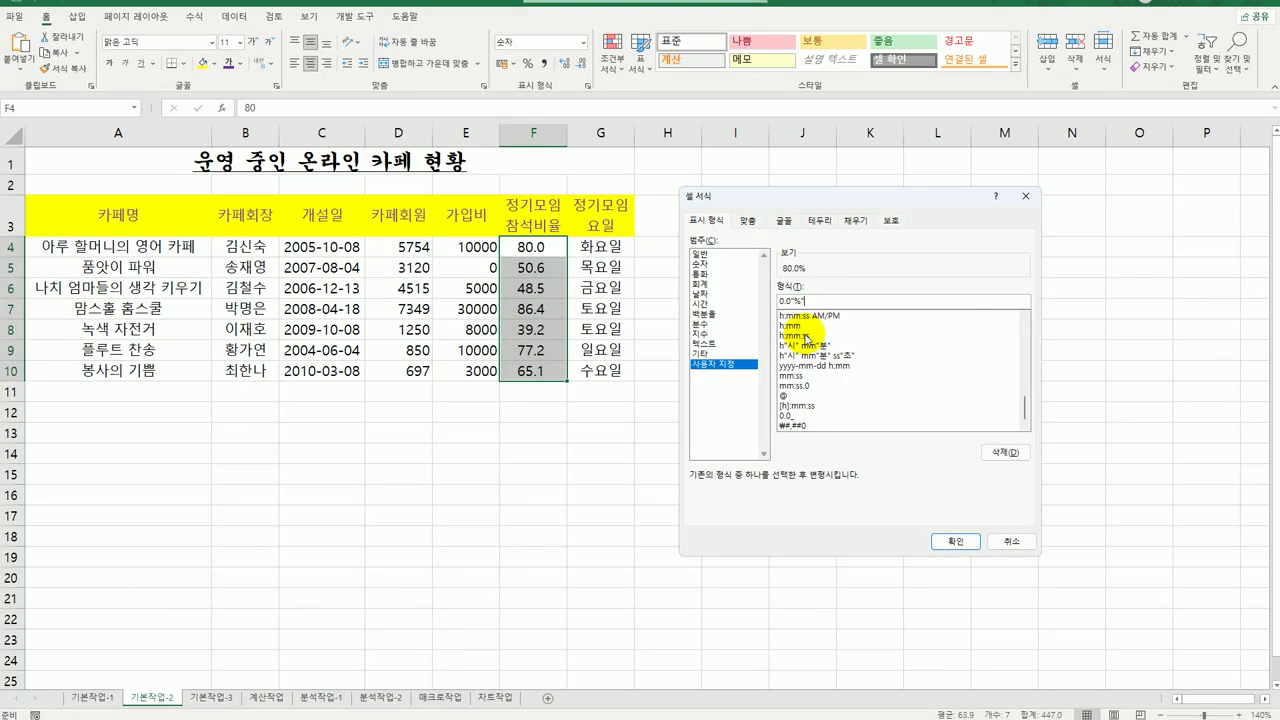
left_click(956, 543)
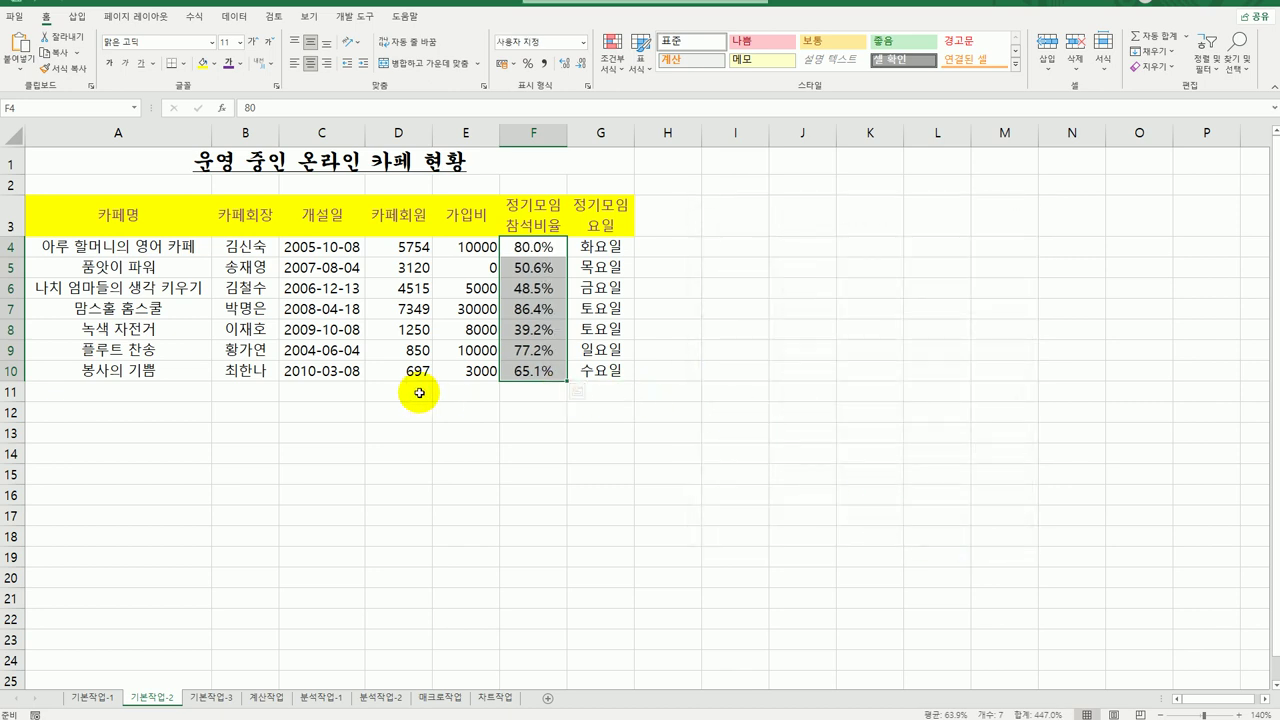
Insert a note in cell D7 and replace its default text with "가장 많은 회원수"
left_click(400, 314)
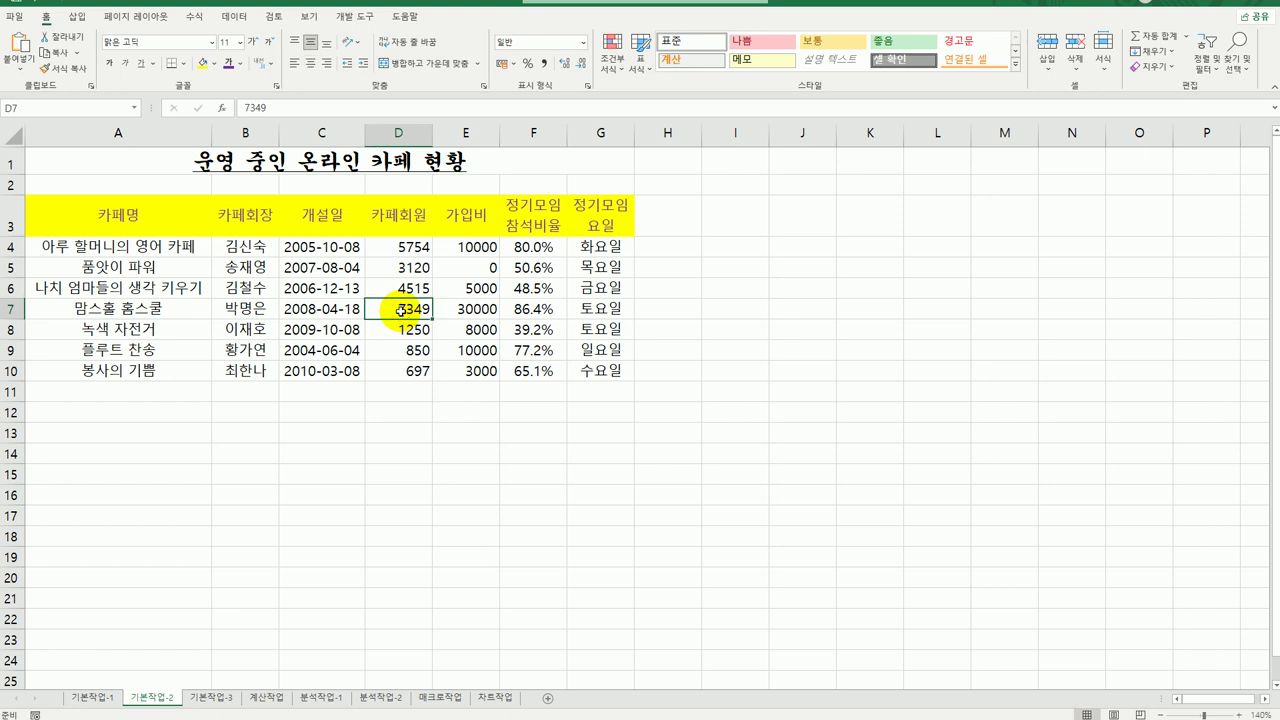
right_click(400, 311)
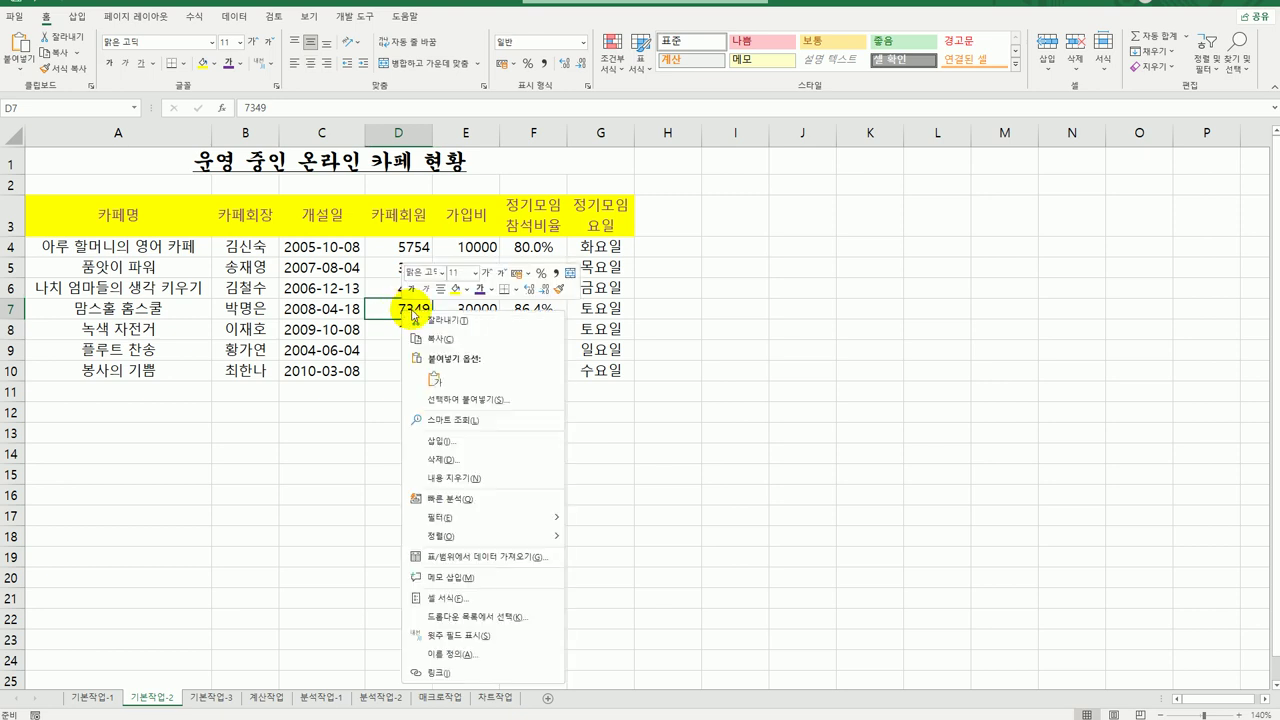
left_click(482, 578)
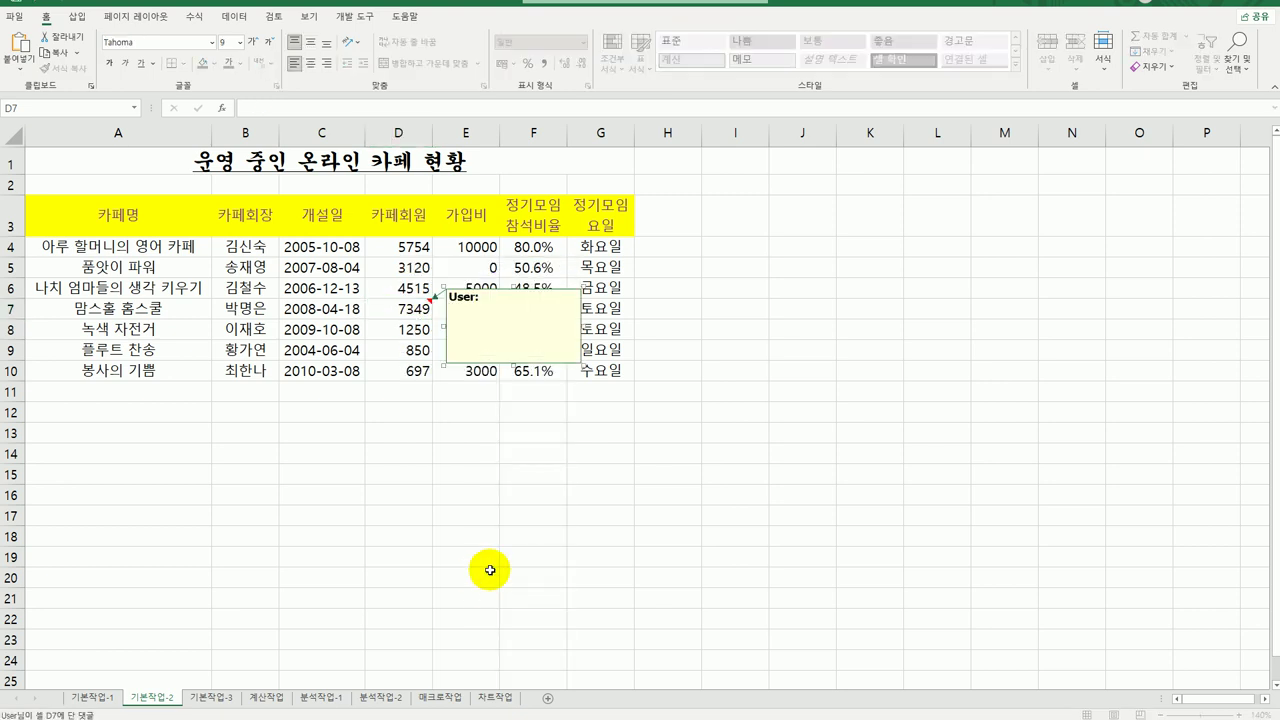
key("ctrl+a")
key("BackSpace")
type("가장 많은 회원수")
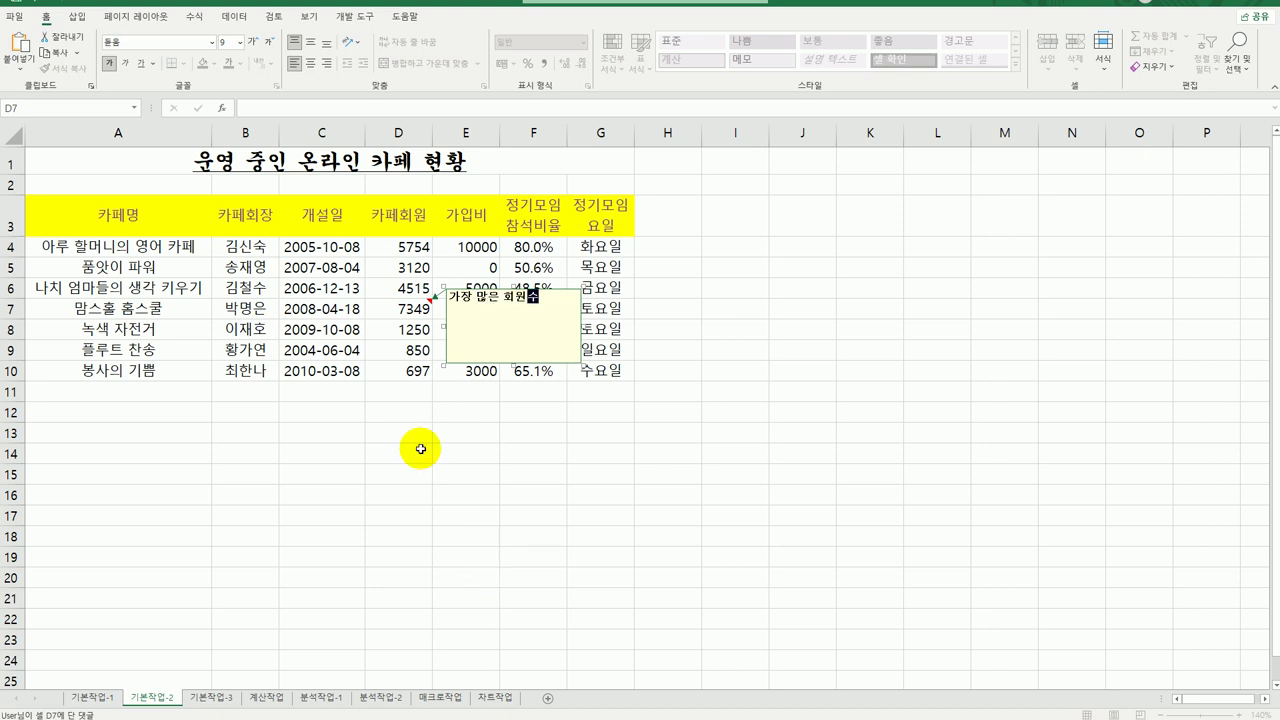
left_click(407, 306)
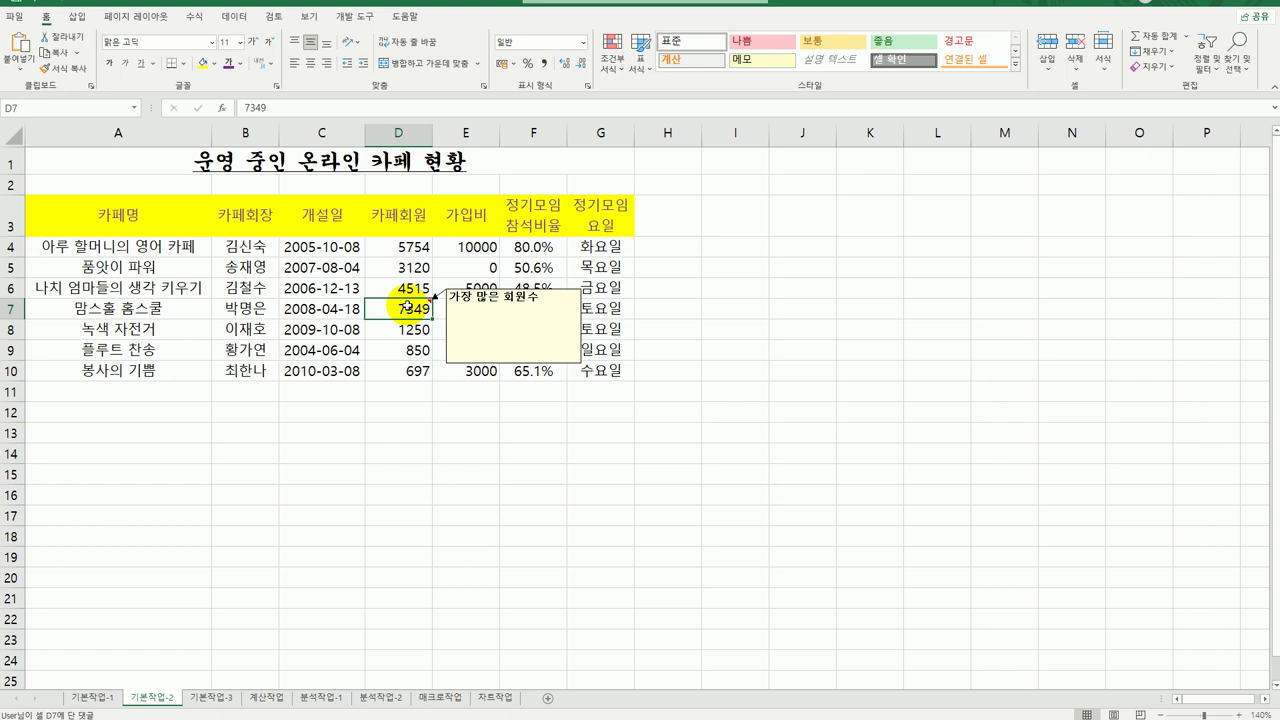
Keep the note on cell D7 always displayed and turn on automatic sizing for its box
right_click(407, 306)
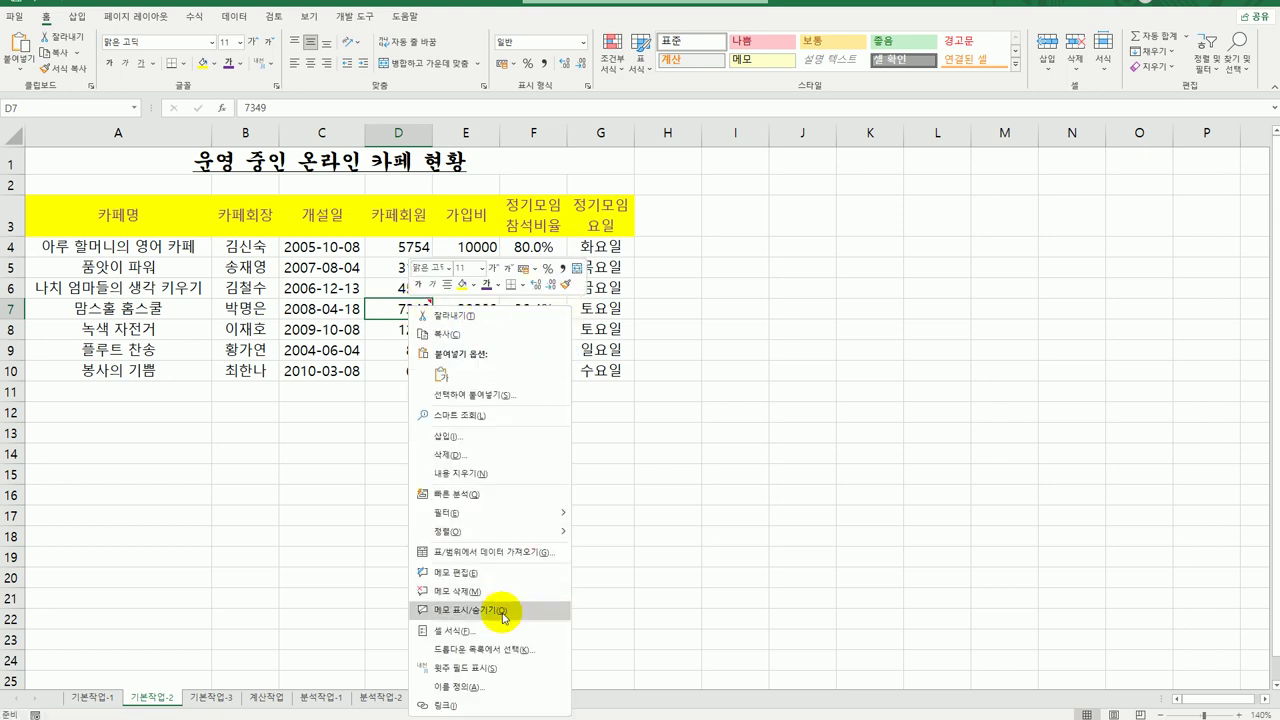
left_click(503, 612)
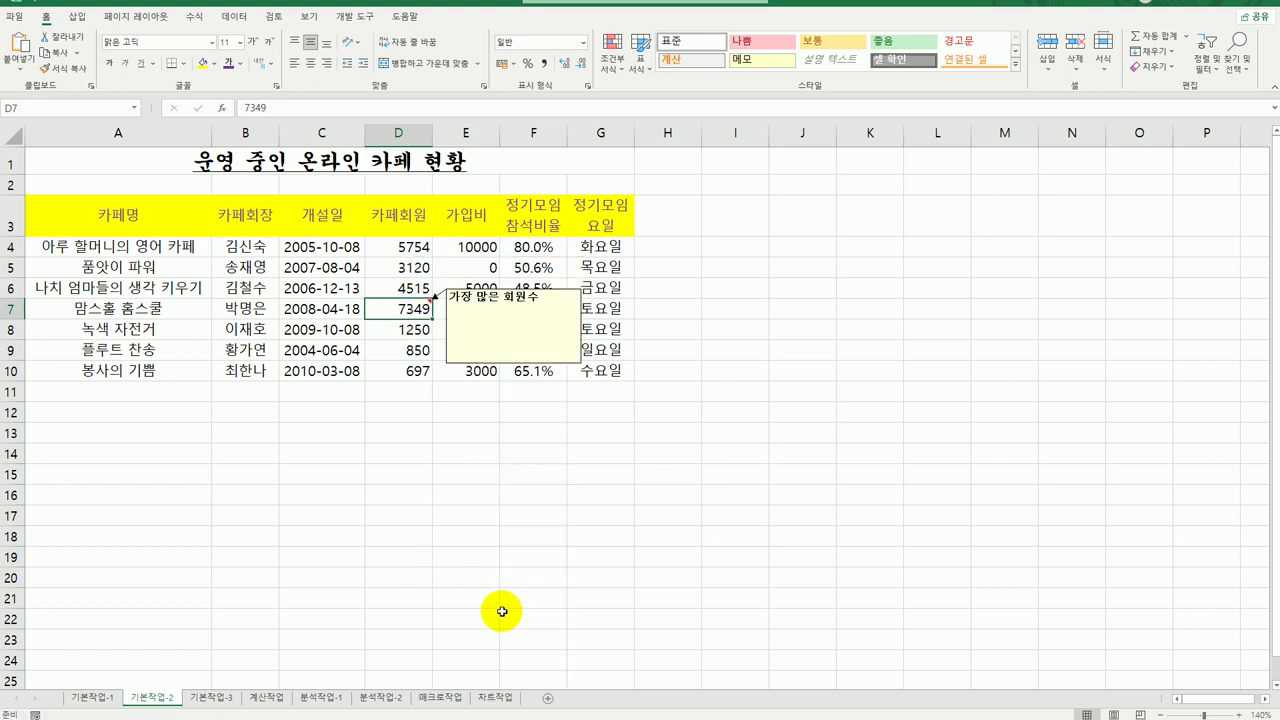
left_click(512, 303)
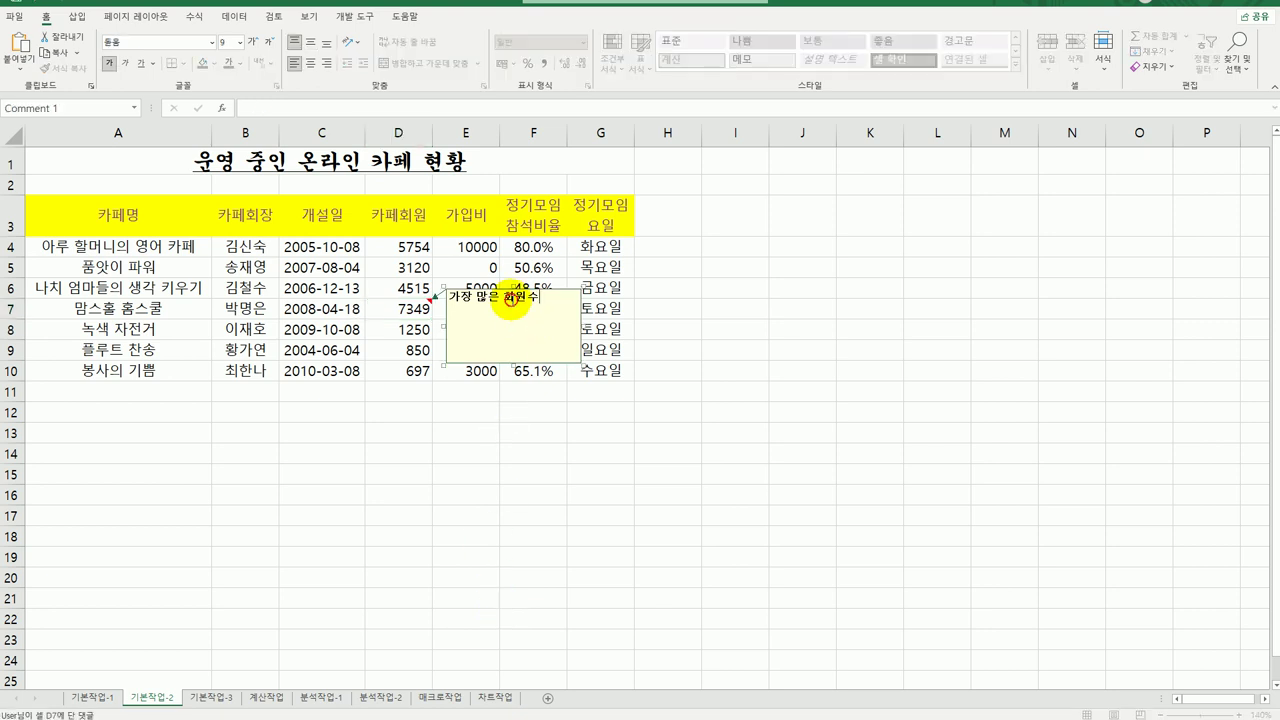
left_click(503, 290)
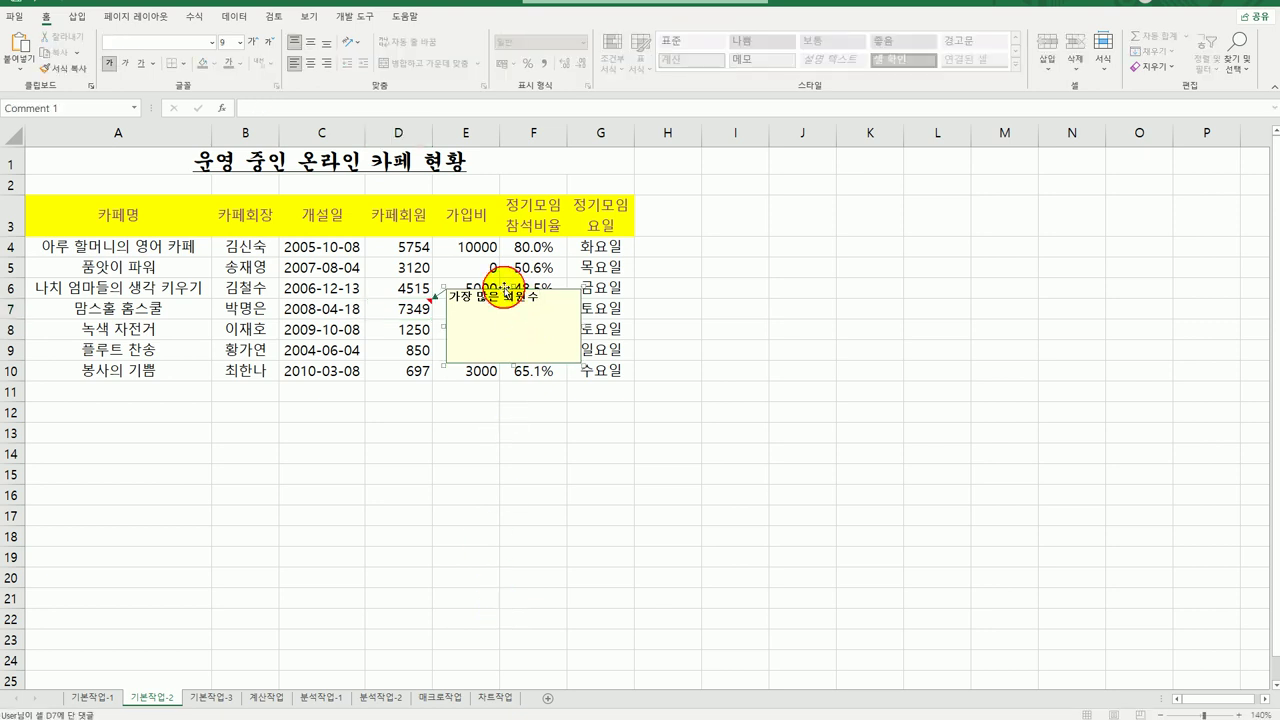
right_click(503, 290)
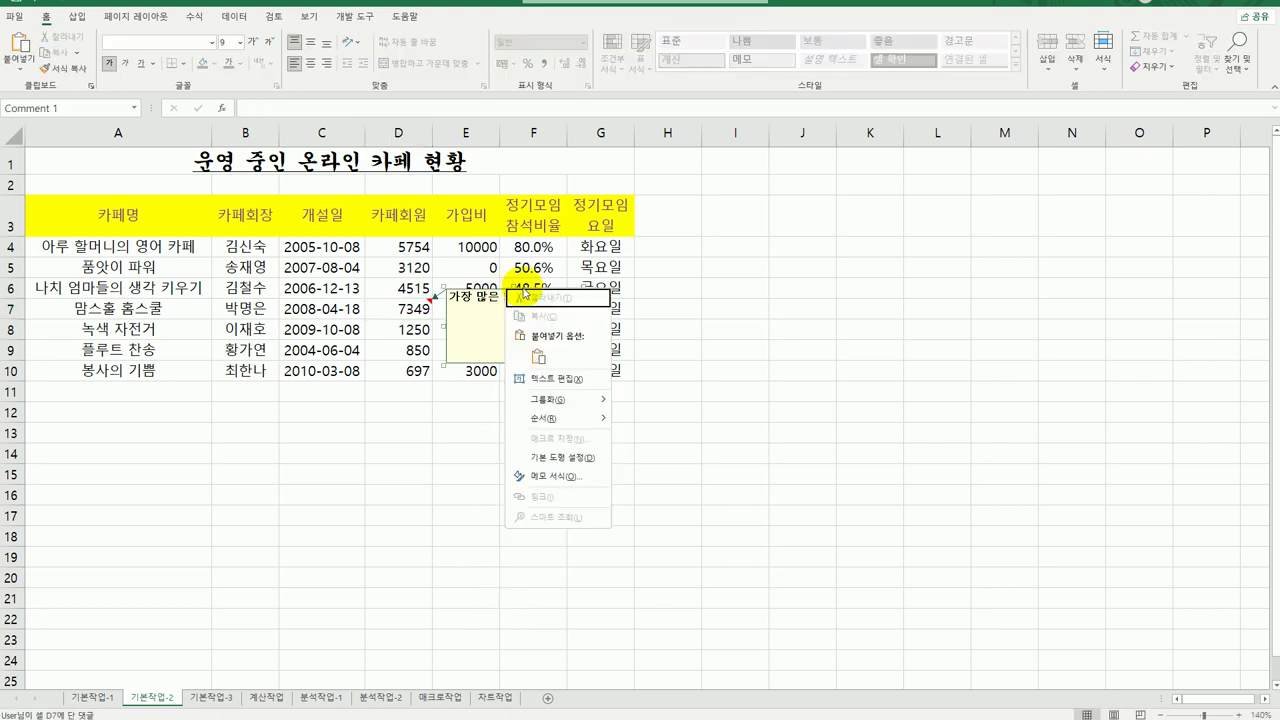
left_click(570, 484)
left_click_drag(539, 120, 775, 196)
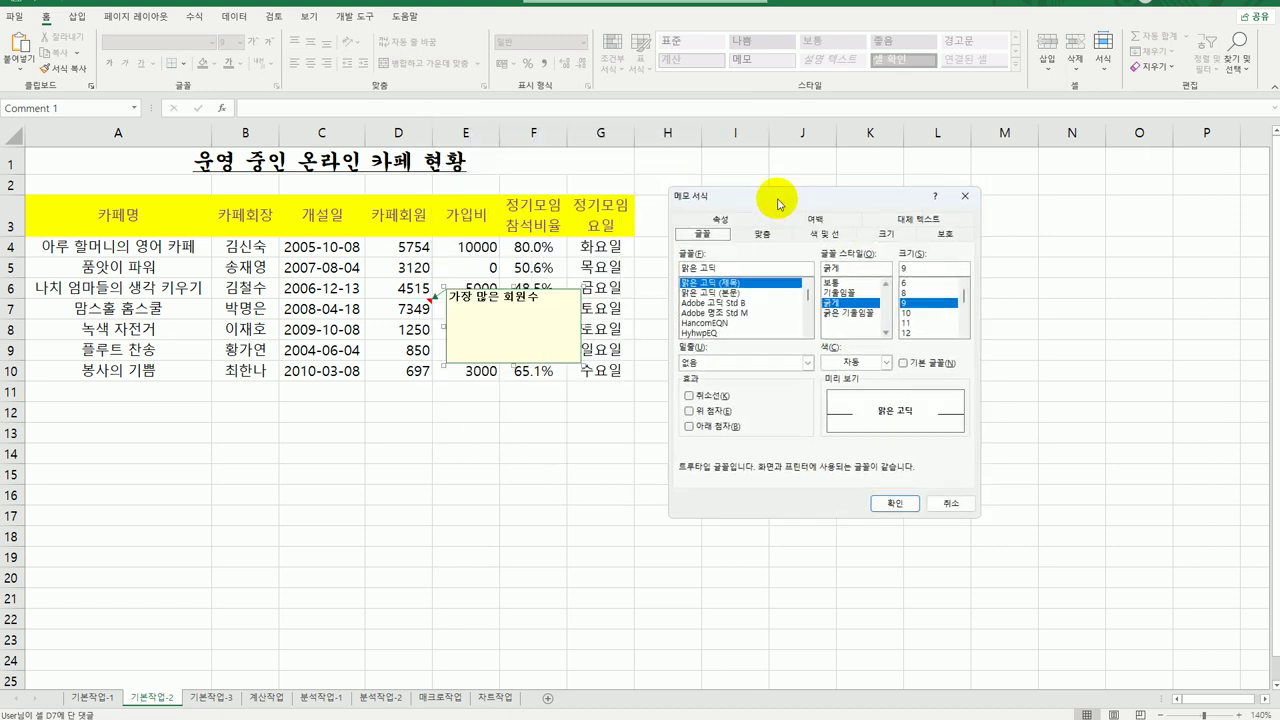
left_click(757, 233)
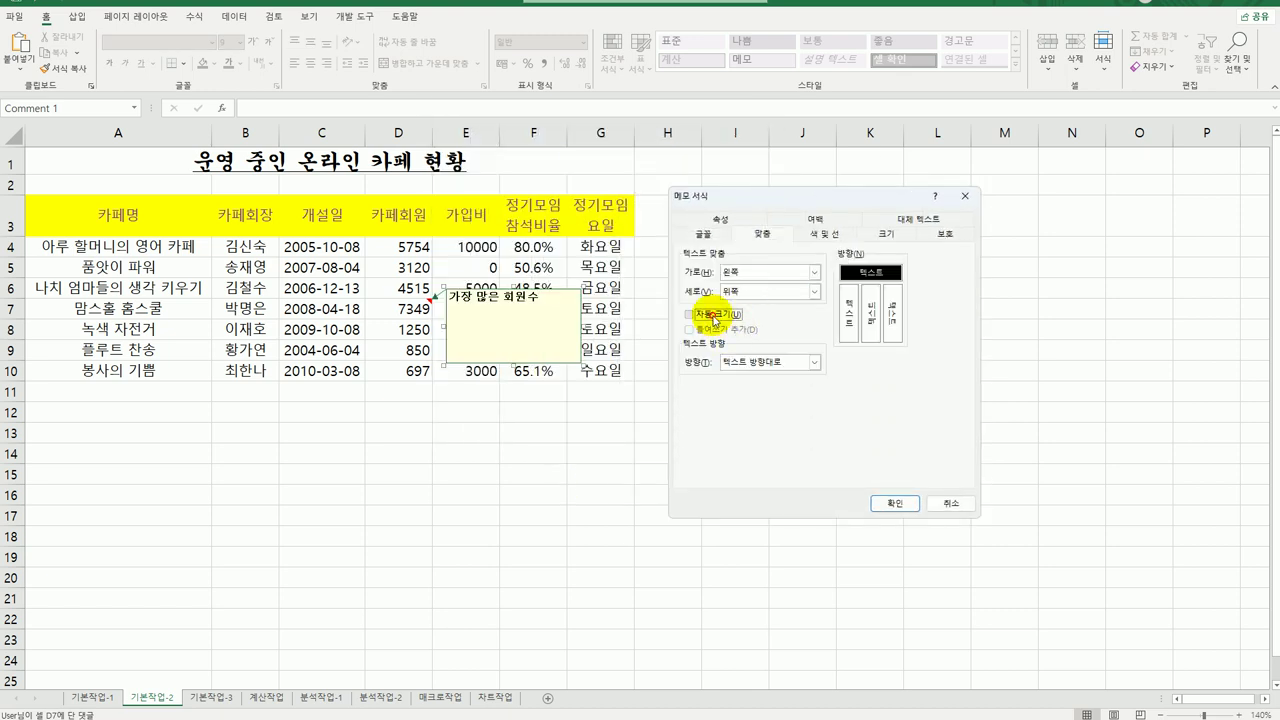
left_click(714, 316)
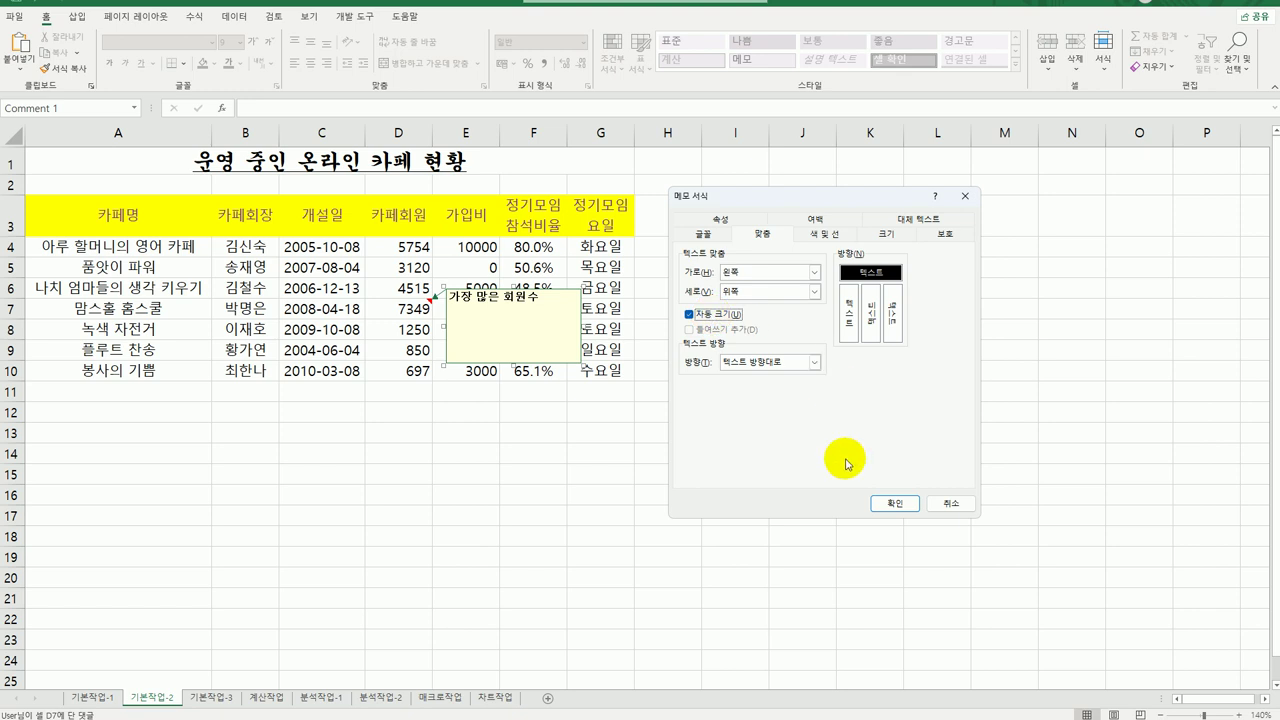
left_click(894, 503)
left_click(818, 549)
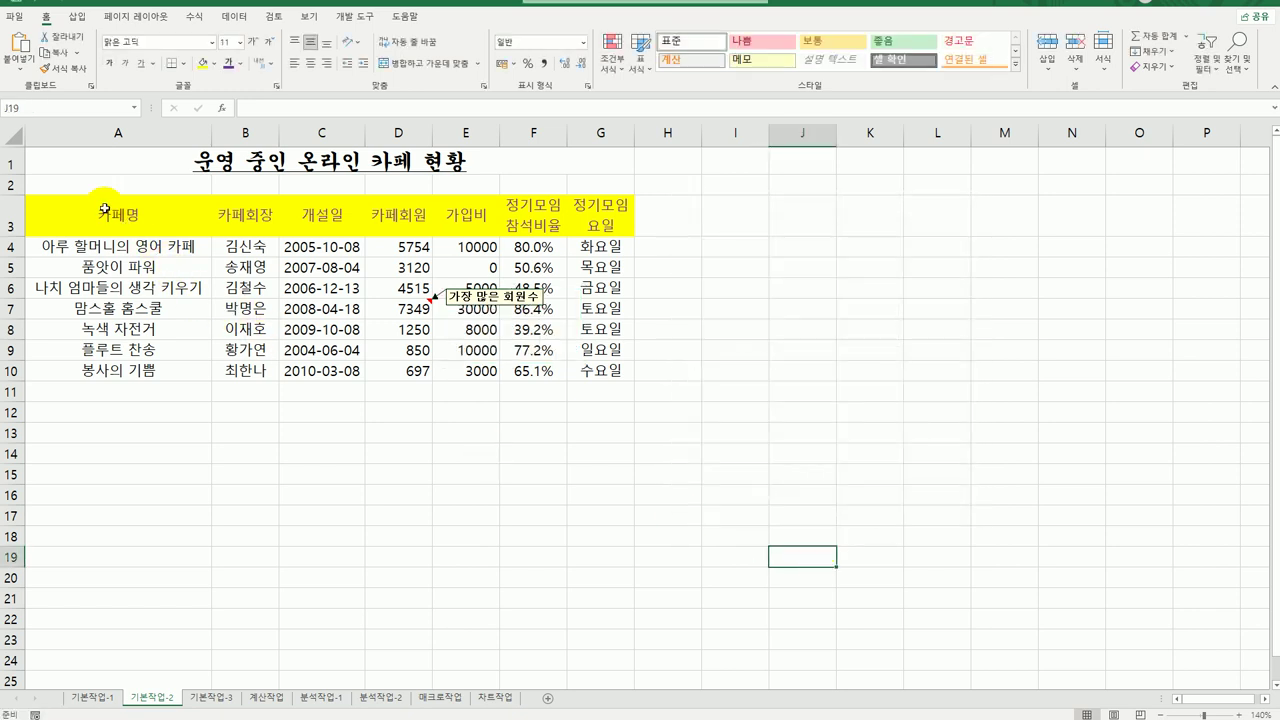
Apply all borders to the table range A3:G10
left_click_drag(105, 212, 591, 371)
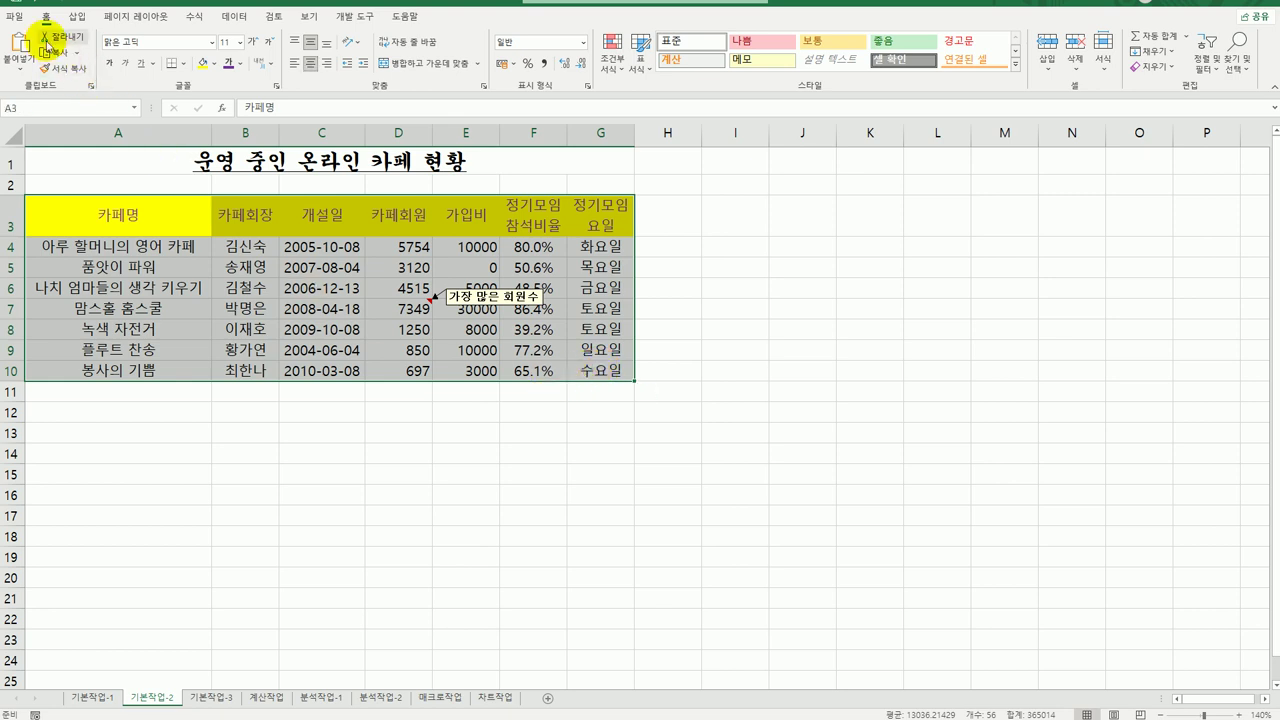
left_click(179, 66)
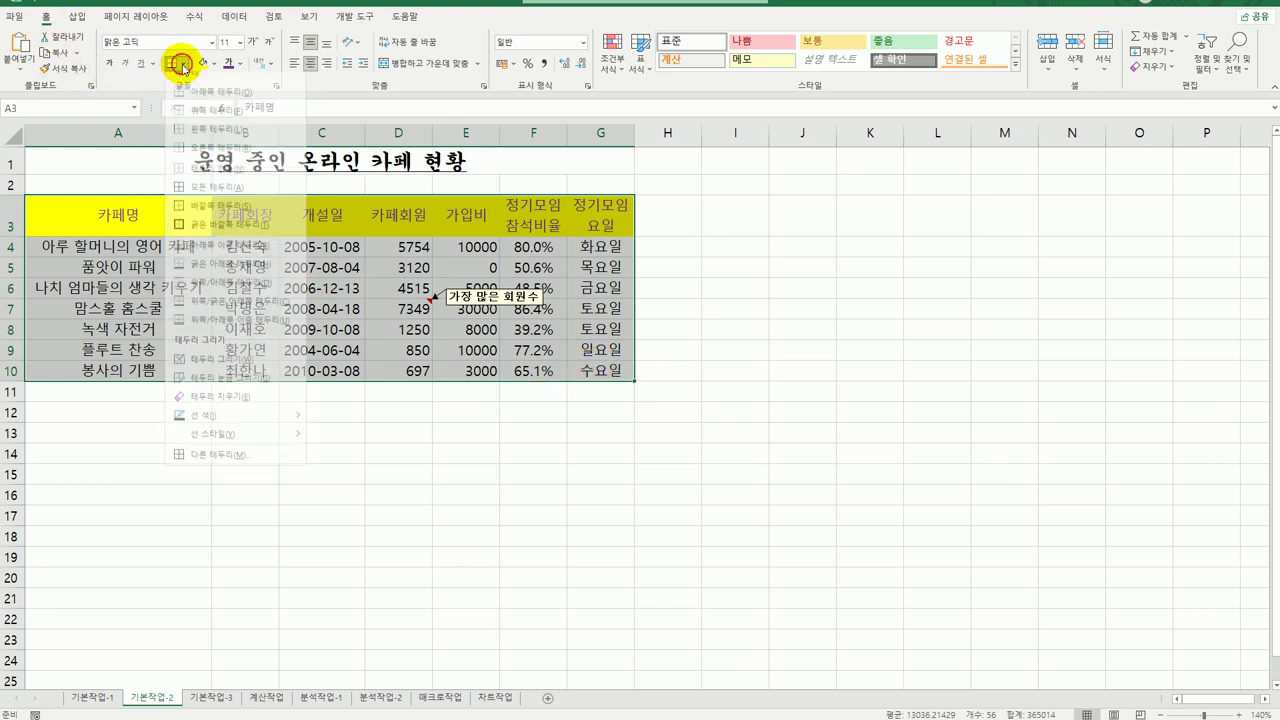
left_click(196, 197)
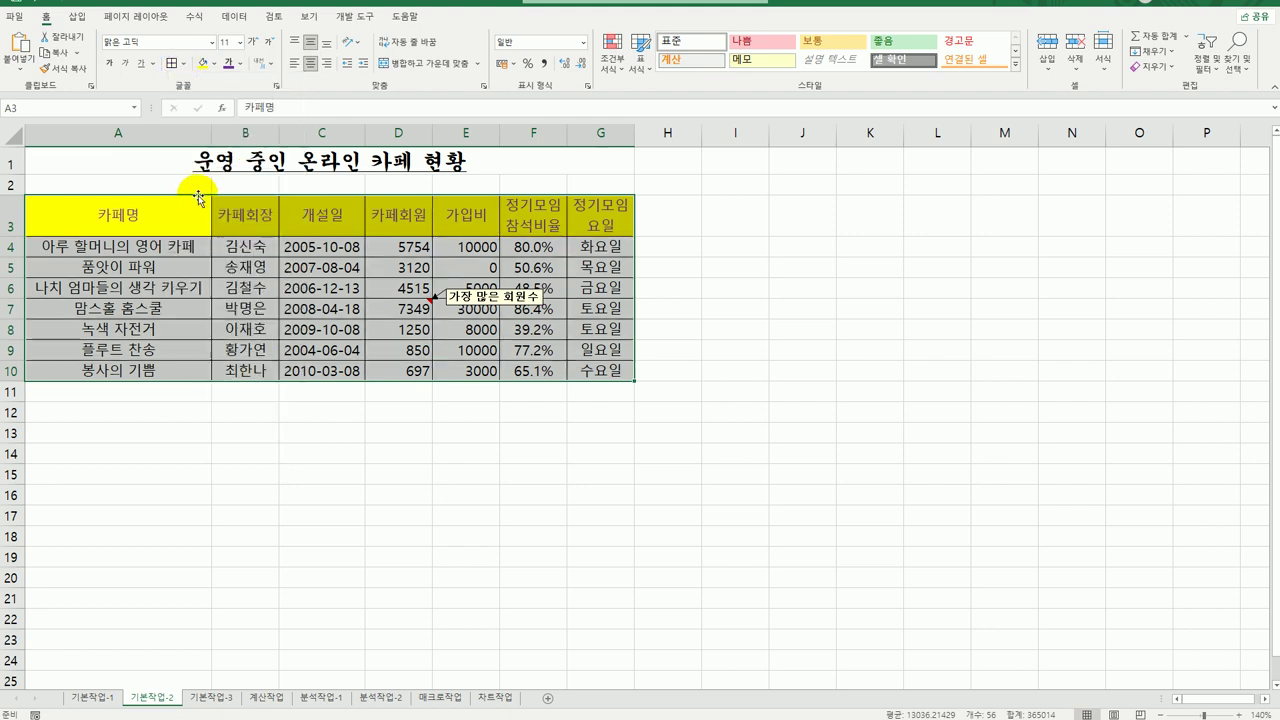
left_click(714, 533)
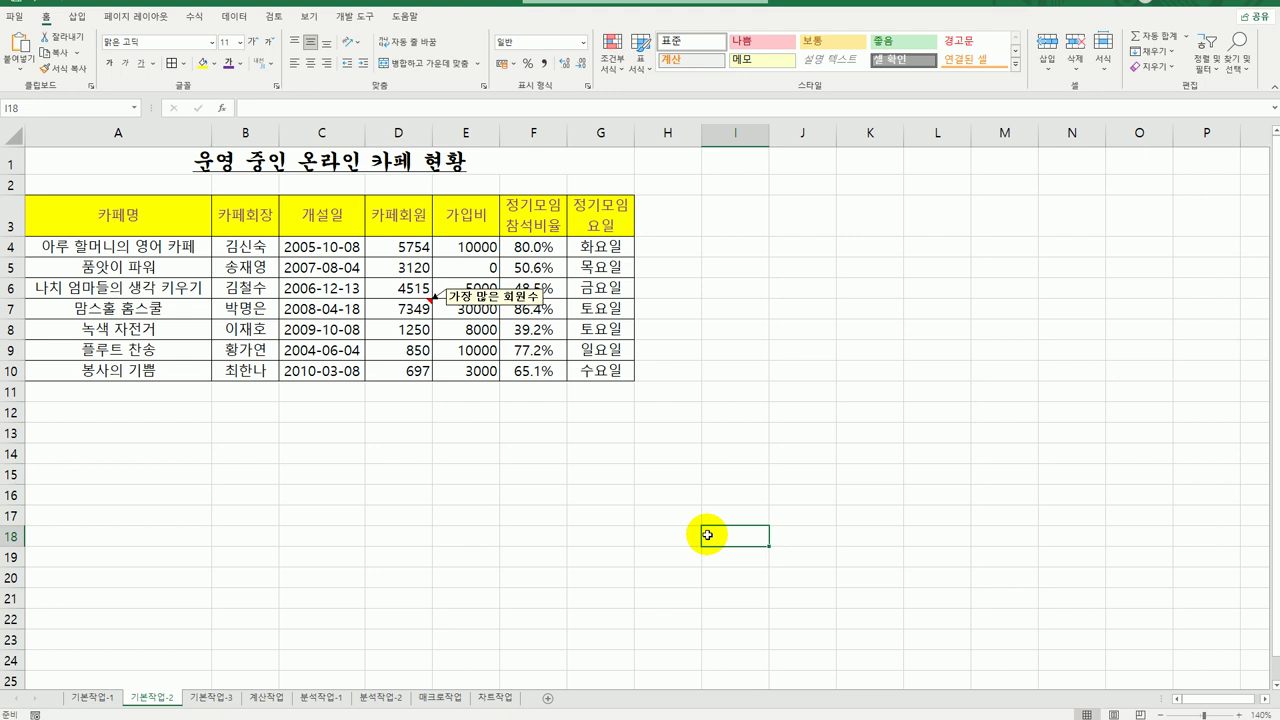
On the 기본작업-3 sheet, start a new formula-based conditional formatting rule for the range B5:H13
left_click(231, 697)
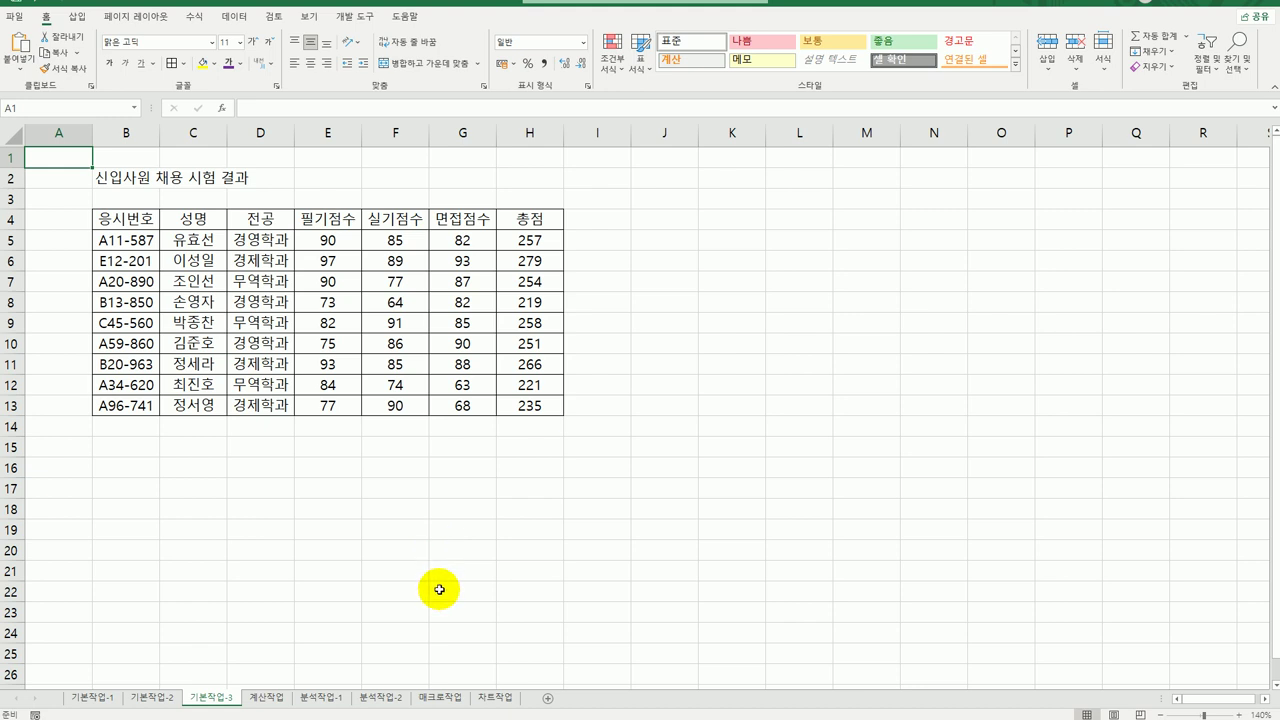
left_click_drag(133, 240, 502, 405)
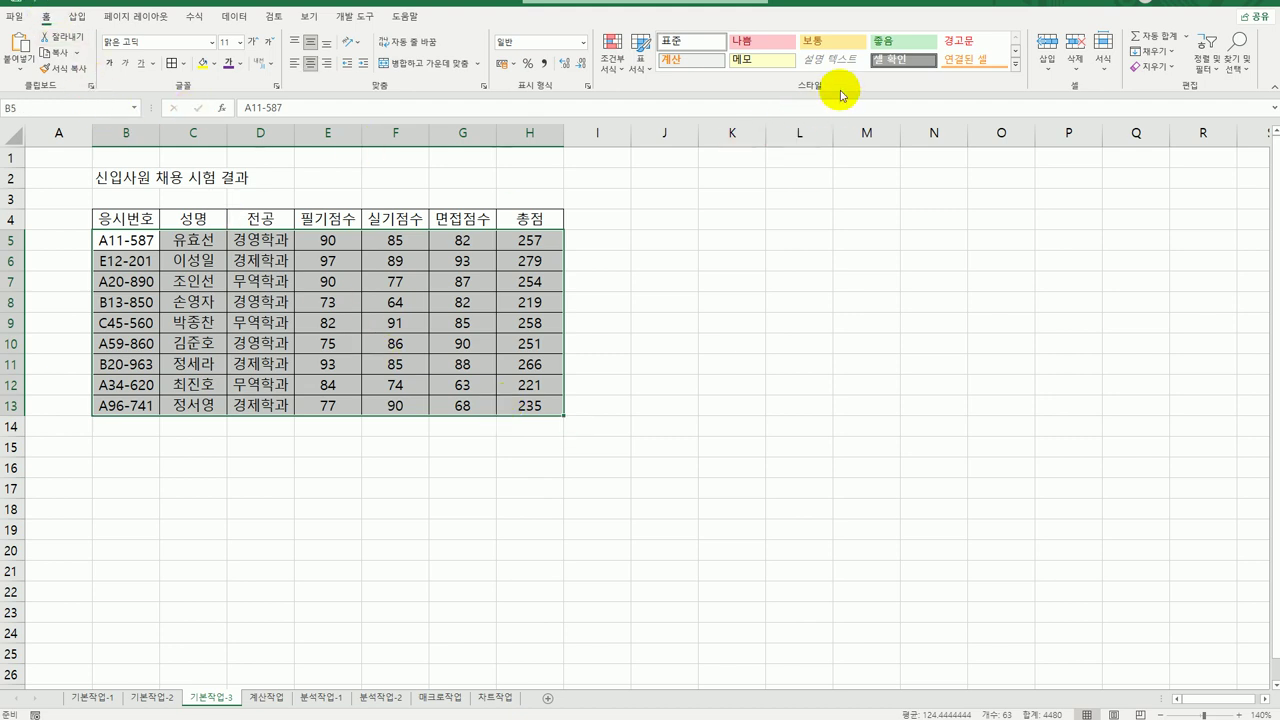
left_click(616, 70)
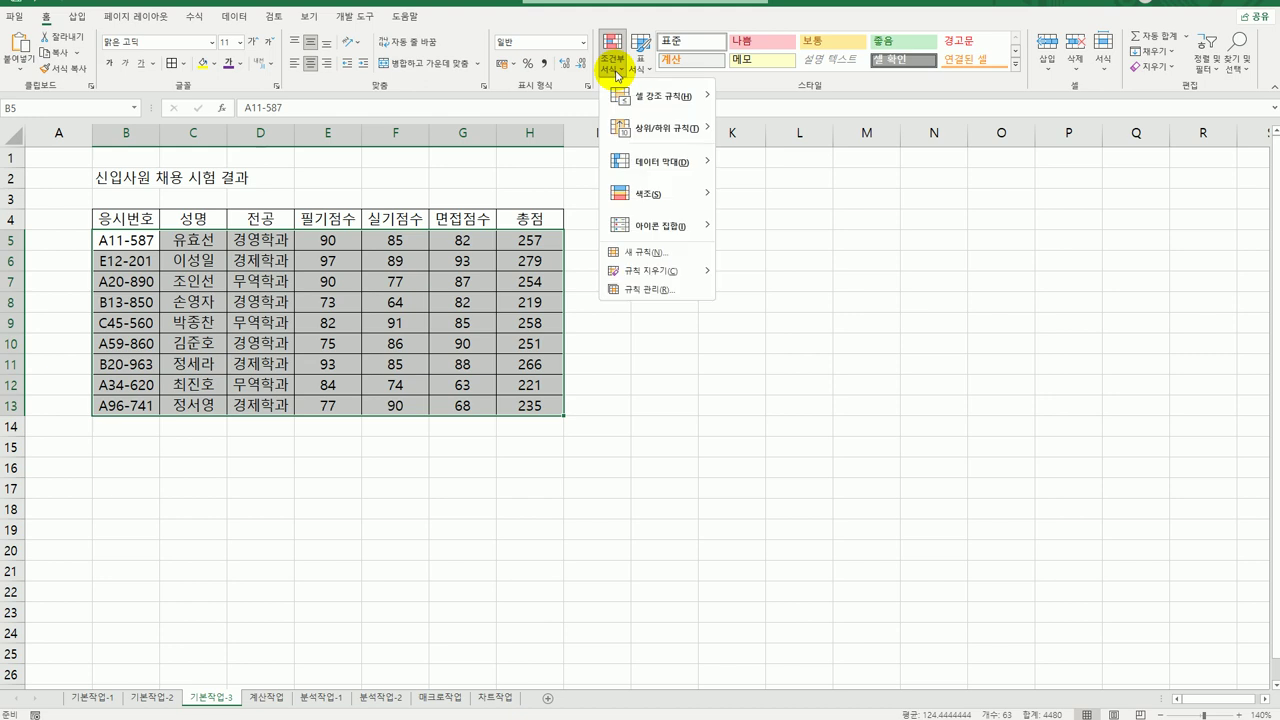
left_click(650, 252)
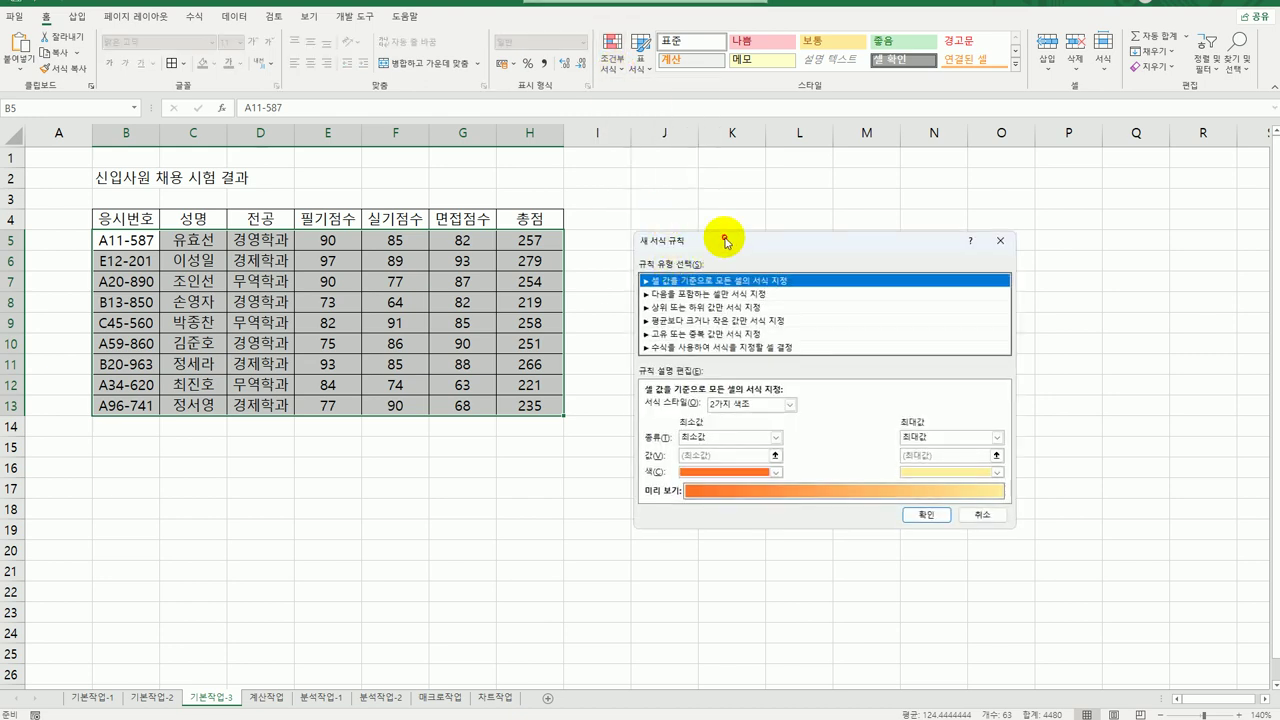
left_click_drag(726, 240, 712, 180)
left_click(679, 285)
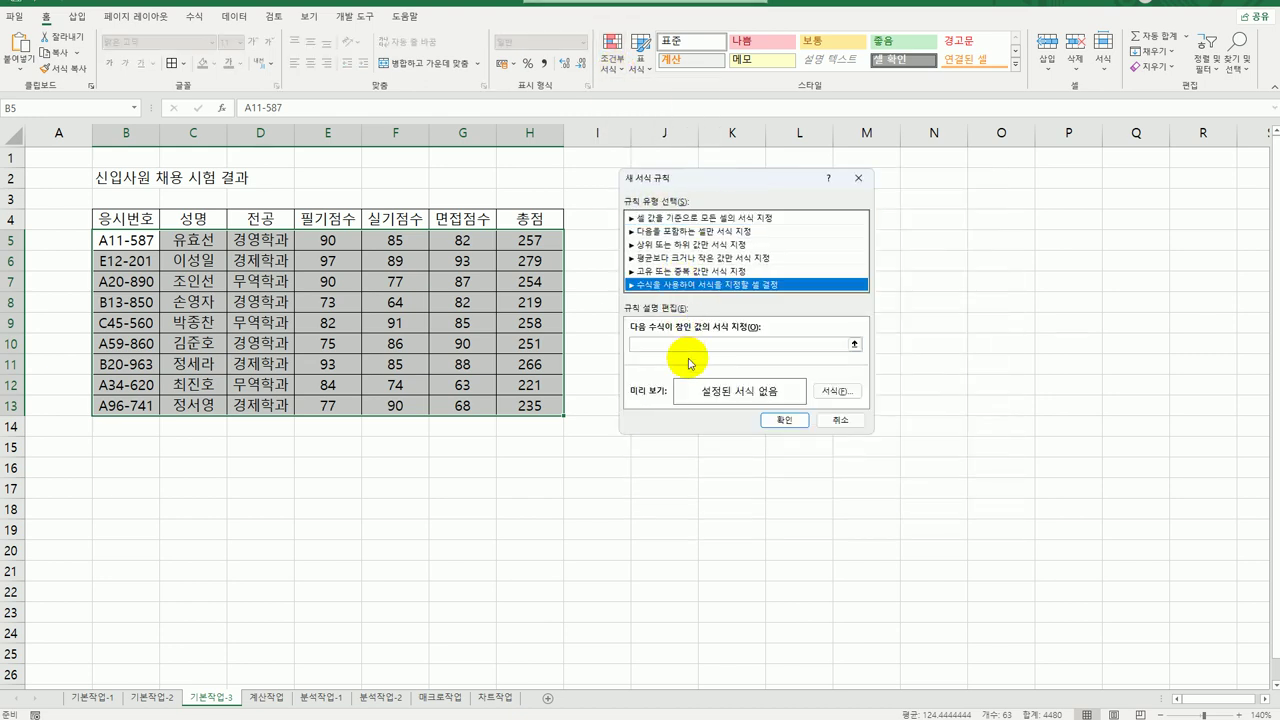
Enter the rule formula =or($D5="경영학과",$H5>=260) with only the columns fixed in the cell references
left_click(729, 344)
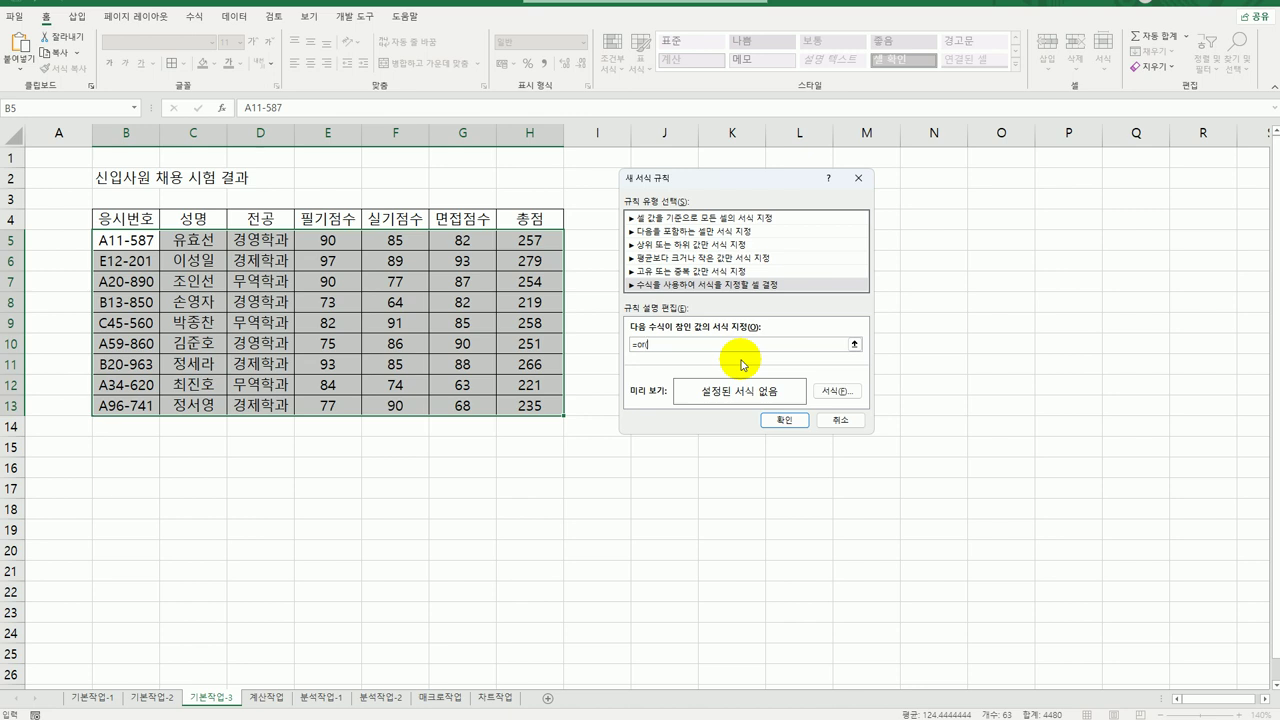
left_click(261, 243)
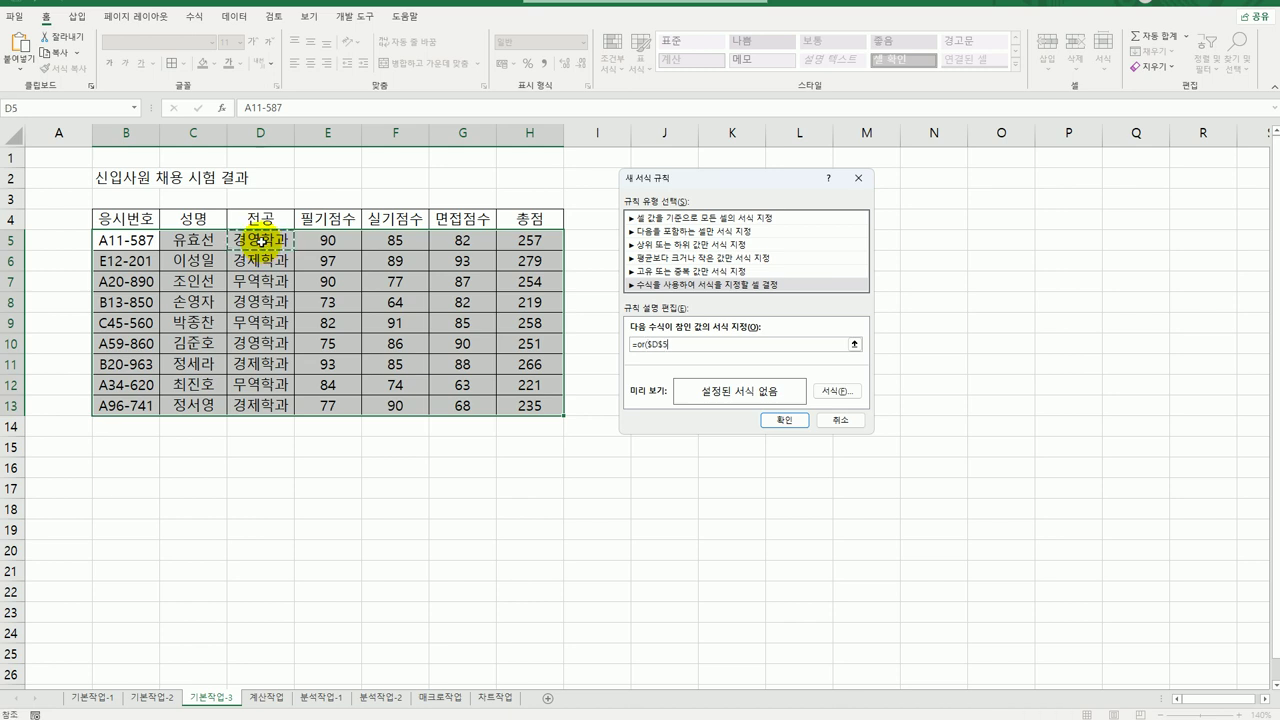
key("F4")
key("F4")
type("=\"경영학")
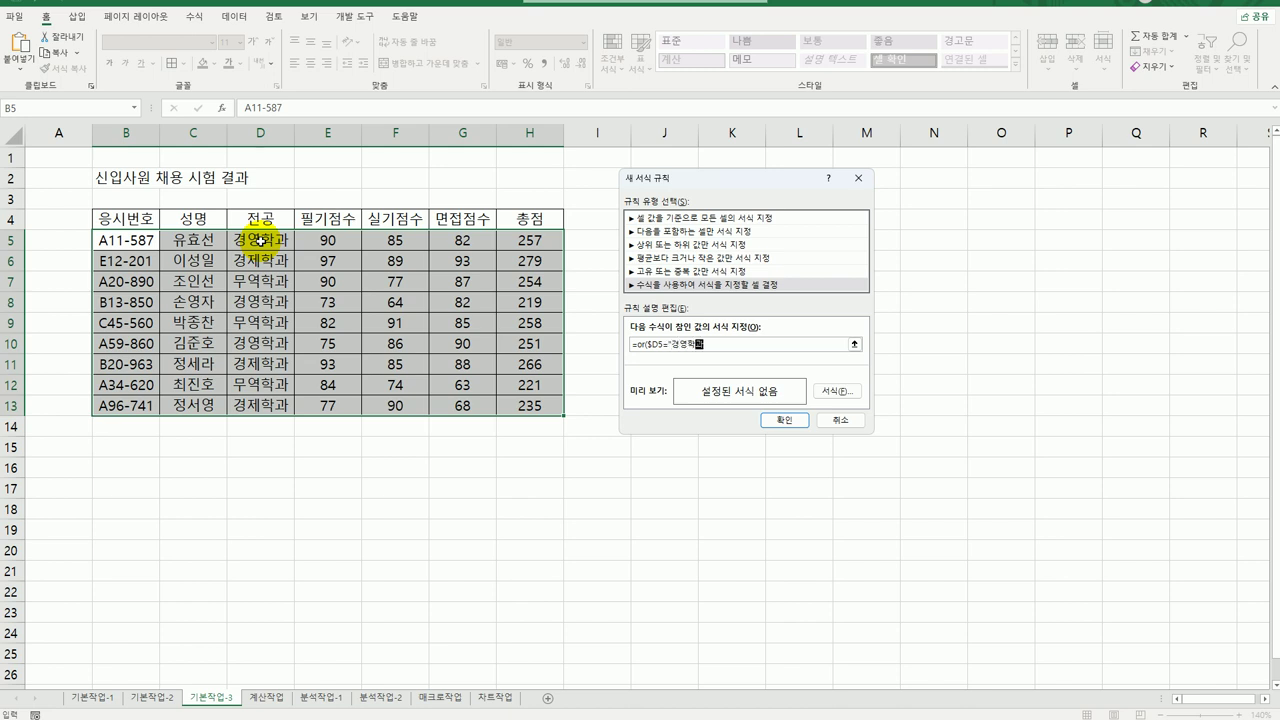
type("과\",")
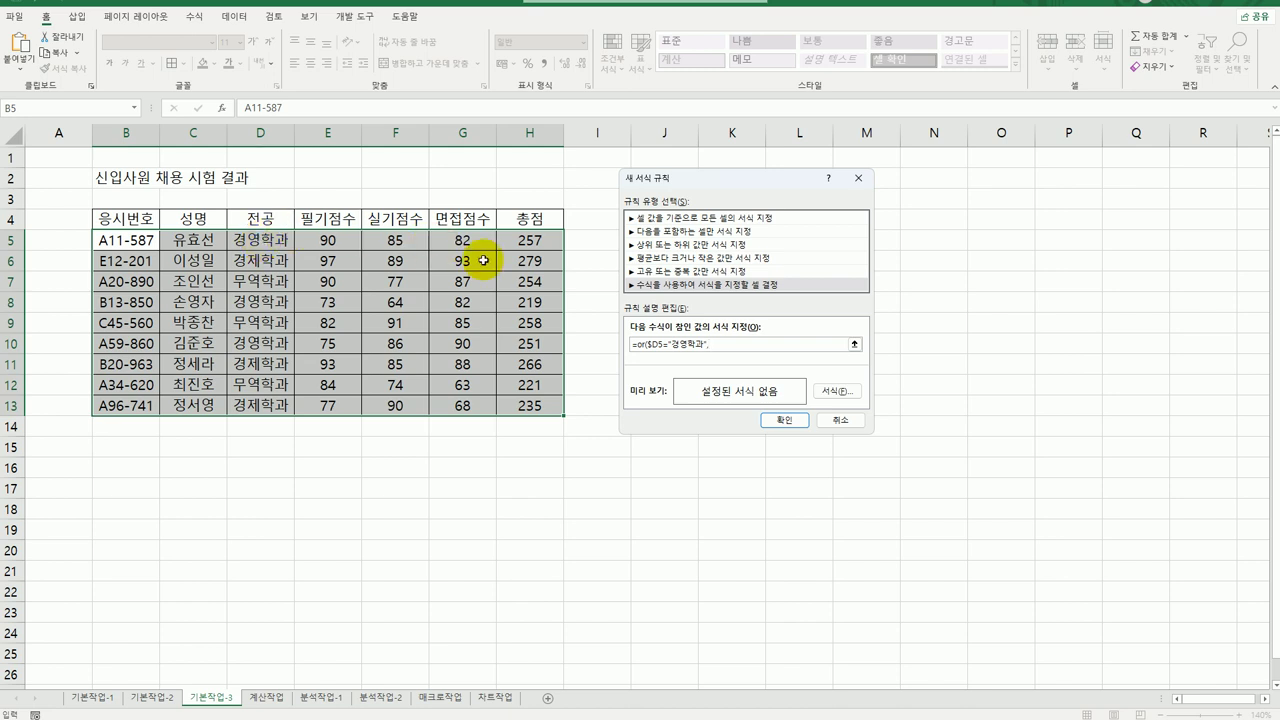
left_click(529, 240)
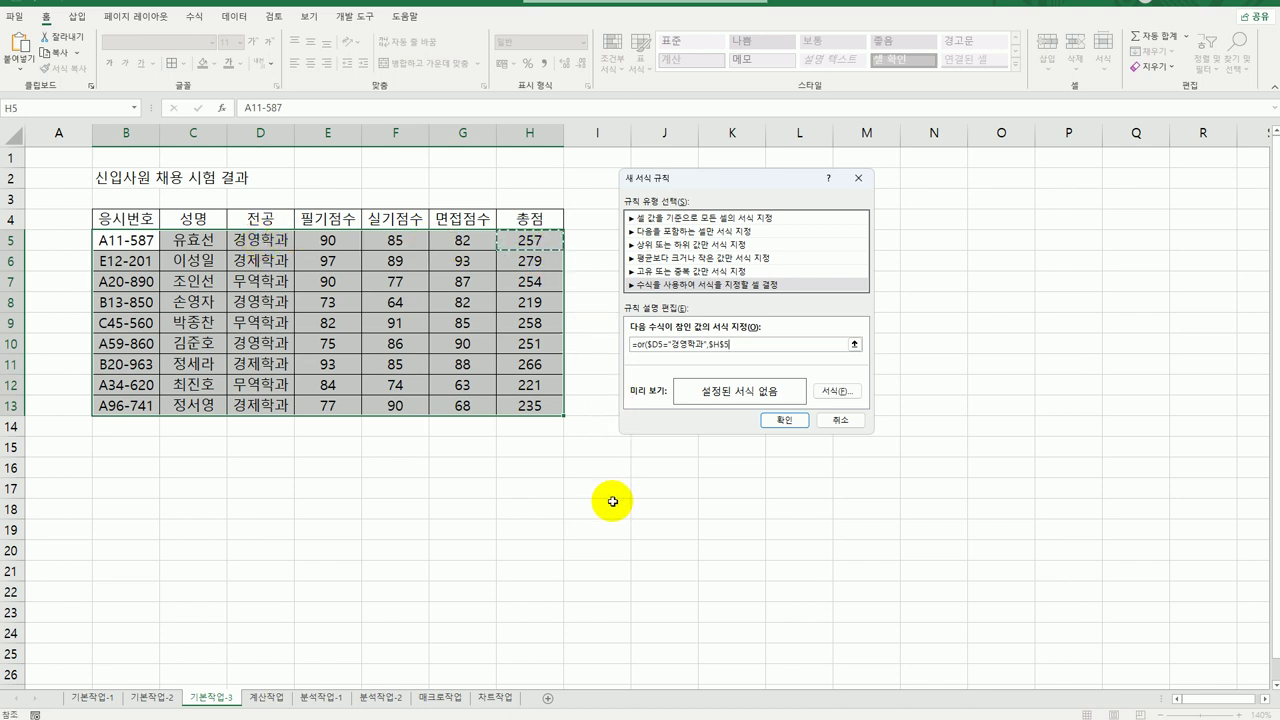
key("F4")
type(">=260")
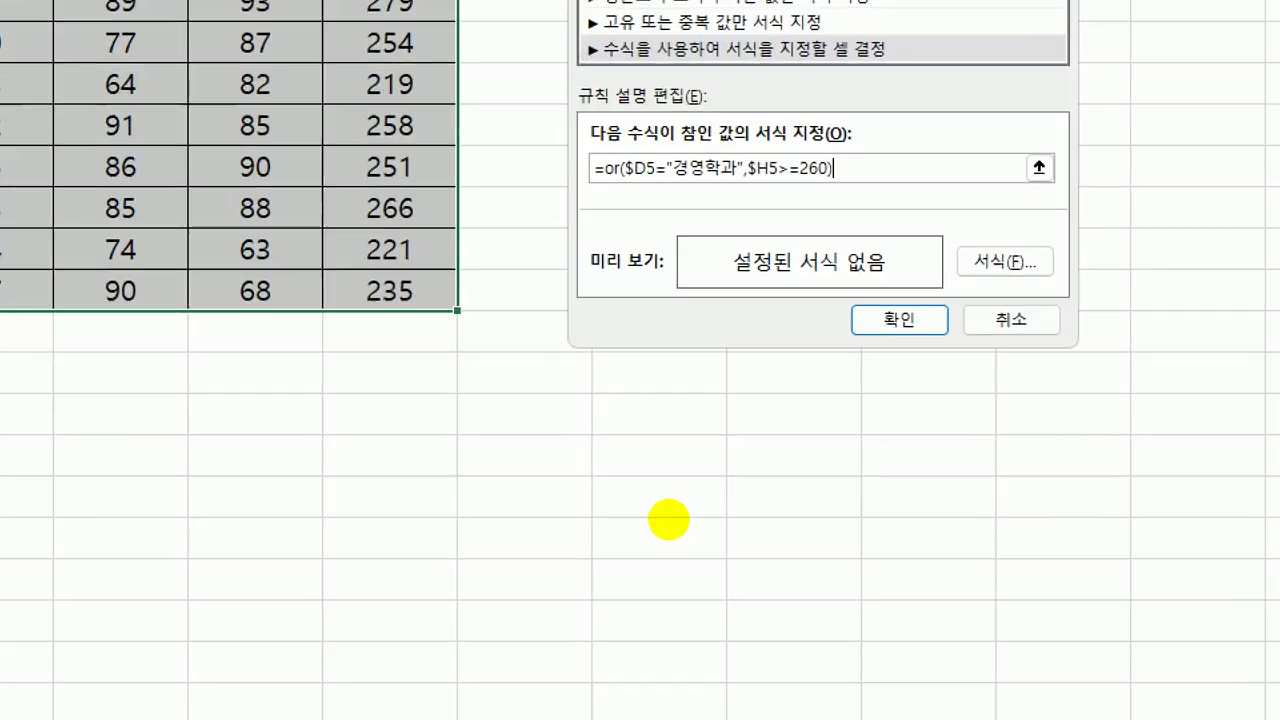
type(")")
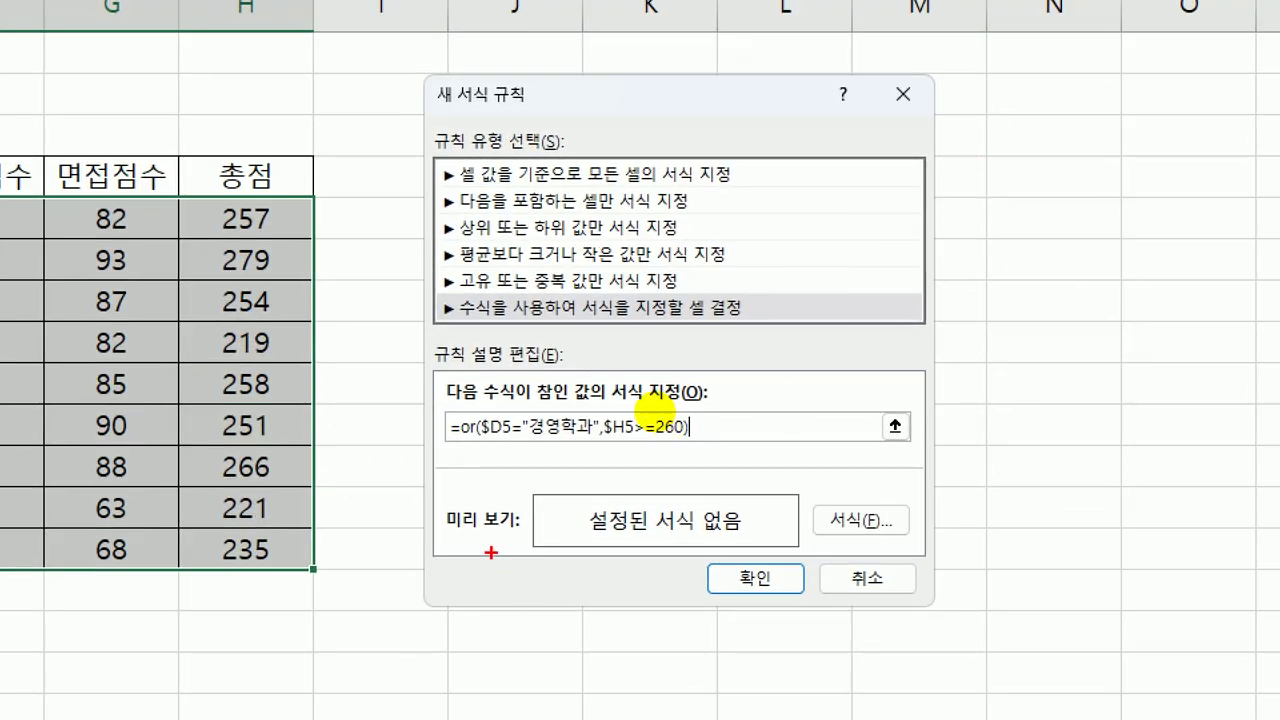
left_click_drag(492, 437, 579, 449)
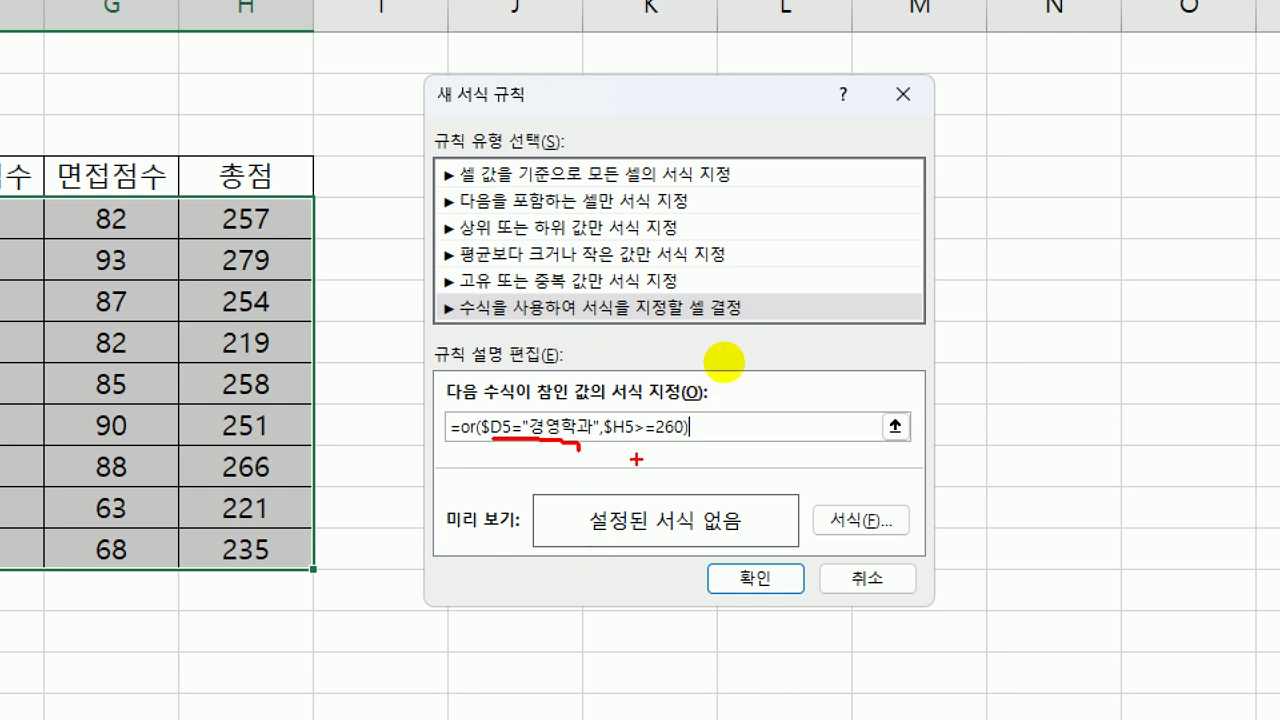
left_click_drag(608, 437, 678, 445)
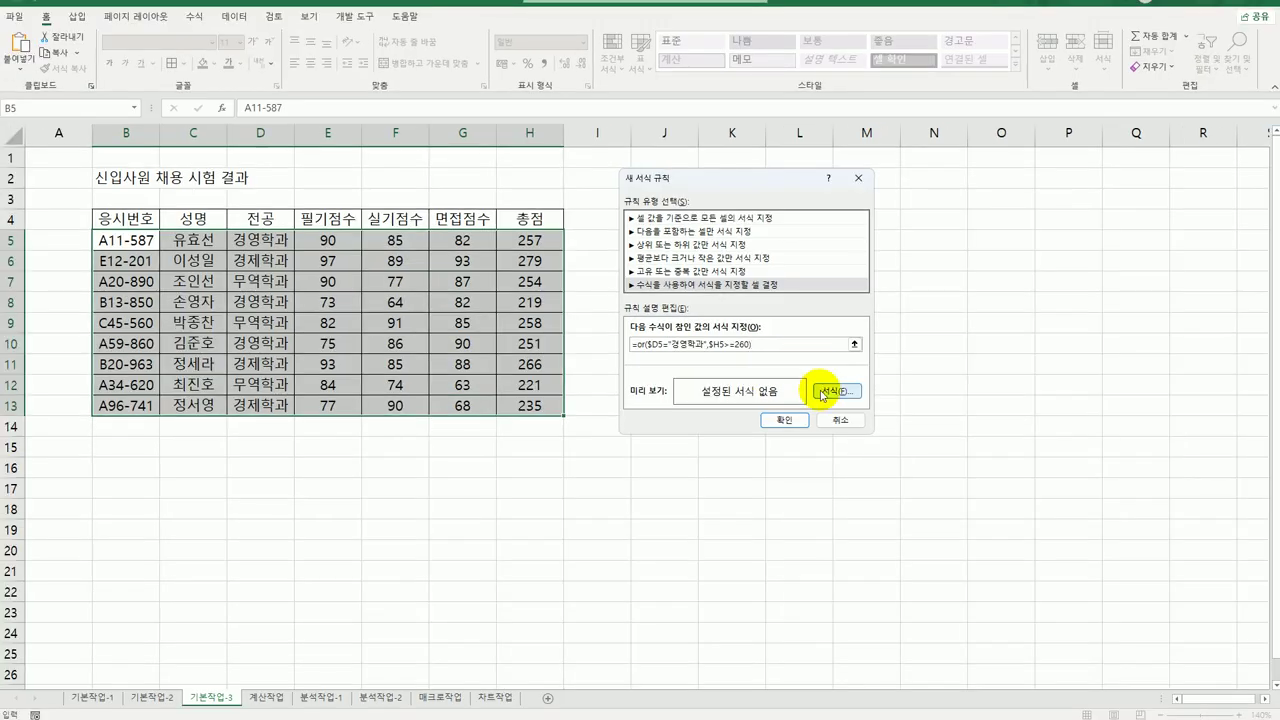
Set the rule's font to standard blue and bold italic, and apply the rule to the selected range
left_click(837, 524)
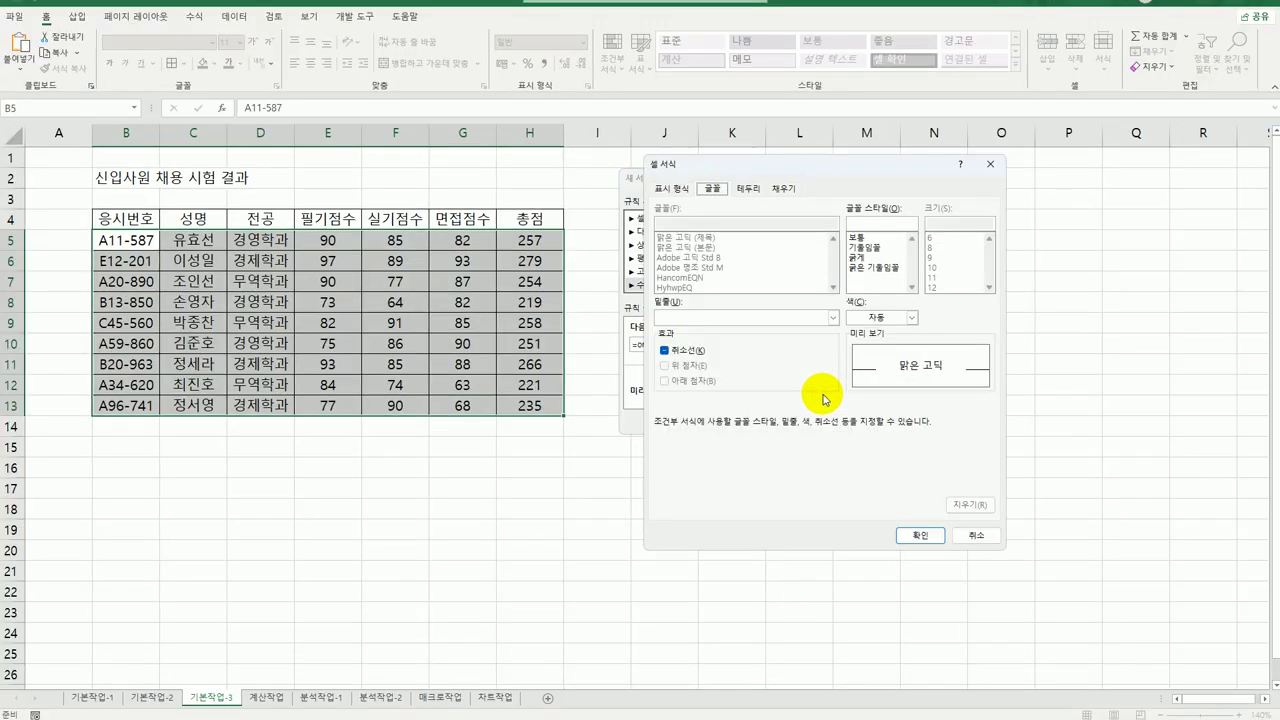
left_click(912, 317)
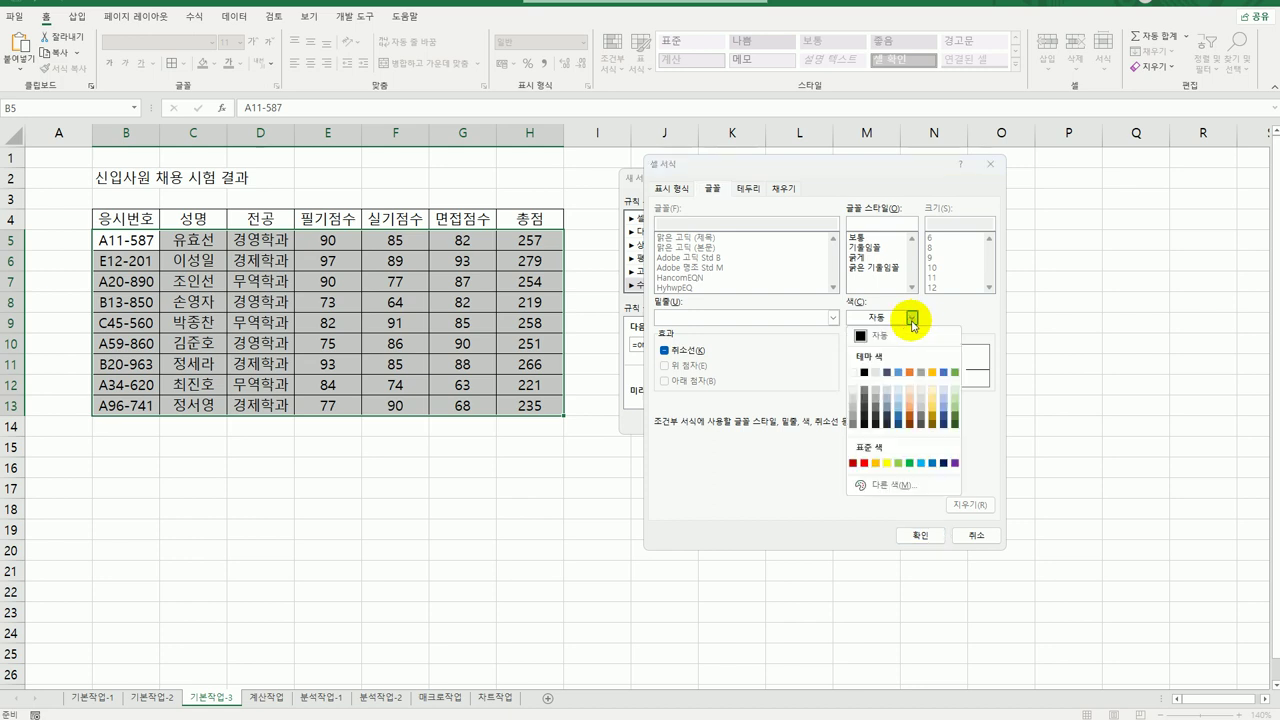
left_click(930, 463)
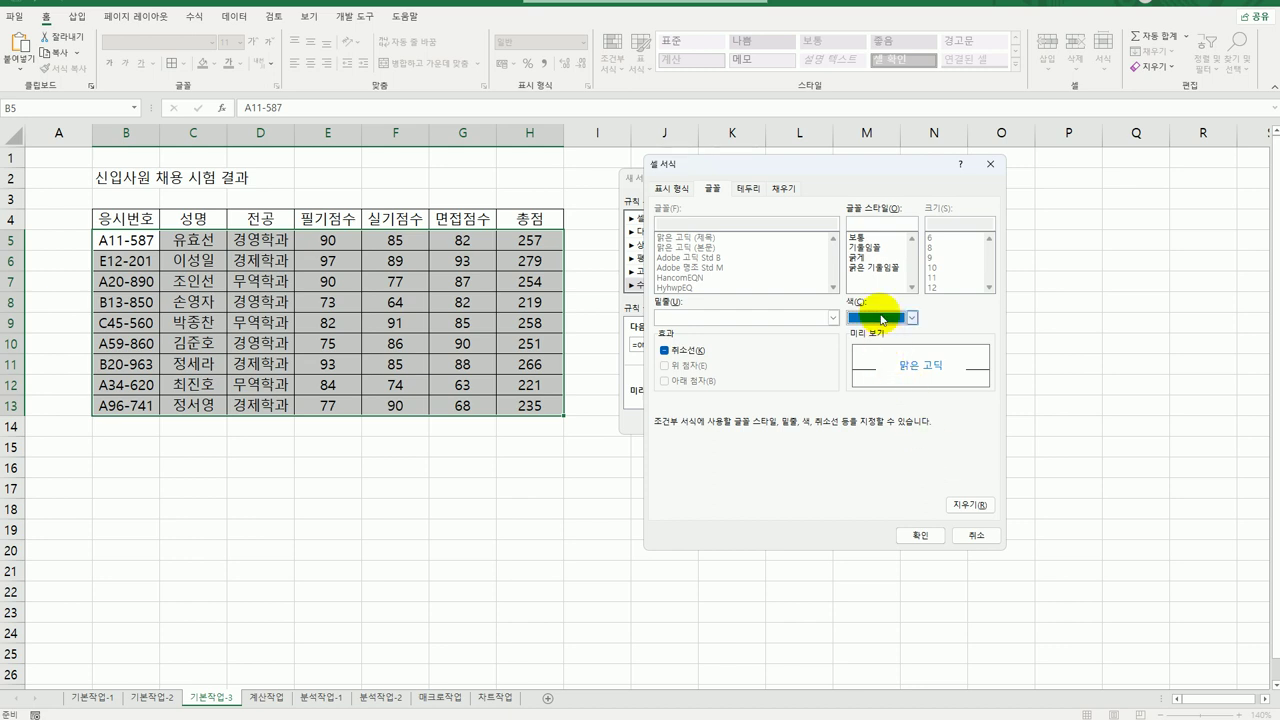
left_click(875, 268)
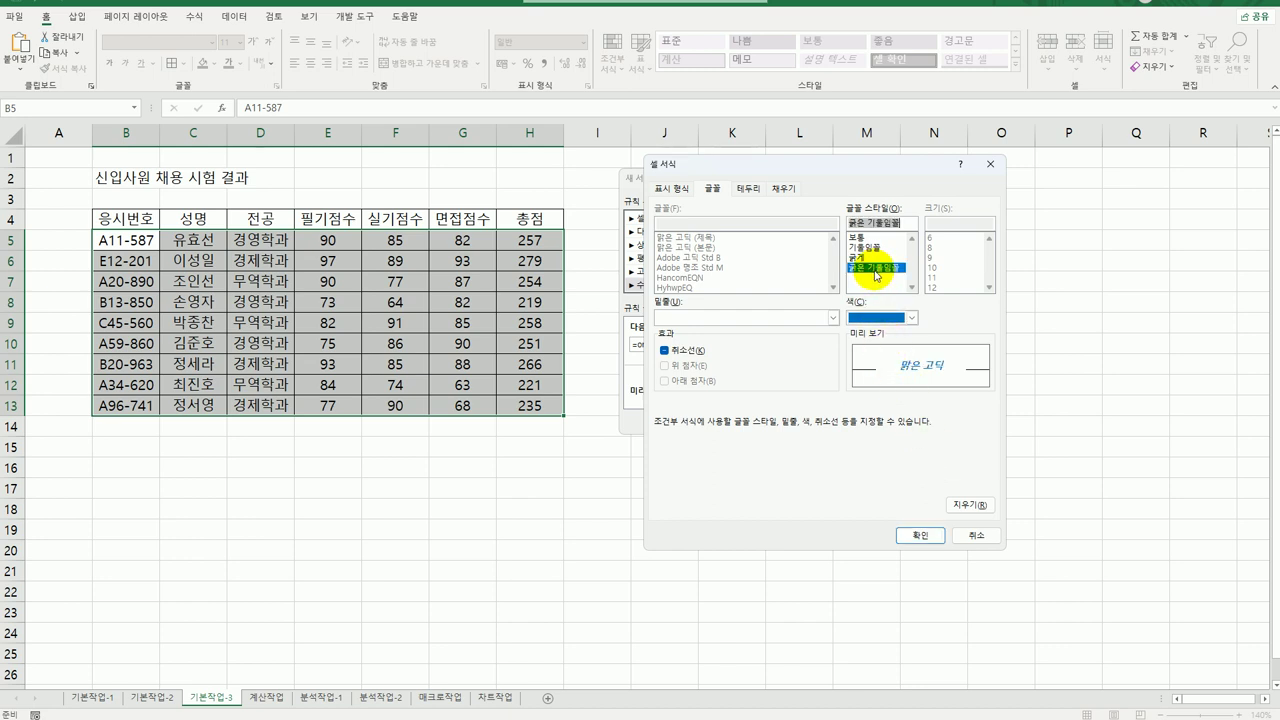
left_click(918, 536)
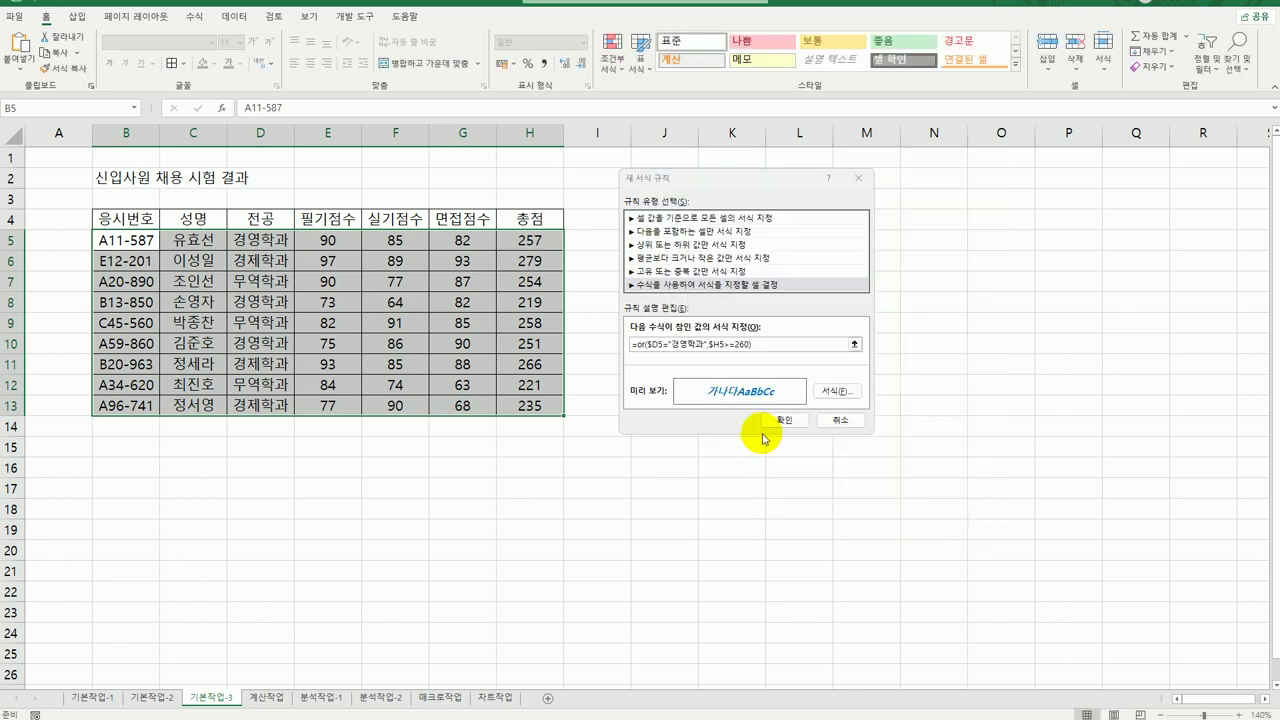
left_click(775, 421)
left_click(779, 525)
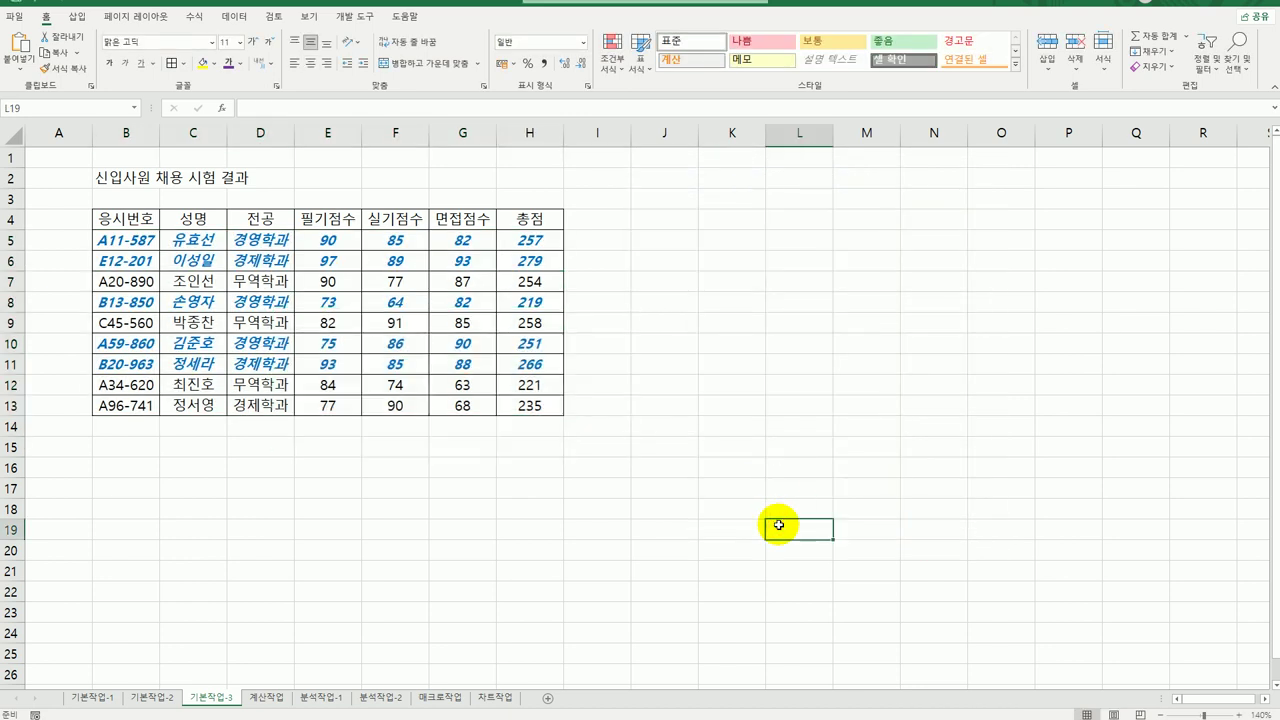
left_click(262, 258)
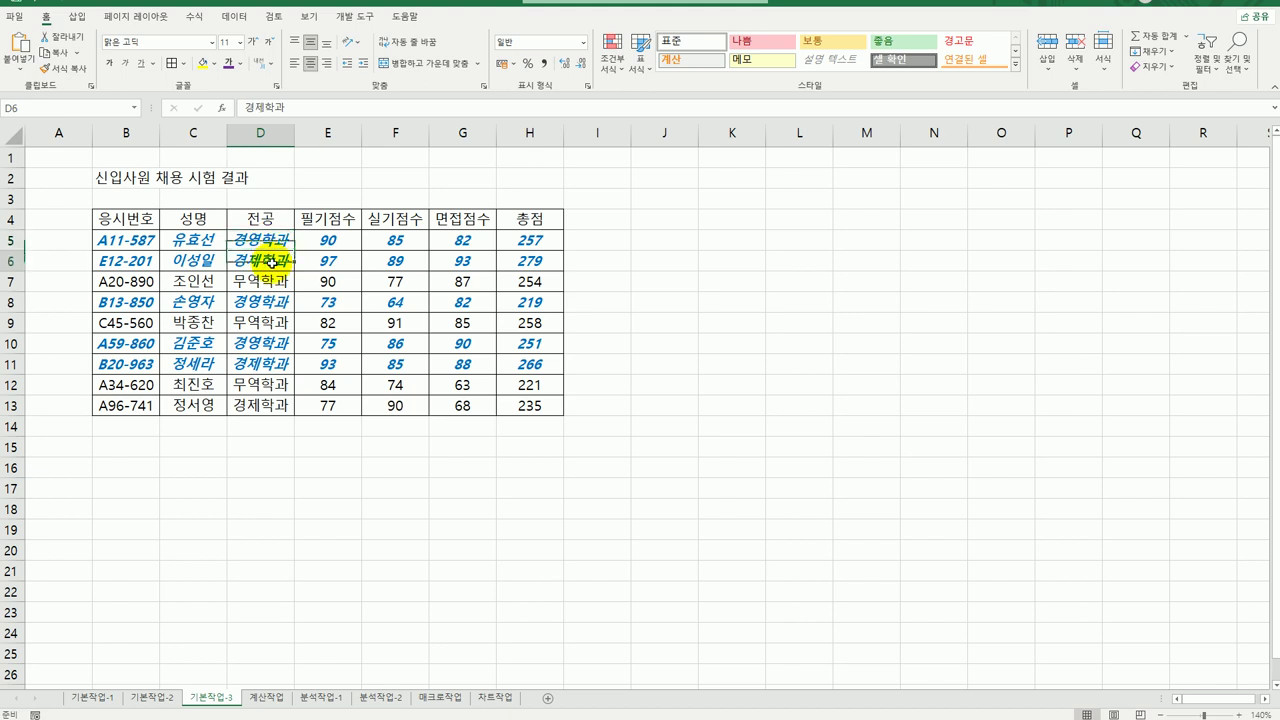
left_click(262, 344)
left_click(266, 364)
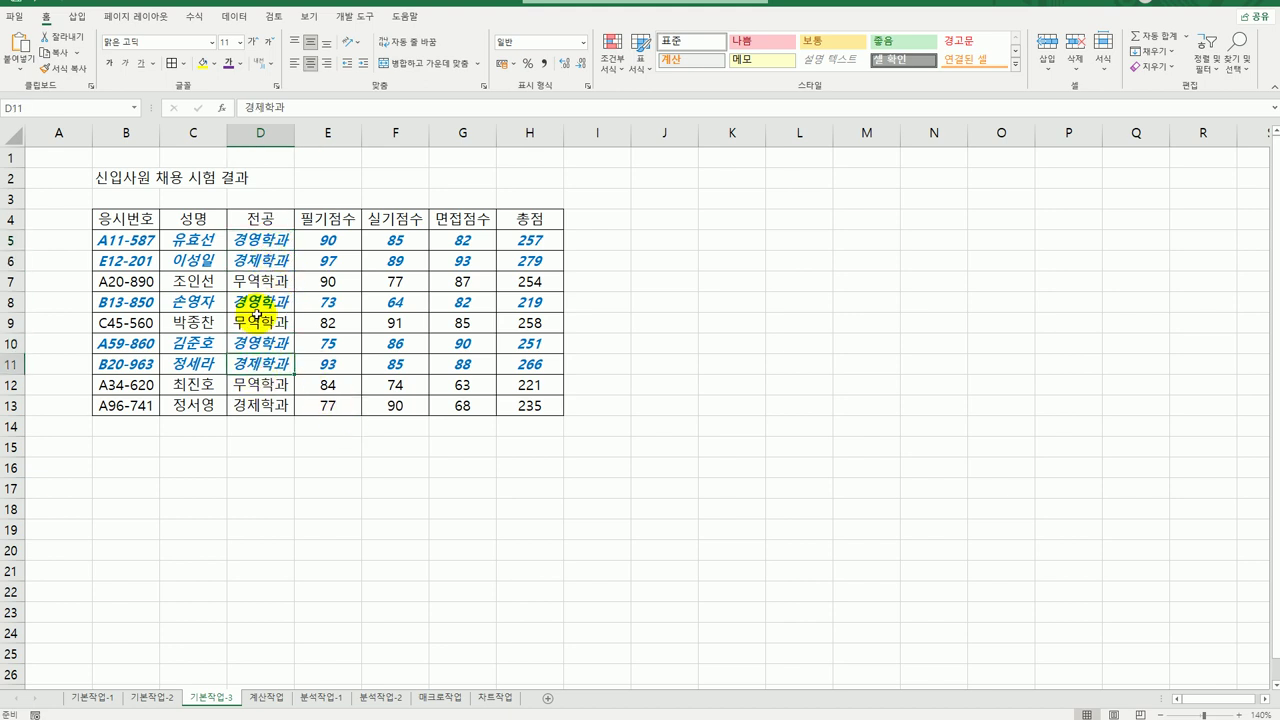
left_click_drag(266, 362, 532, 363)
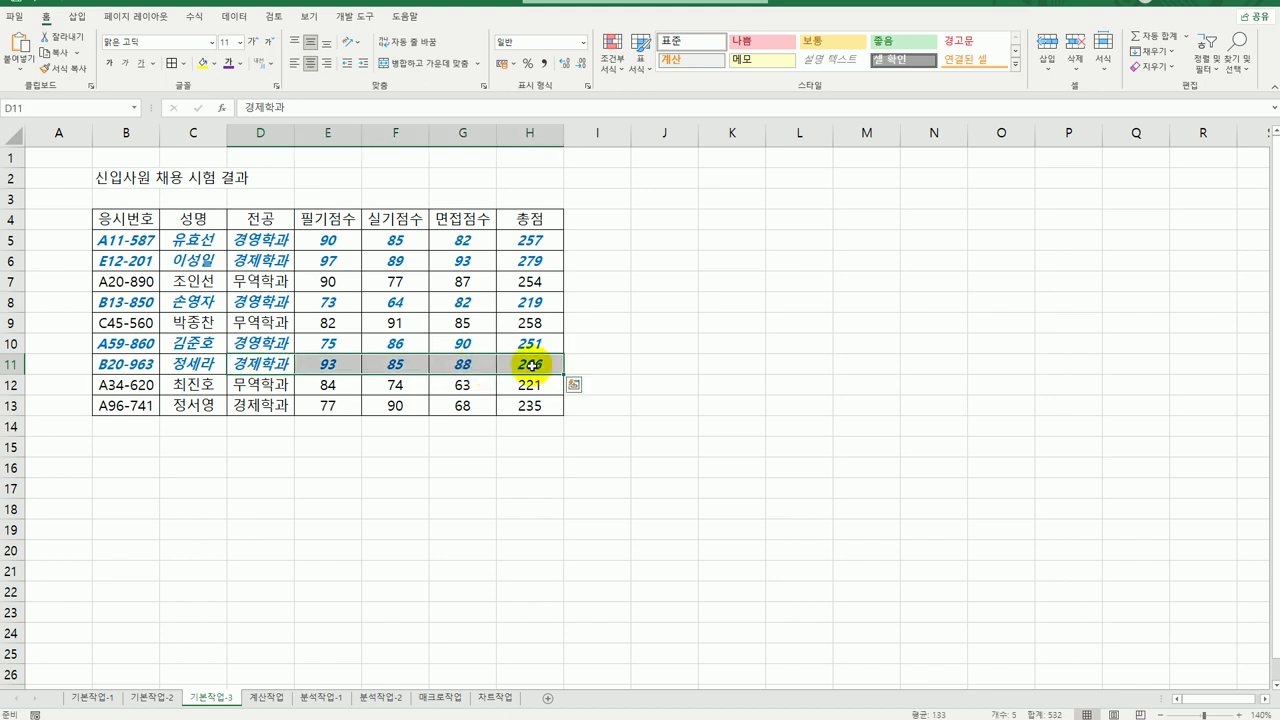
left_click_drag(251, 262, 530, 261)
left_click(530, 262)
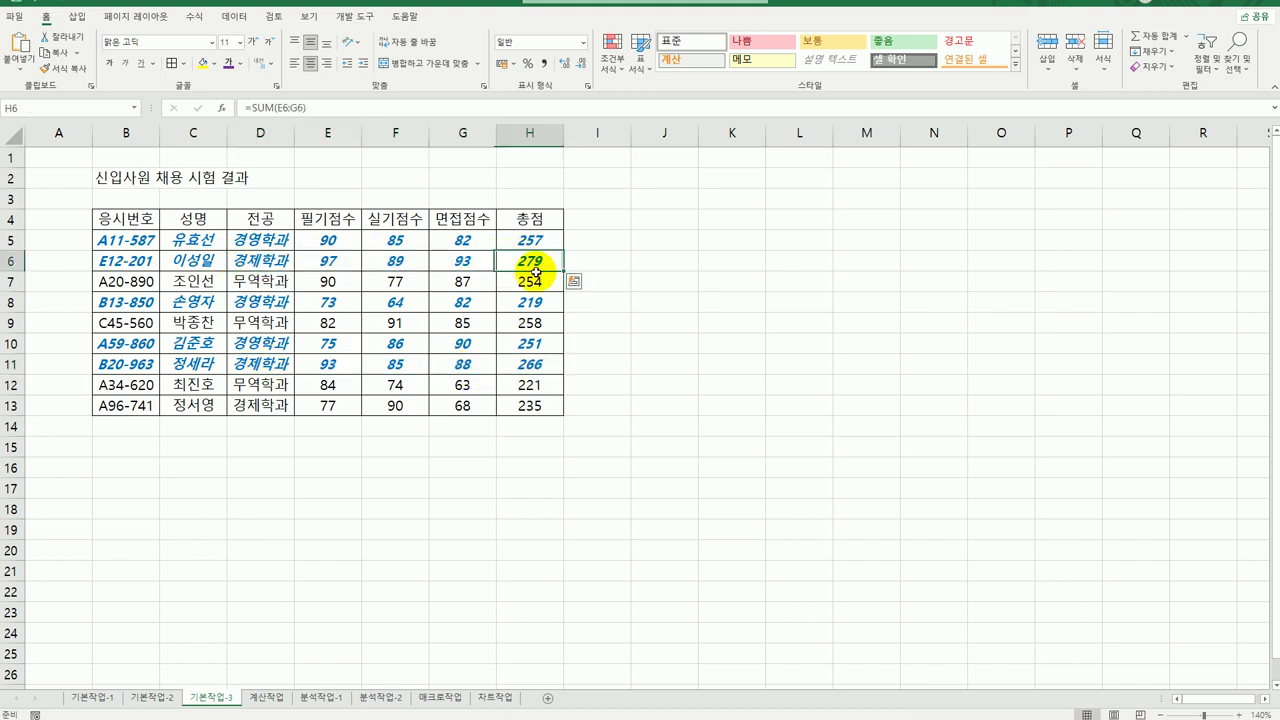
left_click(695, 518)
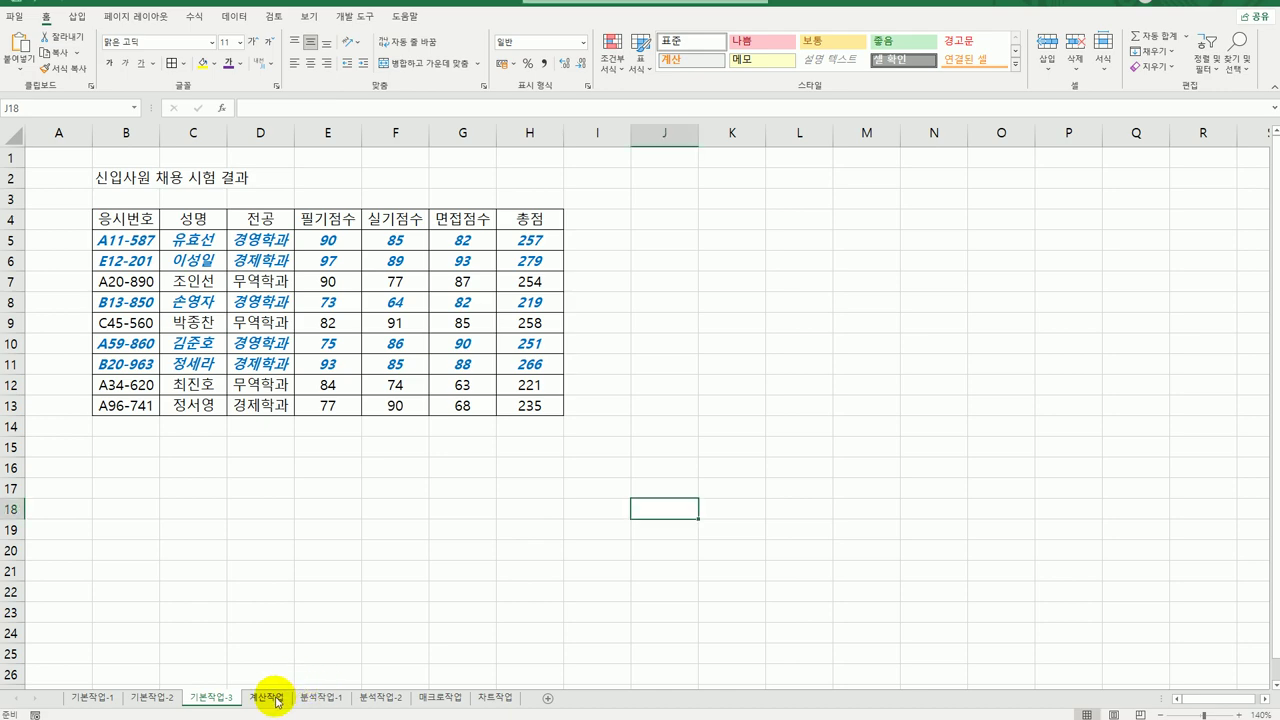
On the 계산작업 sheet, start a RANK.EQ formula in F3 under 영어순위 and open its function arguments
left_click(272, 697)
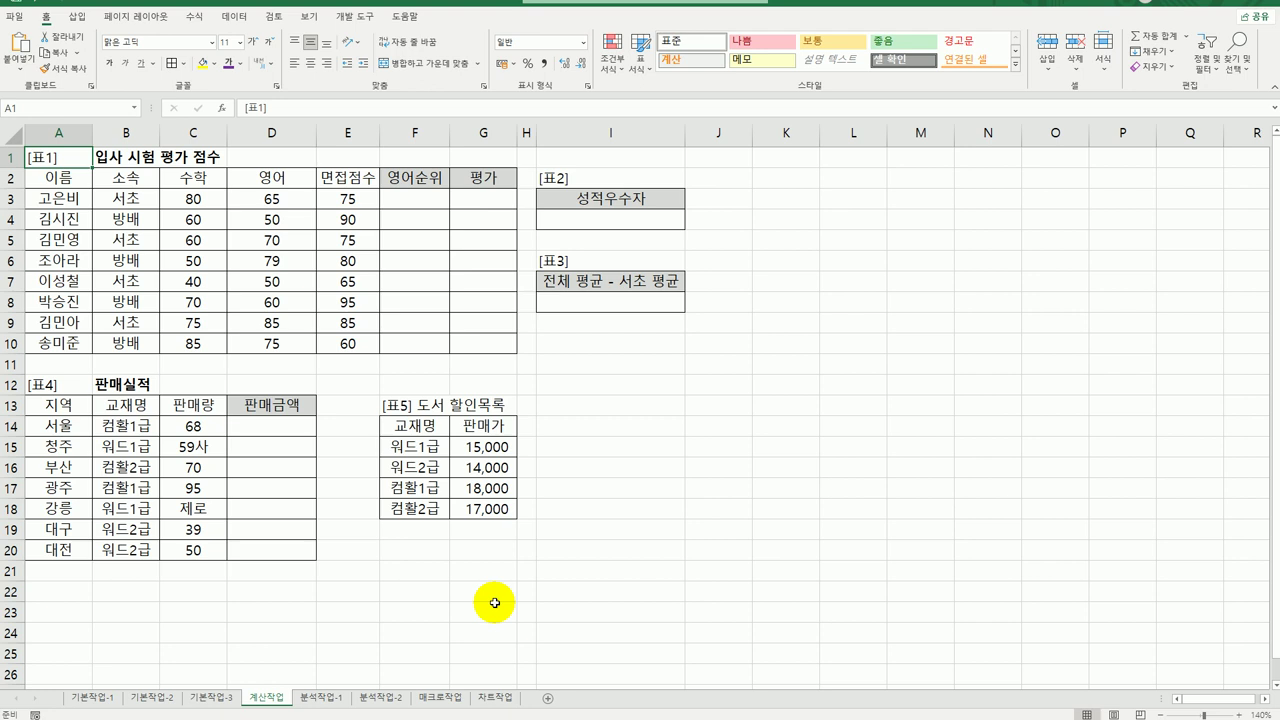
left_click(421, 202)
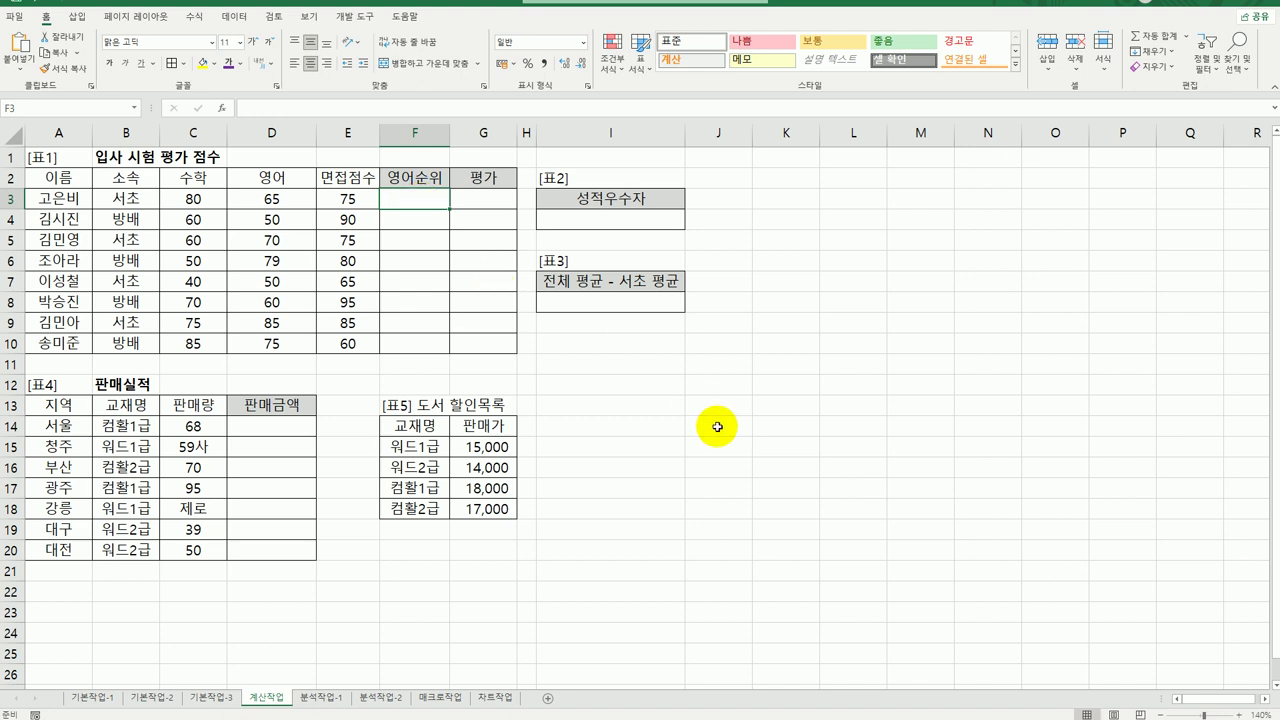
type("=")
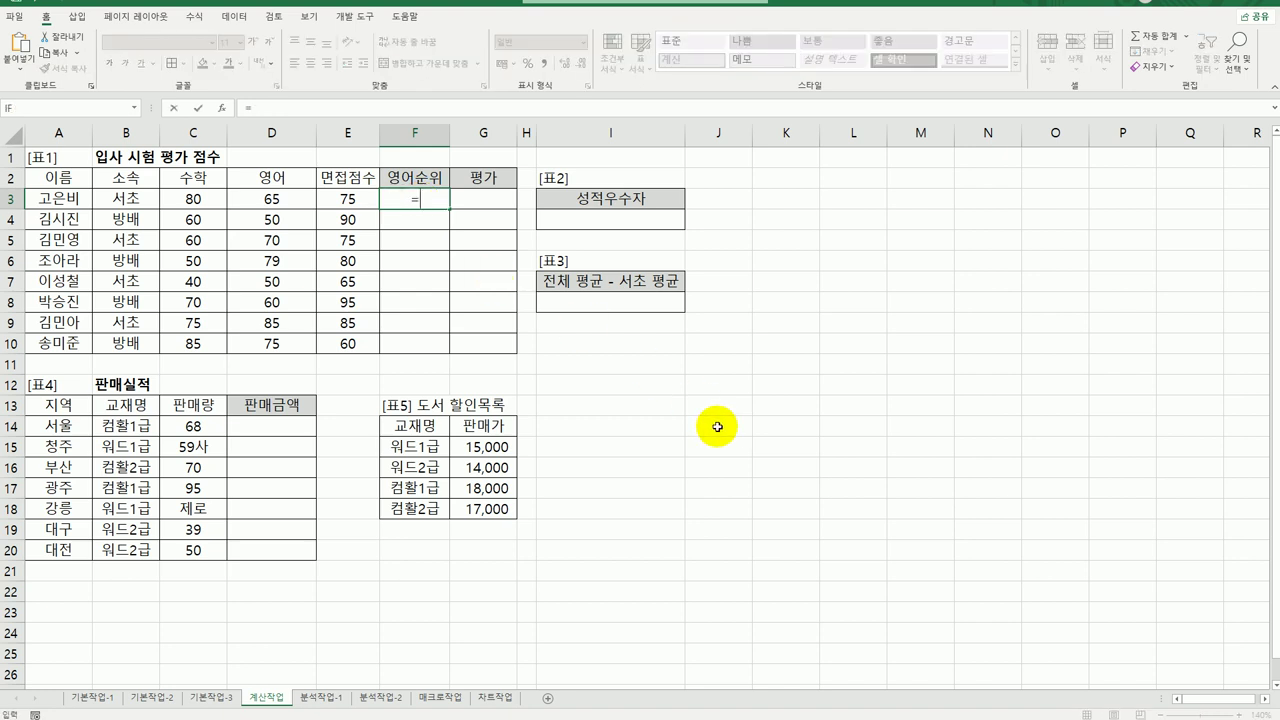
type("rank.")
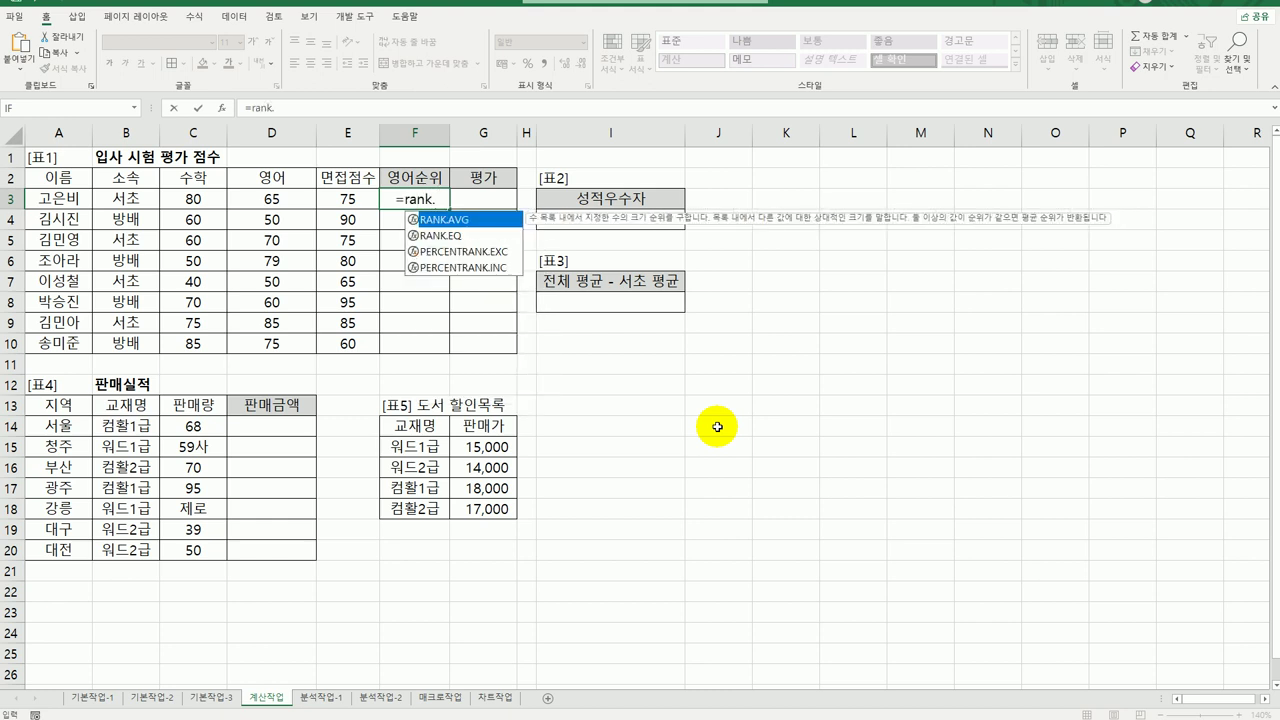
double_click(467, 235)
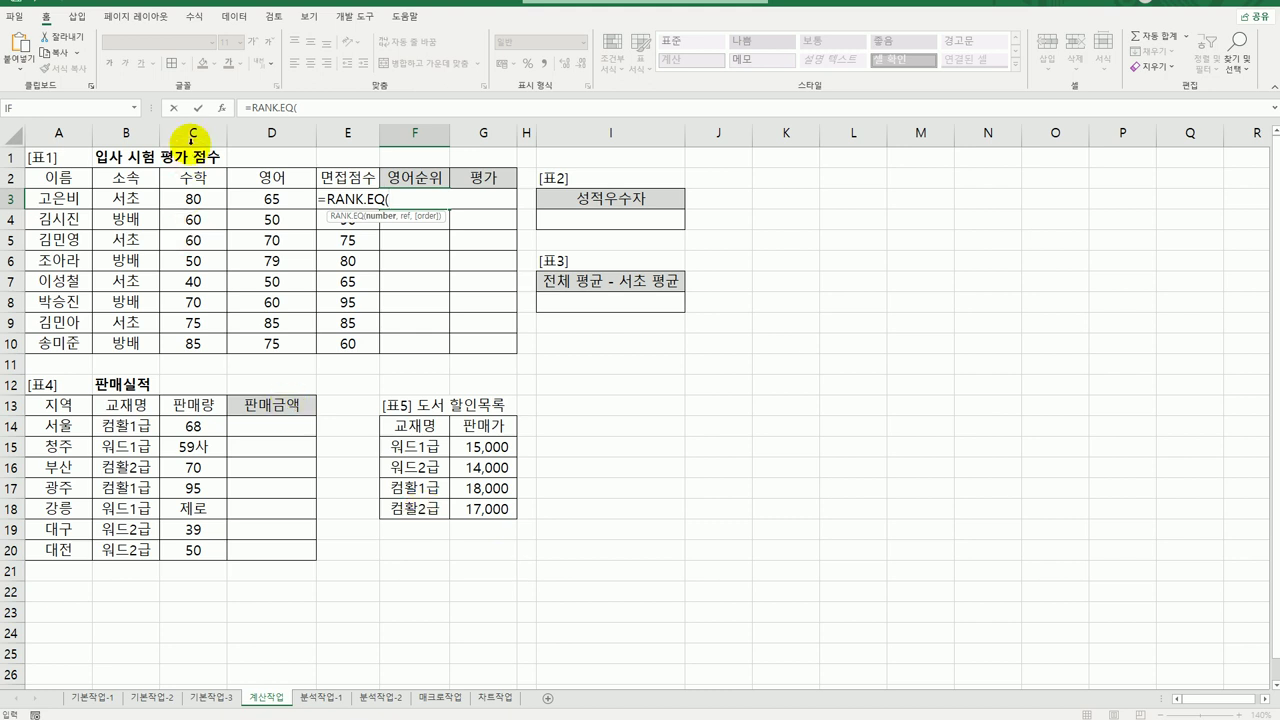
left_click(221, 107)
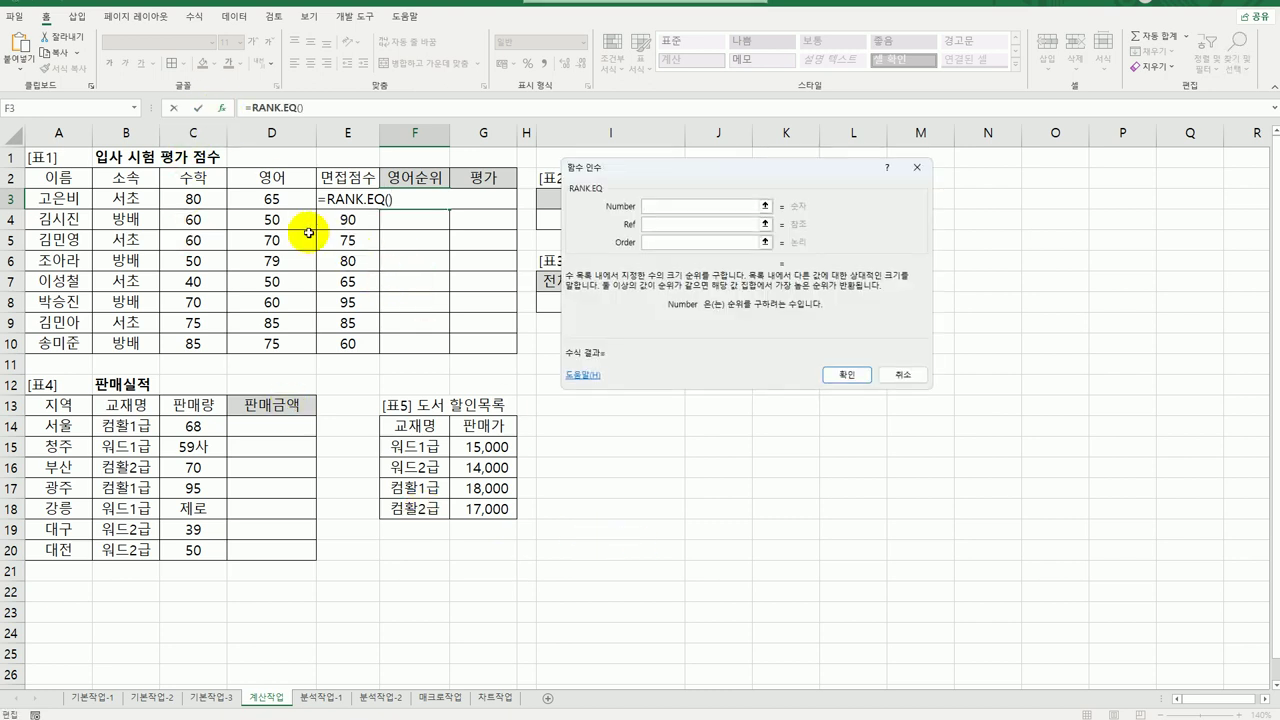
Rank D3 within the absolute range $D$3:$D$10 with order 0, and fill the formula down to F10
left_click(305, 198)
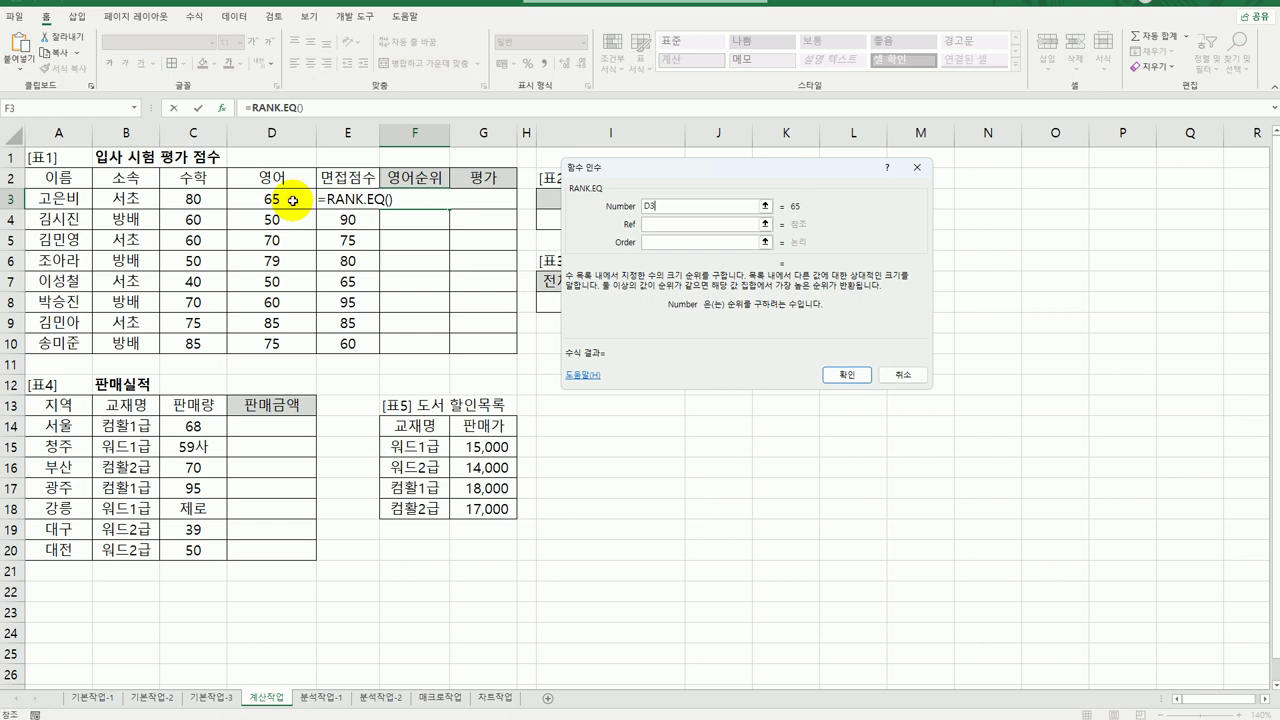
left_click(672, 222)
left_click_drag(292, 202, 298, 345)
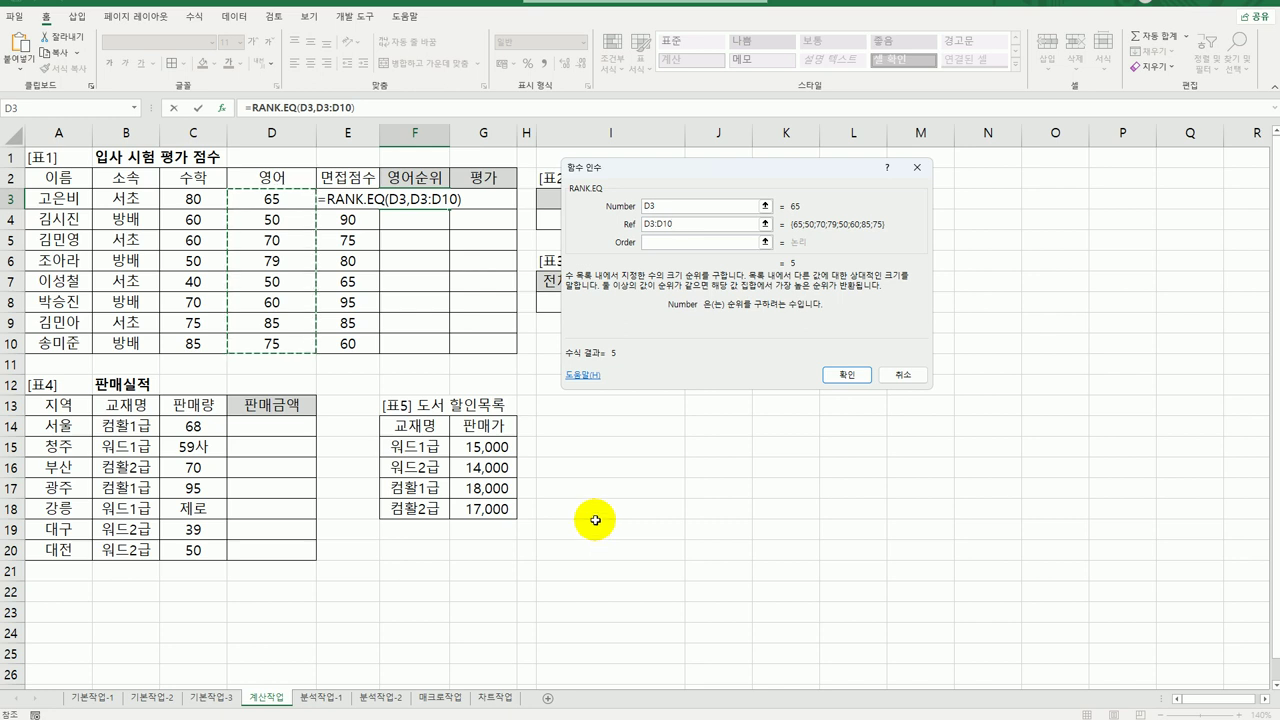
key("F4")
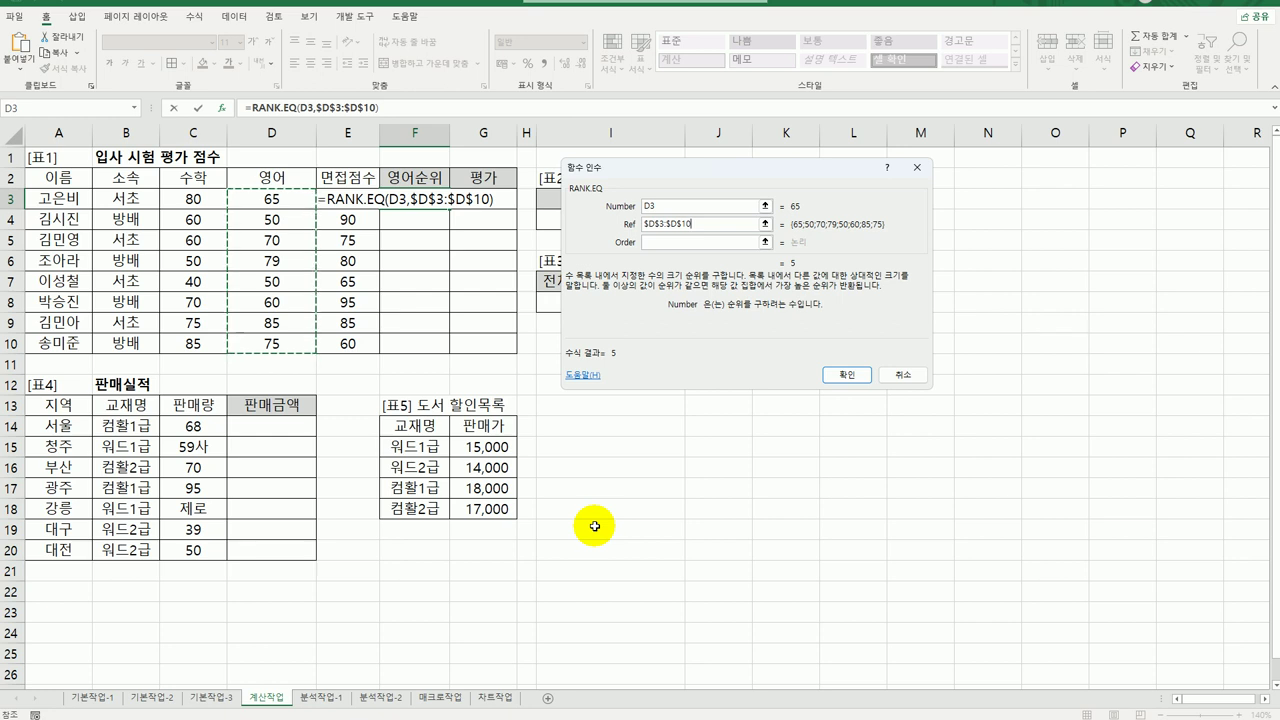
left_click(705, 242)
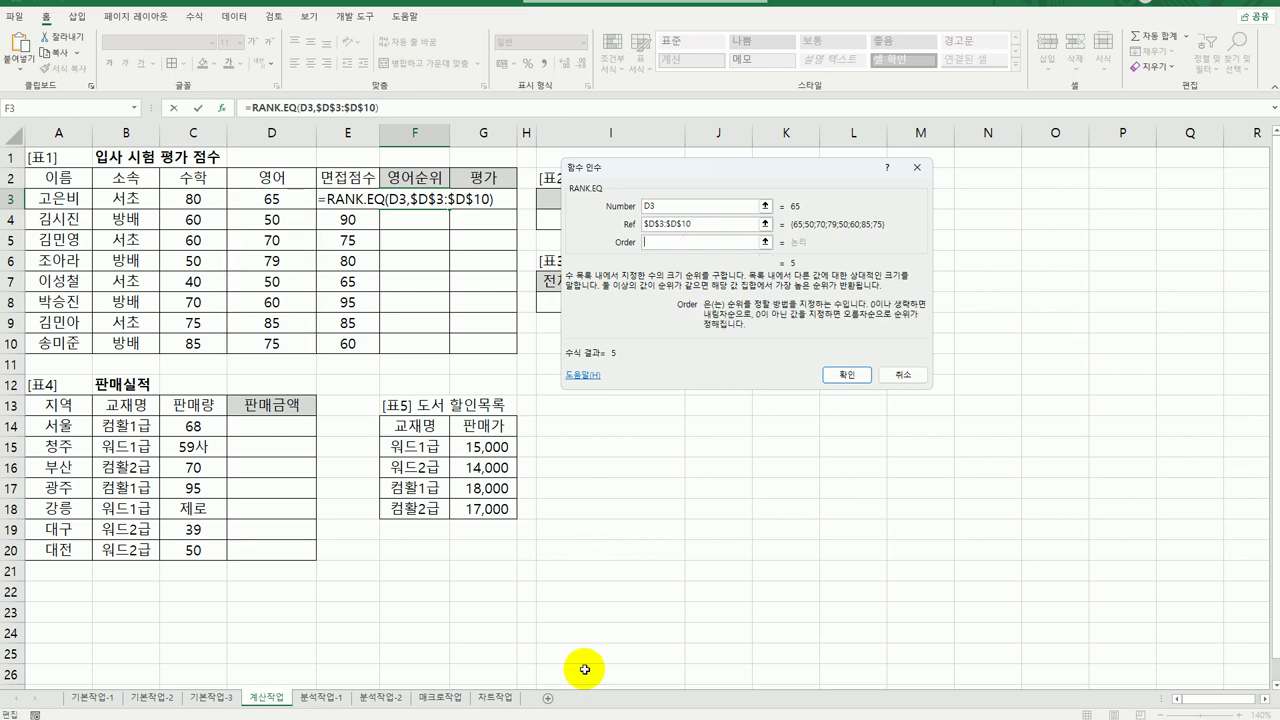
type("0")
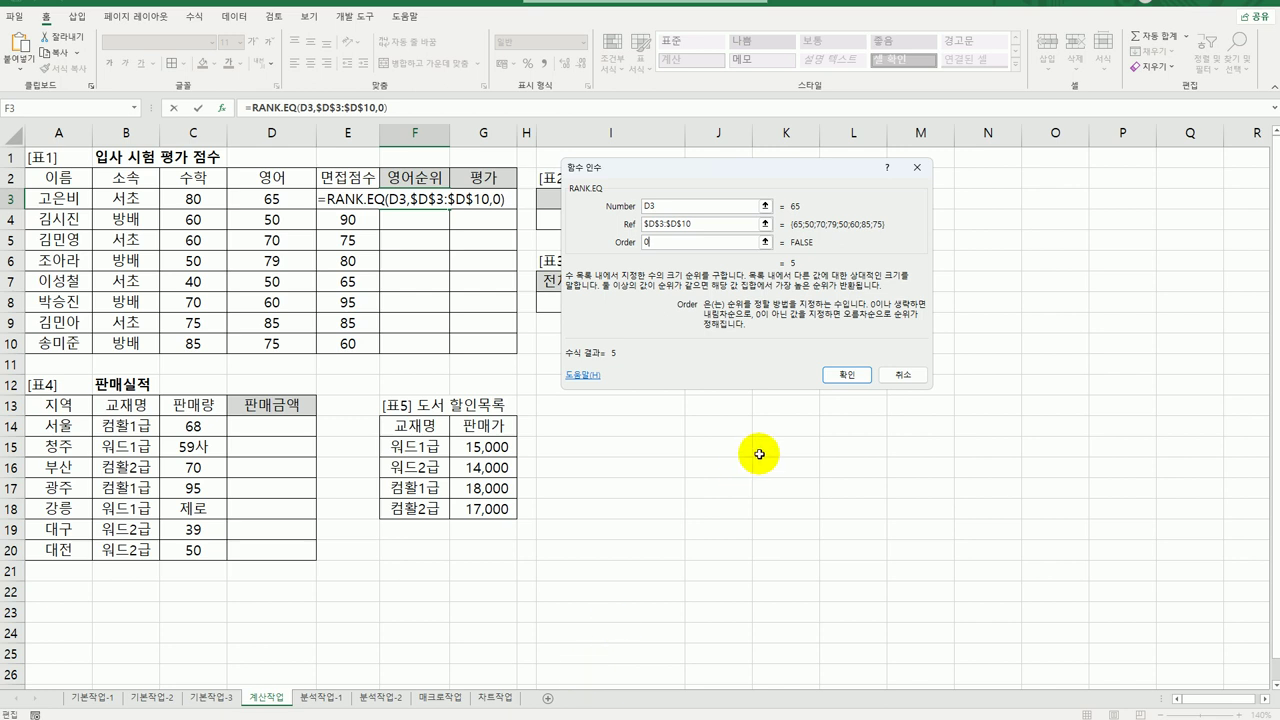
left_click(846, 375)
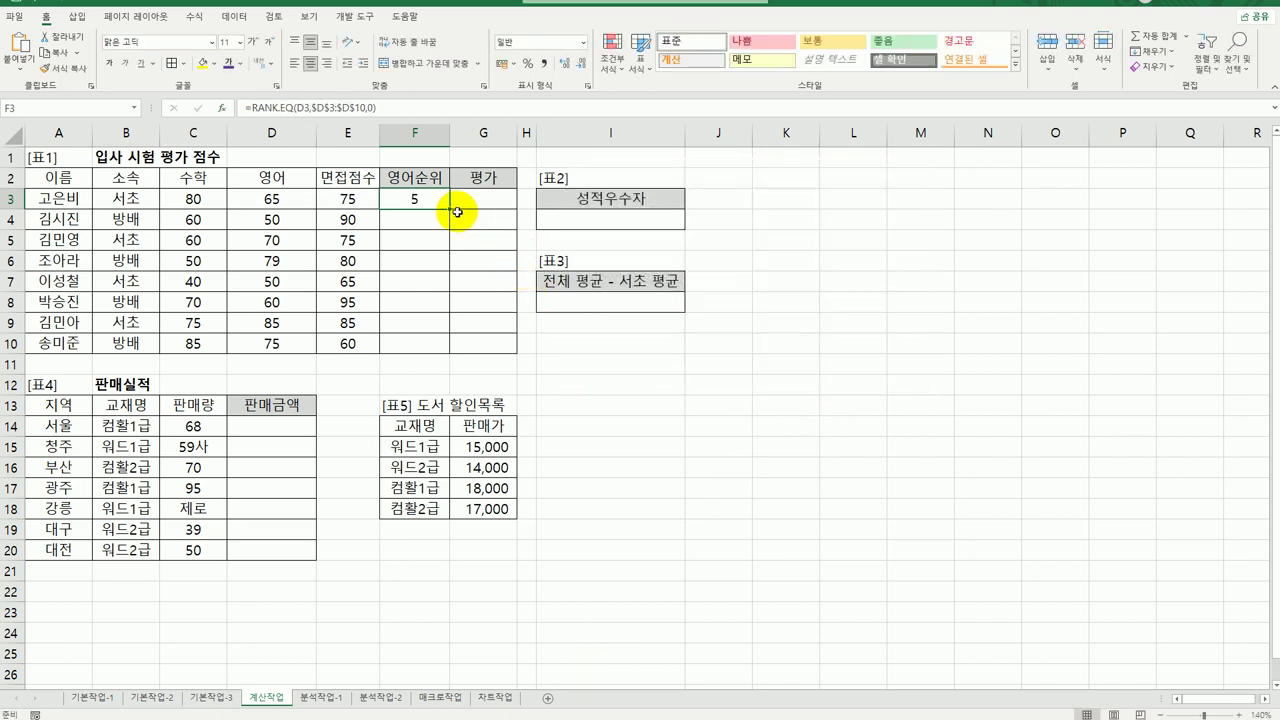
left_click_drag(450, 208, 447, 347)
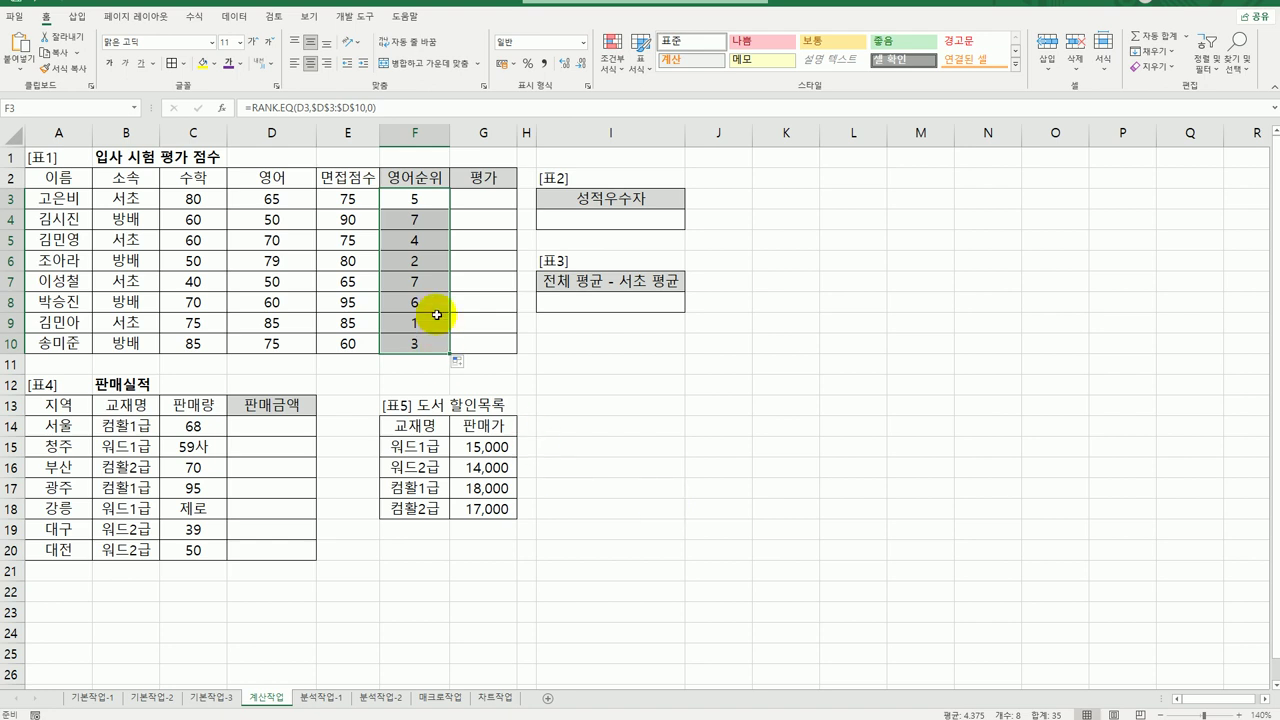
Wrap the RANK.EQ formula in F3 in a CHOOSE function as its index number and open the CHOOSE arguments
left_click(439, 199)
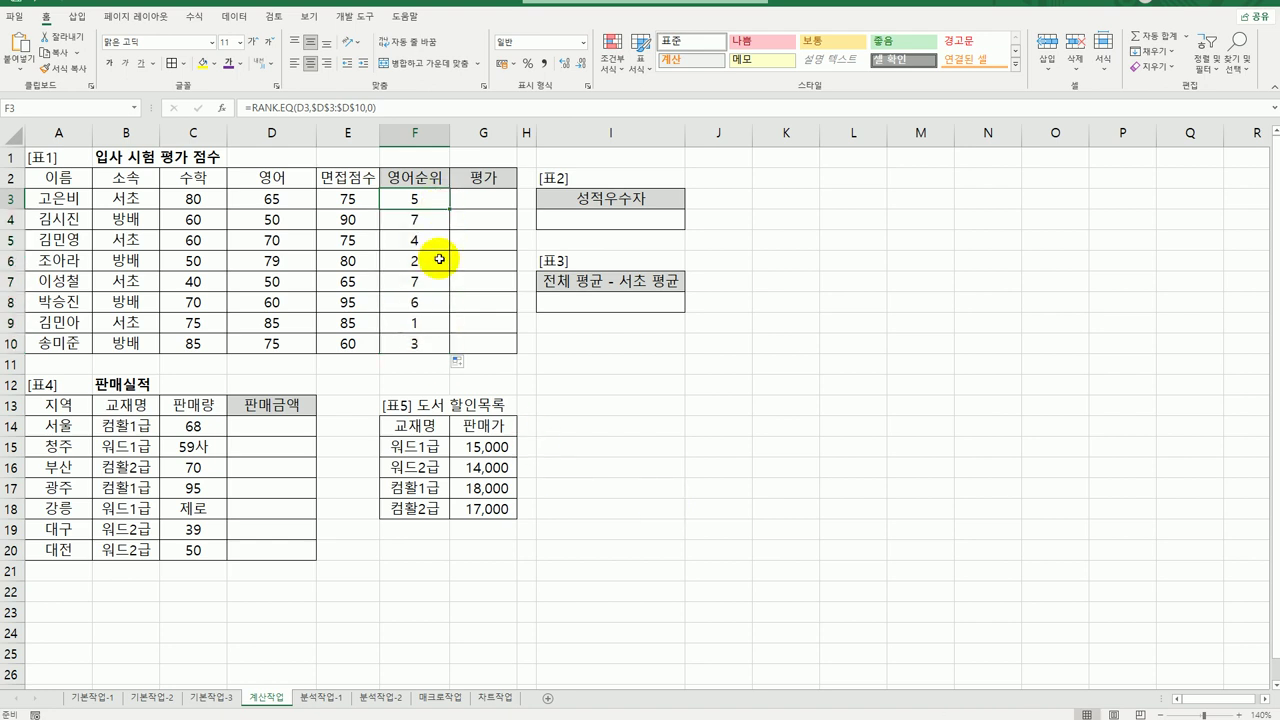
double_click(415, 198)
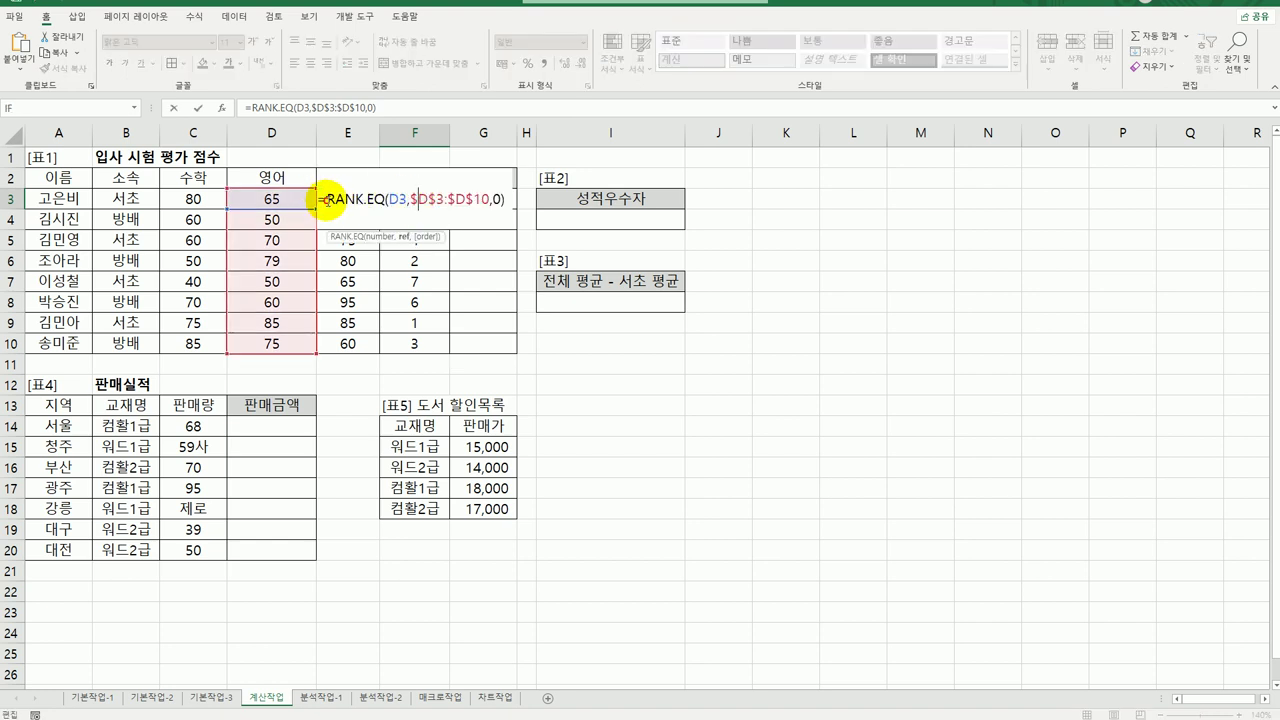
left_click(328, 199)
type("CHOOSE(")
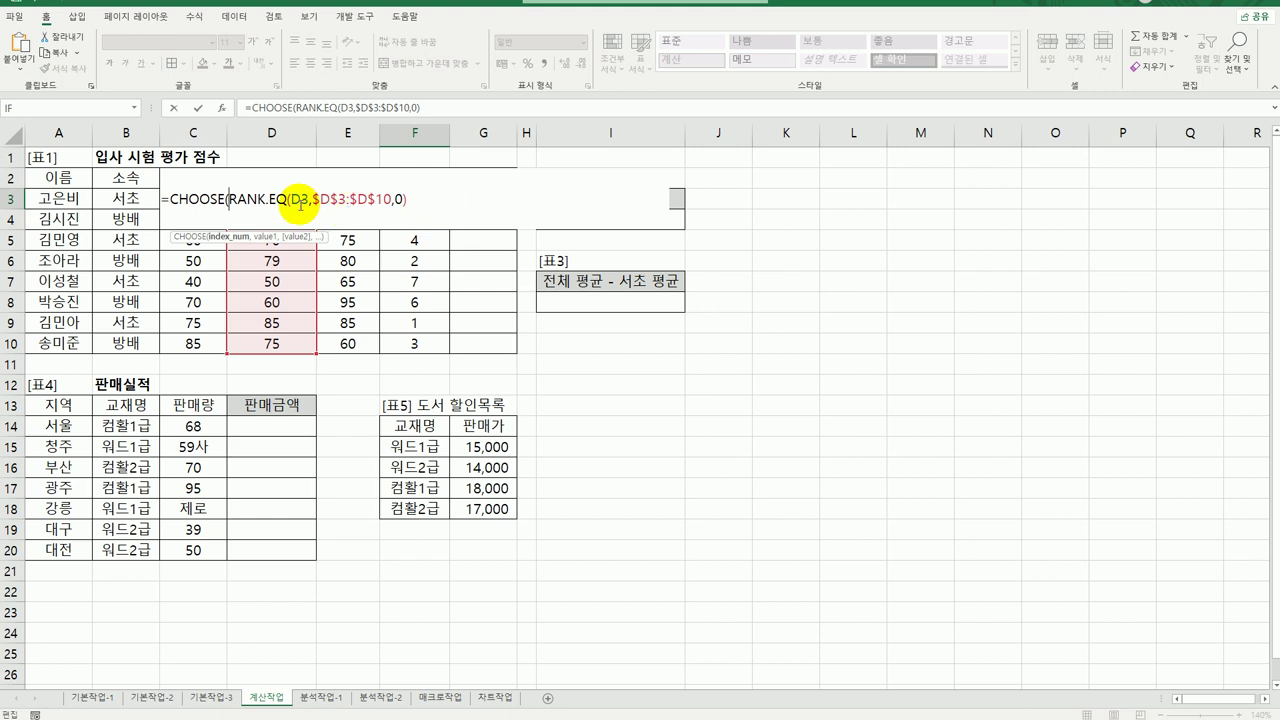
left_click(224, 109)
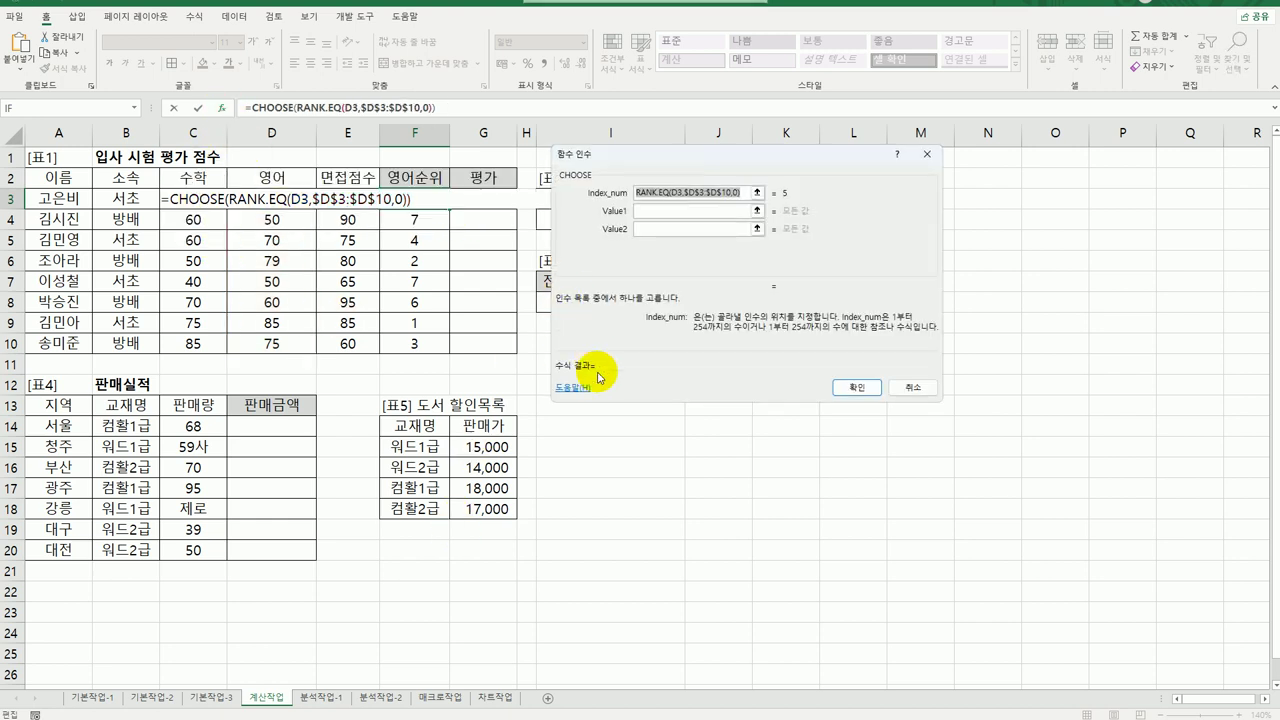
left_click_drag(615, 157, 563, 203)
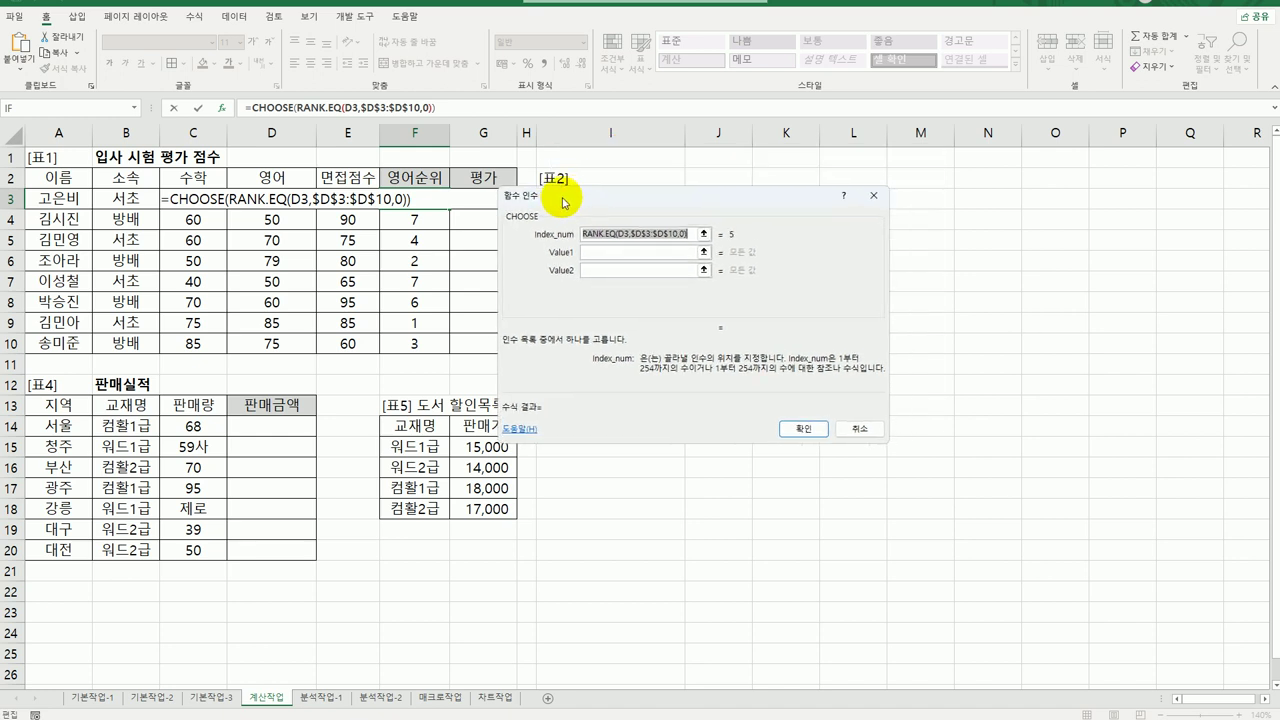
Set the CHOOSE values to "1등", "2등" and "3등", and fill the formula down to F10
left_click(603, 252)
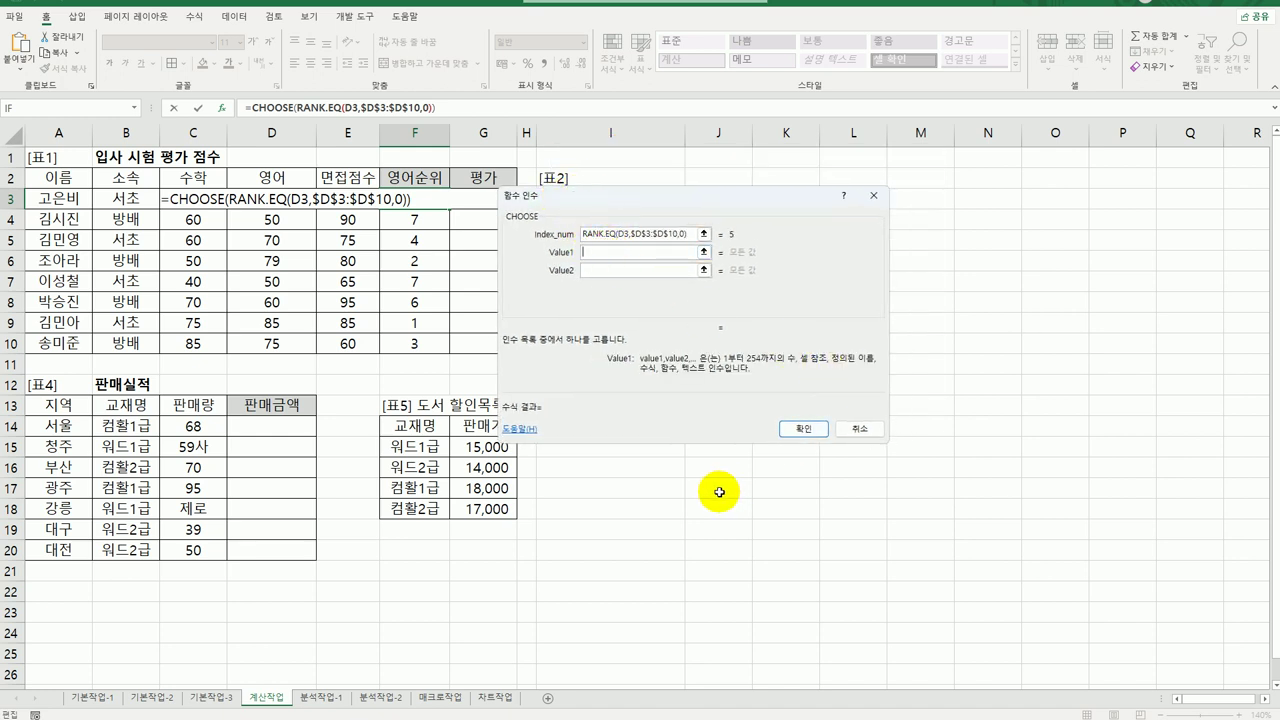
type("1등")
key("Tab")
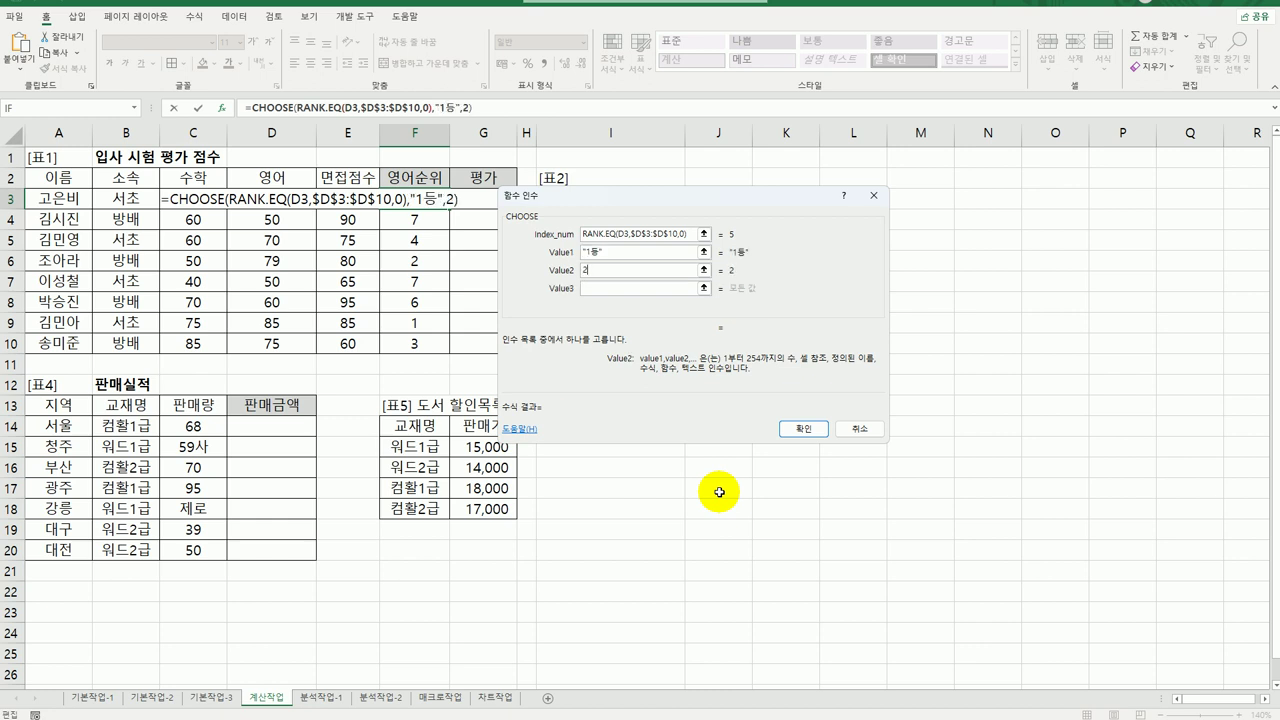
type("2등")
key("Tab")
type("3등")
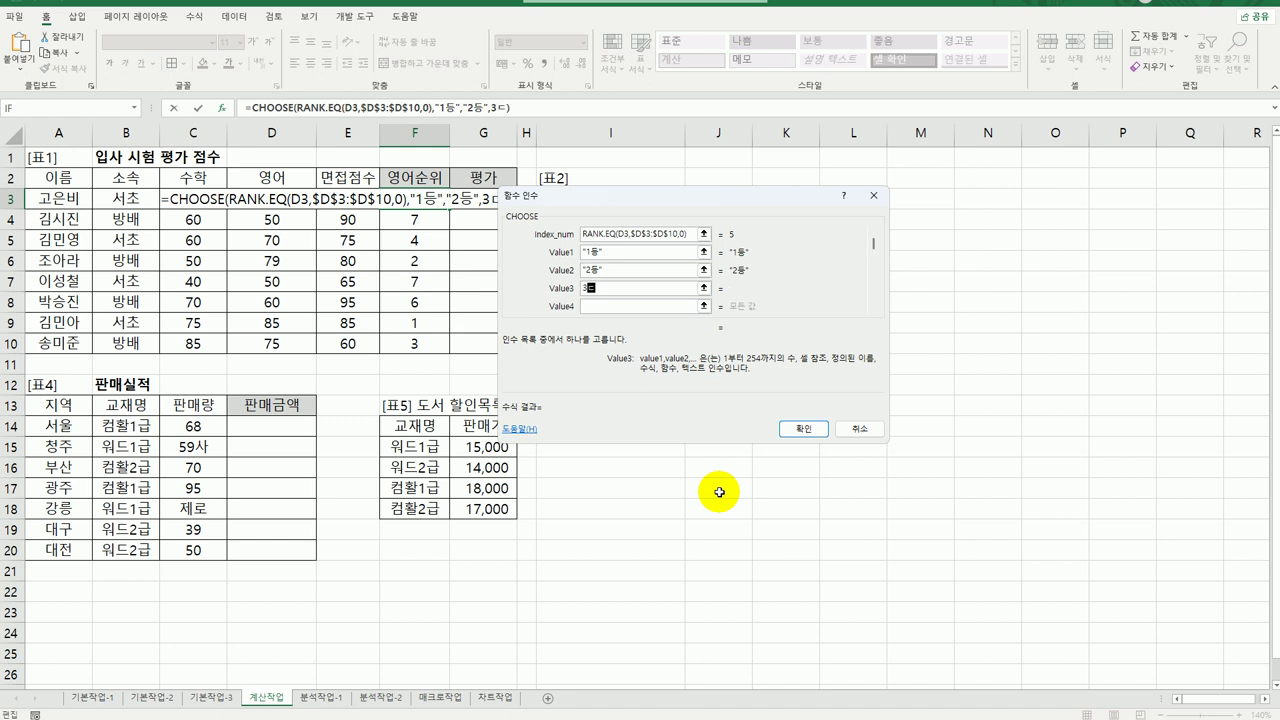
key("Tab")
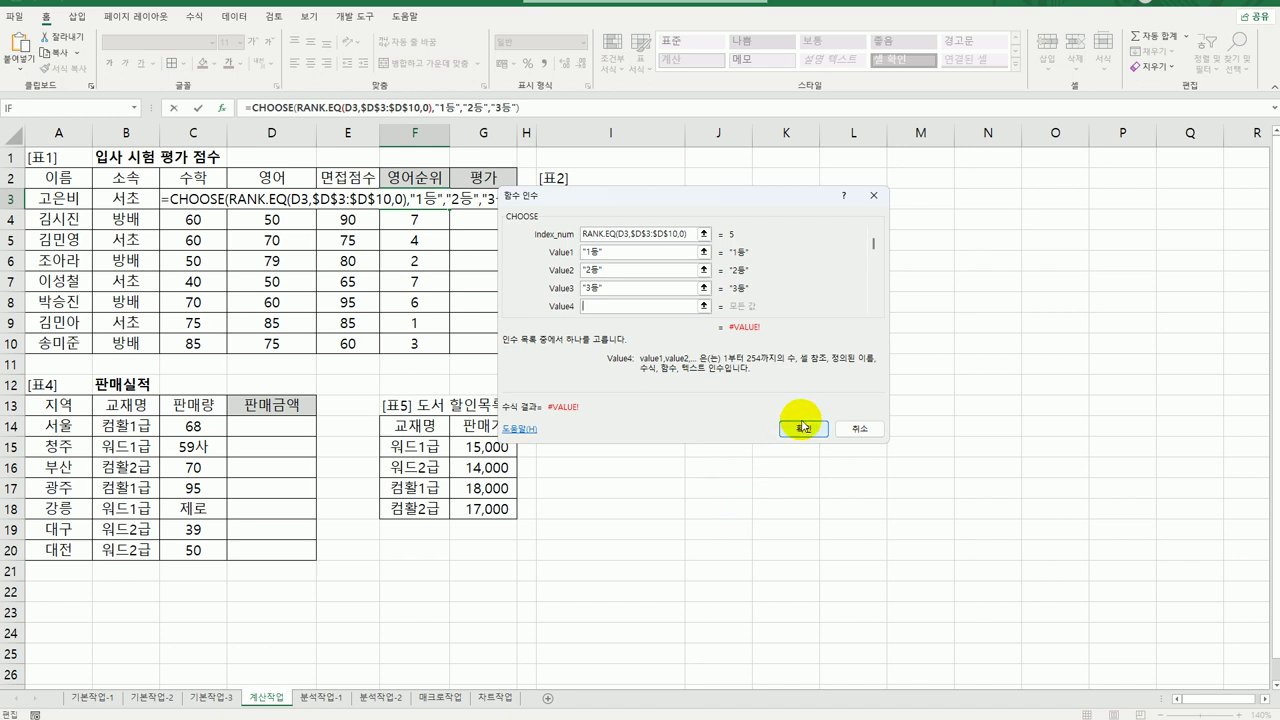
left_click(803, 428)
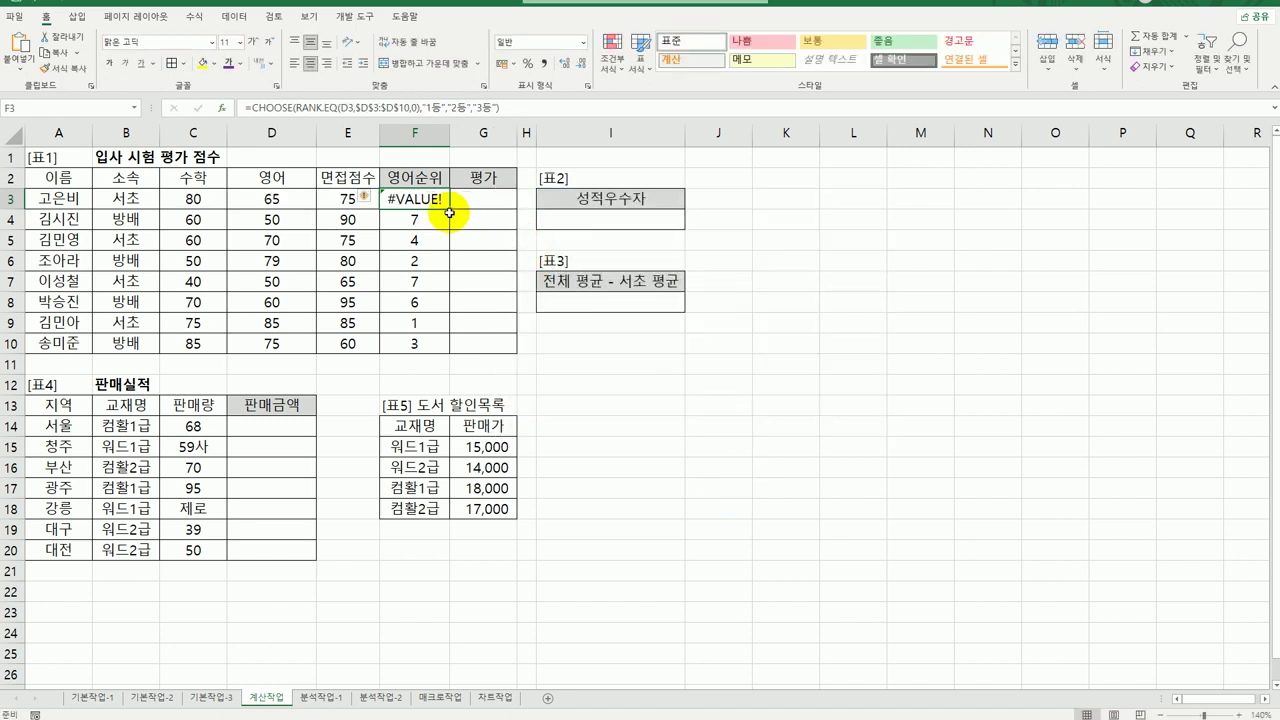
left_click_drag(449, 208, 425, 346)
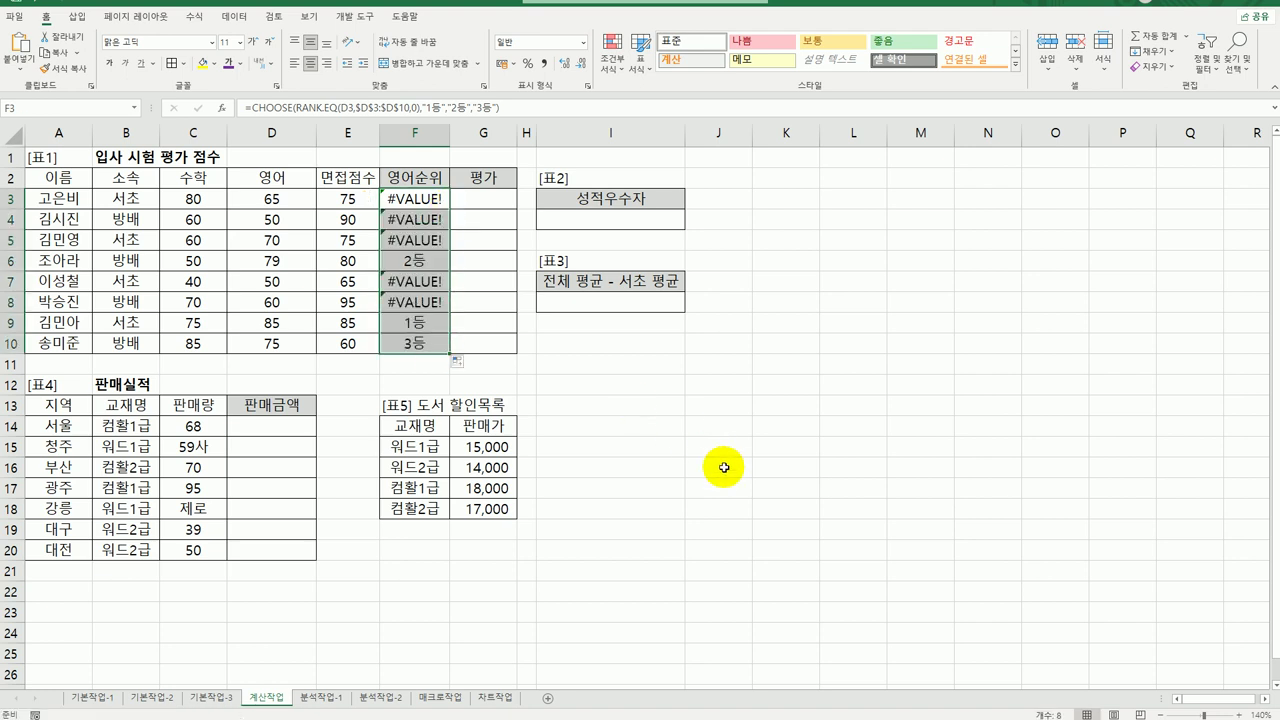
Wrap the CHOOSE formula in F3 in an IFERROR function and open the IFERROR arguments
left_click(405, 200)
double_click(405, 200)
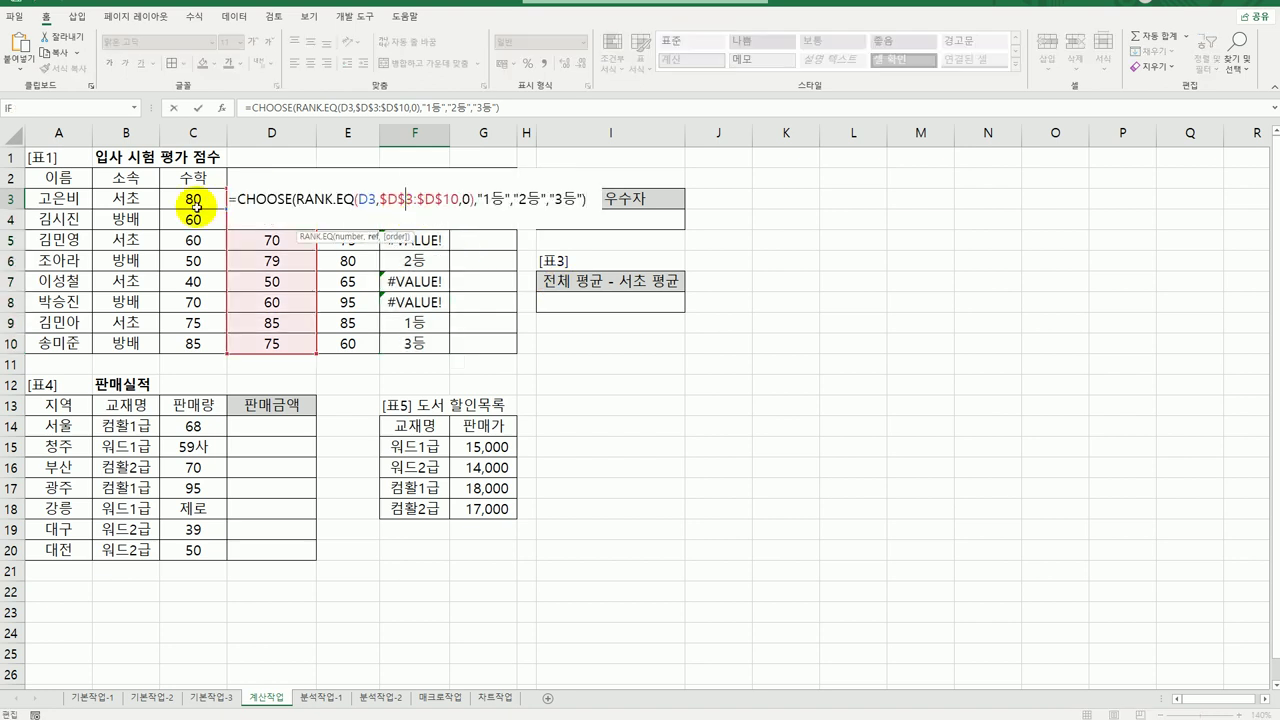
left_click(236, 199)
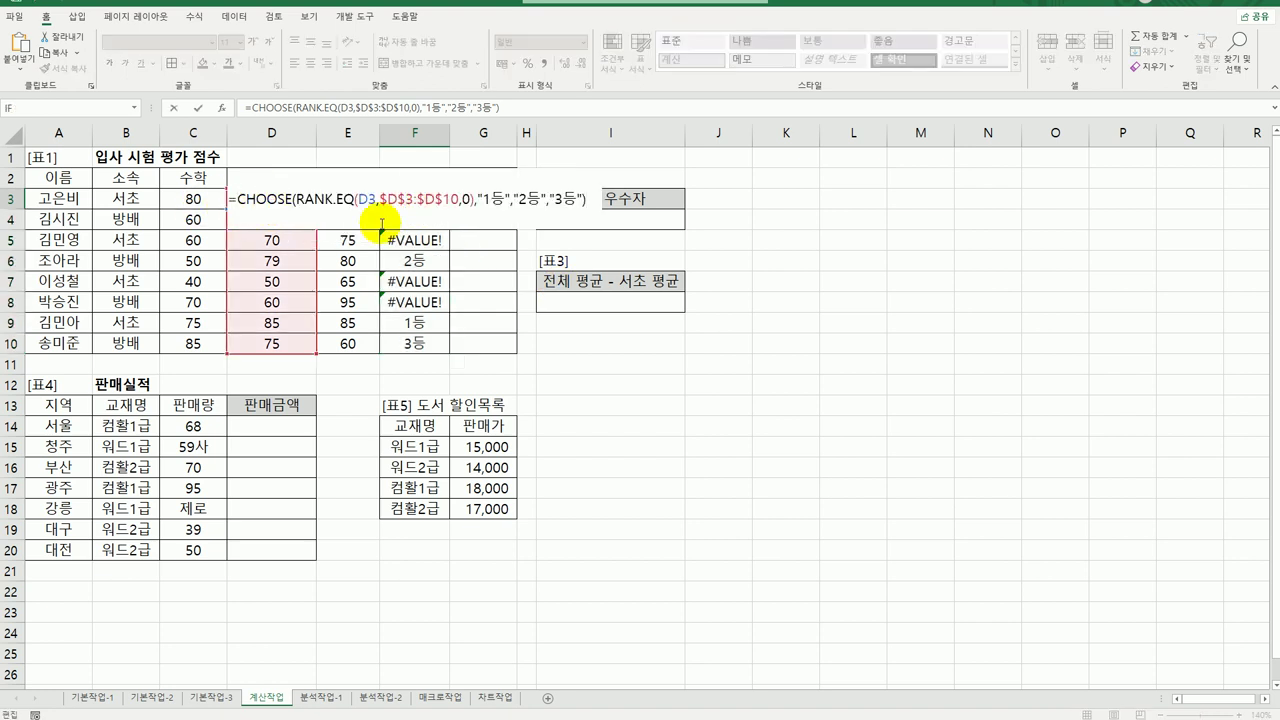
key("shift+End")
key("Left")
type("if")
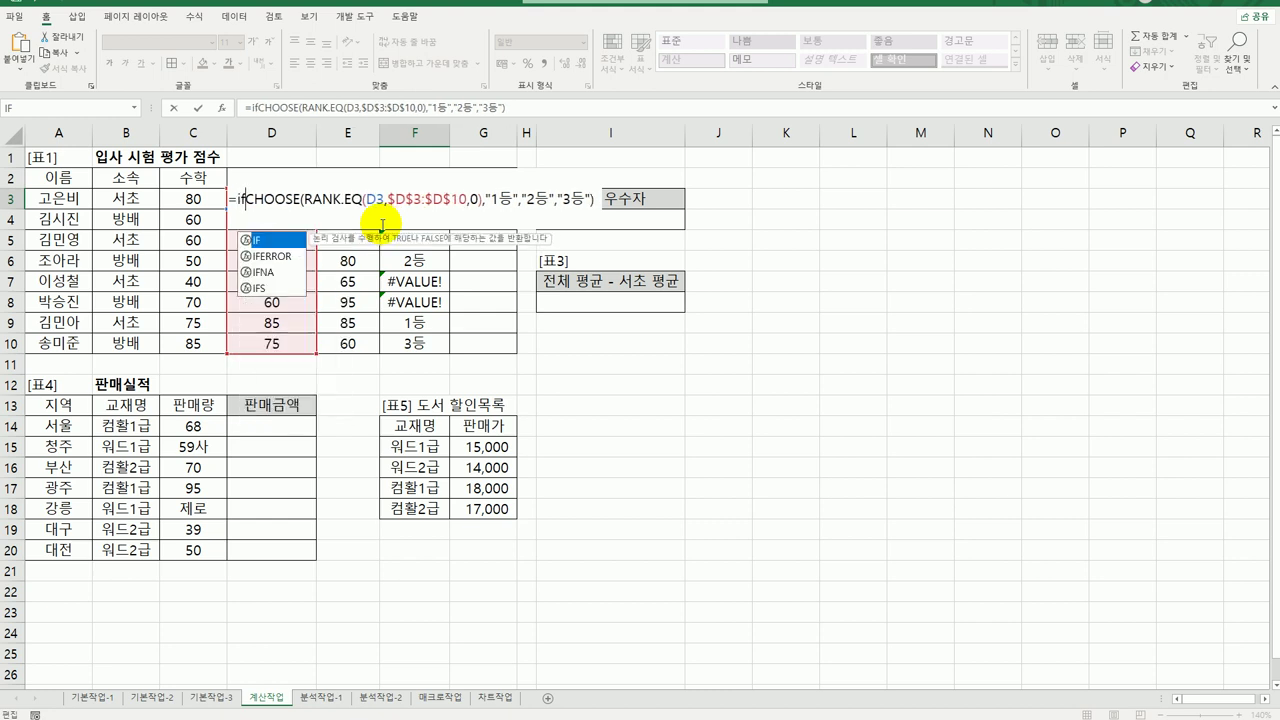
double_click(269, 259)
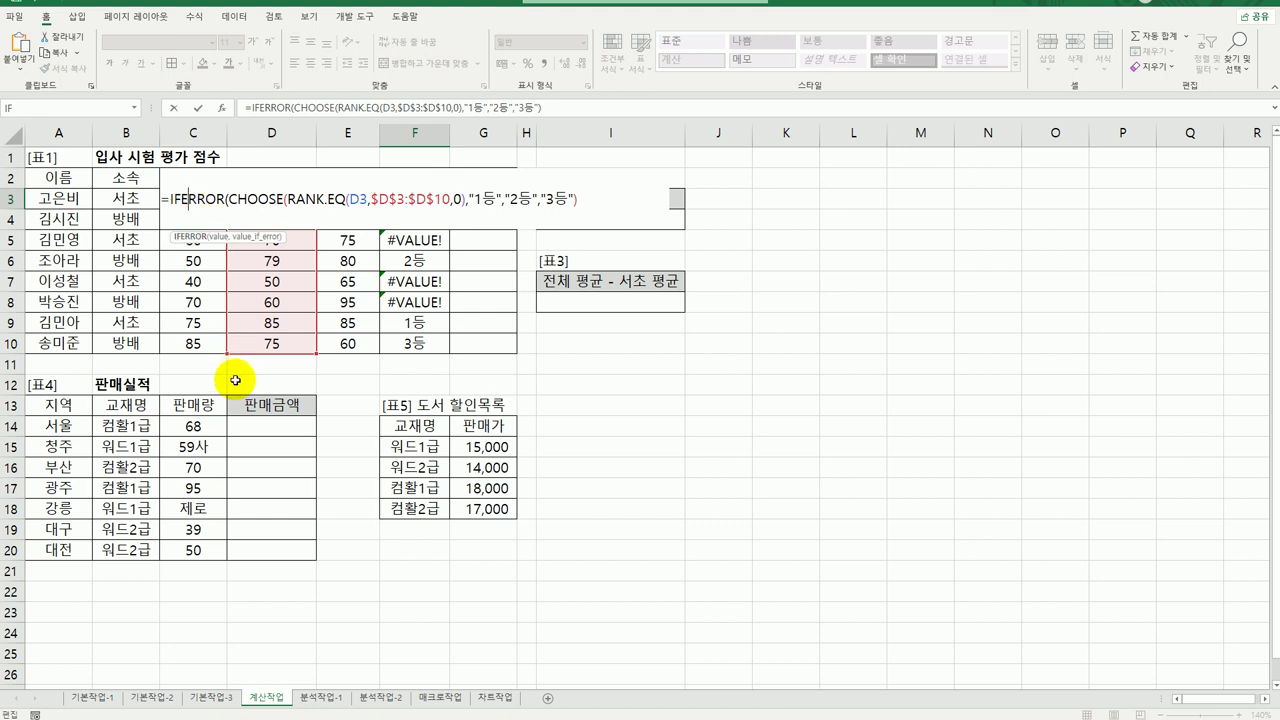
left_click(221, 107)
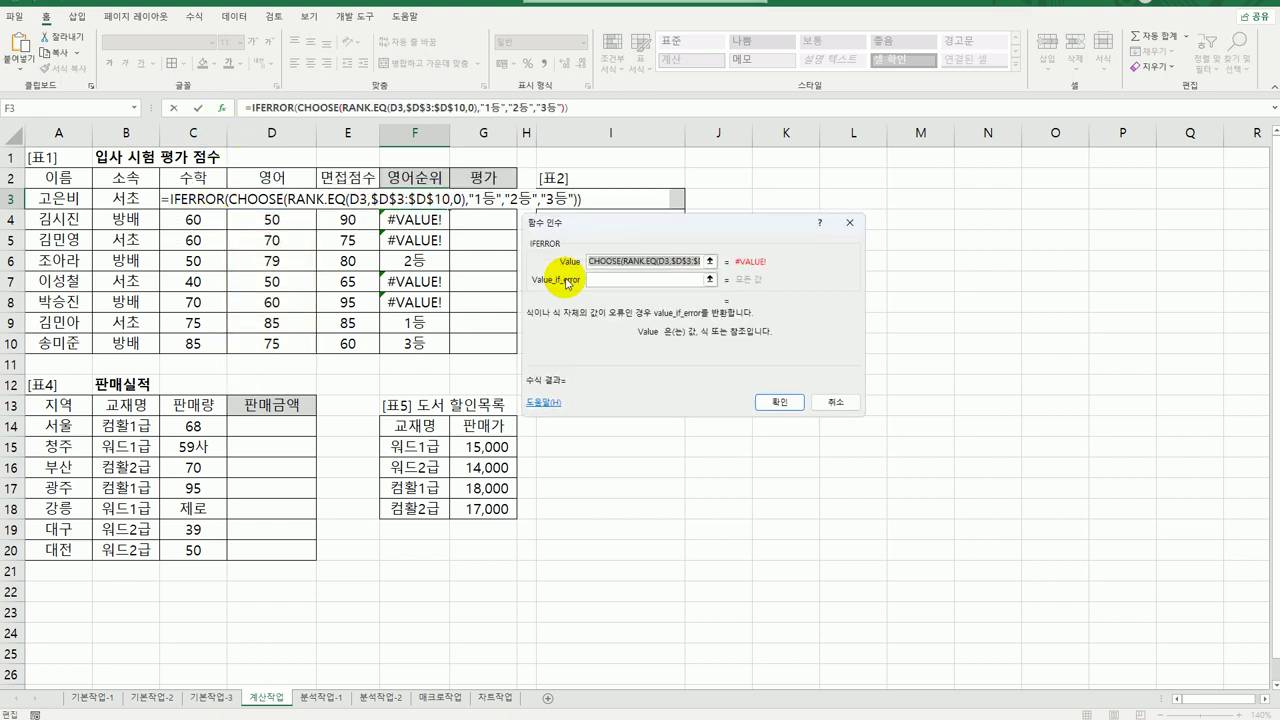
Set the IFERROR error value to an empty string "" and fill the formula down to F10
left_click(590, 280)
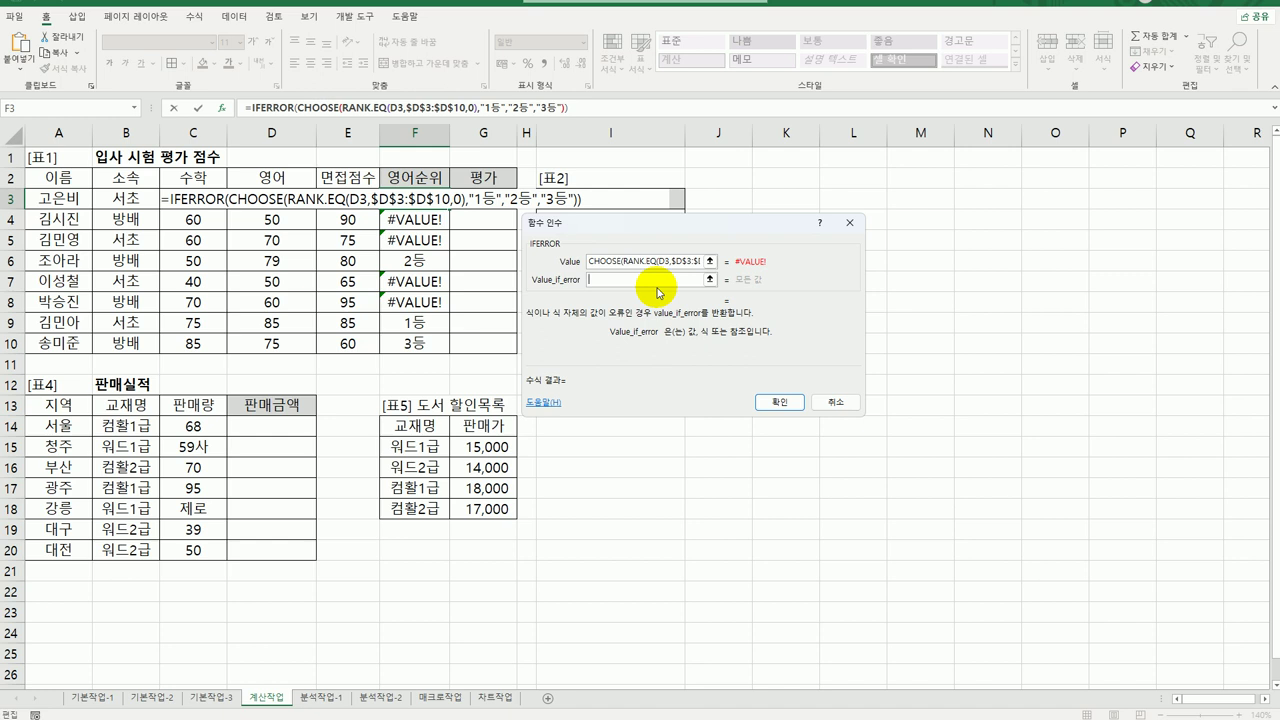
type("\"\"")
left_click(779, 401)
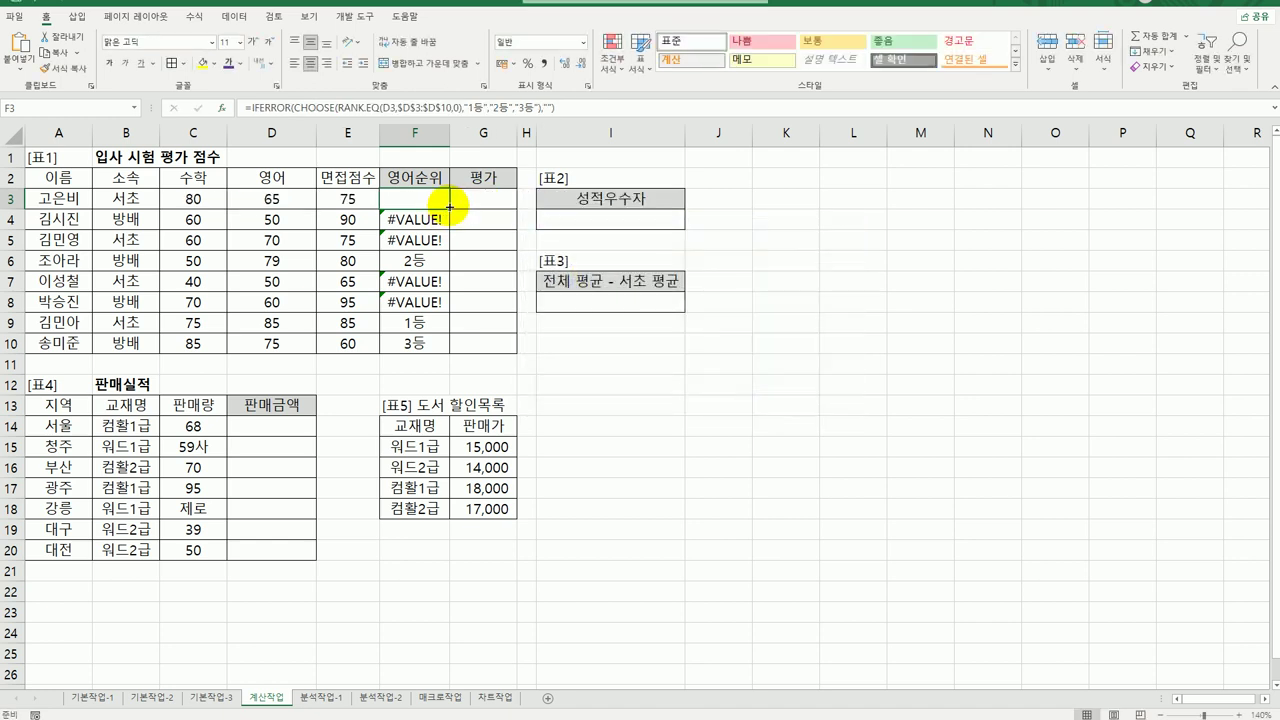
left_click_drag(450, 208, 449, 360)
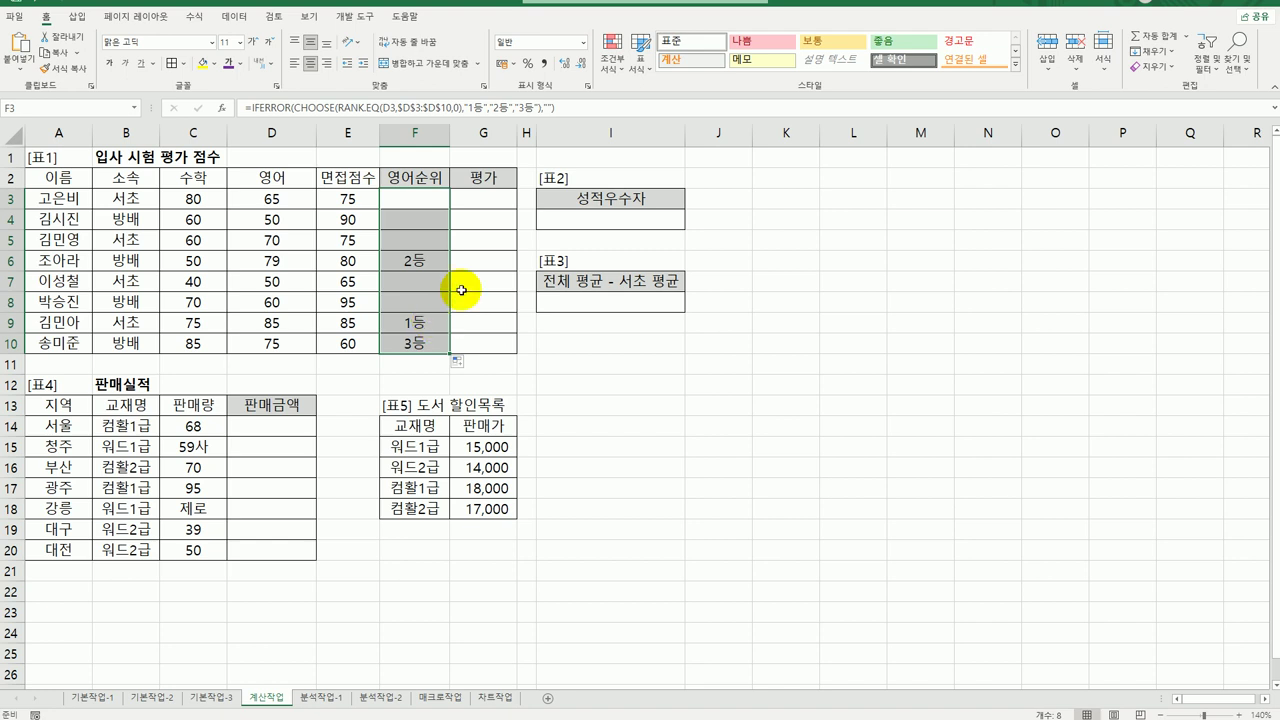
Enter a SUM formula in G3 that adds the 수학 and 영어 scores in C3:D3
left_click(488, 199)
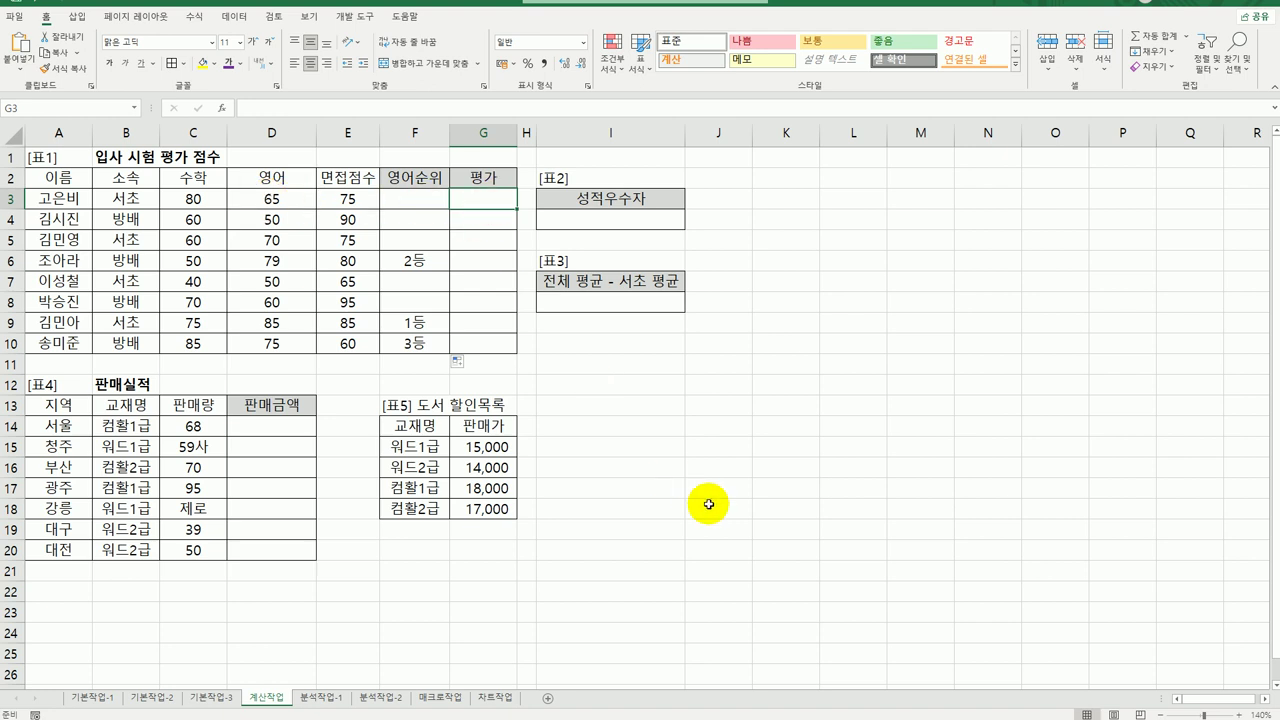
type("=sum(")
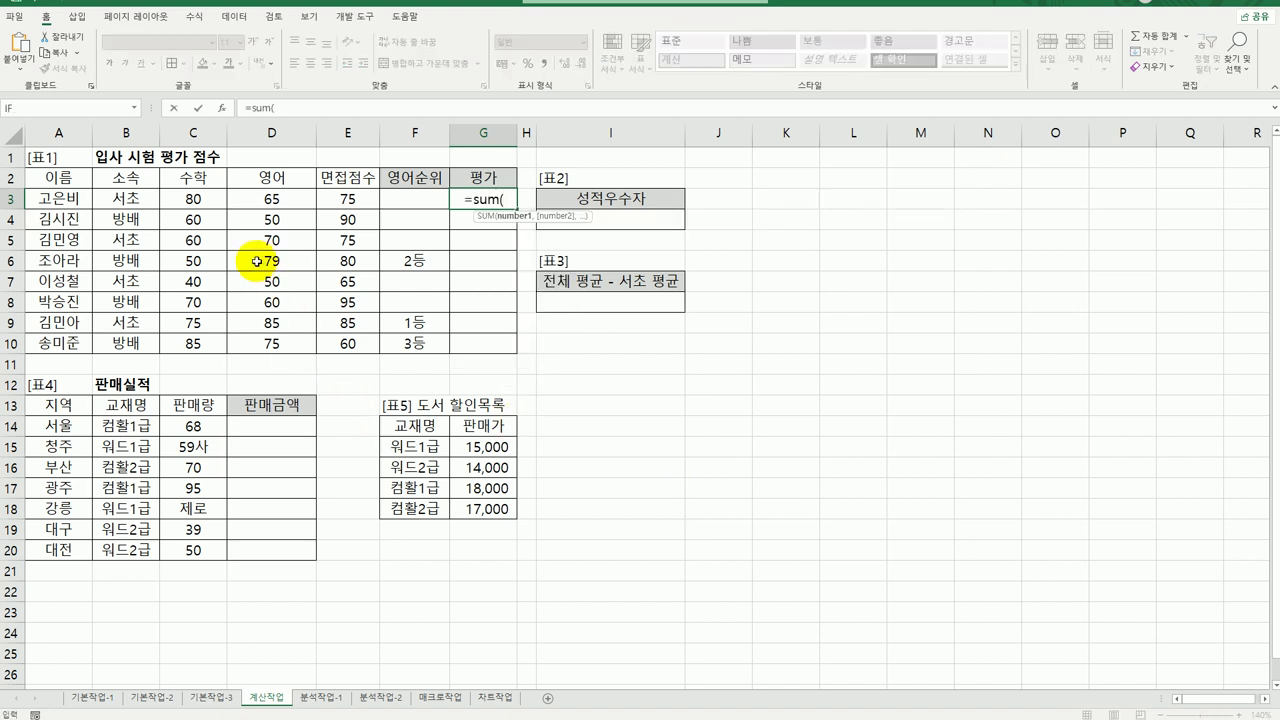
left_click(219, 201)
left_click_drag(219, 201, 262, 203)
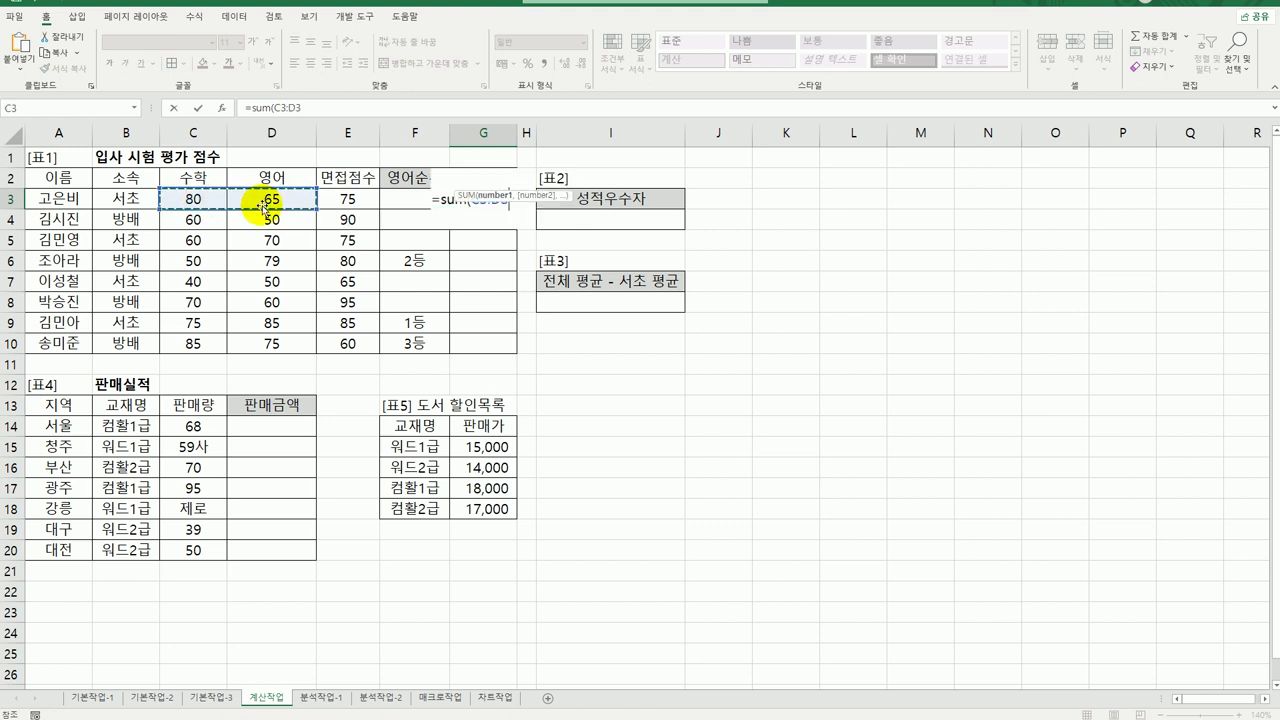
type(")")
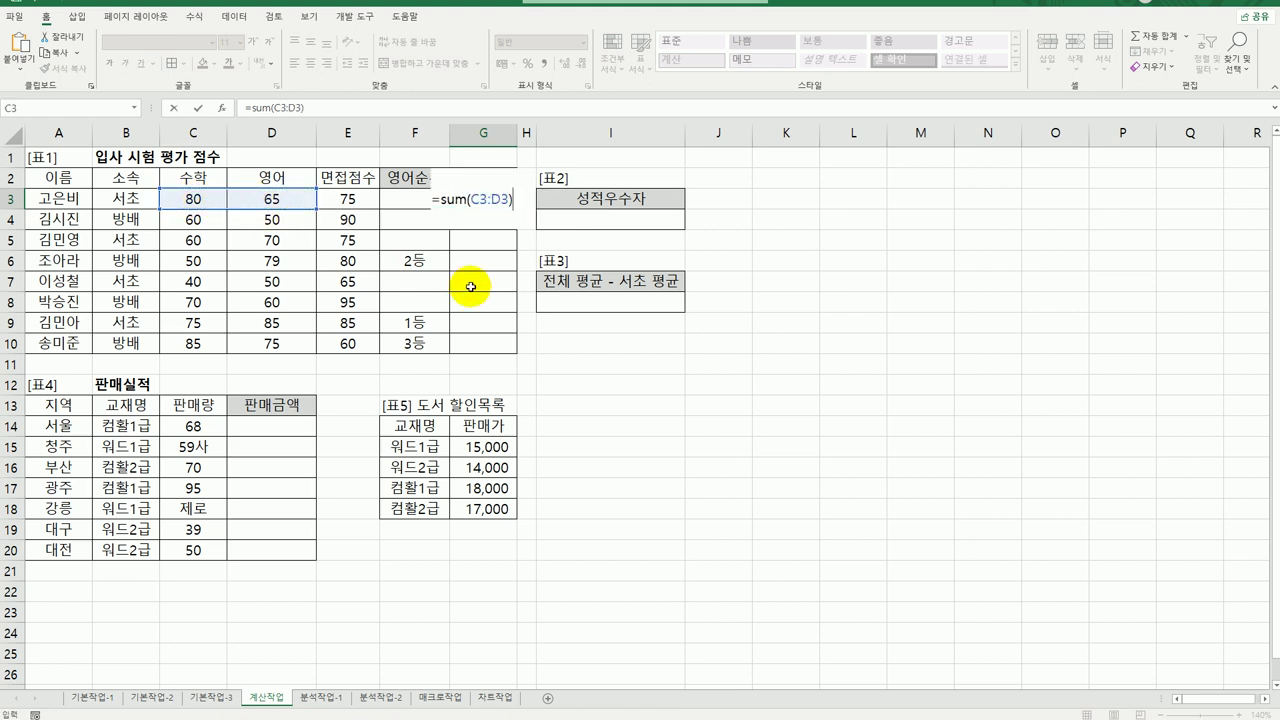
key("ctrl+Return")
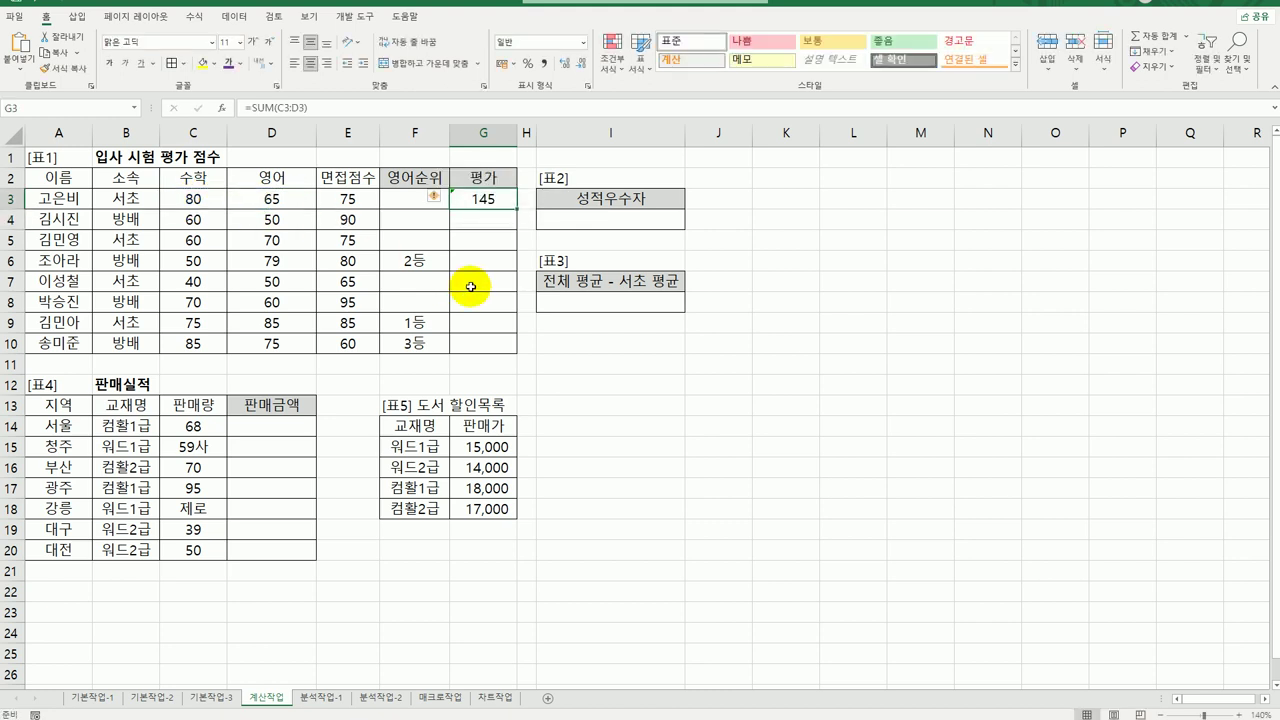
Extend the SUM formula in G3 with the condition >=120 and fill it down to G10
double_click(507, 198)
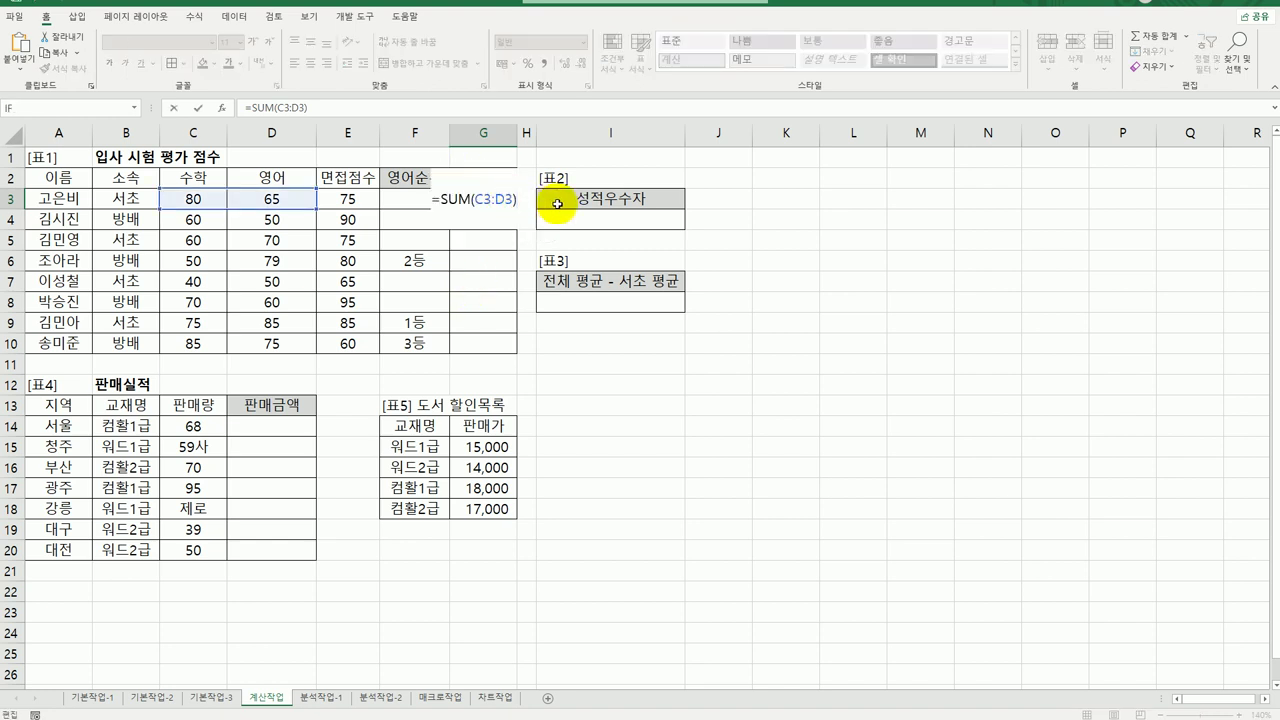
type(">=120")
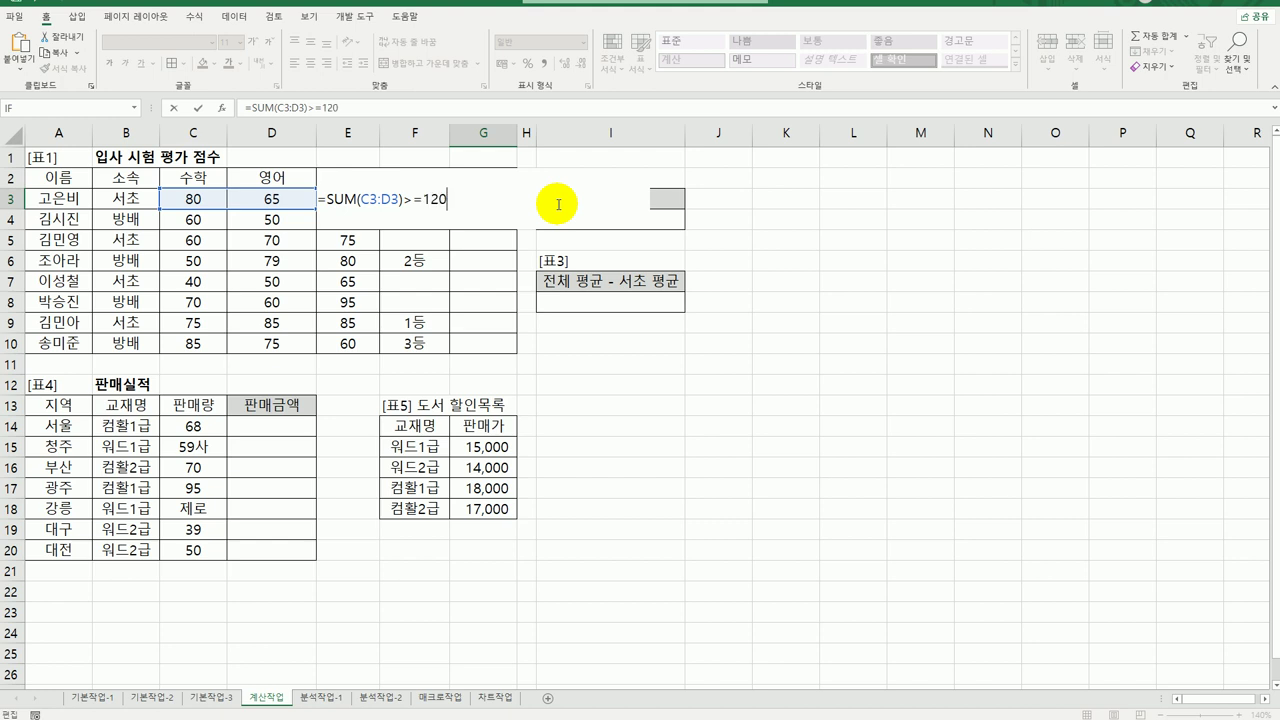
key("Return")
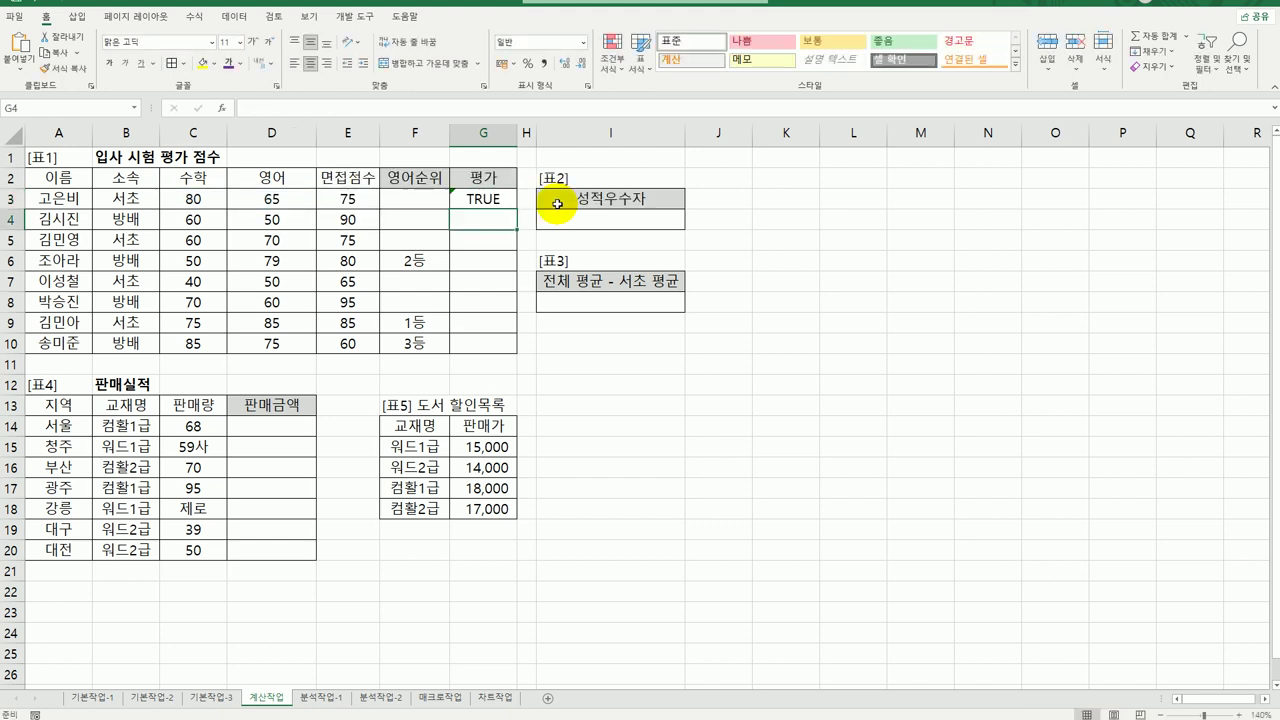
left_click(503, 206)
left_click_drag(515, 209, 492, 355)
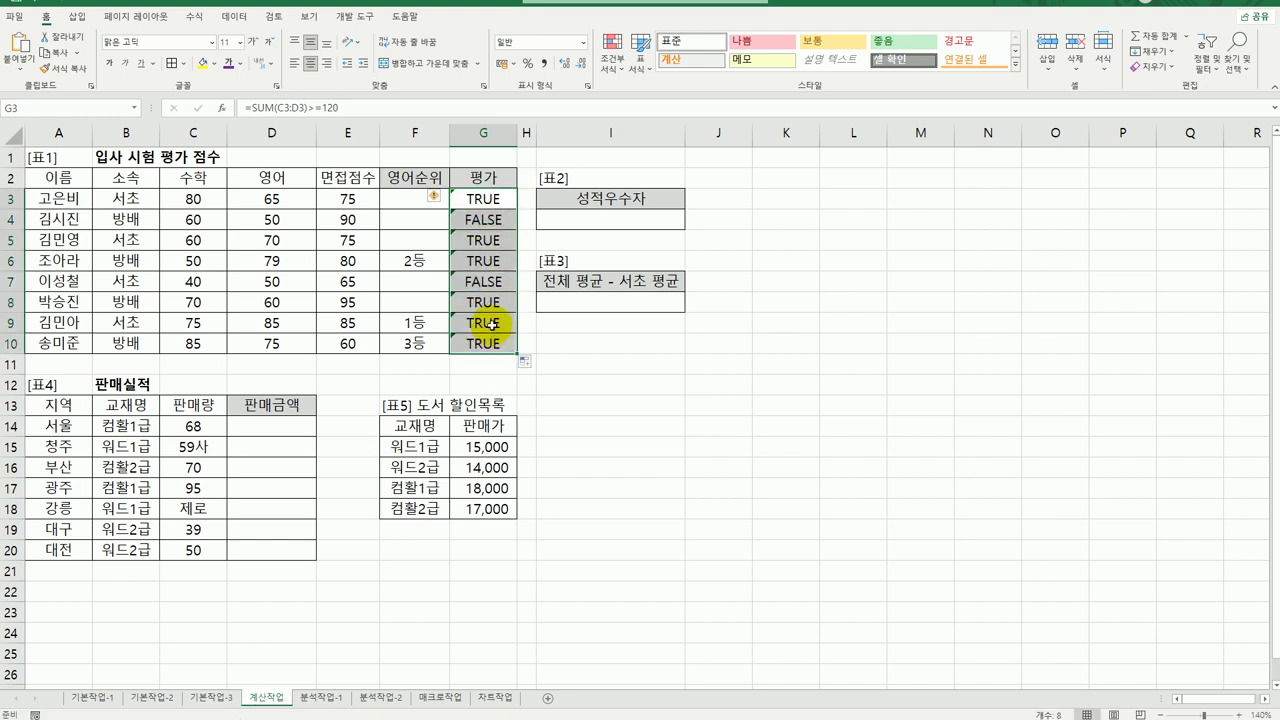
Wrap the G3 condition in an AND function with E3>=70 as its first condition, and fill the formula down to G10
double_click(477, 198)
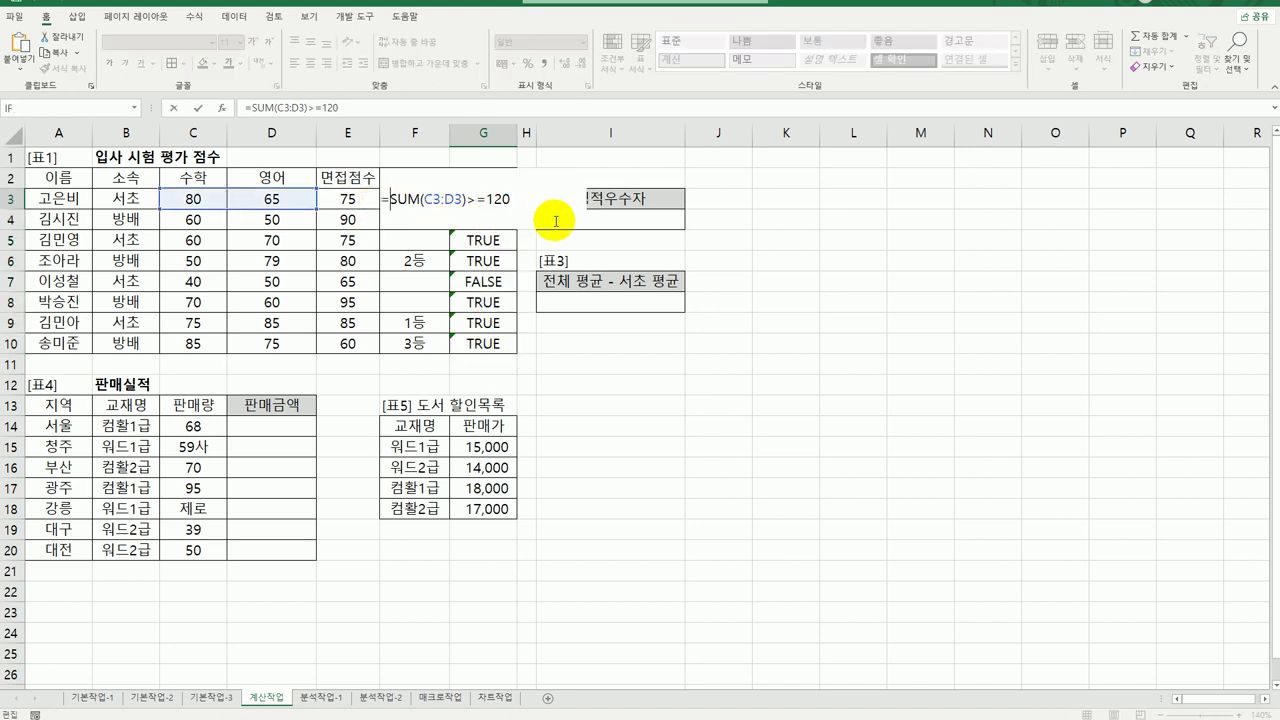
key("Home")
key("Right")
type("and(")
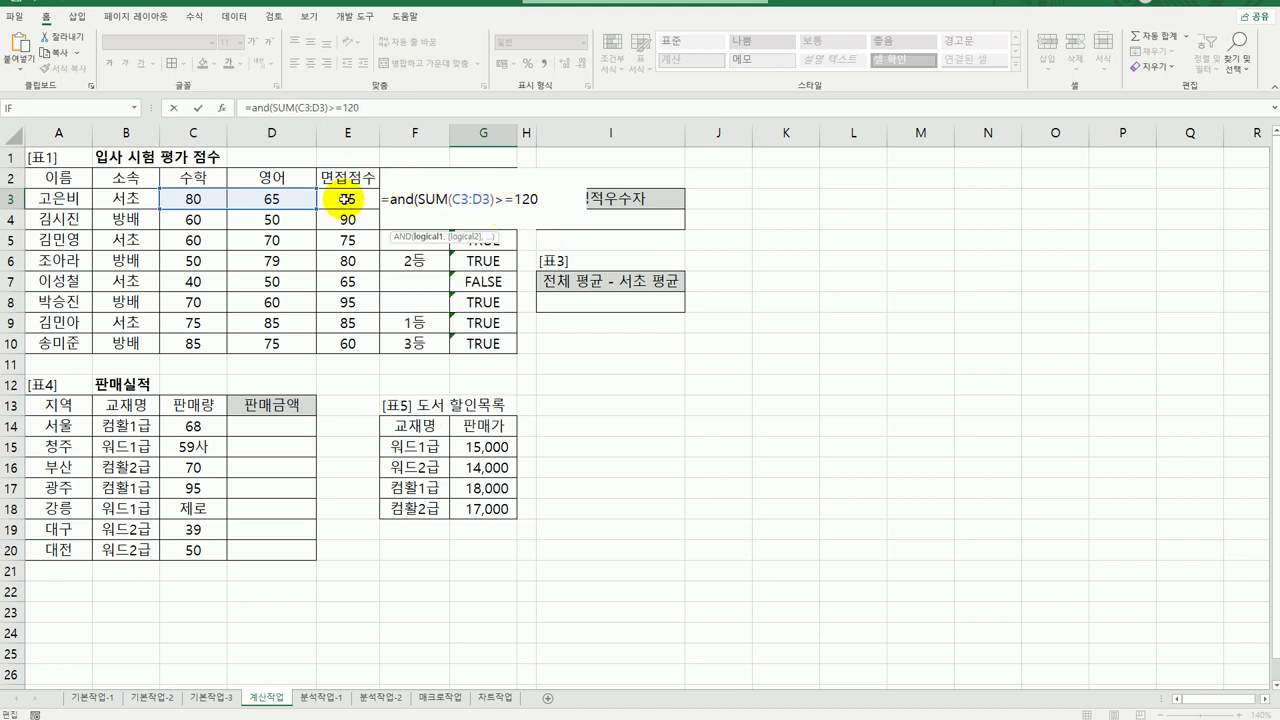
left_click(343, 199)
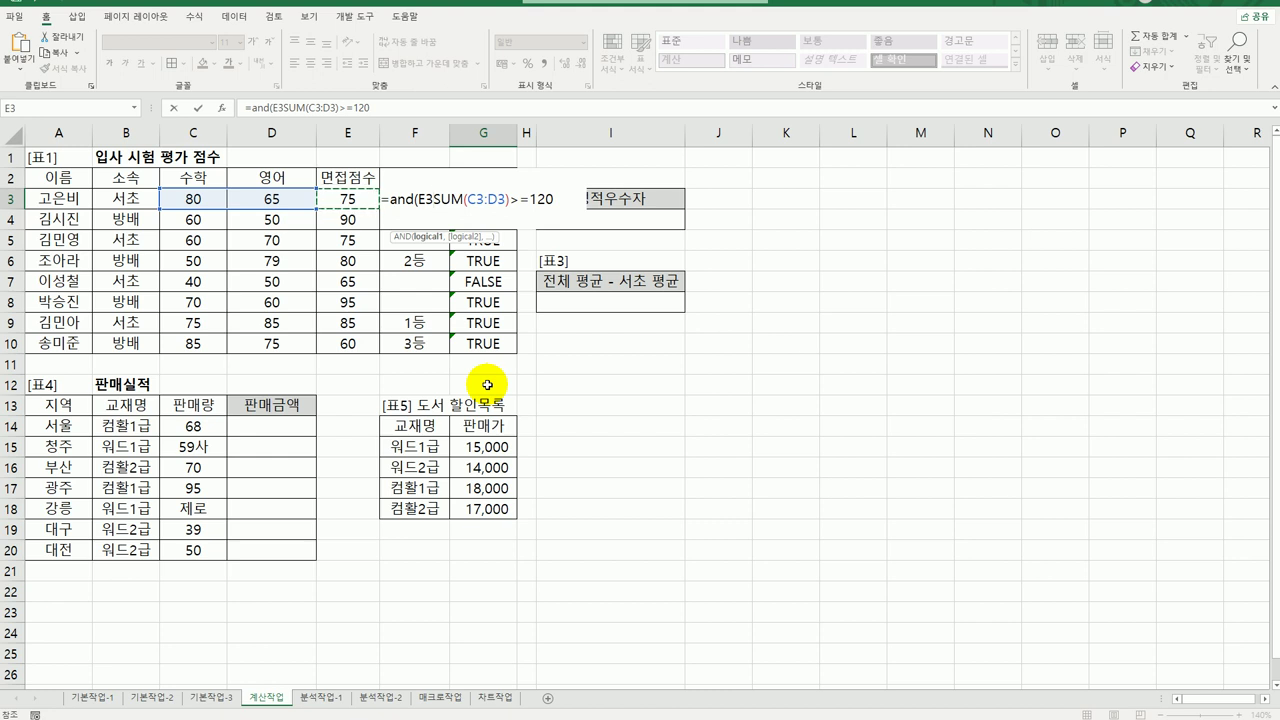
type(">=70")
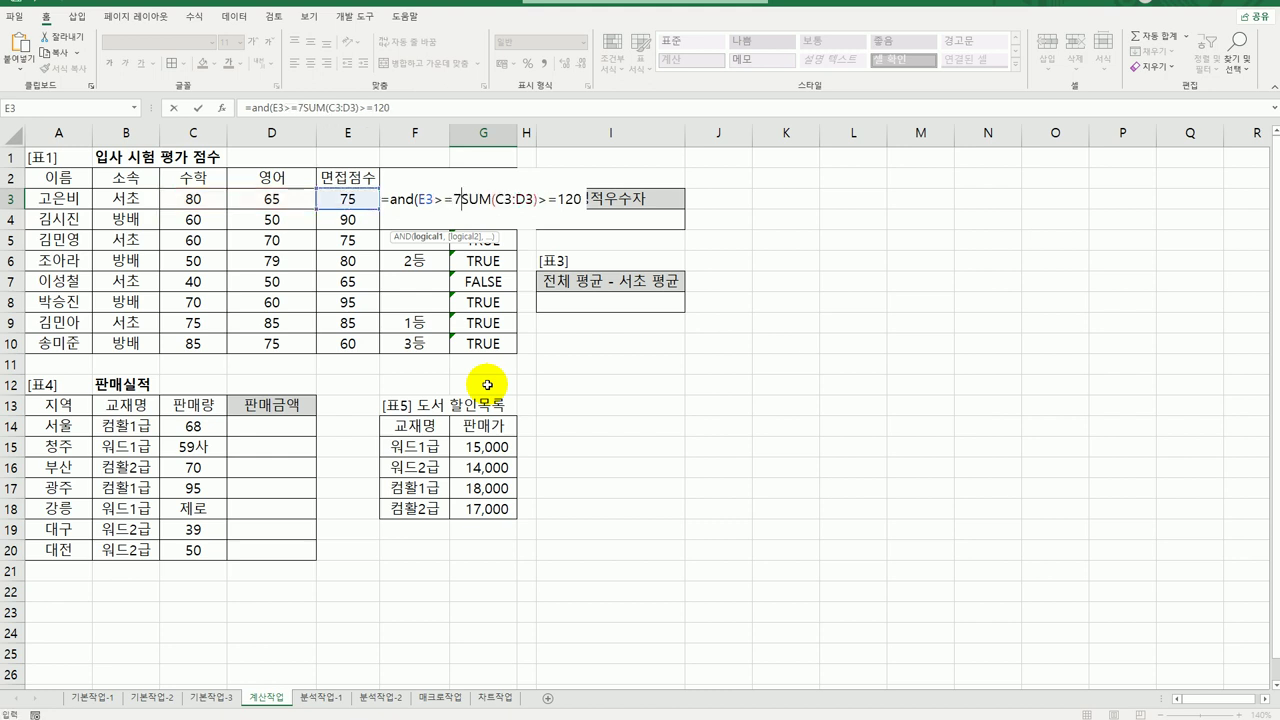
type(",")
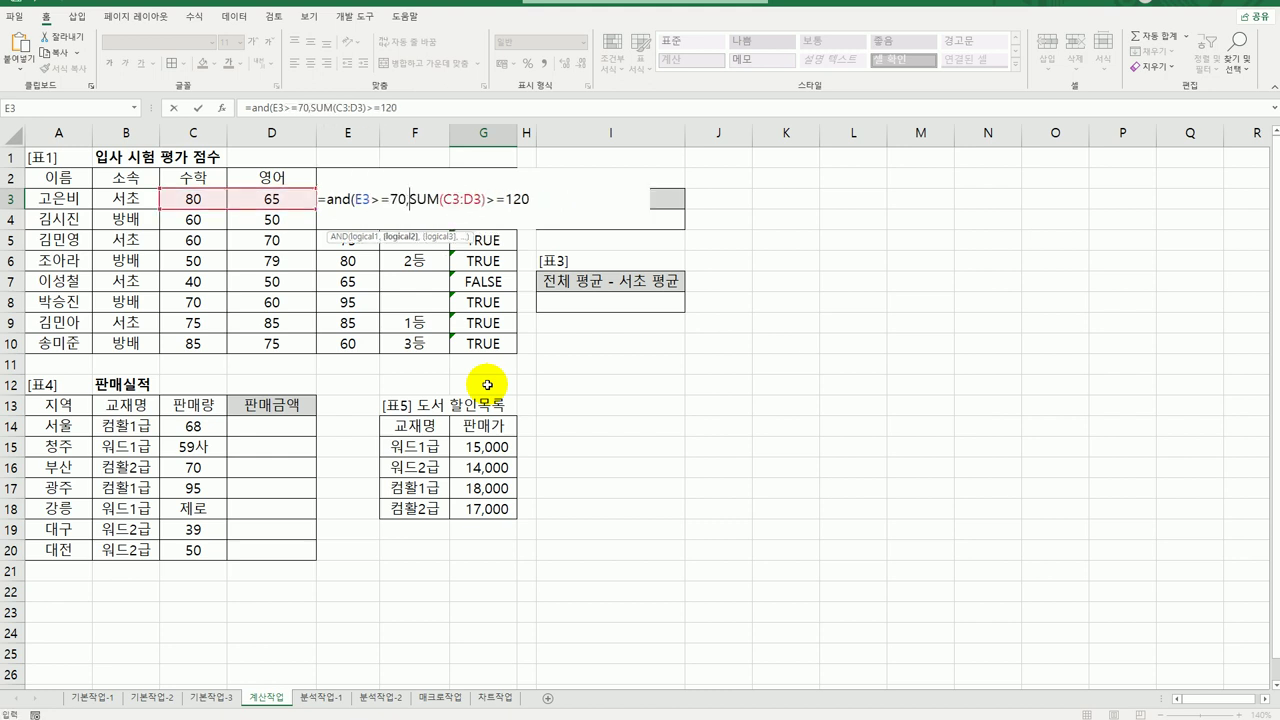
left_click(524, 204)
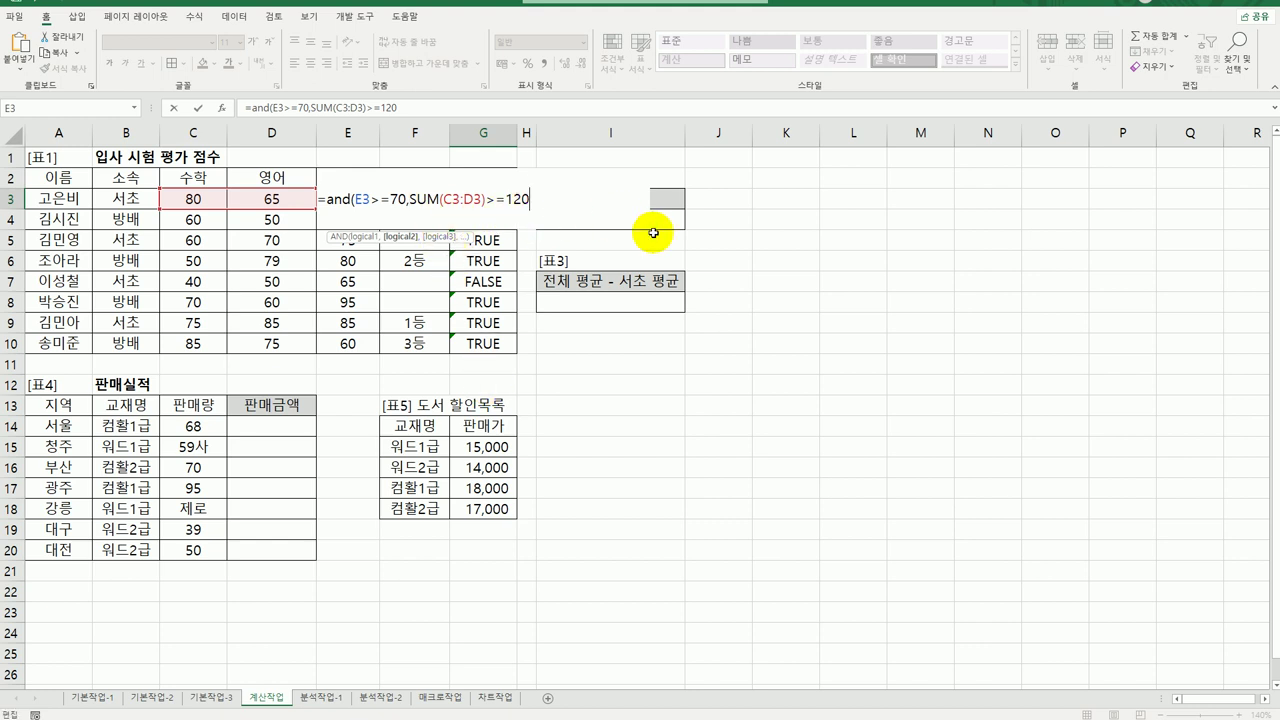
type(")")
key("Return")
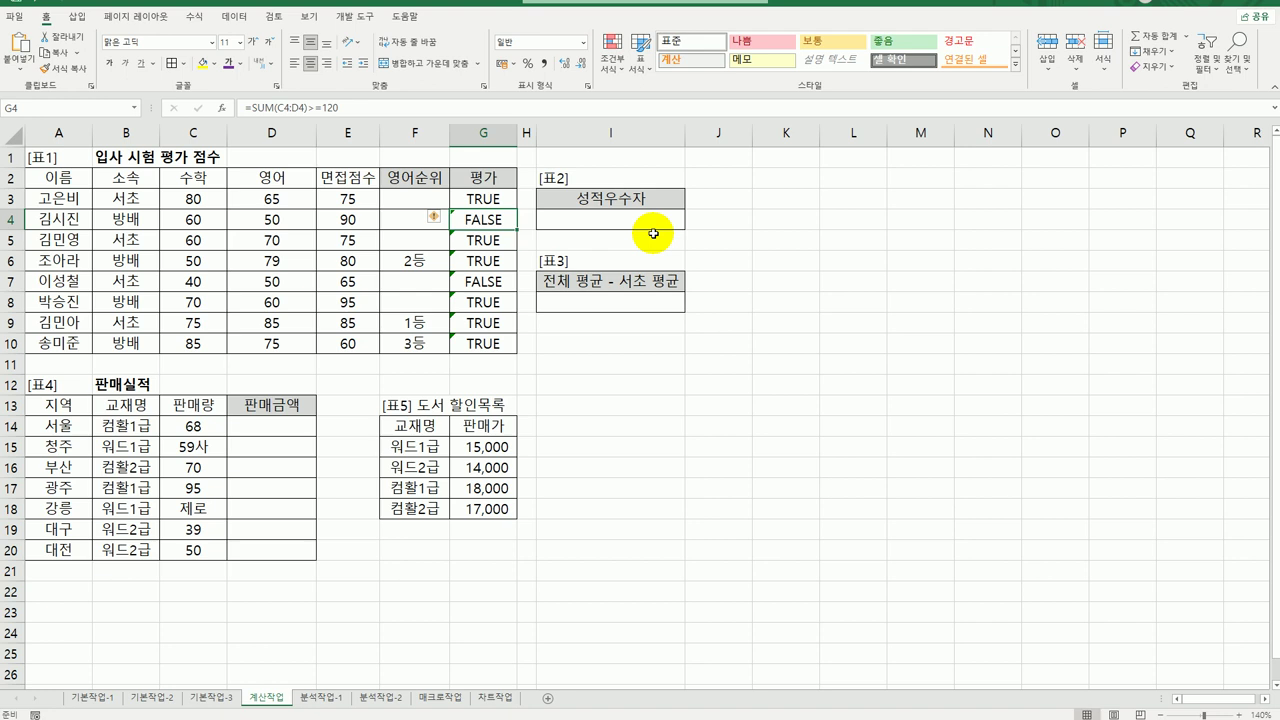
left_click(500, 198)
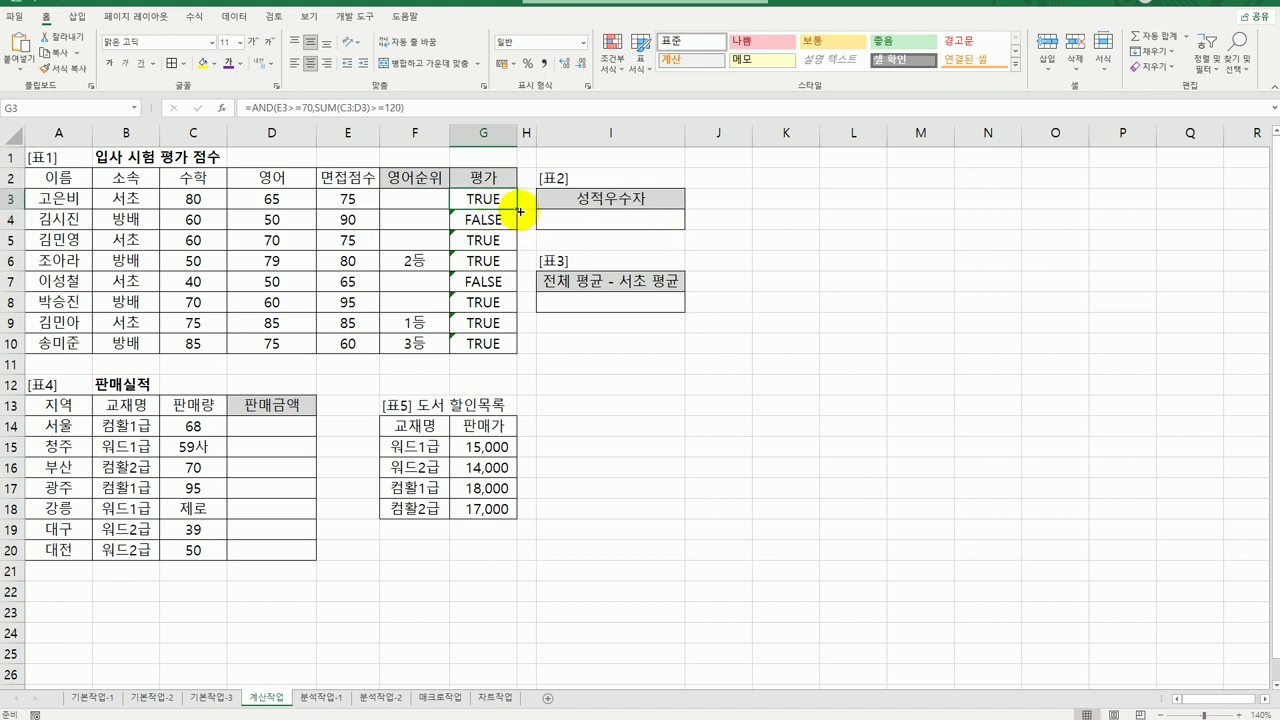
left_click_drag(520, 209, 496, 358)
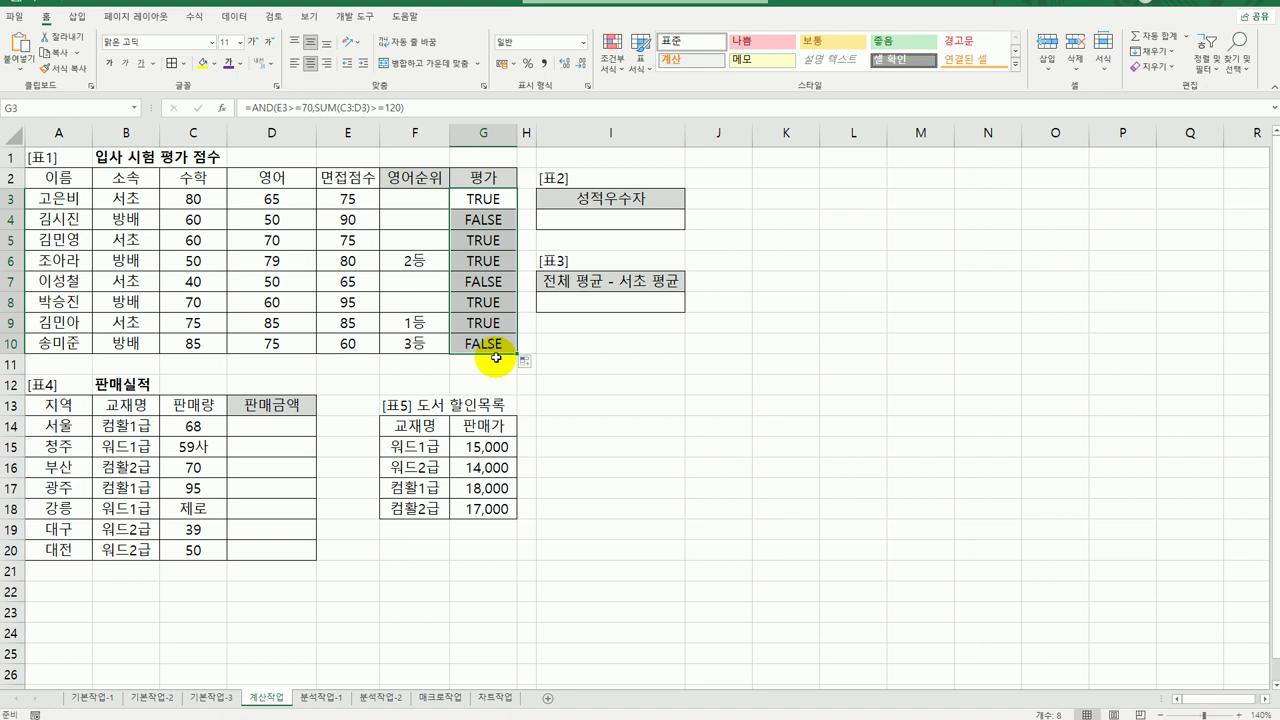
Wrap the AND formula in G3 in an IF function as its logical test and open the IF arguments
left_click(486, 206)
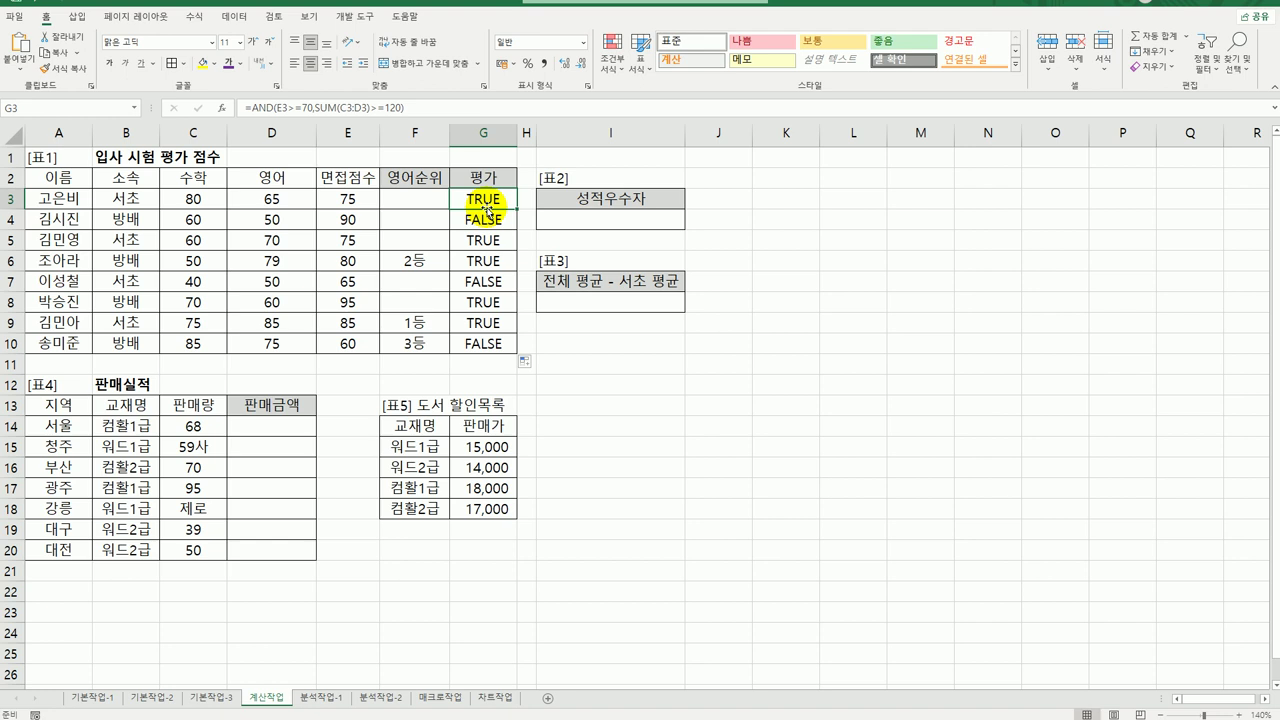
double_click(486, 206)
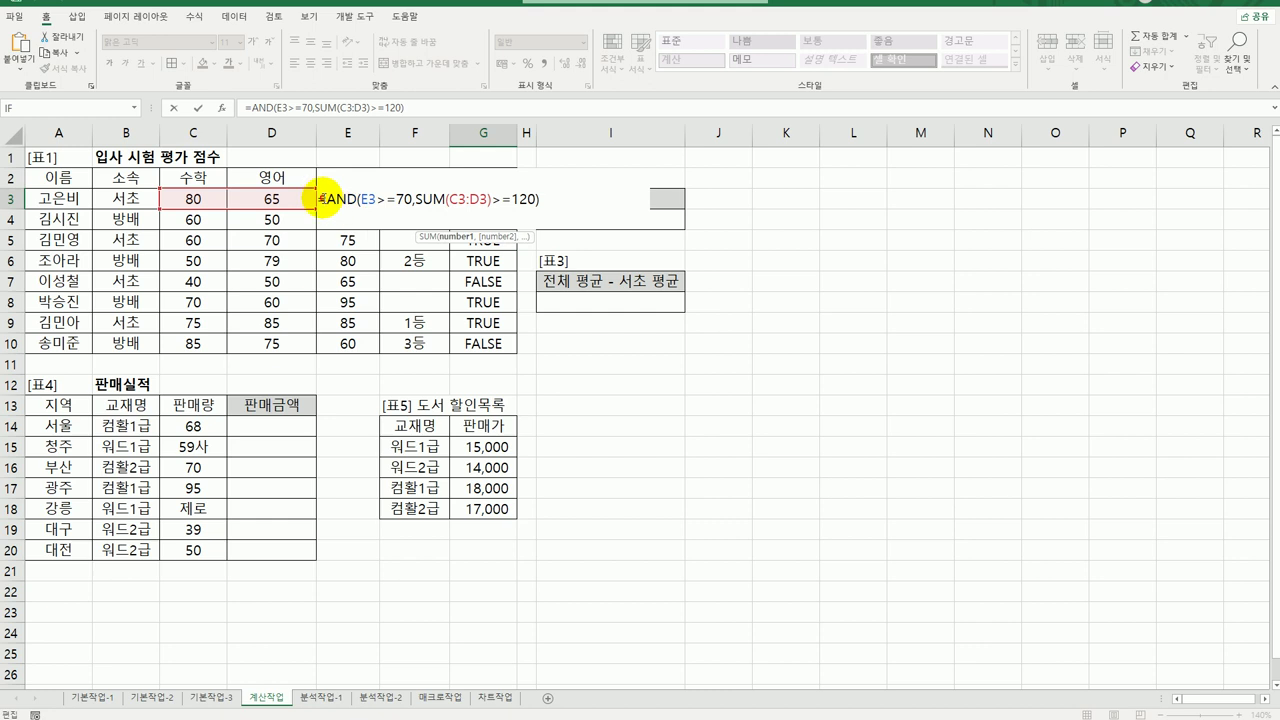
left_click(321, 198)
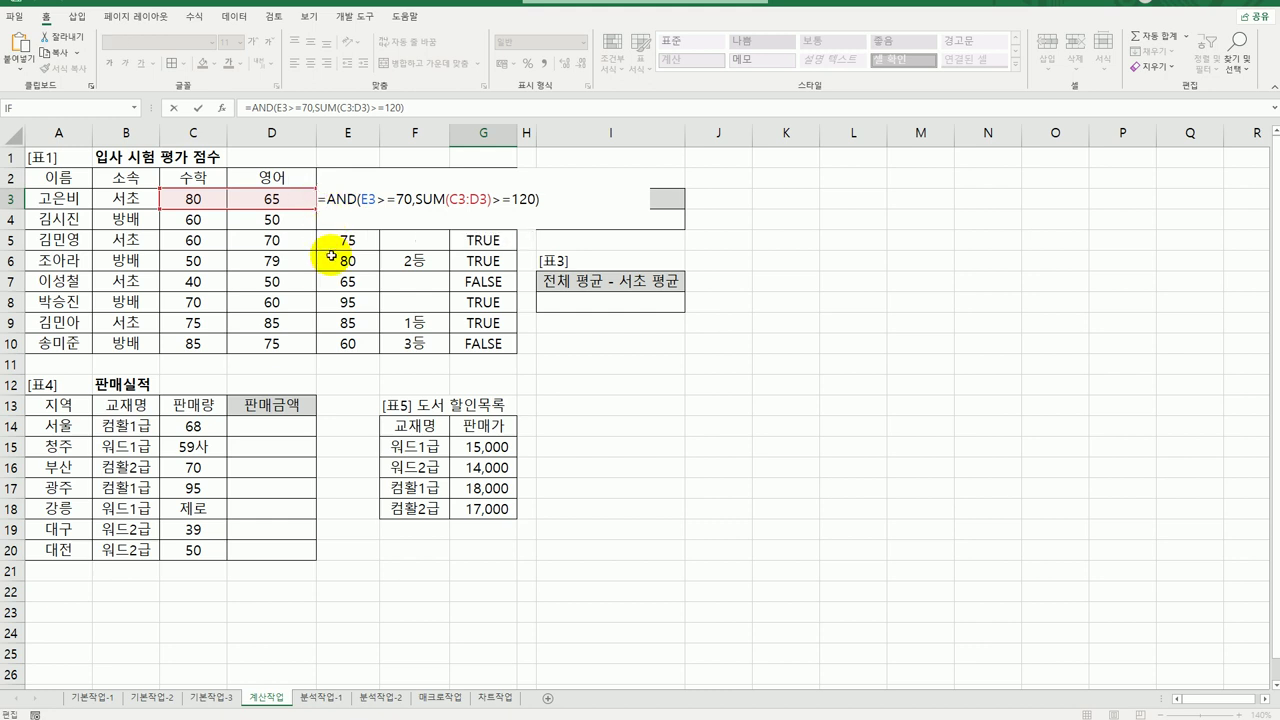
type("IF(")
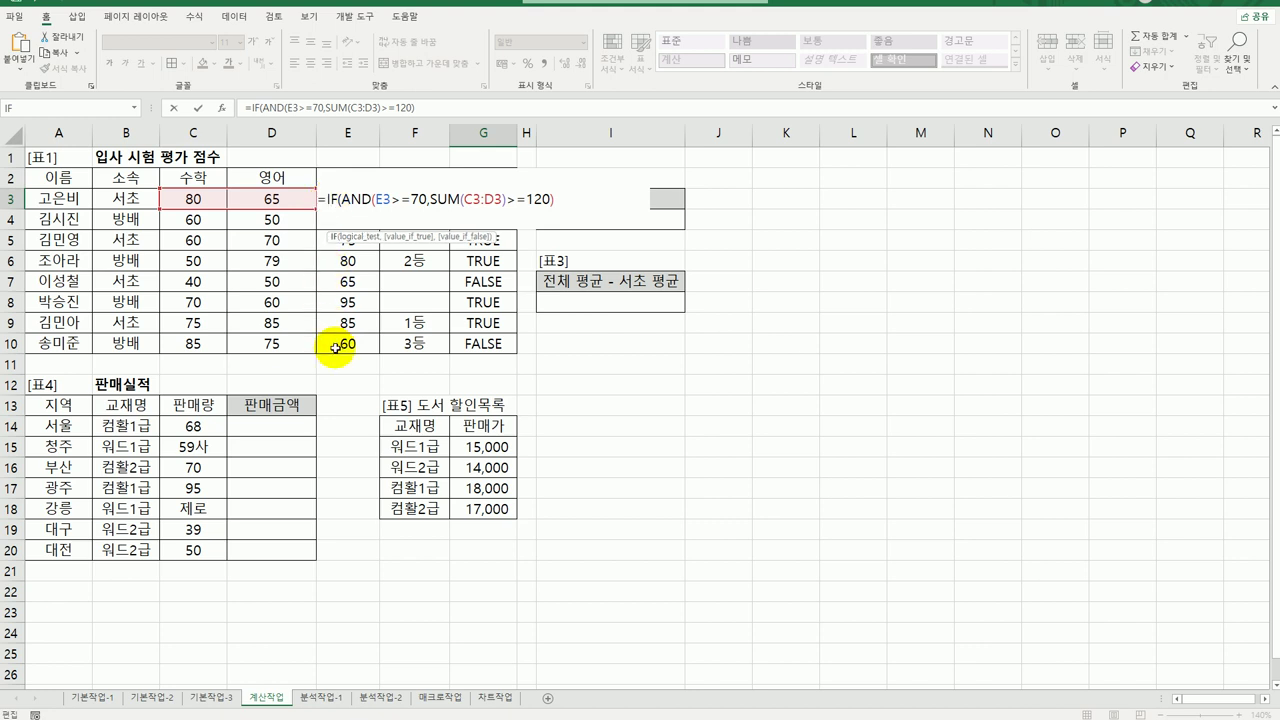
left_click(221, 107)
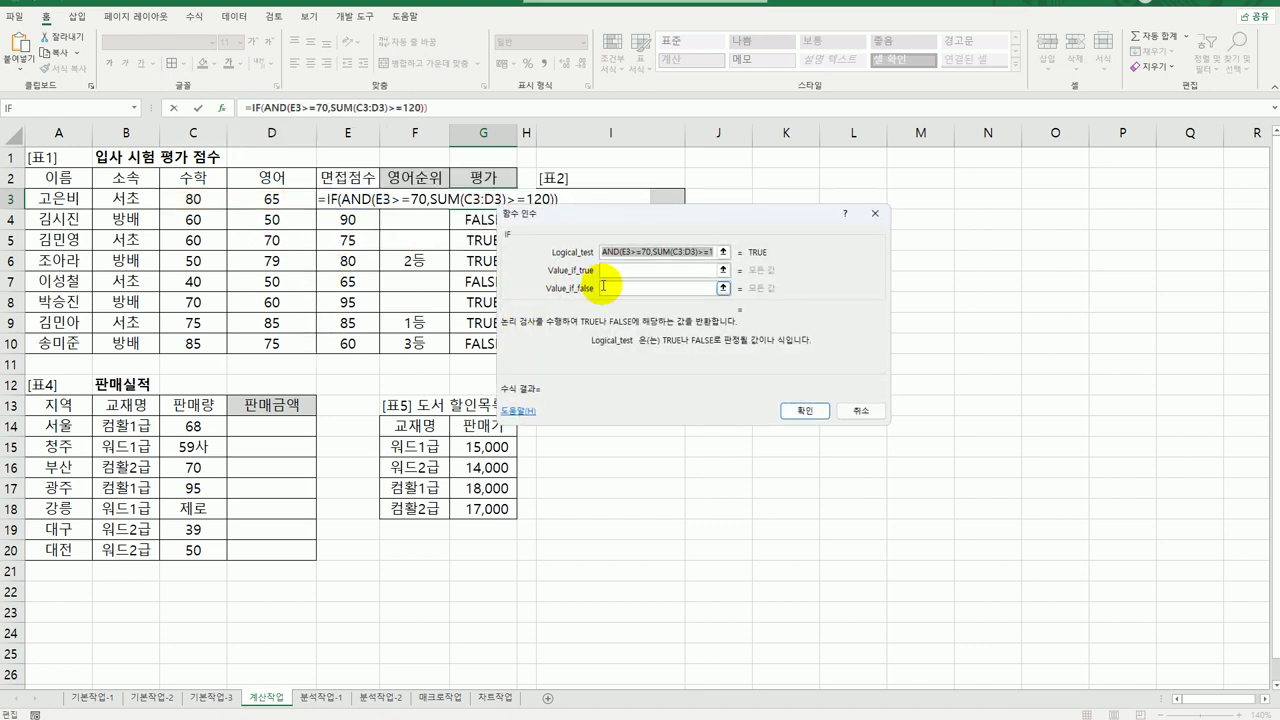
Set the IF true value to "합격" and the false value to an empty string "", and fill the formula down to G10
left_click(625, 270)
type("합격")
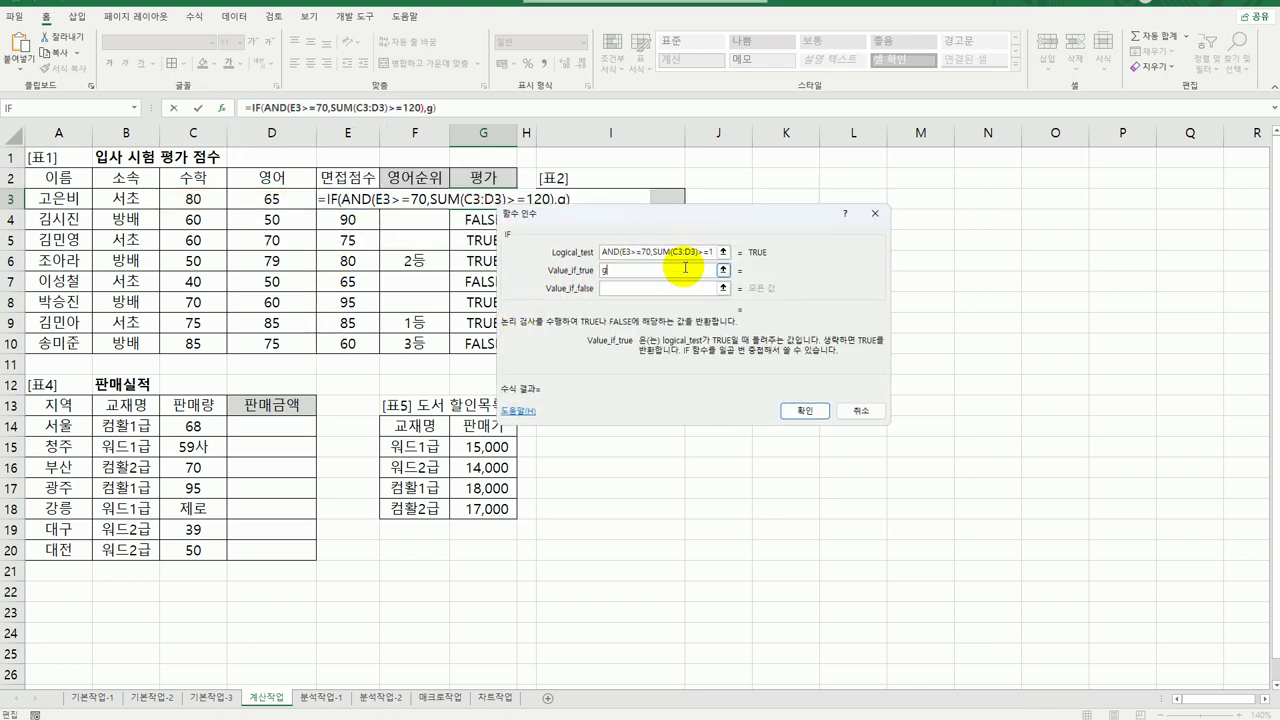
key("Tab")
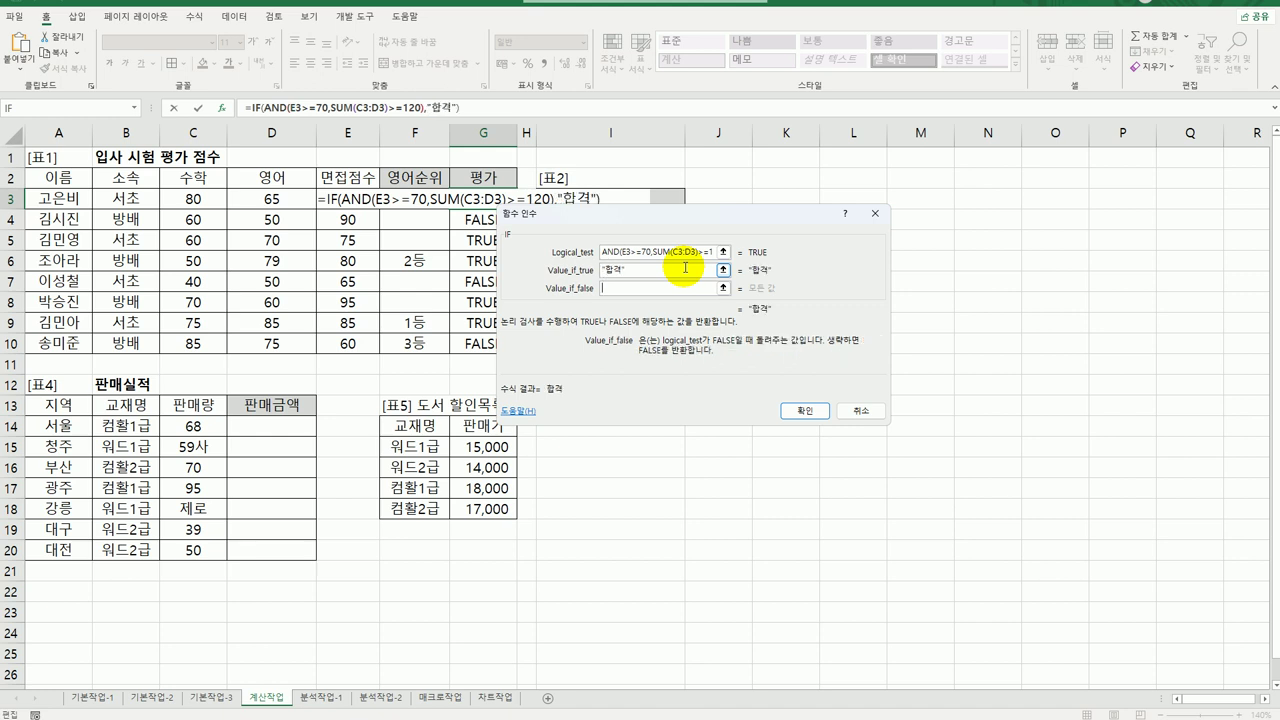
type("\"\"")
left_click(805, 410)
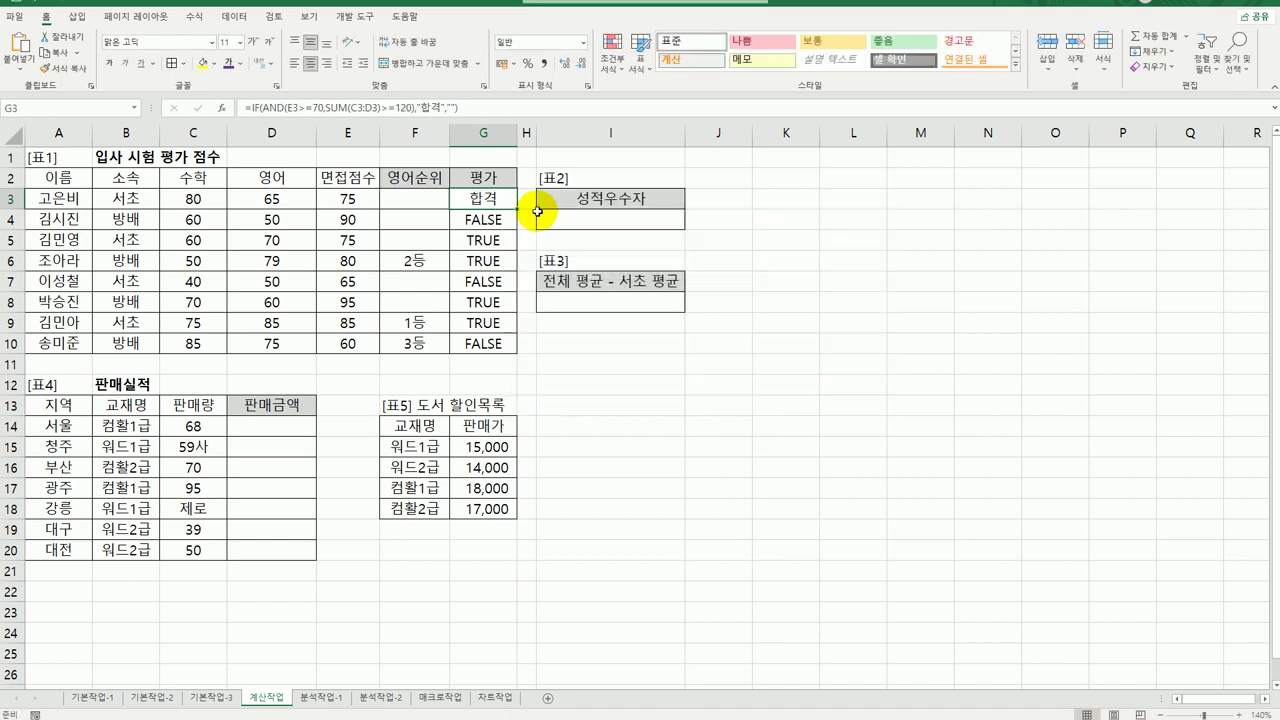
left_click_drag(520, 207, 497, 355)
left_click(491, 346)
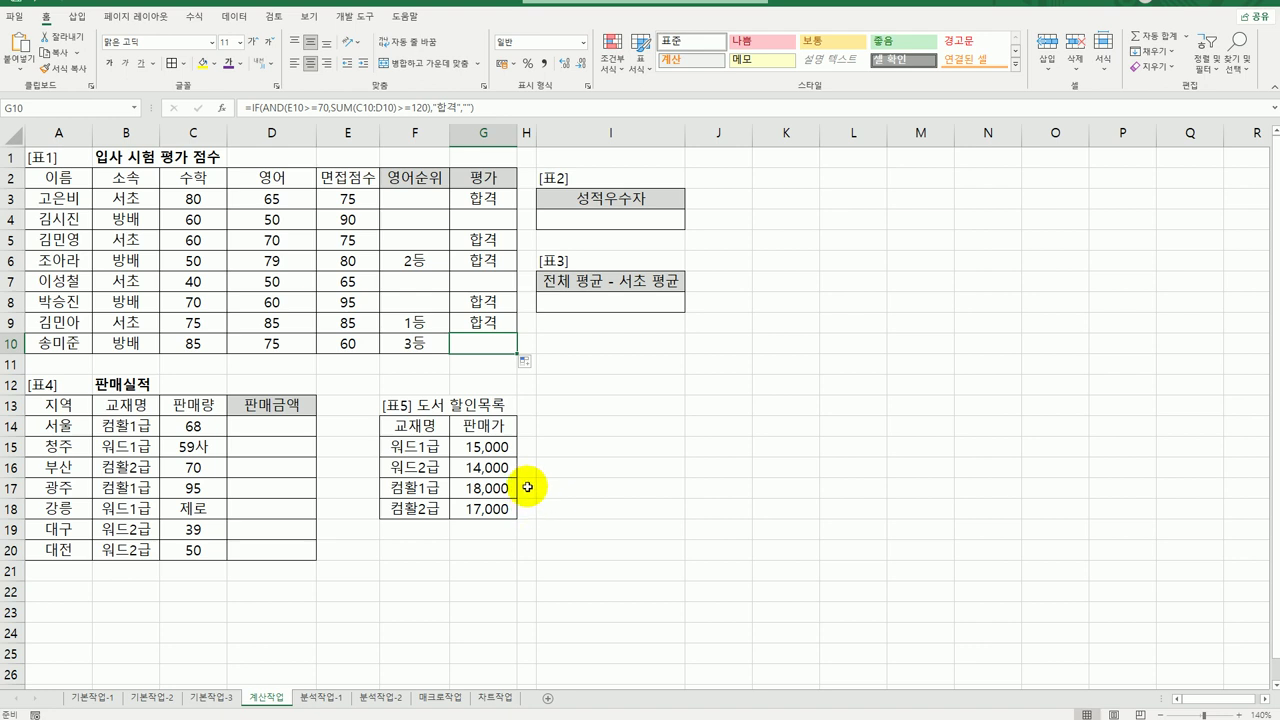
Start a COUNTIFS formula in I4 under 성적우수자 and open its function arguments
left_click(612, 218)
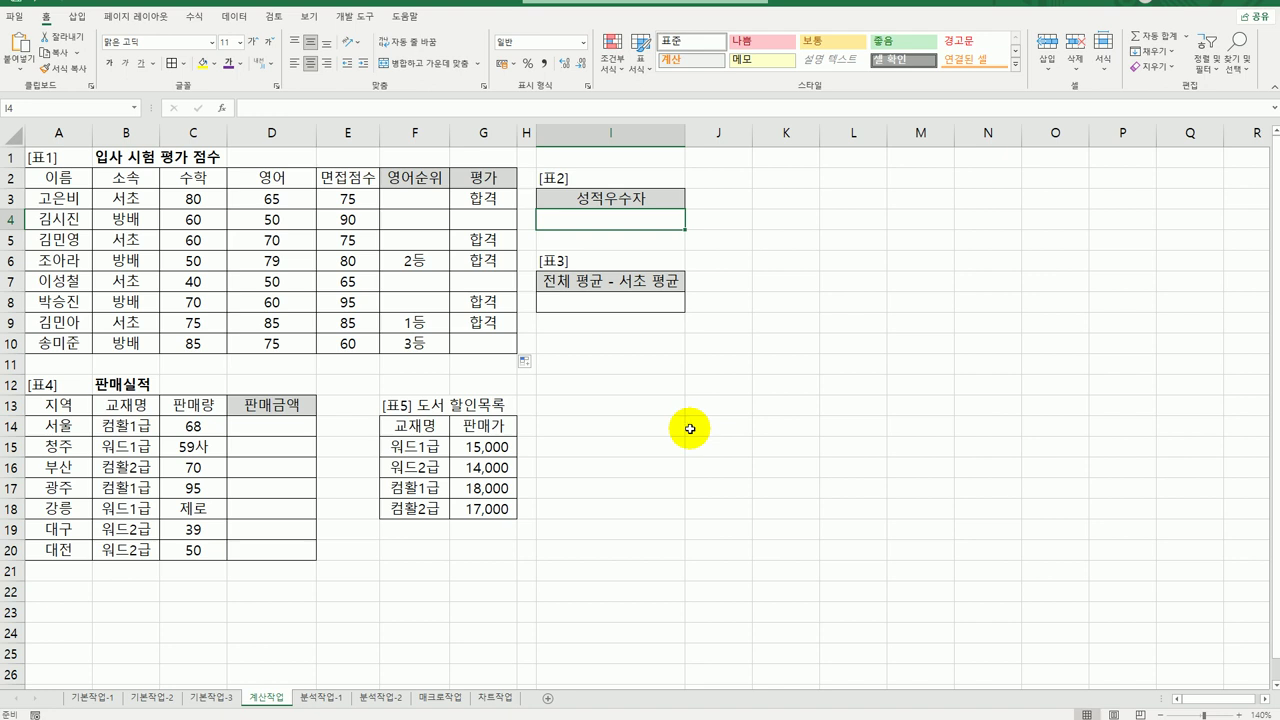
type("=")
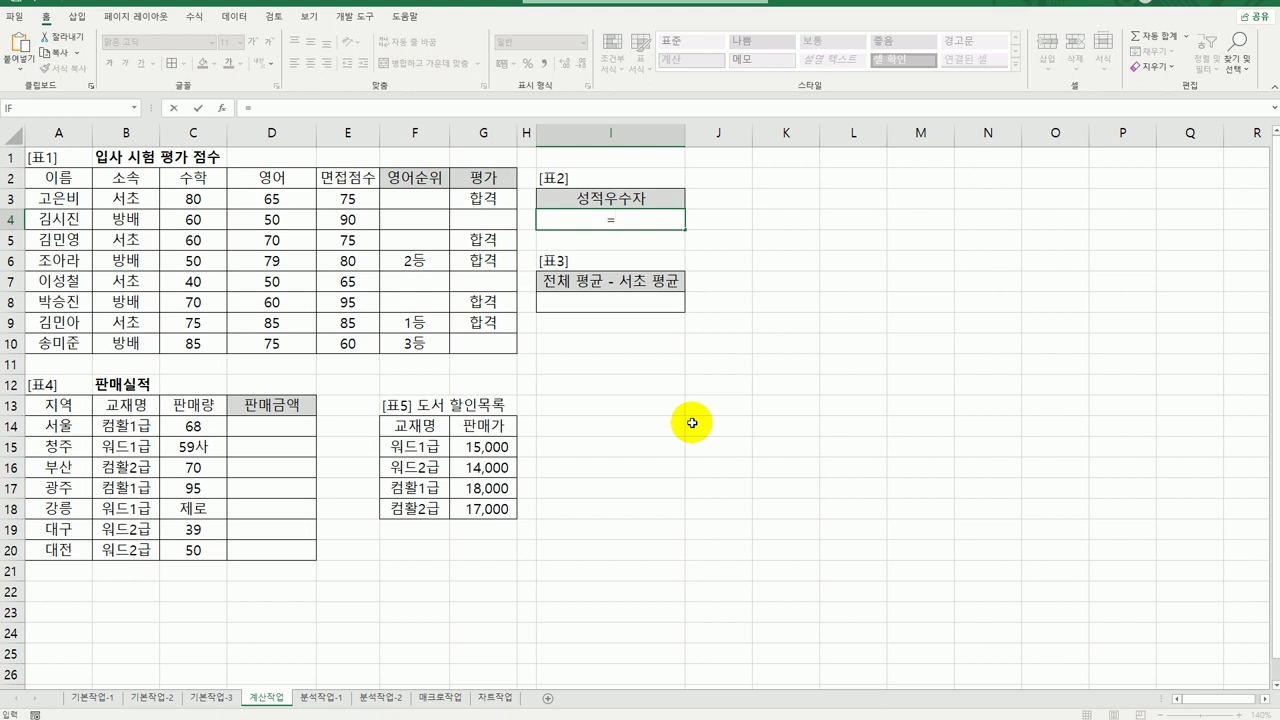
type("채")
key("BackSpace")
key("BackSpace")
key("Escape")
type("=count")
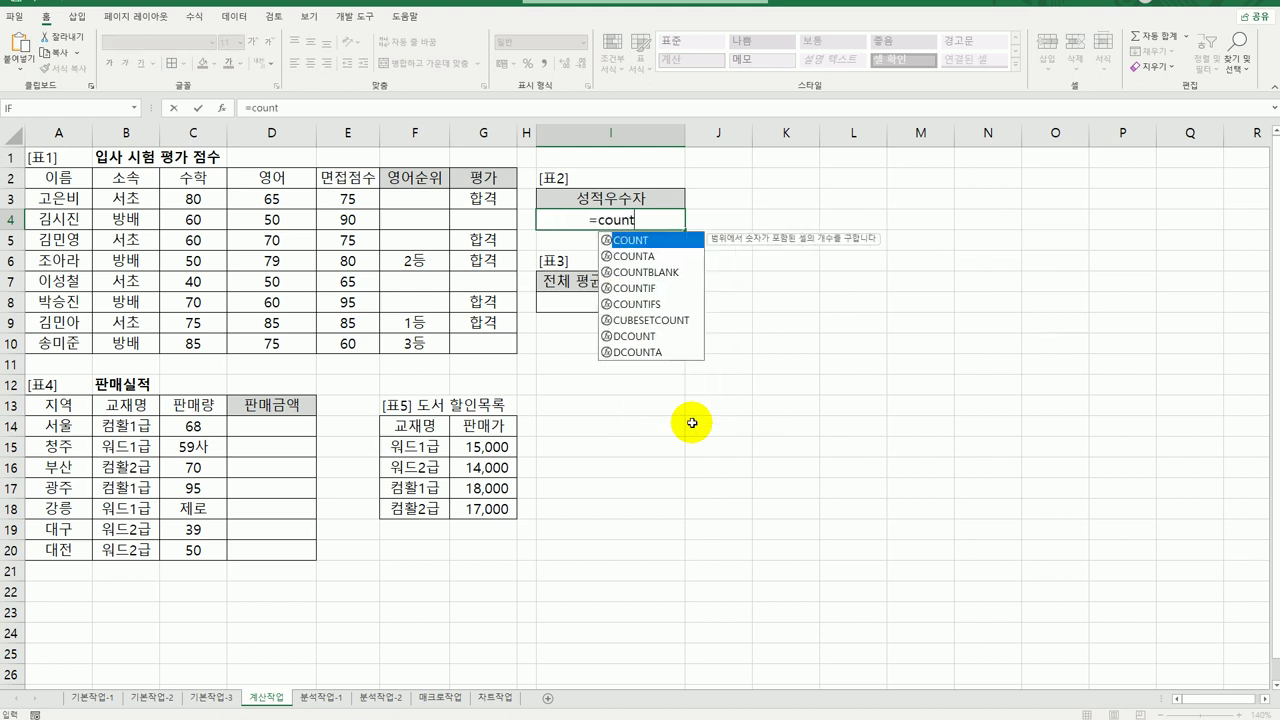
double_click(663, 302)
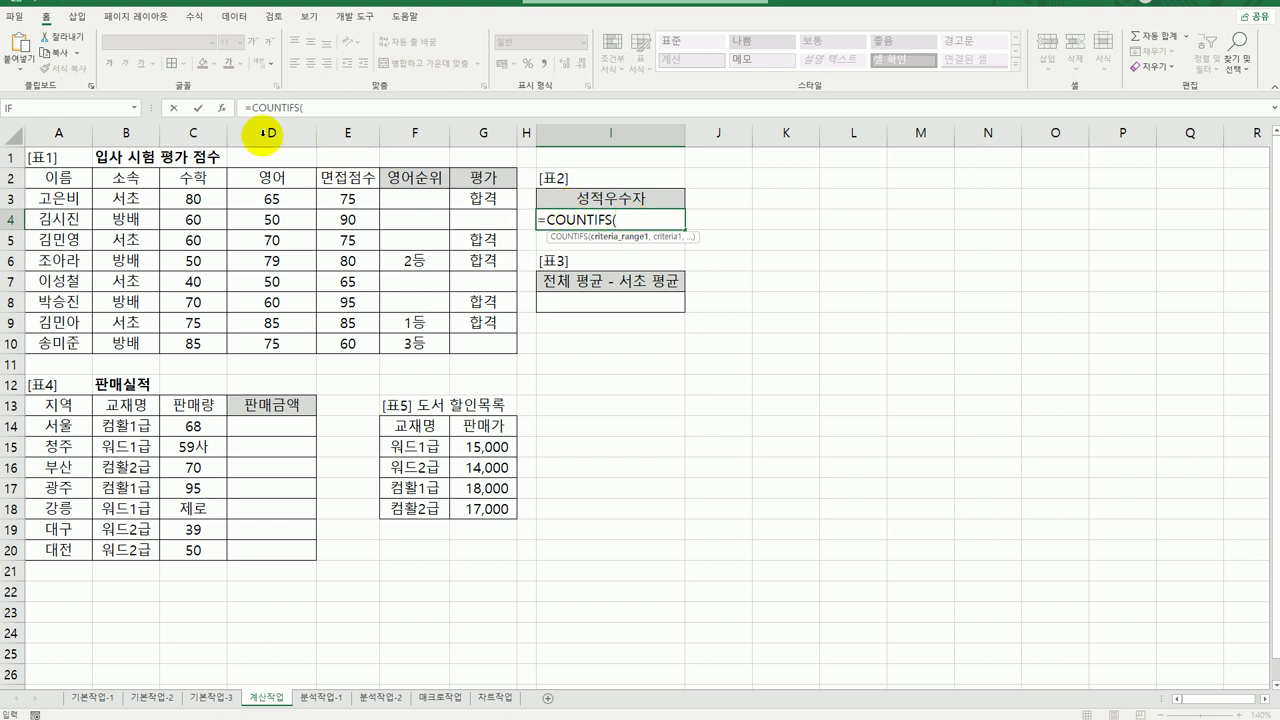
left_click(222, 108)
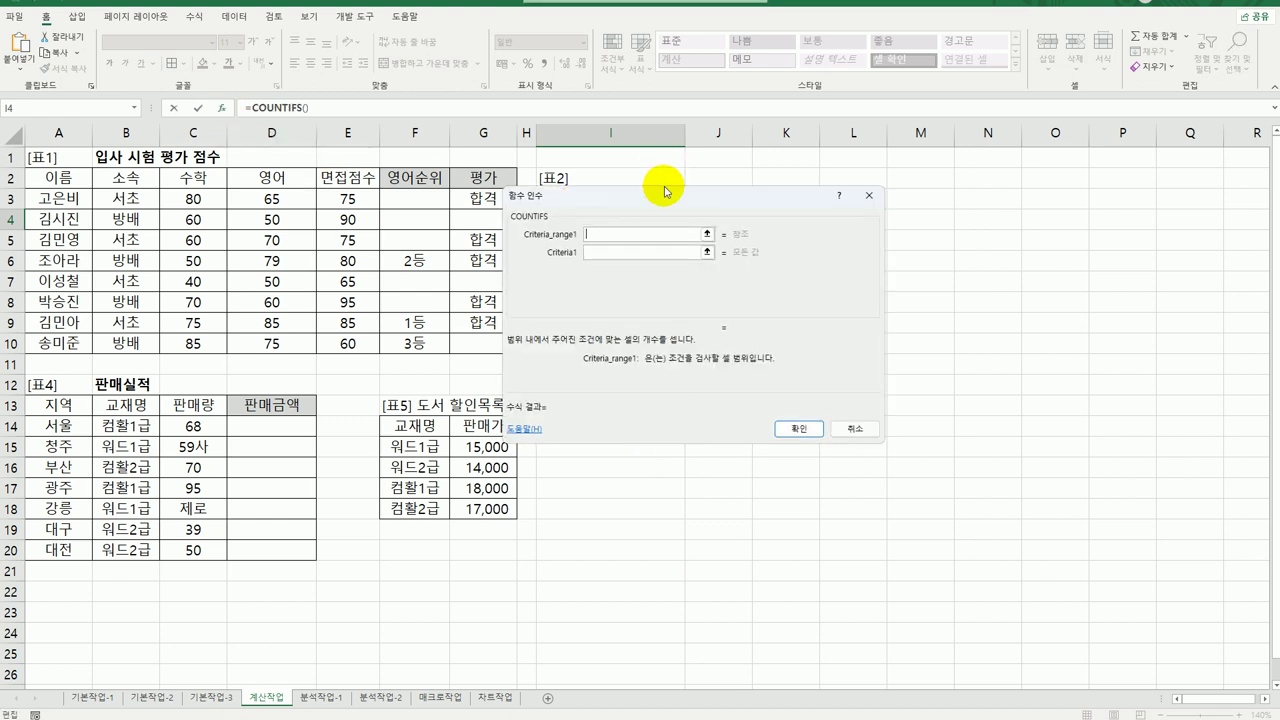
Set the first COUNTIFS range to the math scores C3:C10 and its criterion to ">="&large(C3:C10,5)
left_click_drag(658, 186, 840, 262)
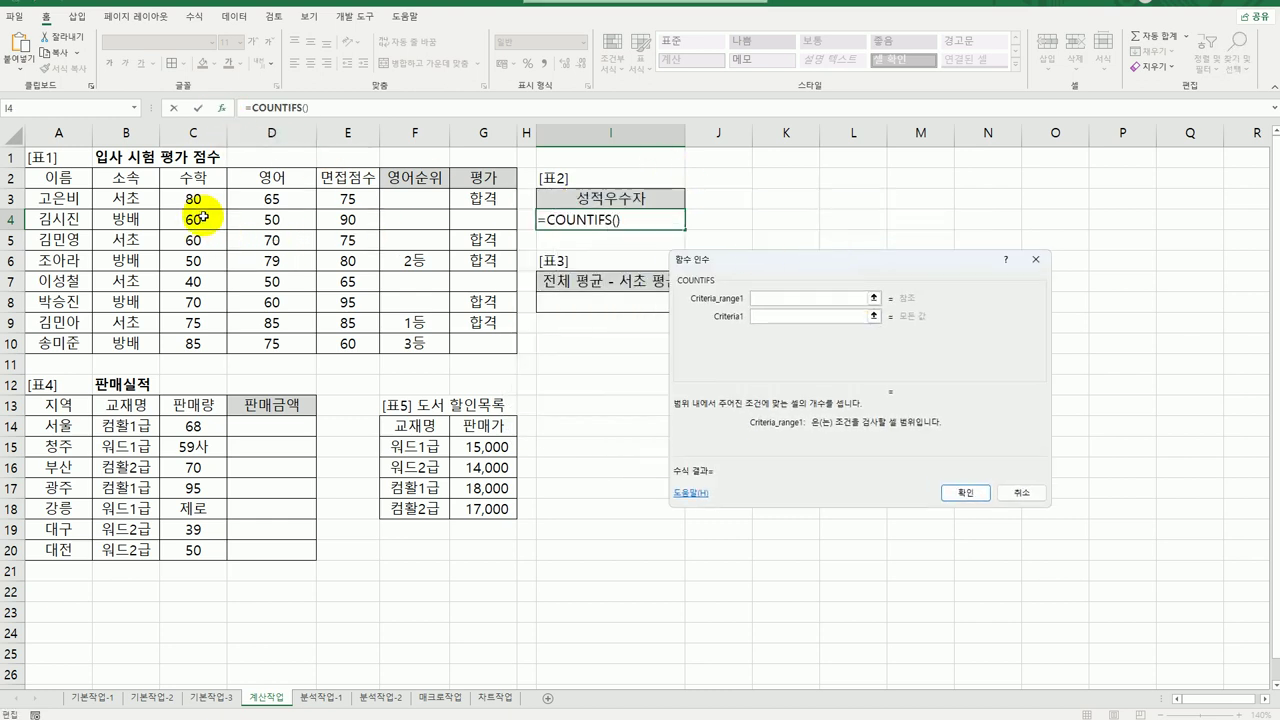
left_click_drag(199, 195, 194, 342)
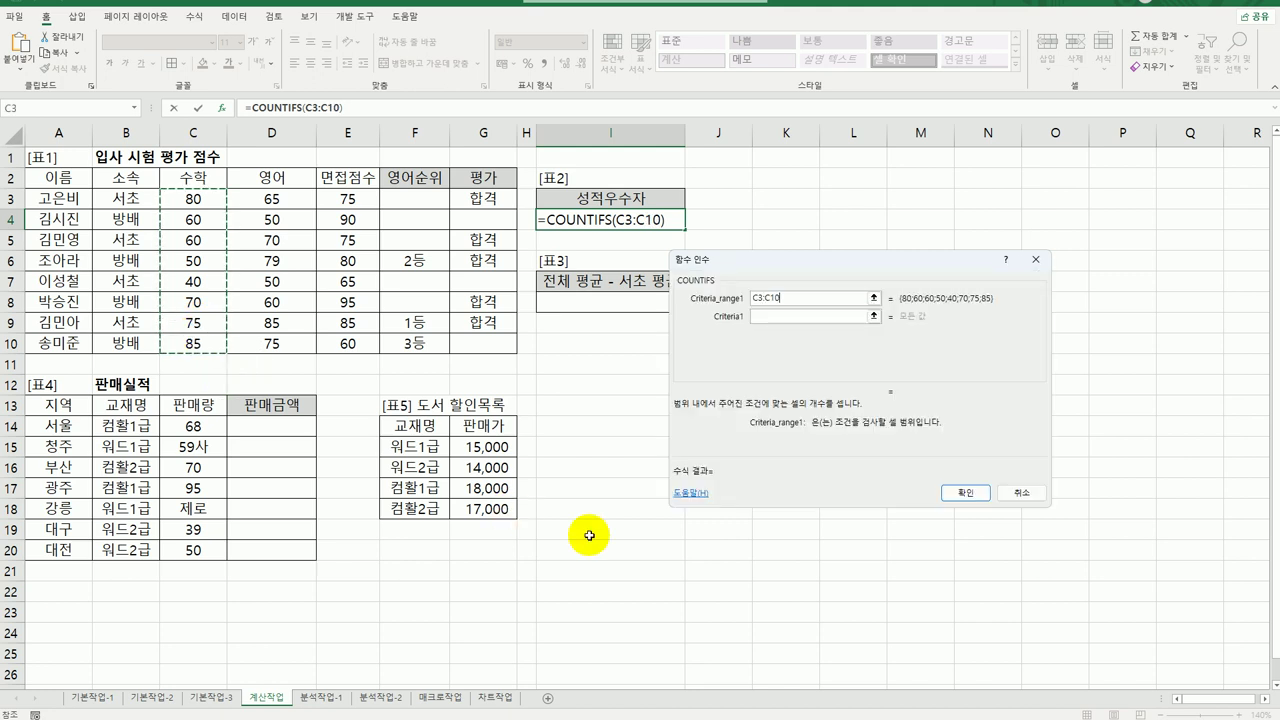
left_click(785, 316)
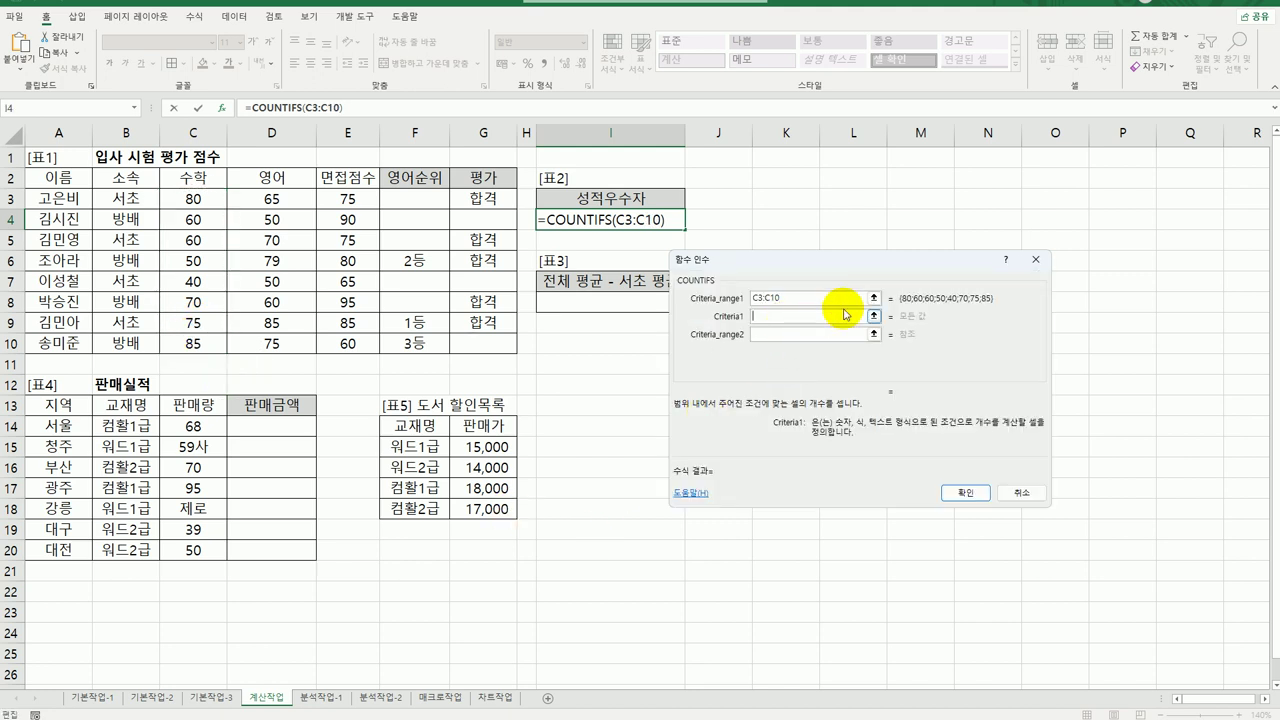
type(">=")
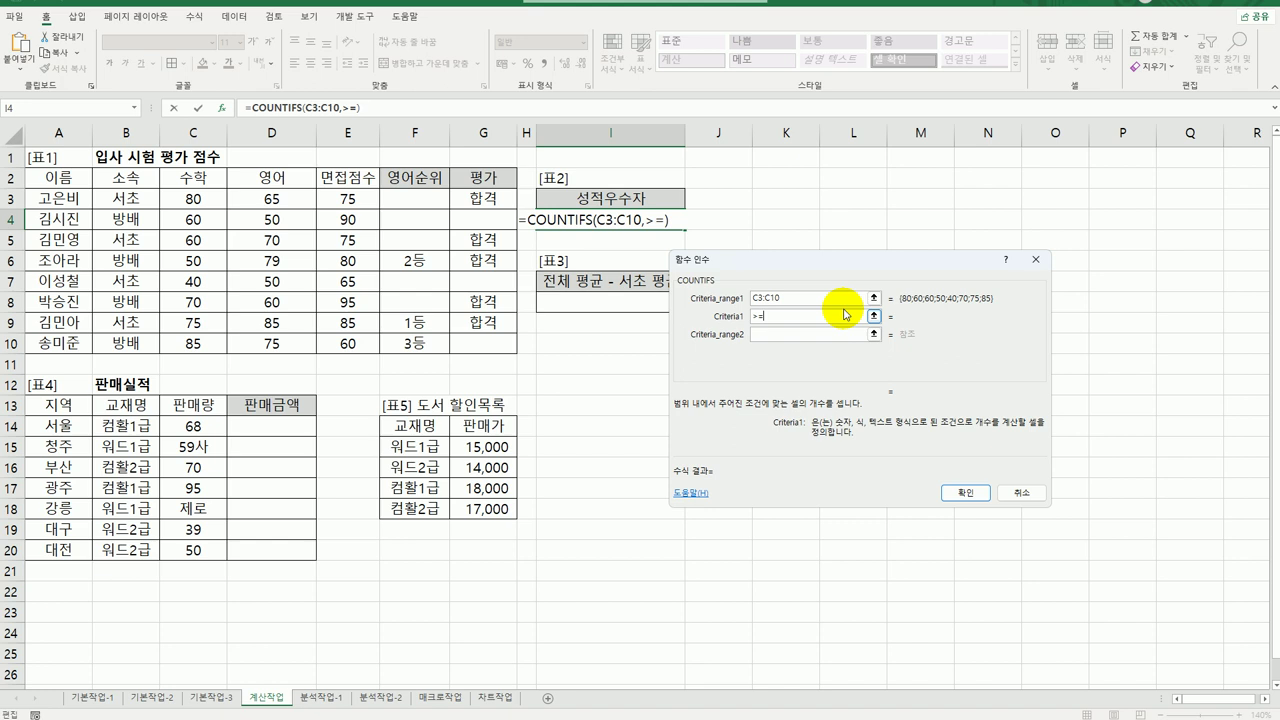
key("BackSpace")
key("BackSpace")
type("\">=\"&")
type("large(")
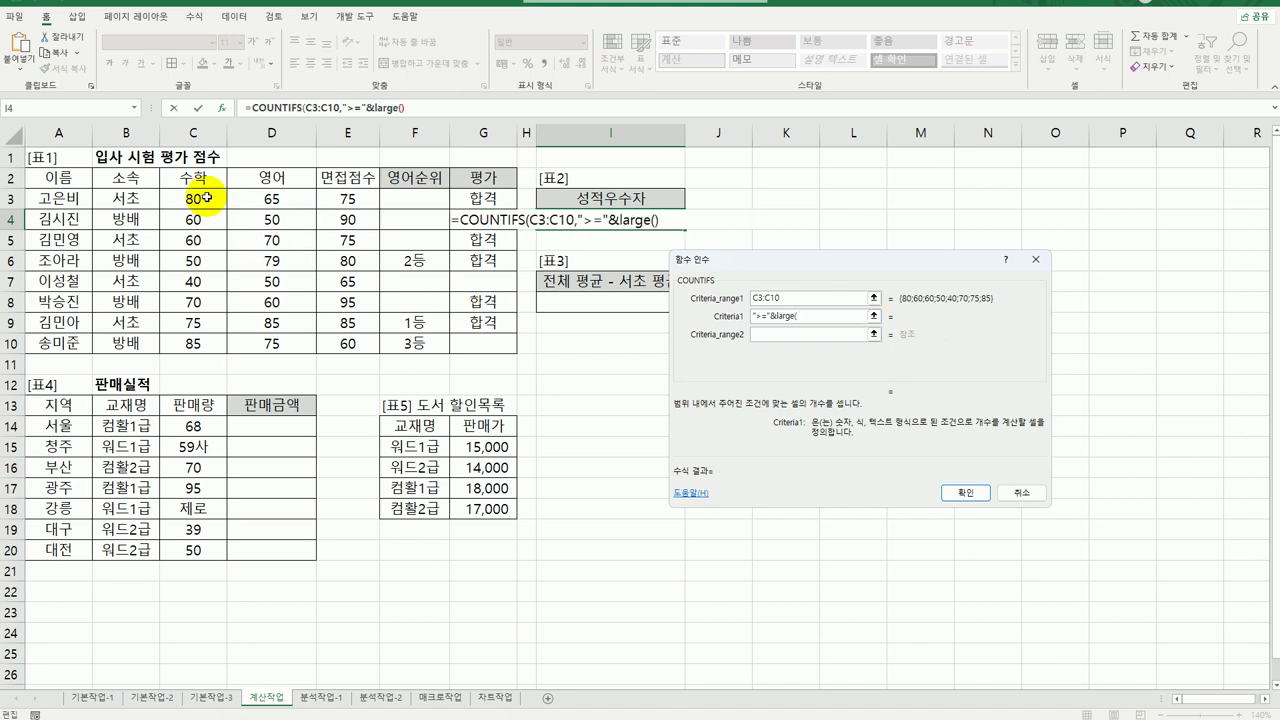
left_click_drag(193, 198, 185, 342)
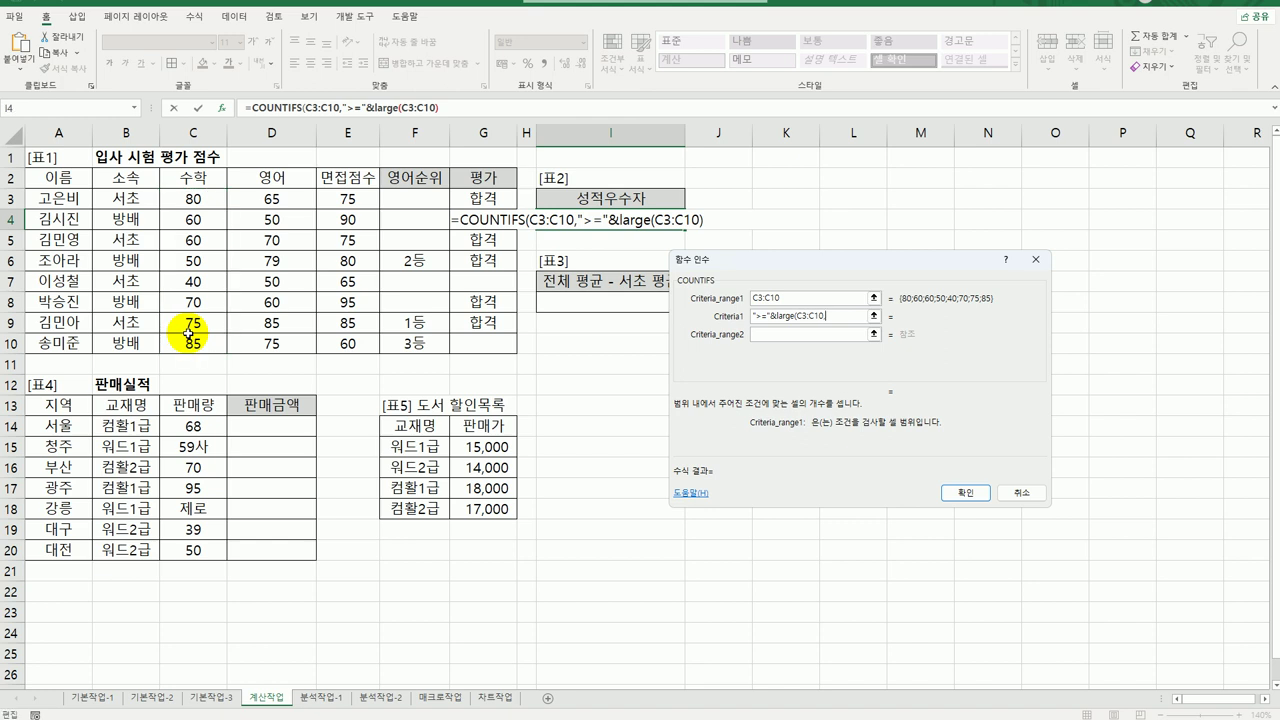
type(",5")
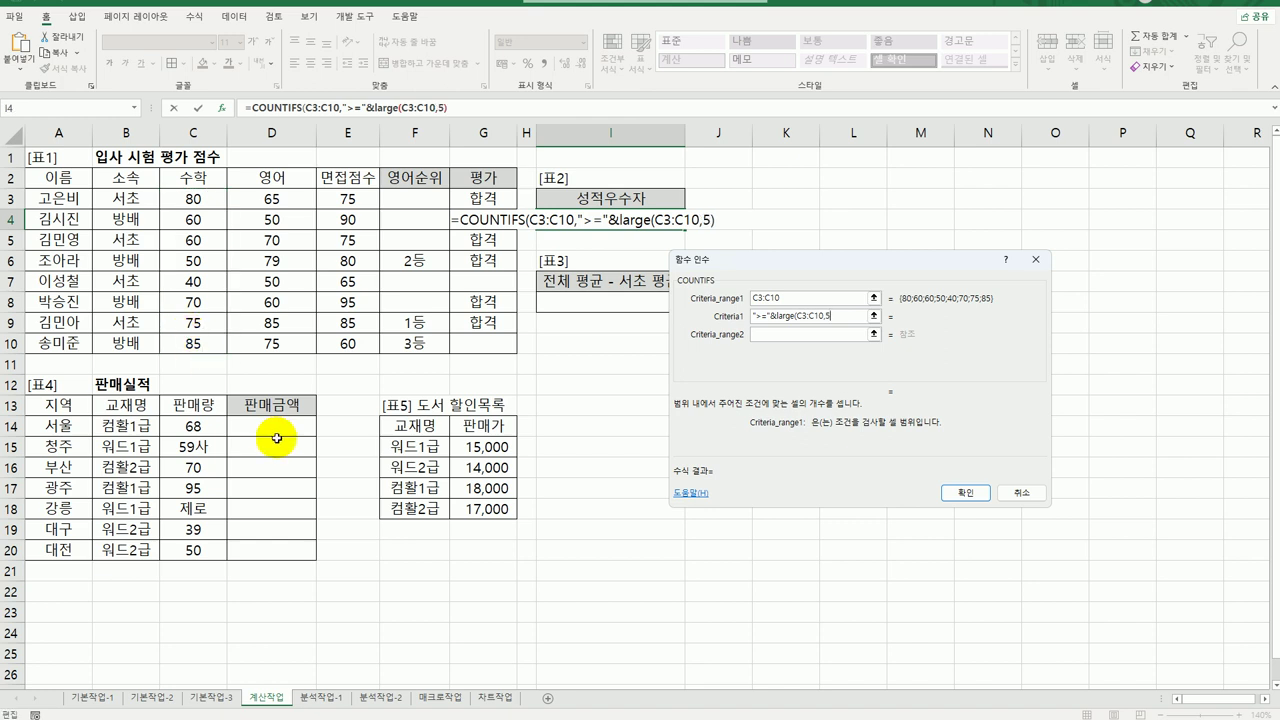
type(")")
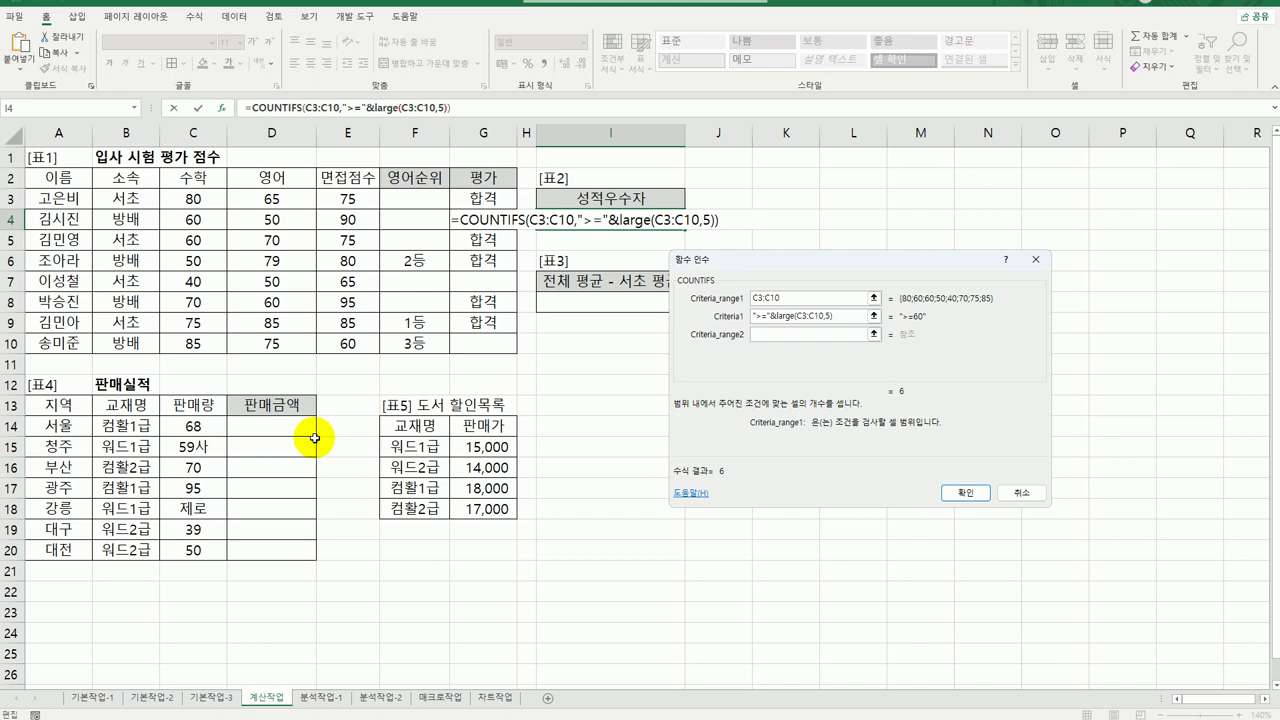
Add the English scores D3:D10 as the second COUNTIFS range with criterion ">="&large(D3:D10,5), and confirm the formula
left_click(777, 336)
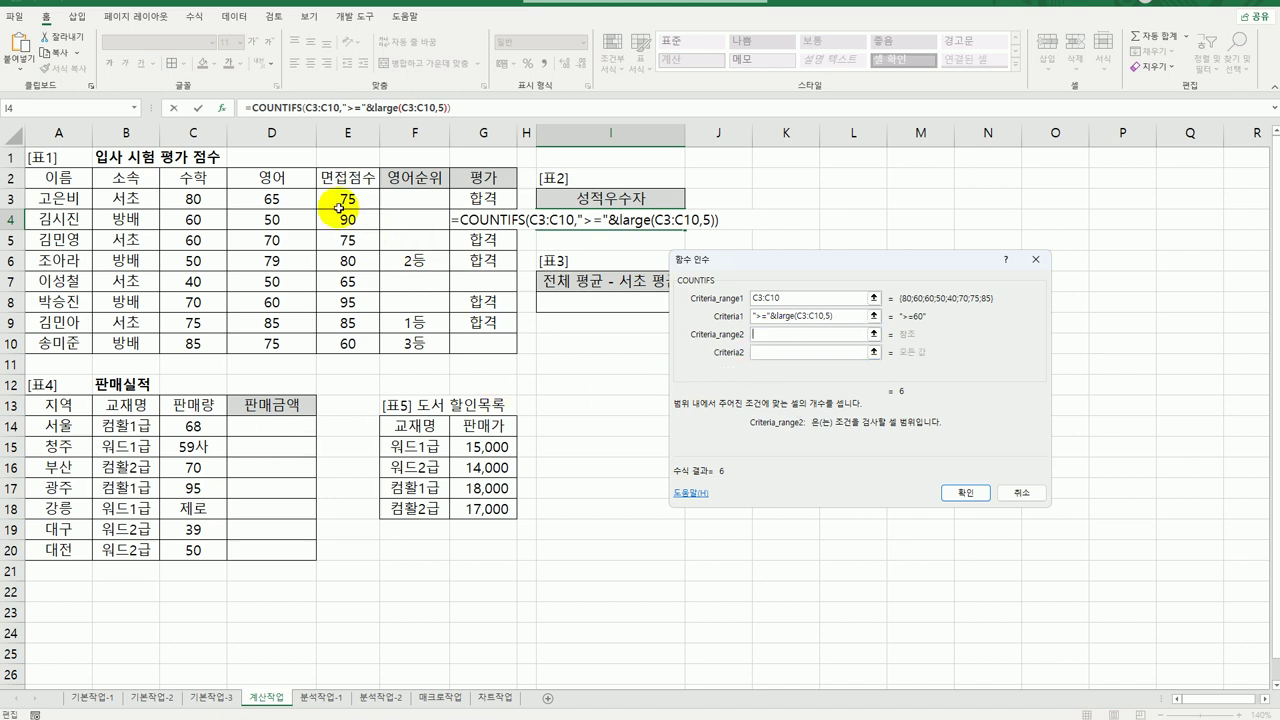
left_click_drag(268, 198, 268, 345)
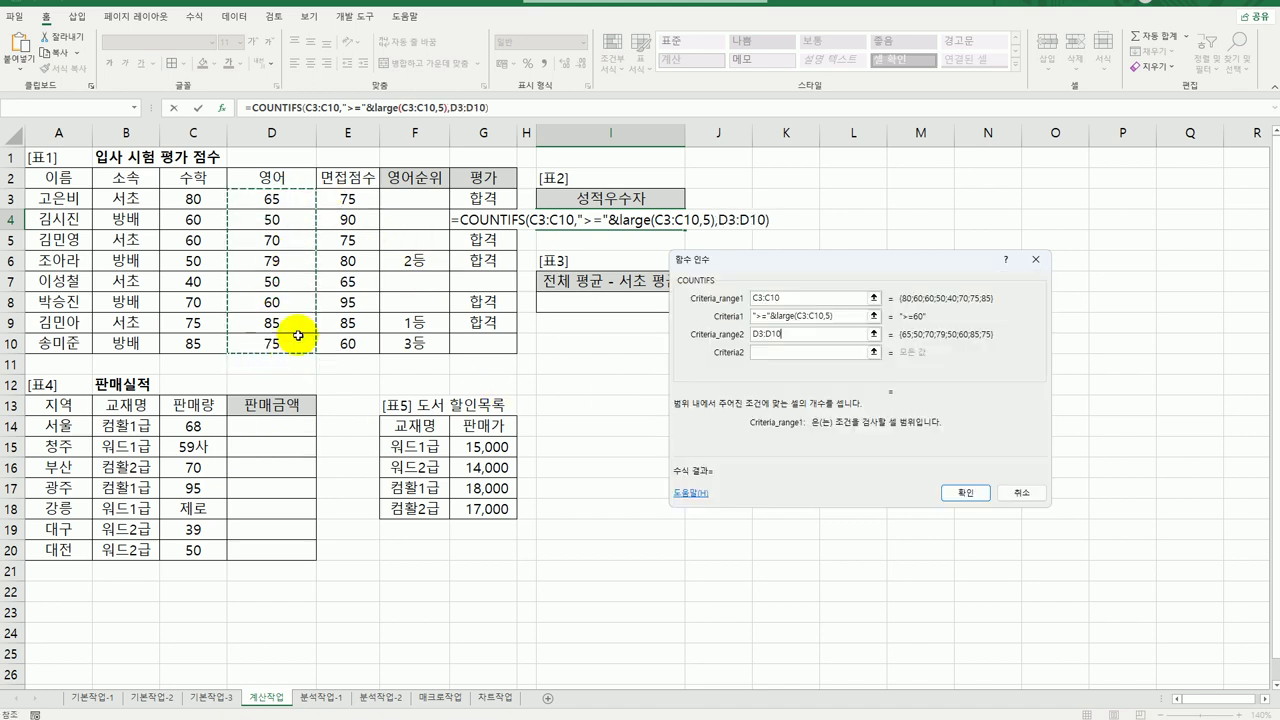
left_click(795, 352)
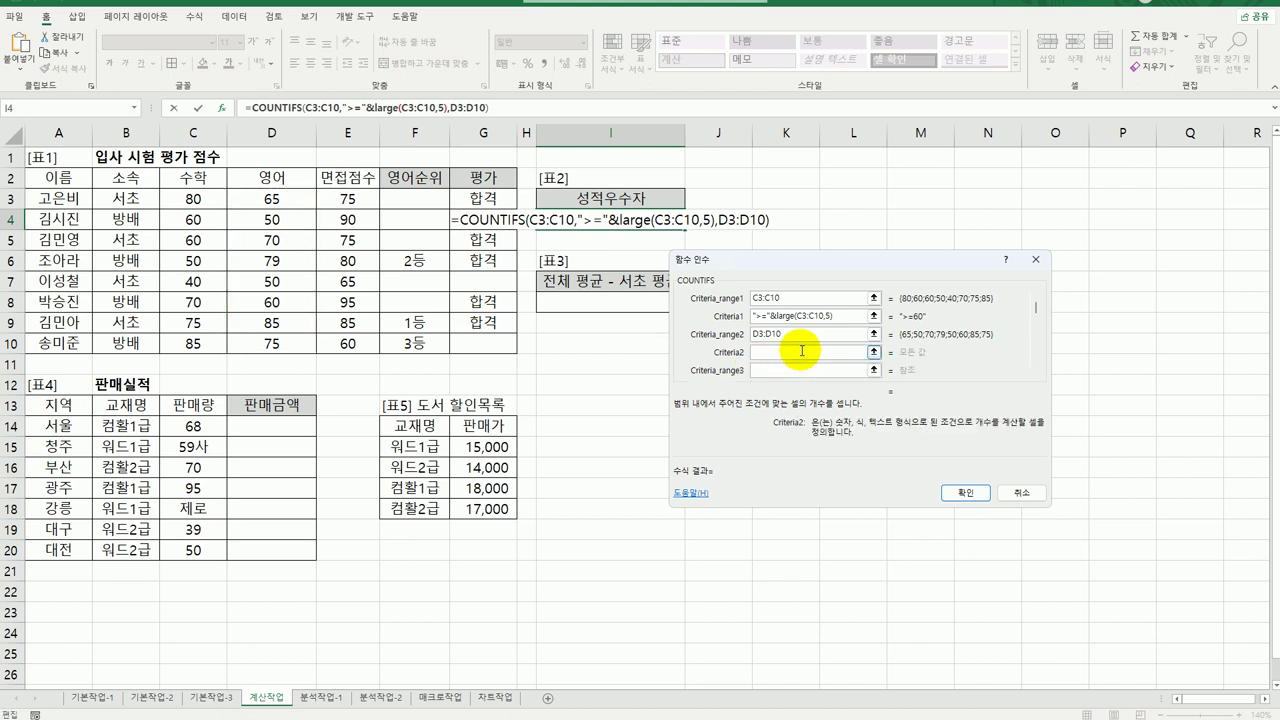
type("\">=\"&")
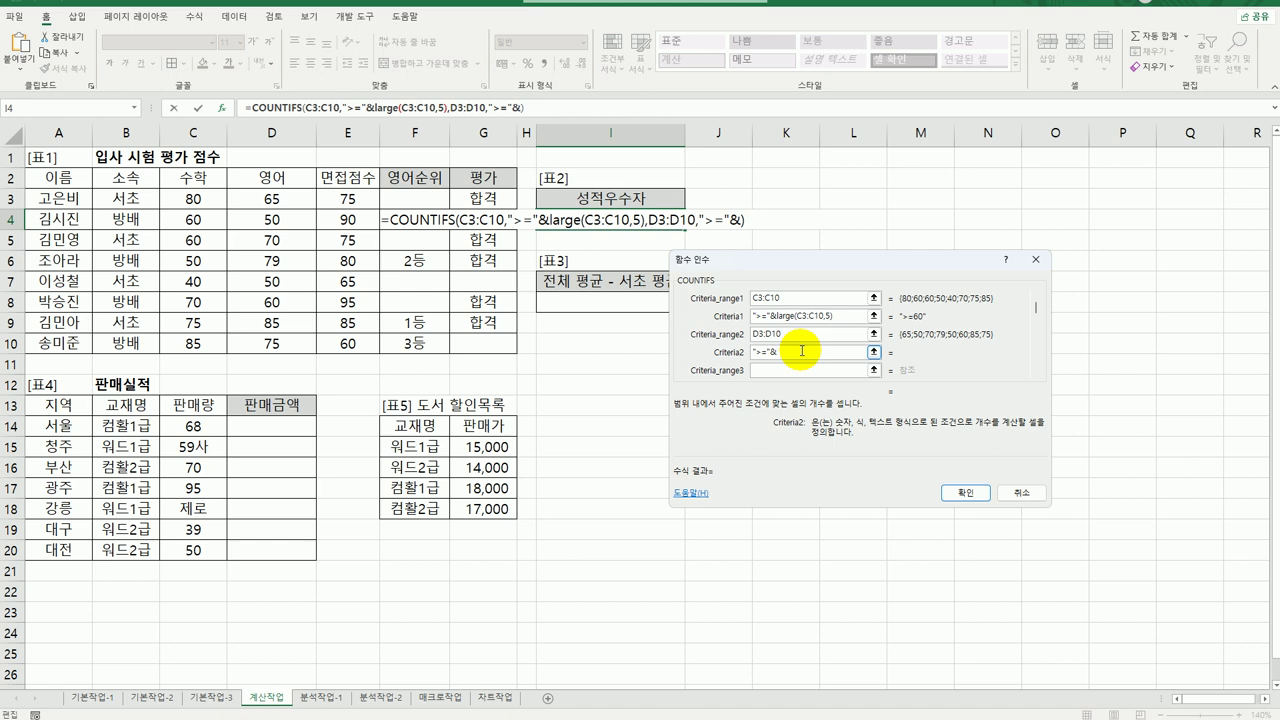
type("large(")
left_click_drag(285, 198, 280, 341)
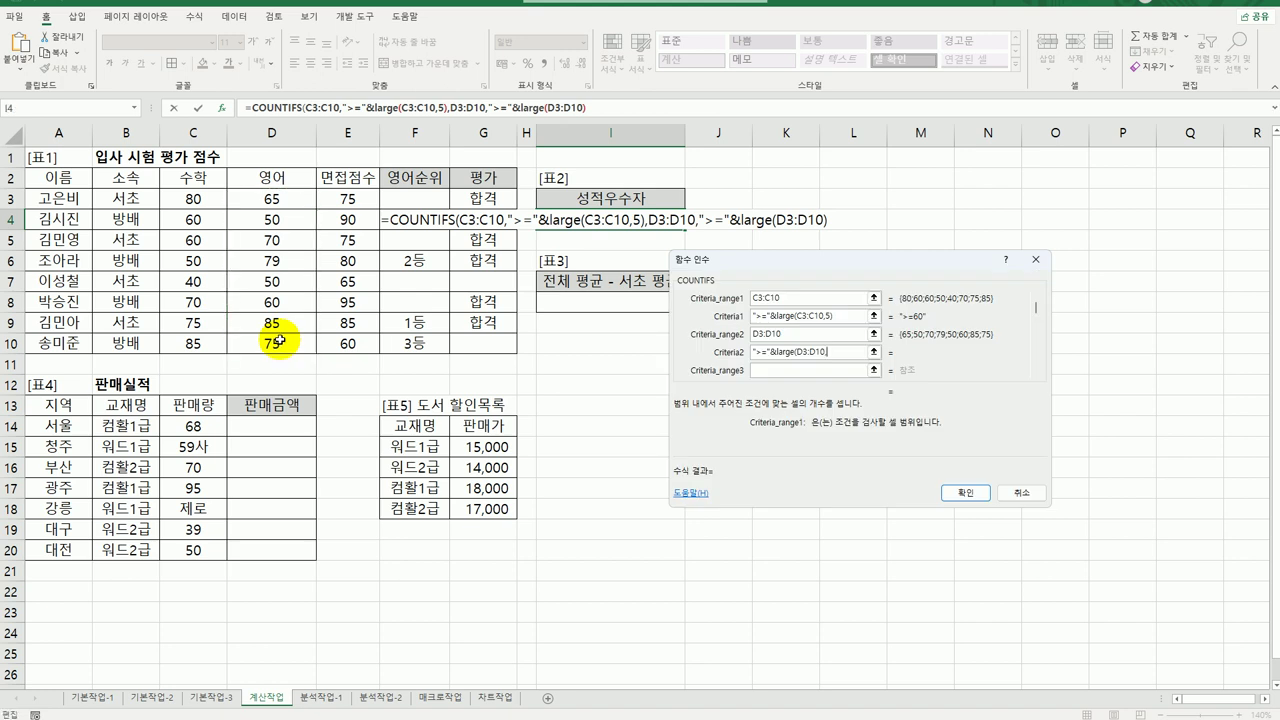
type(",5)")
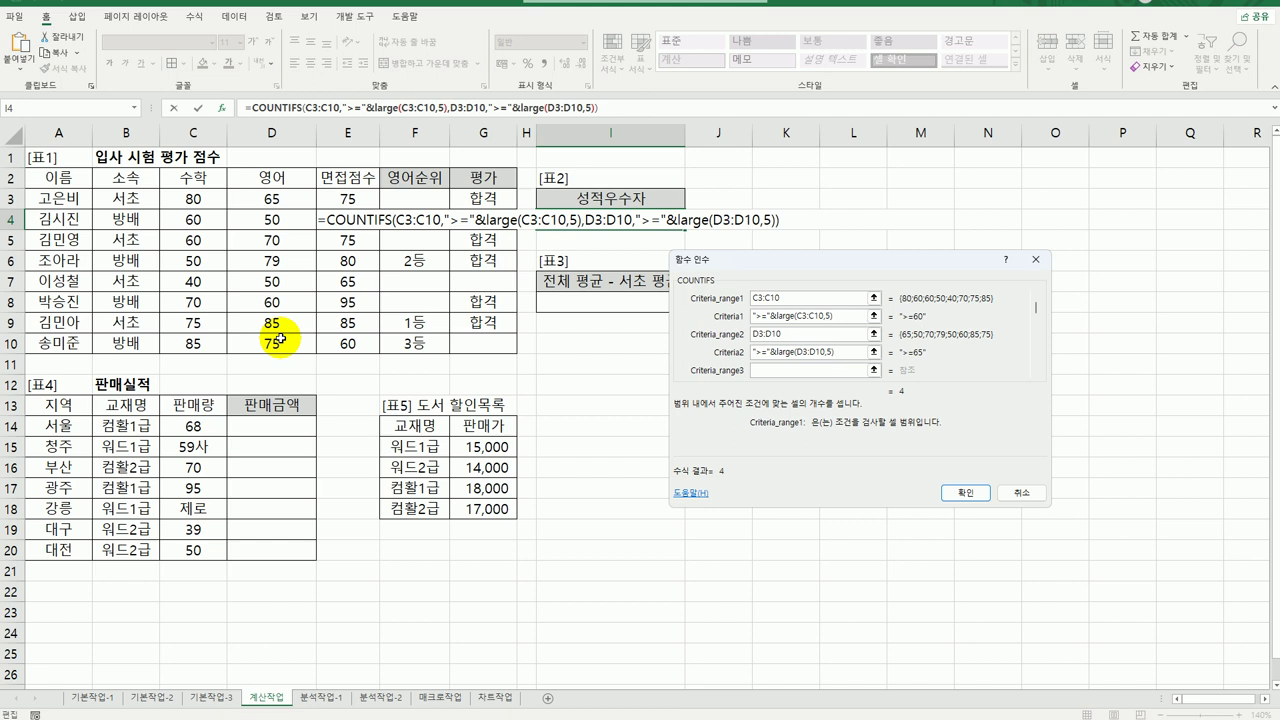
left_click(965, 492)
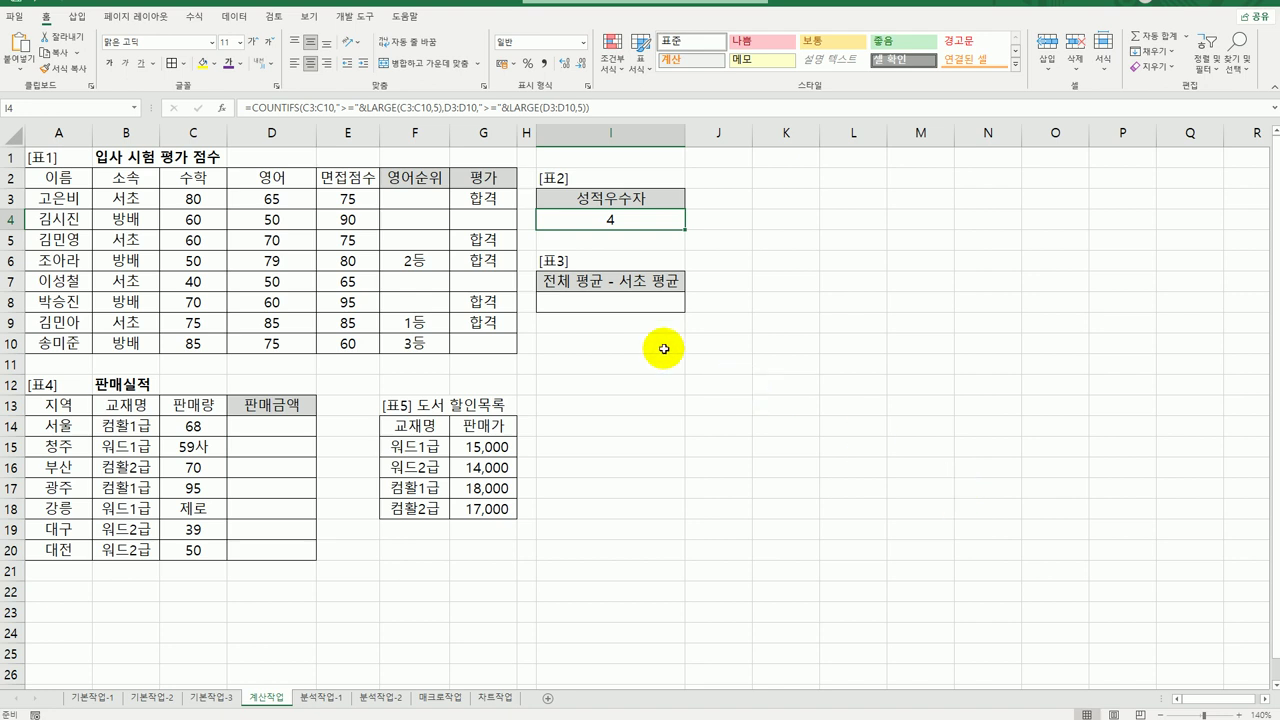
Enter an AVERAGE formula over the interview scores E3:E10 in I8 under 전체 평균 - 서초 평균
left_click(592, 302)
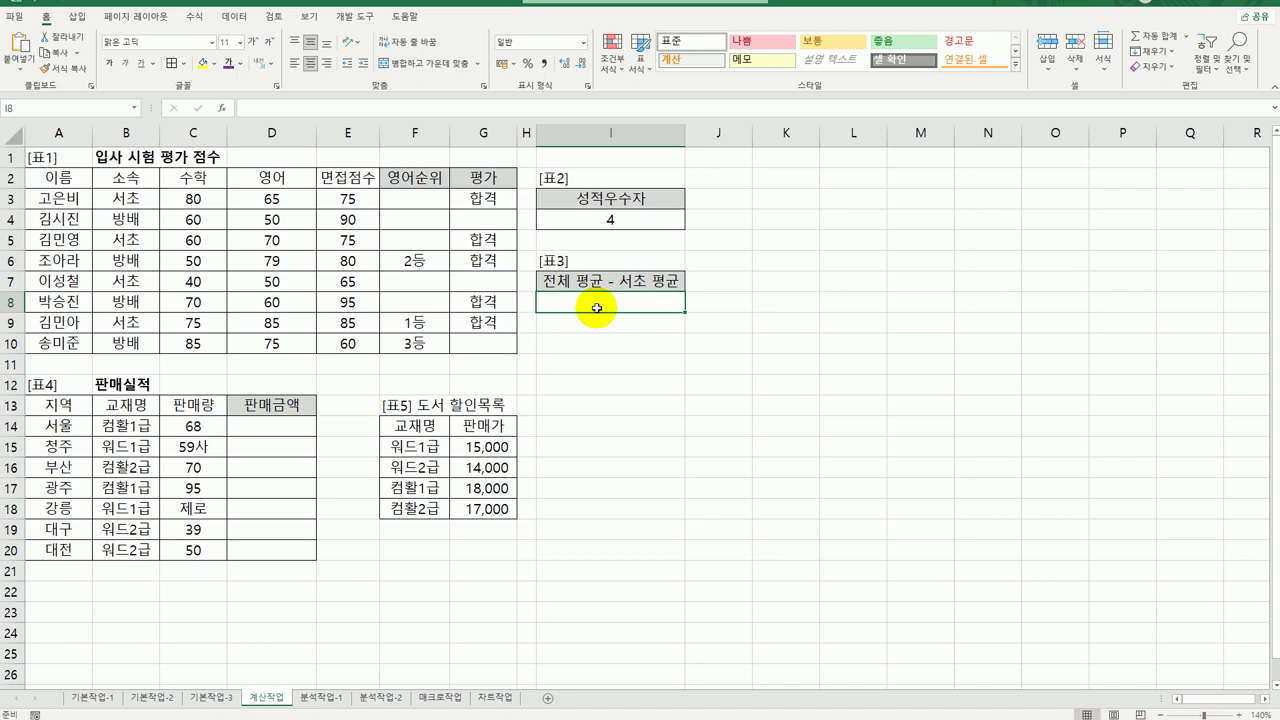
type("=")
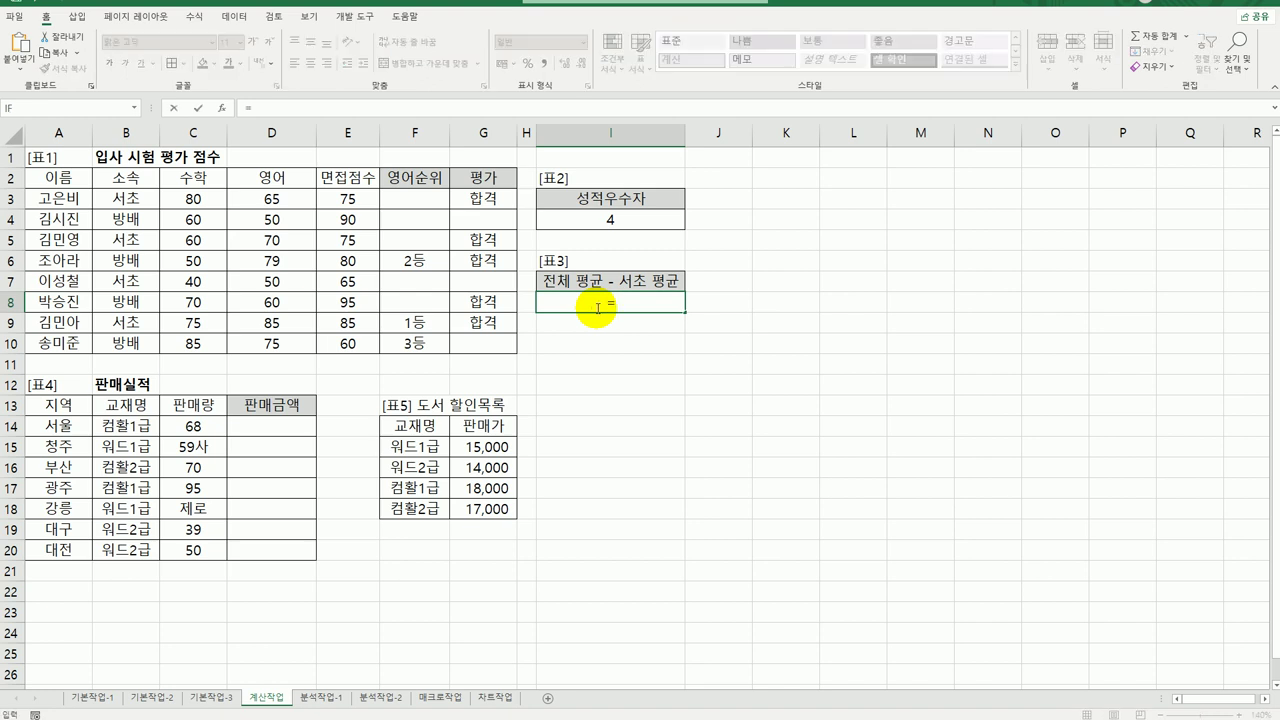
type("av")
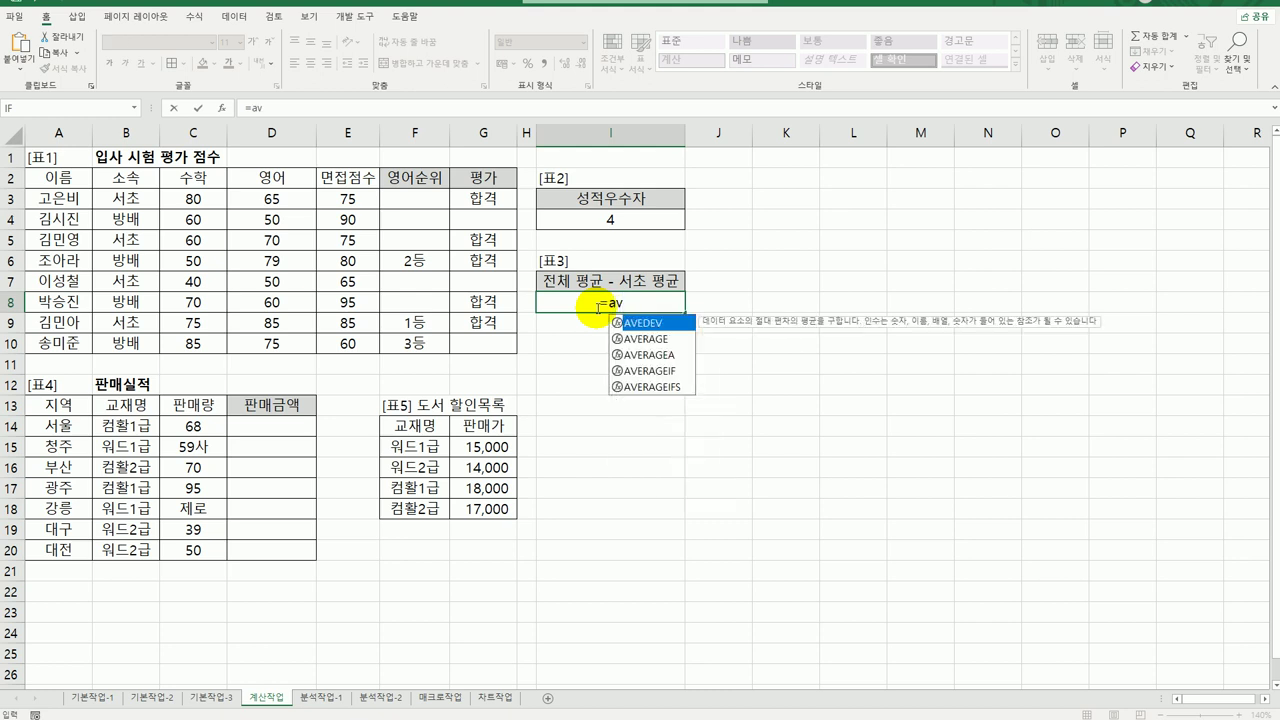
key("Down")
key("Tab")
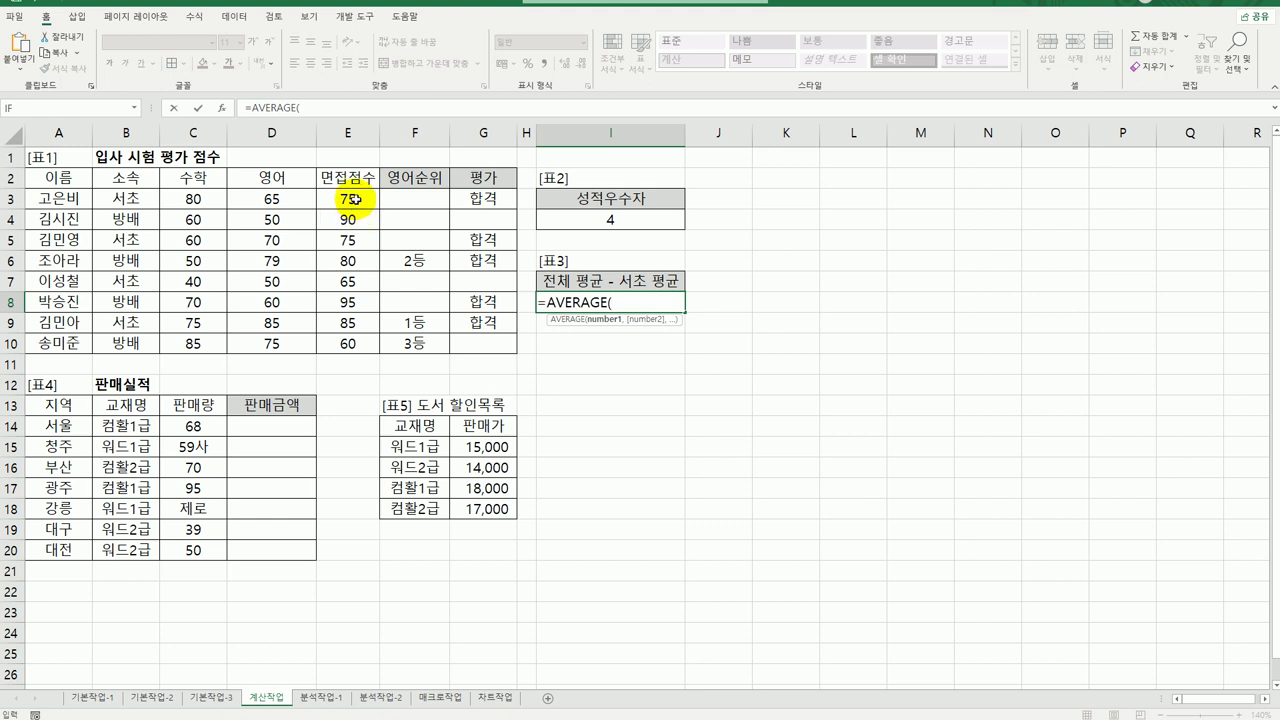
left_click_drag(353, 198, 347, 343)
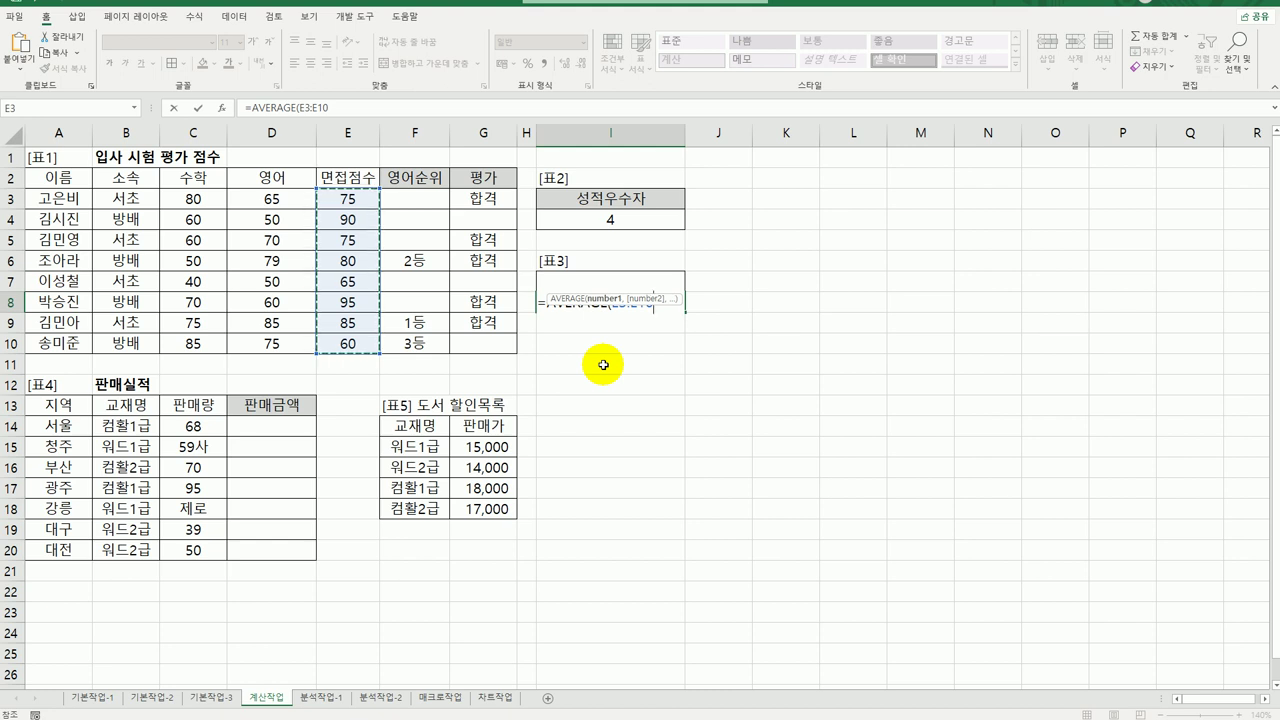
key("Return")
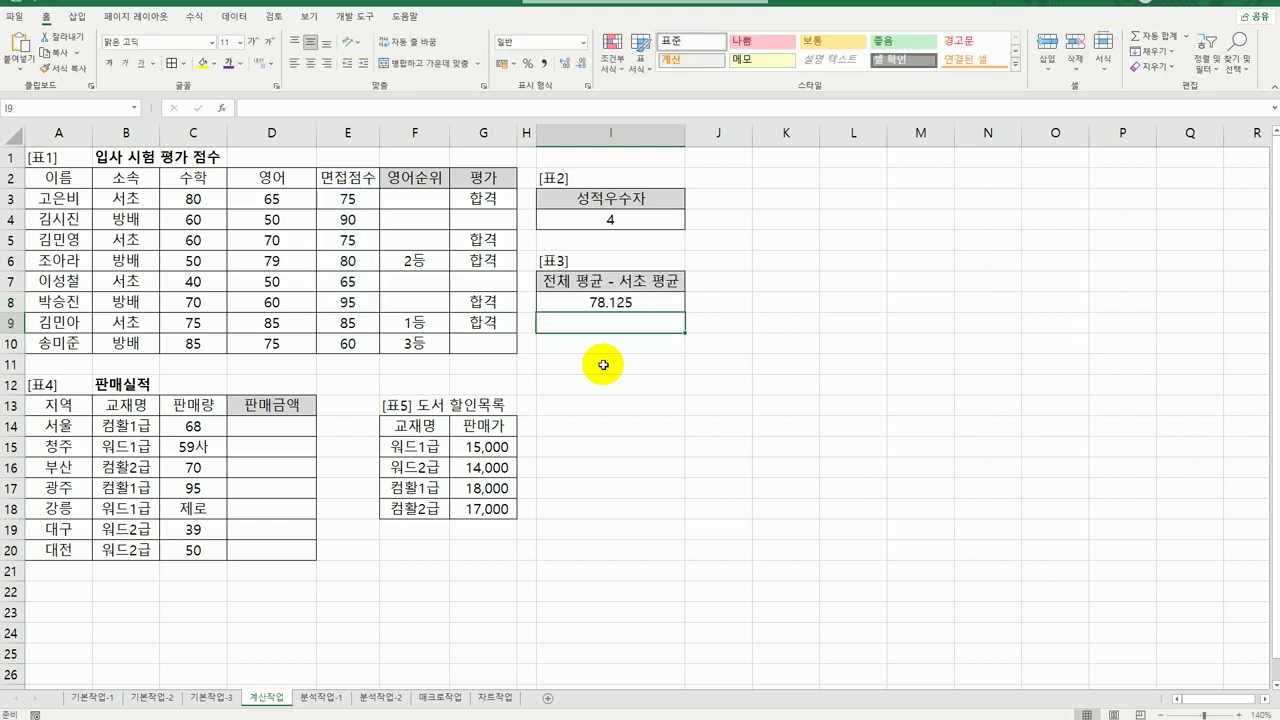
left_click(593, 308)
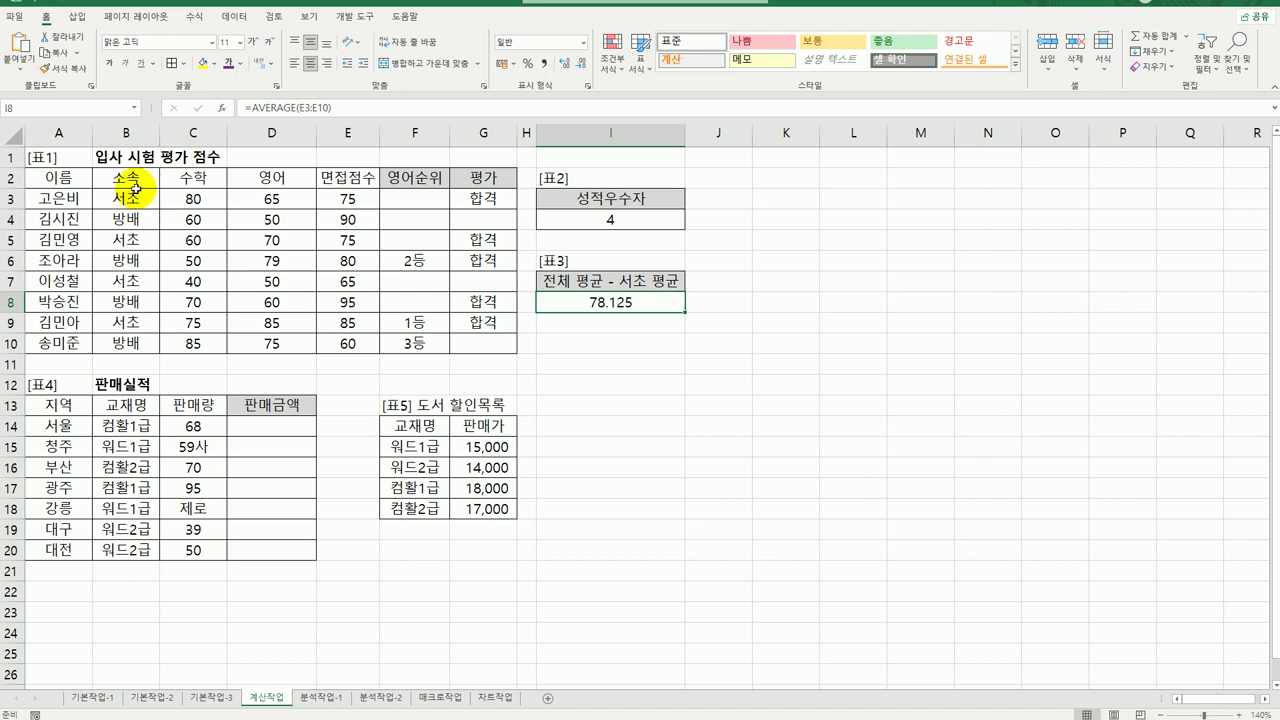
left_click_drag(135, 188, 135, 199)
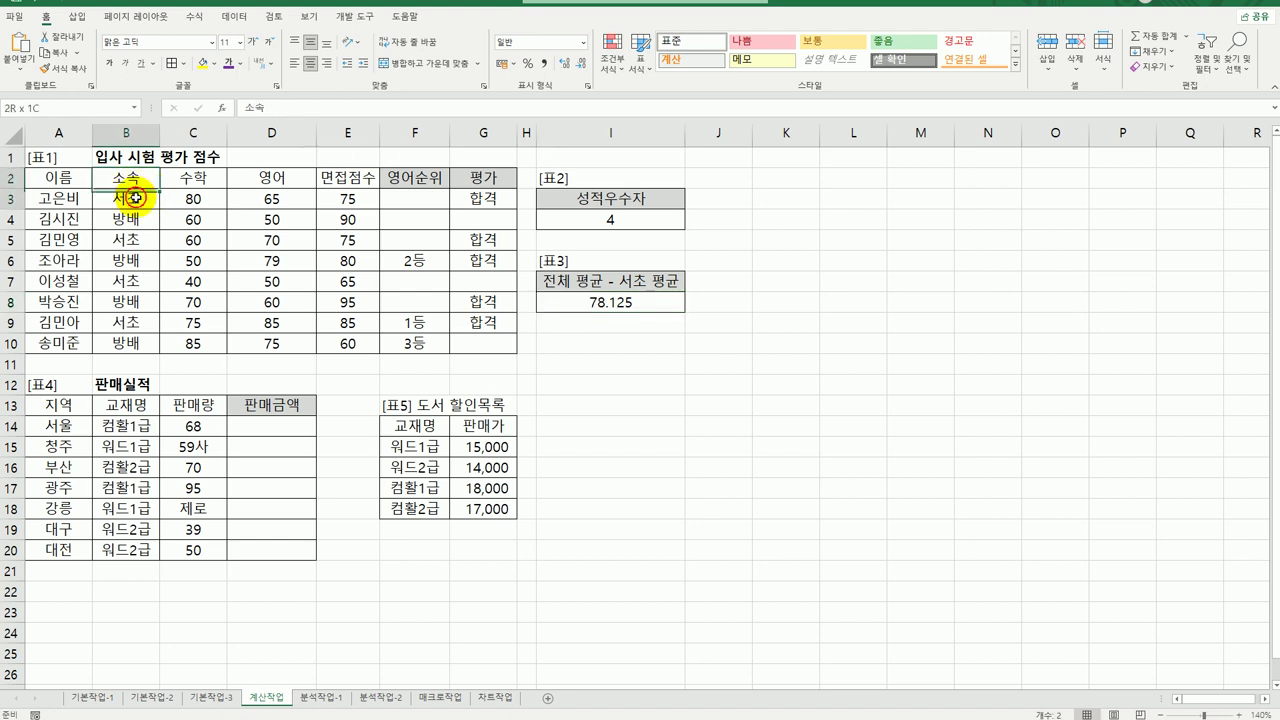
left_click(354, 183)
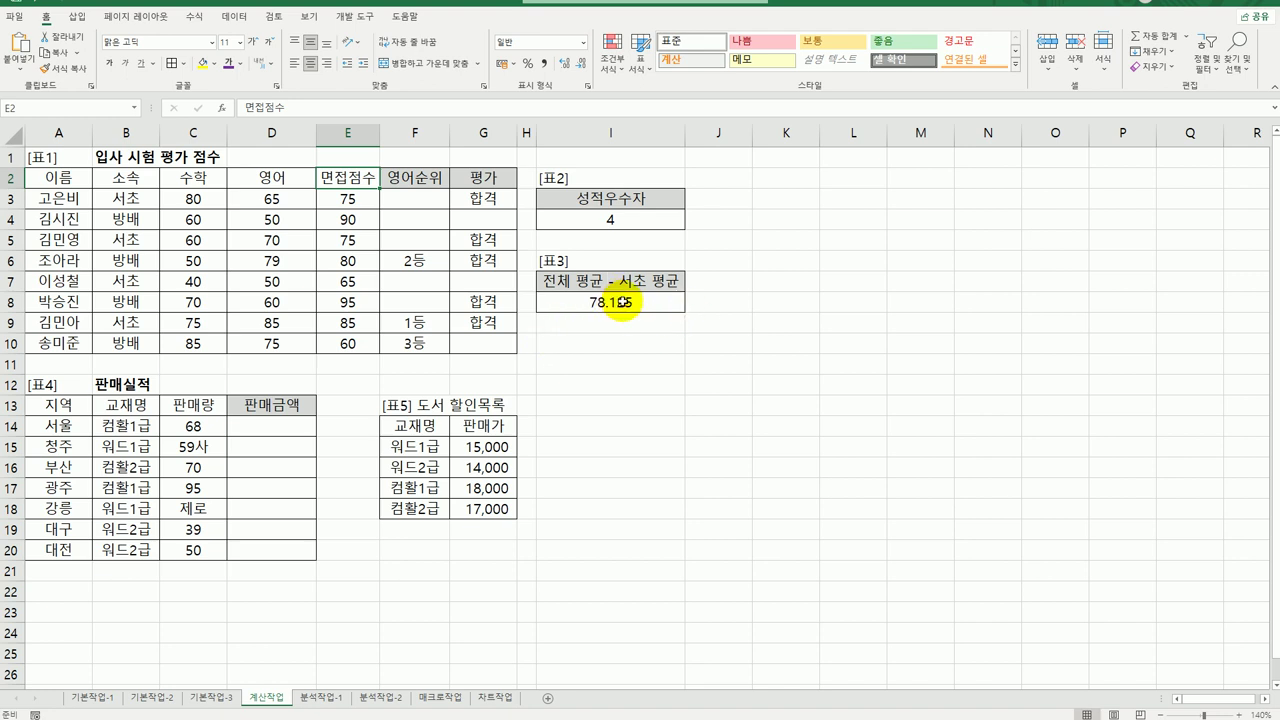
Extend the I8 formula by subtracting a DAVERAGE function after AVERAGE(E3:E10), and open the DAVERAGE arguments
double_click(620, 301)
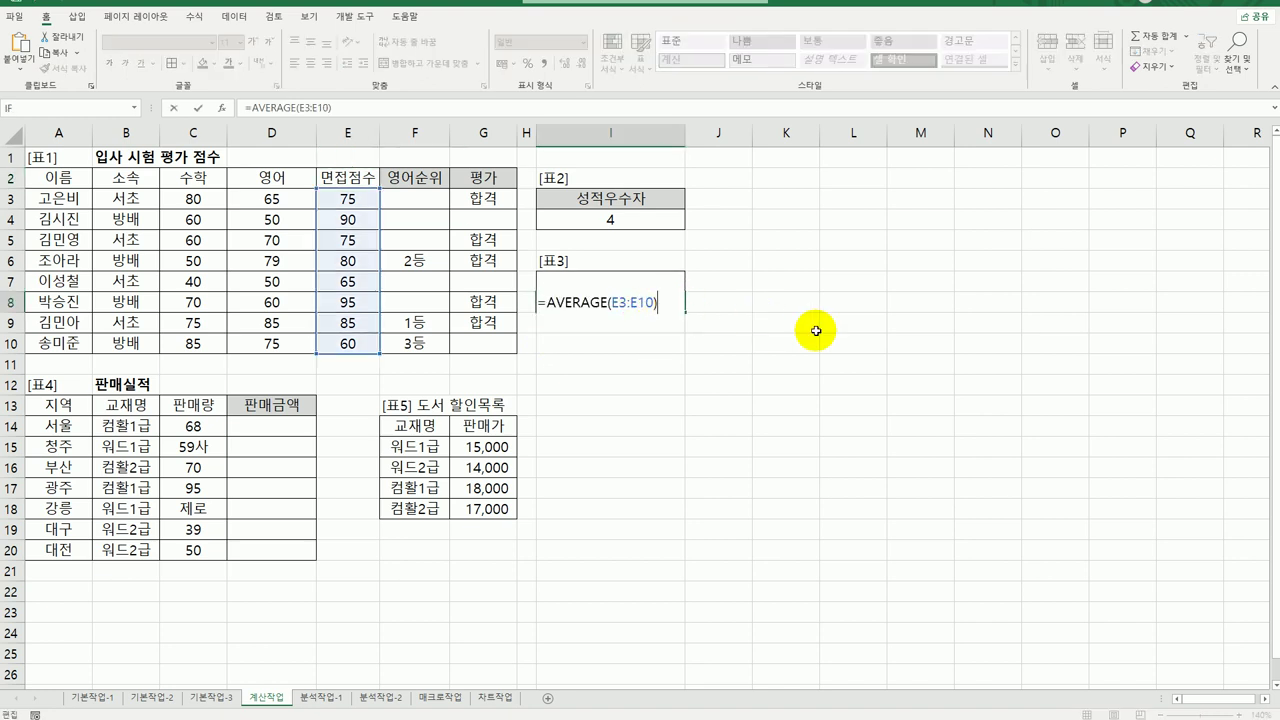
type("-d")
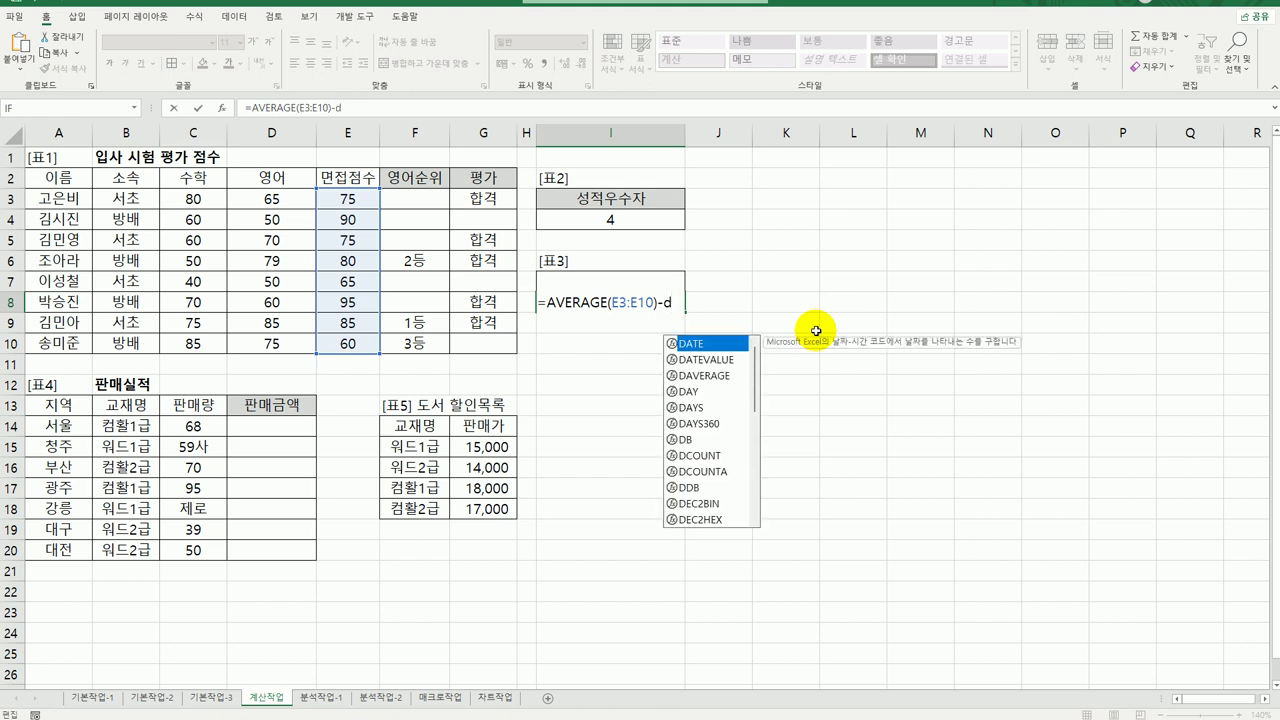
type("av")
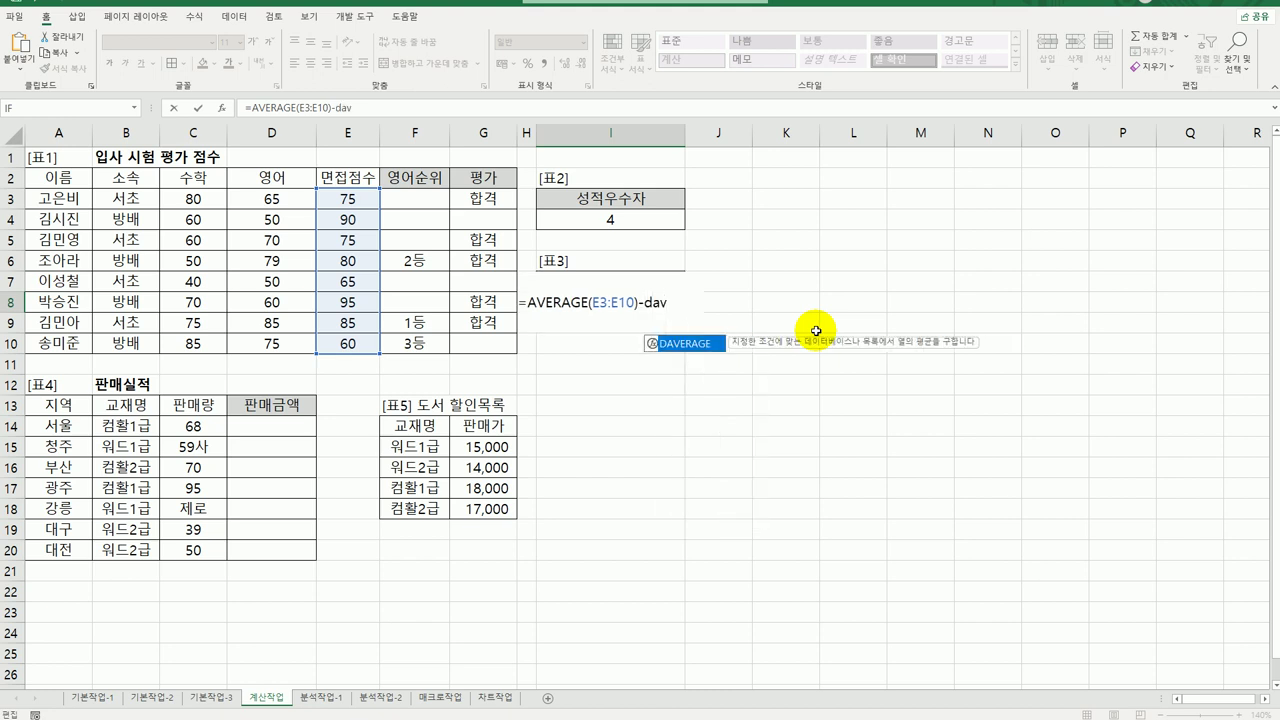
double_click(688, 342)
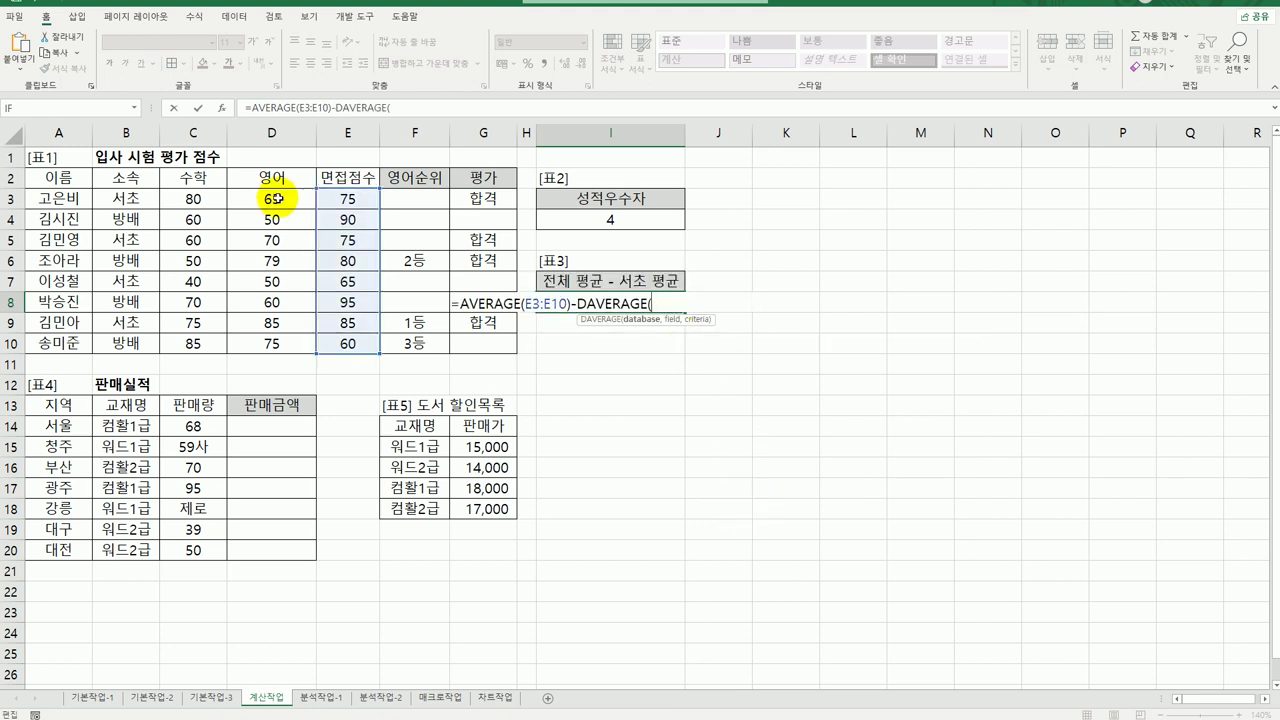
left_click(222, 107)
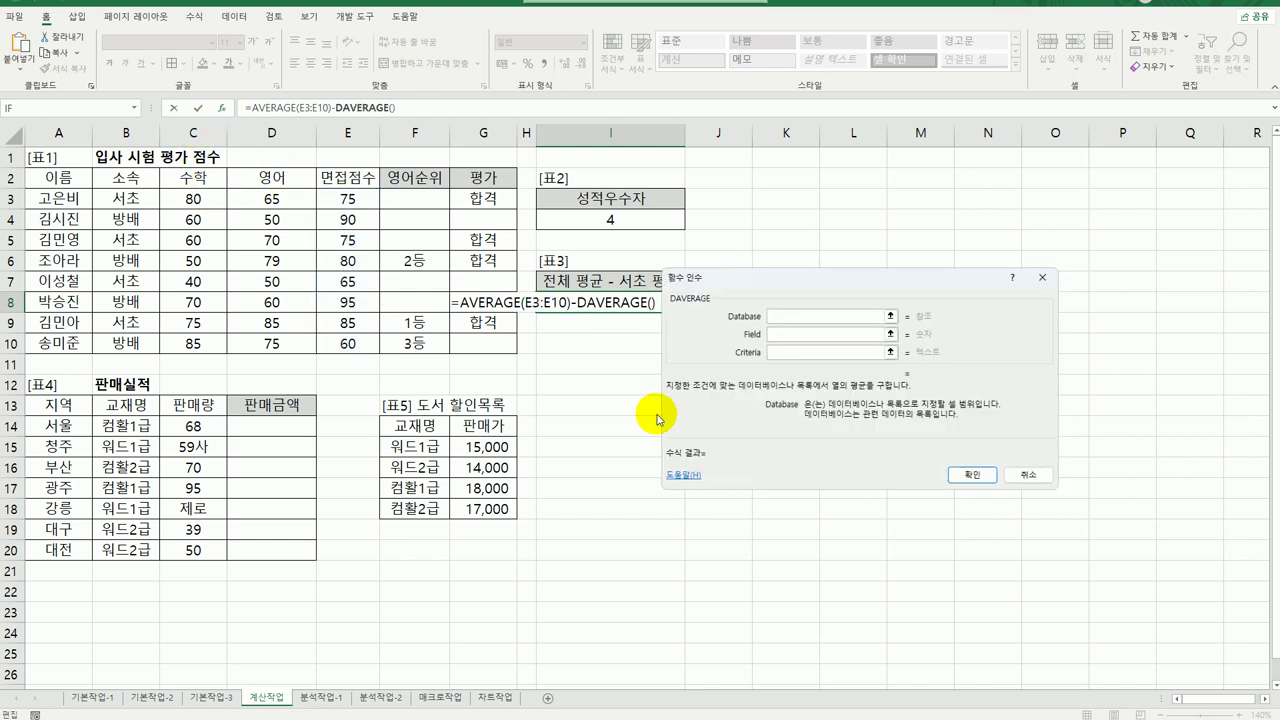
Set the DAVERAGE database to A2:E10, the field to E2 and the criteria to B2:B3, and confirm the formula
left_click_drag(78, 179, 342, 342)
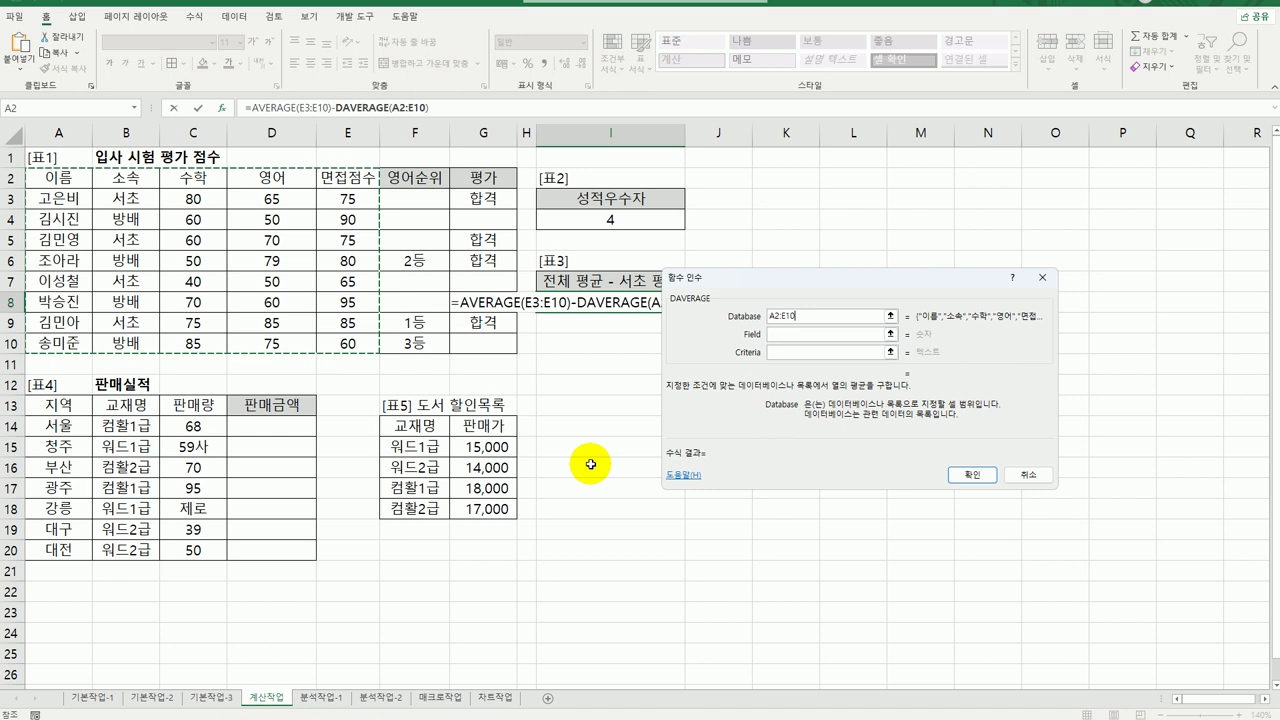
left_click(805, 335)
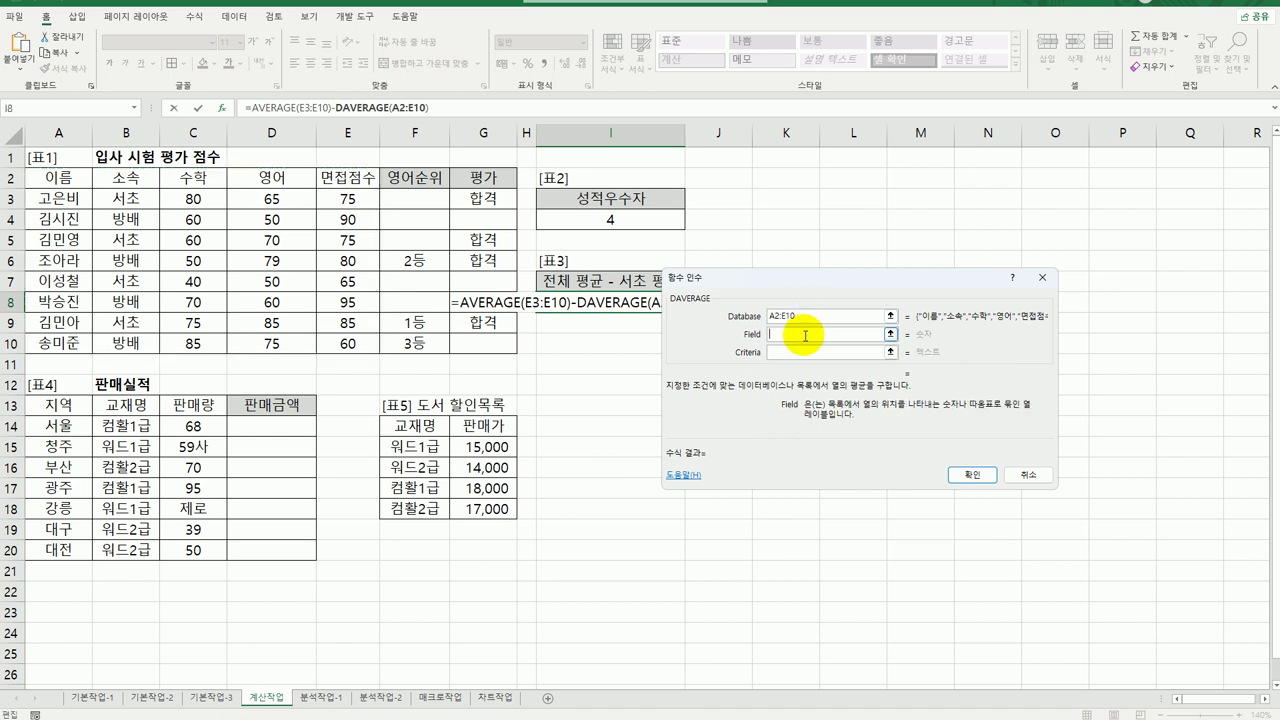
left_click(335, 178)
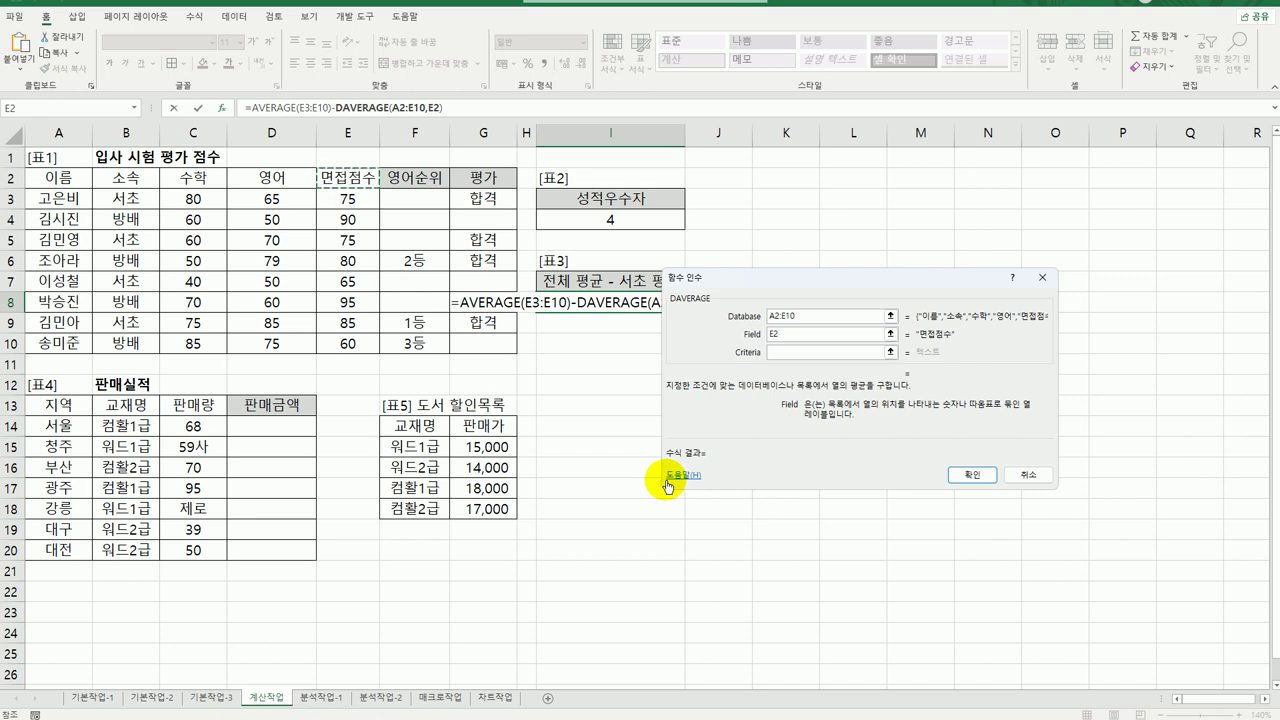
left_click(801, 355)
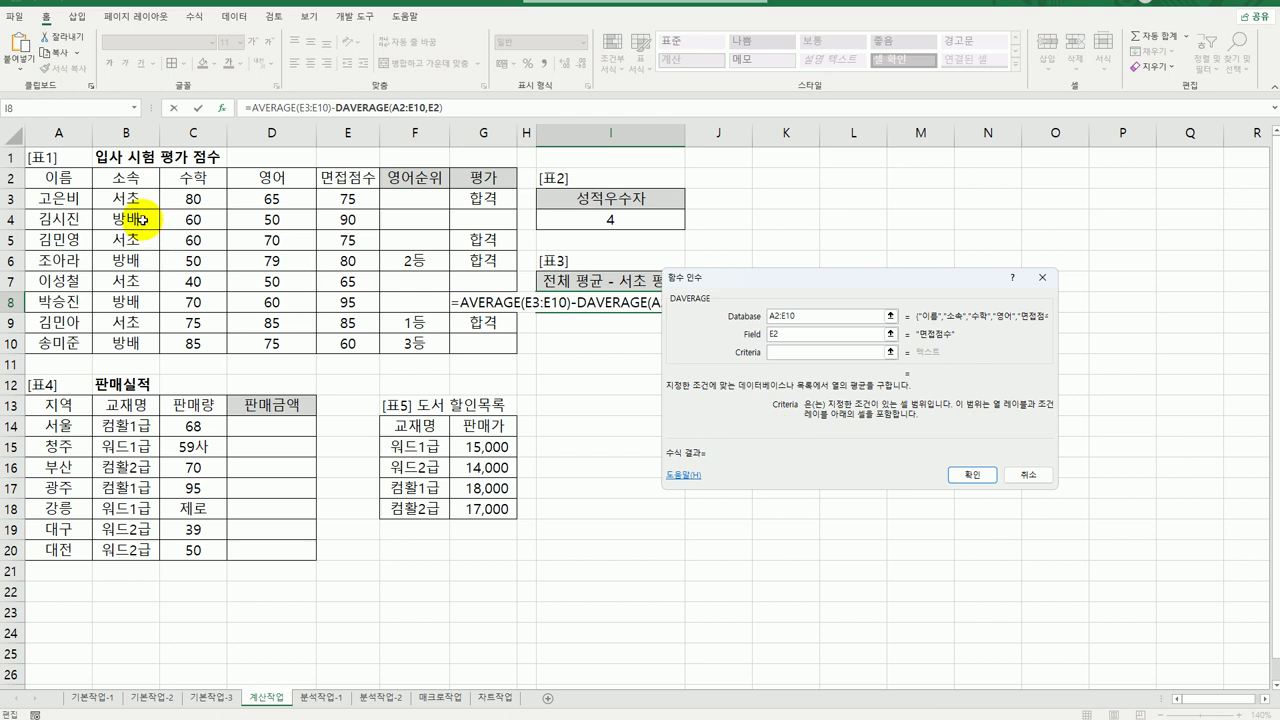
left_click_drag(133, 178, 133, 199)
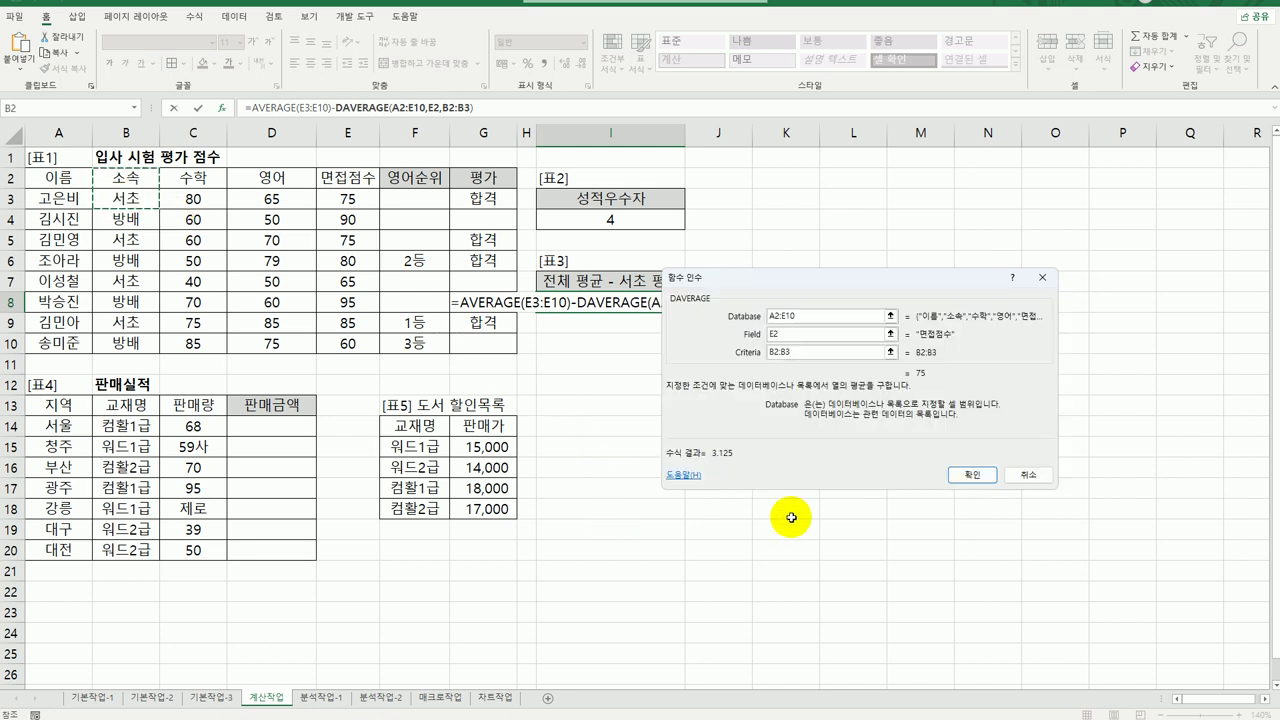
left_click(970, 474)
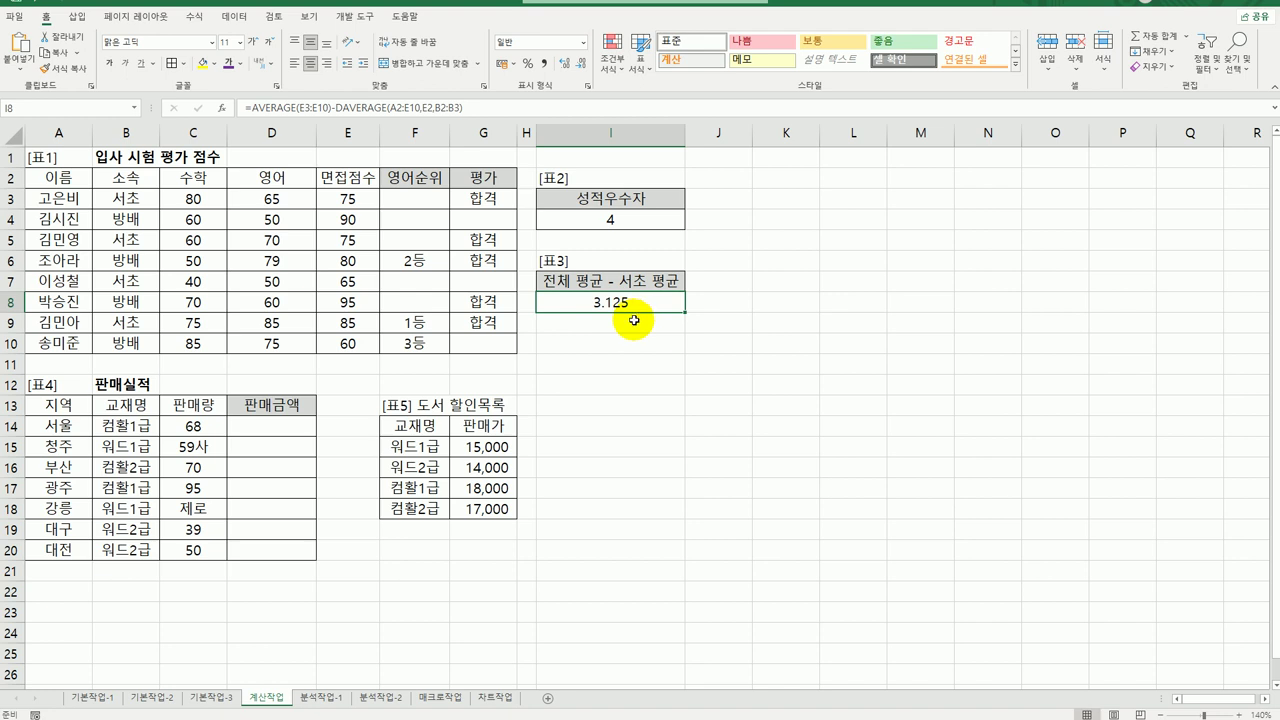
Wrap the whole AVERAGE minus DAVERAGE formula in I8 in an ABS function and confirm it
double_click(588, 301)
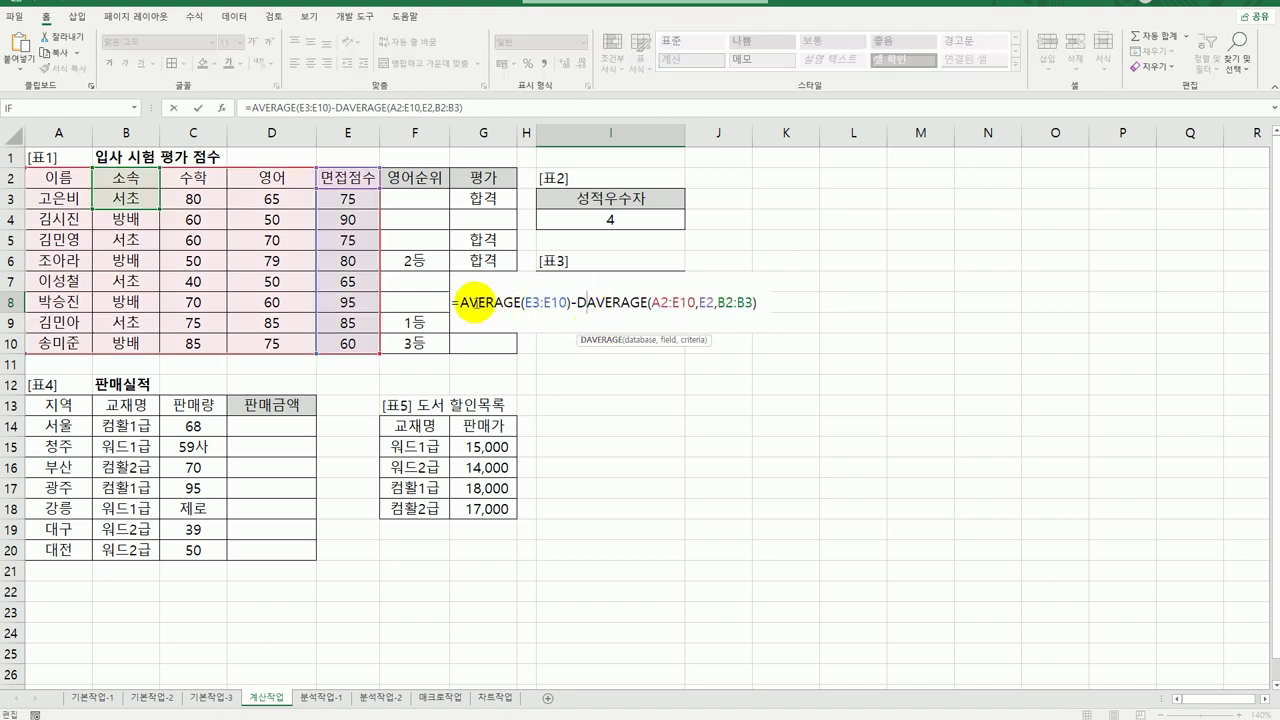
left_click(459, 301)
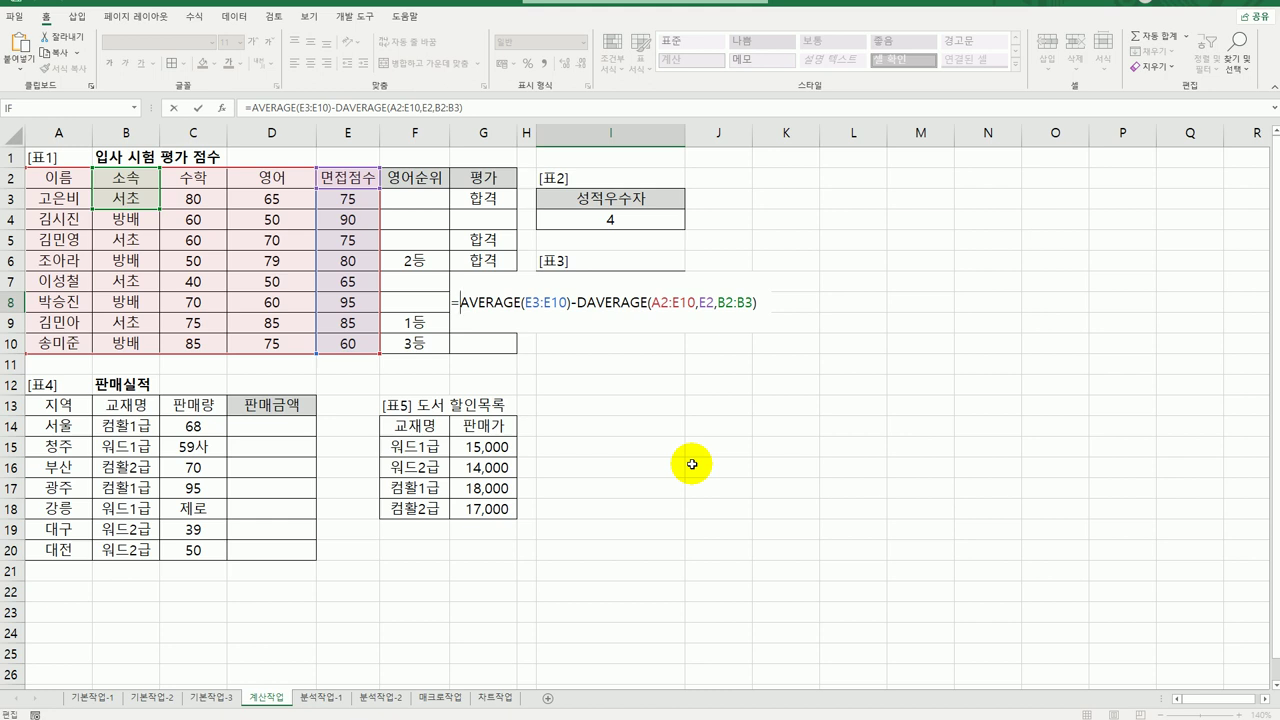
type("abs(")
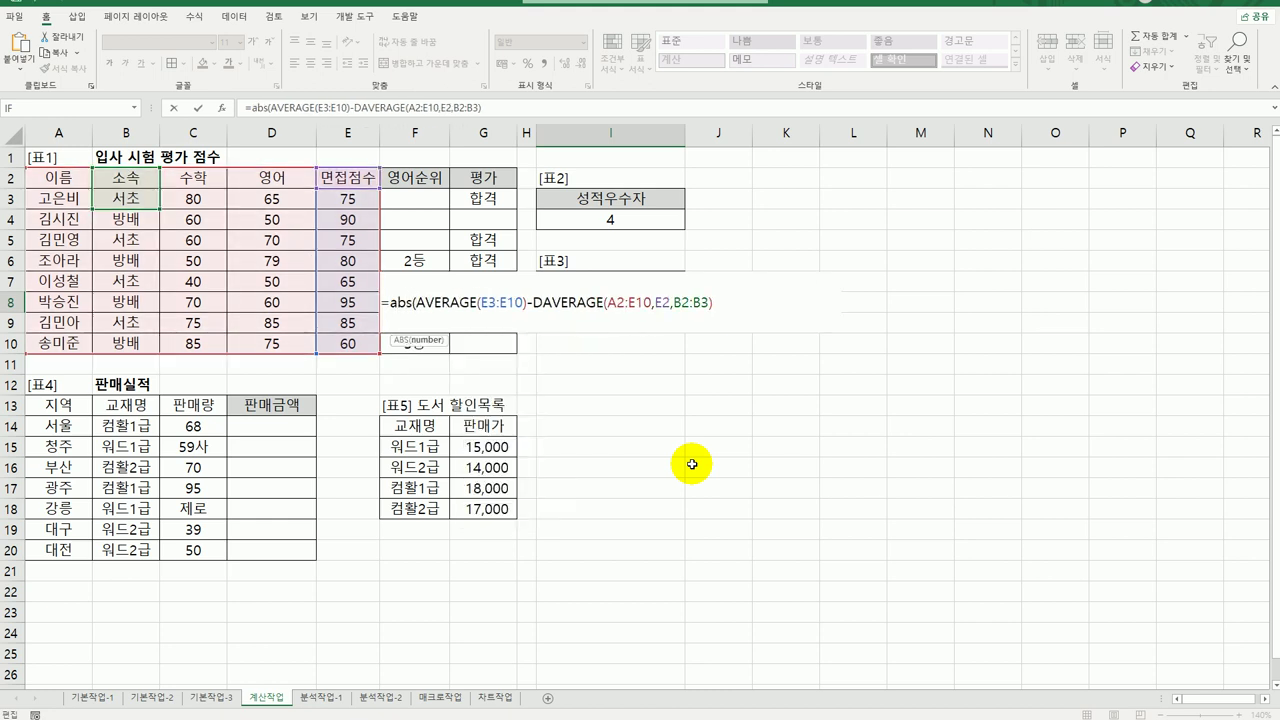
left_click(718, 303)
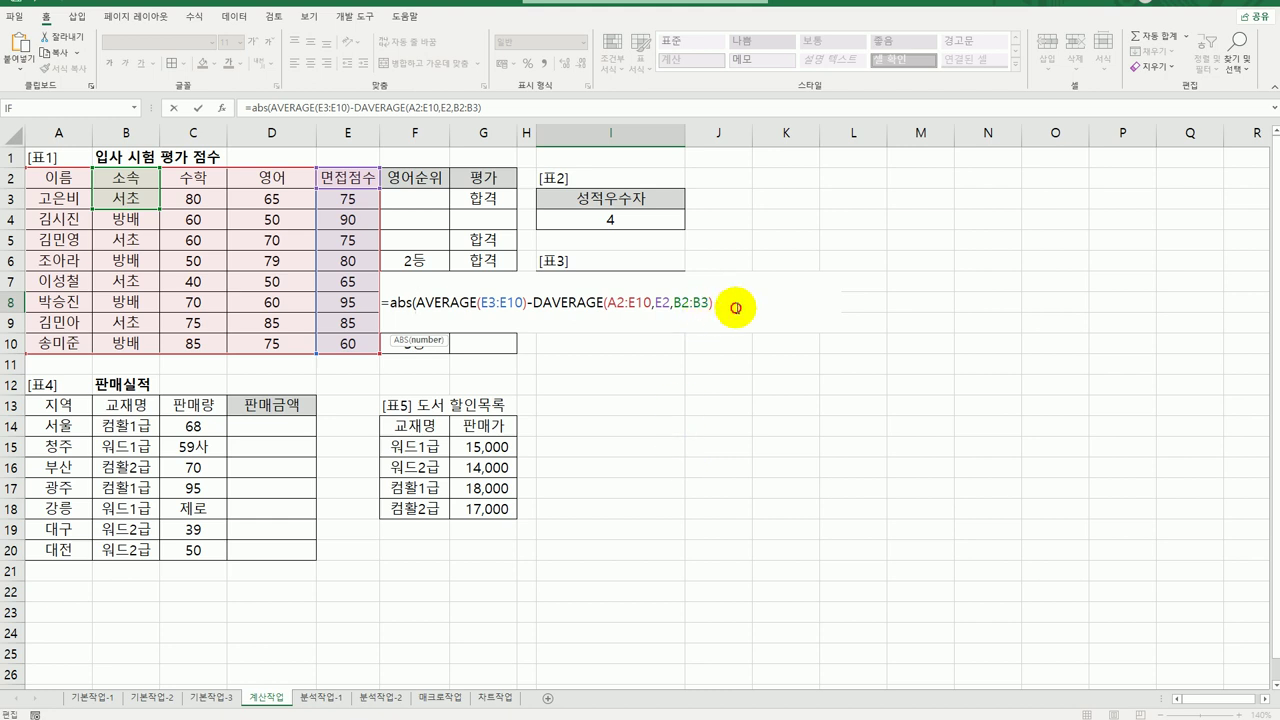
type(")")
key("Return")
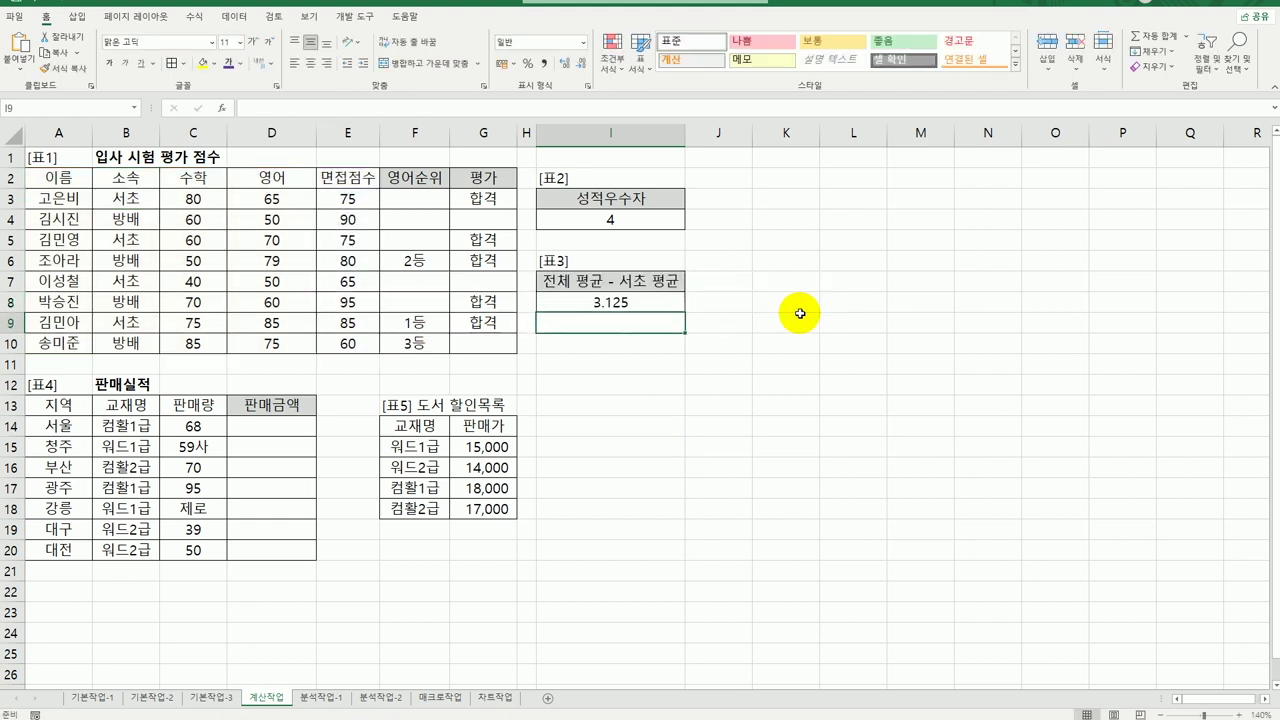
left_click(656, 307)
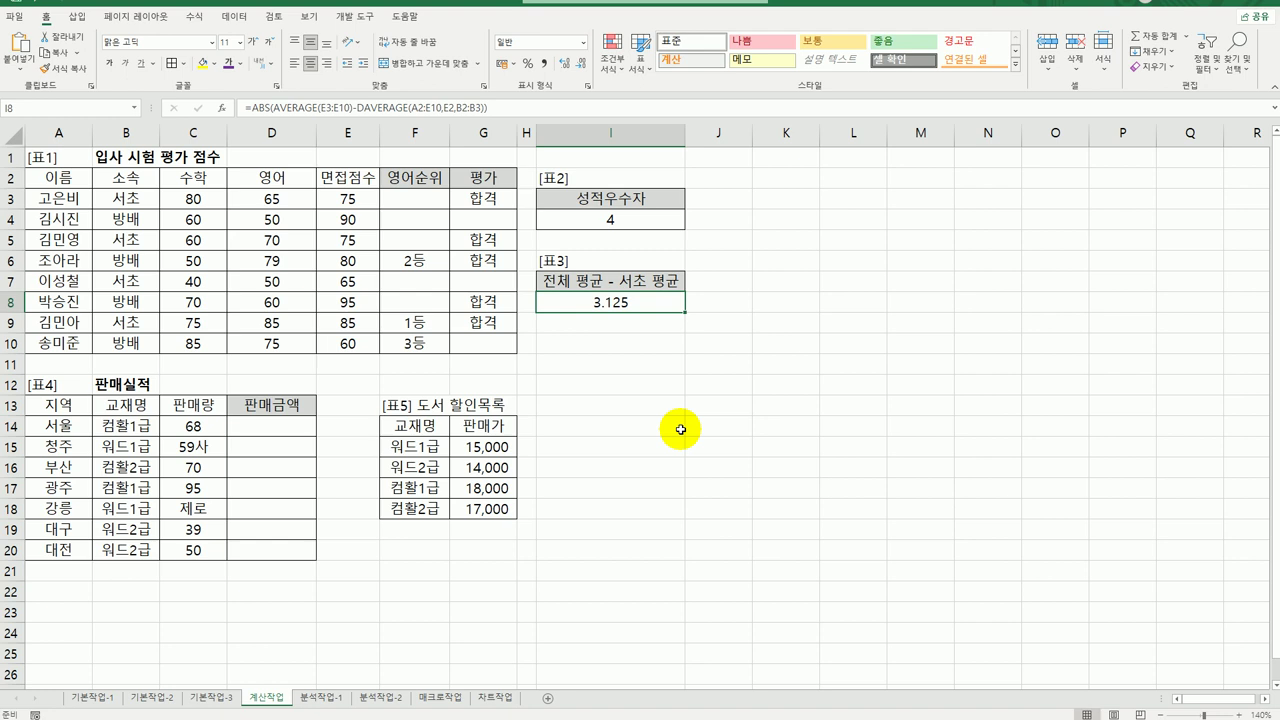
Start a VLOOKUP formula in D14 under 판매금액, open its arguments and set the lookup value to B14
left_click(298, 428)
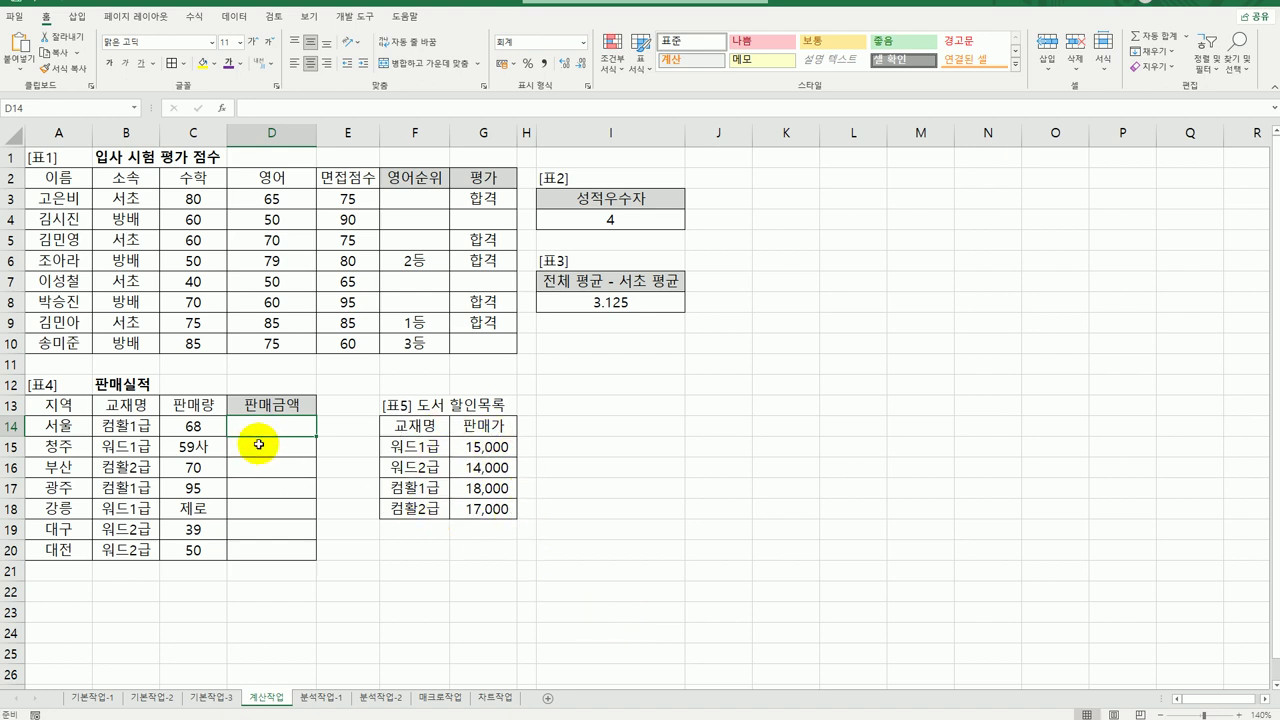
left_click(484, 444)
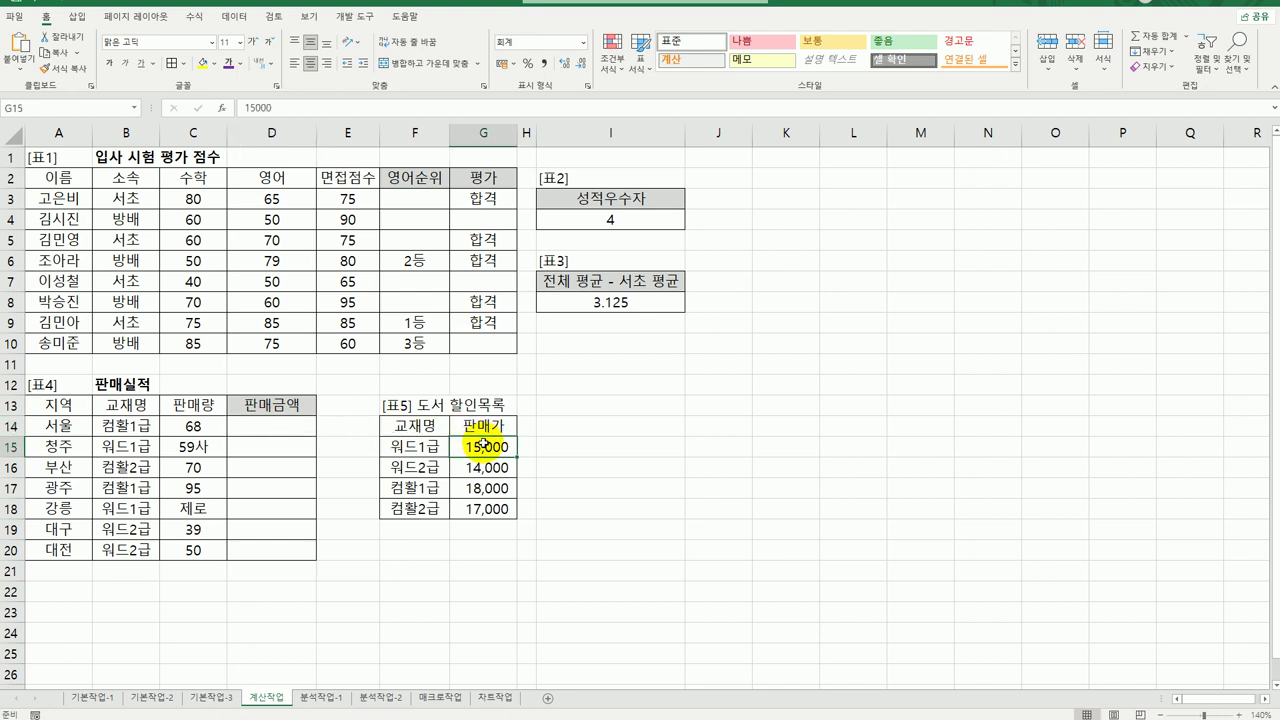
left_click(287, 426)
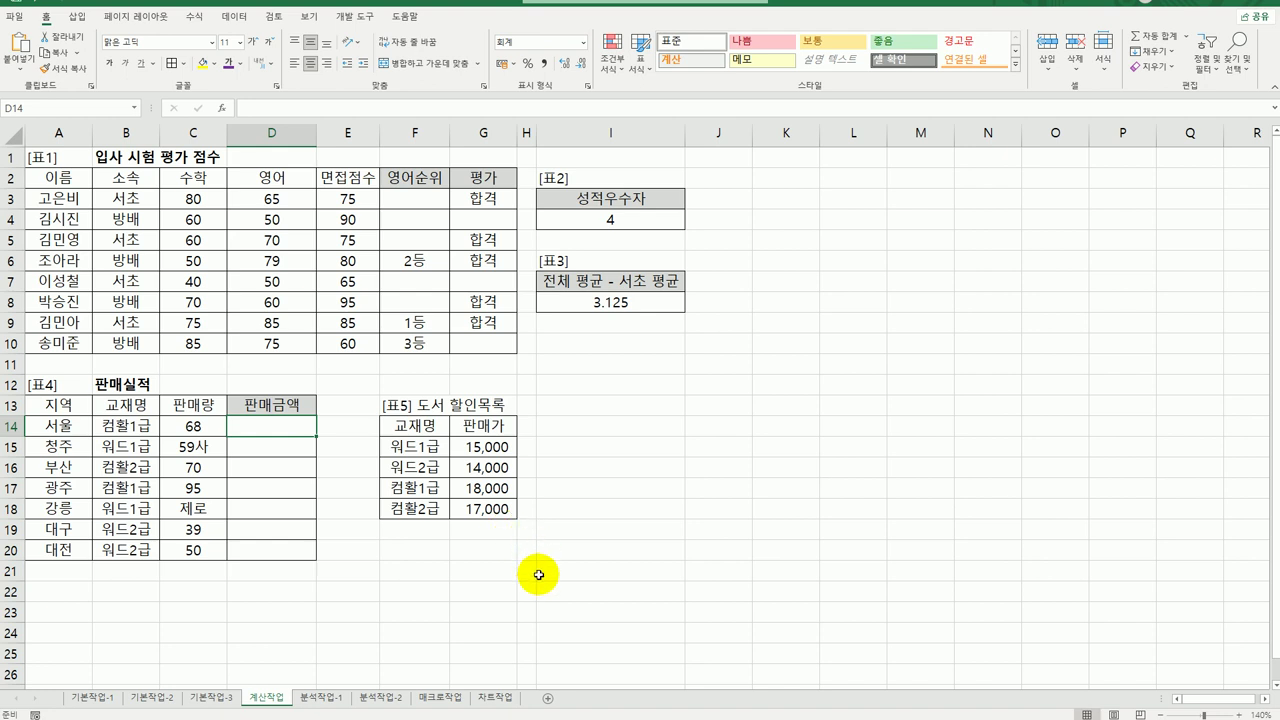
type("=")
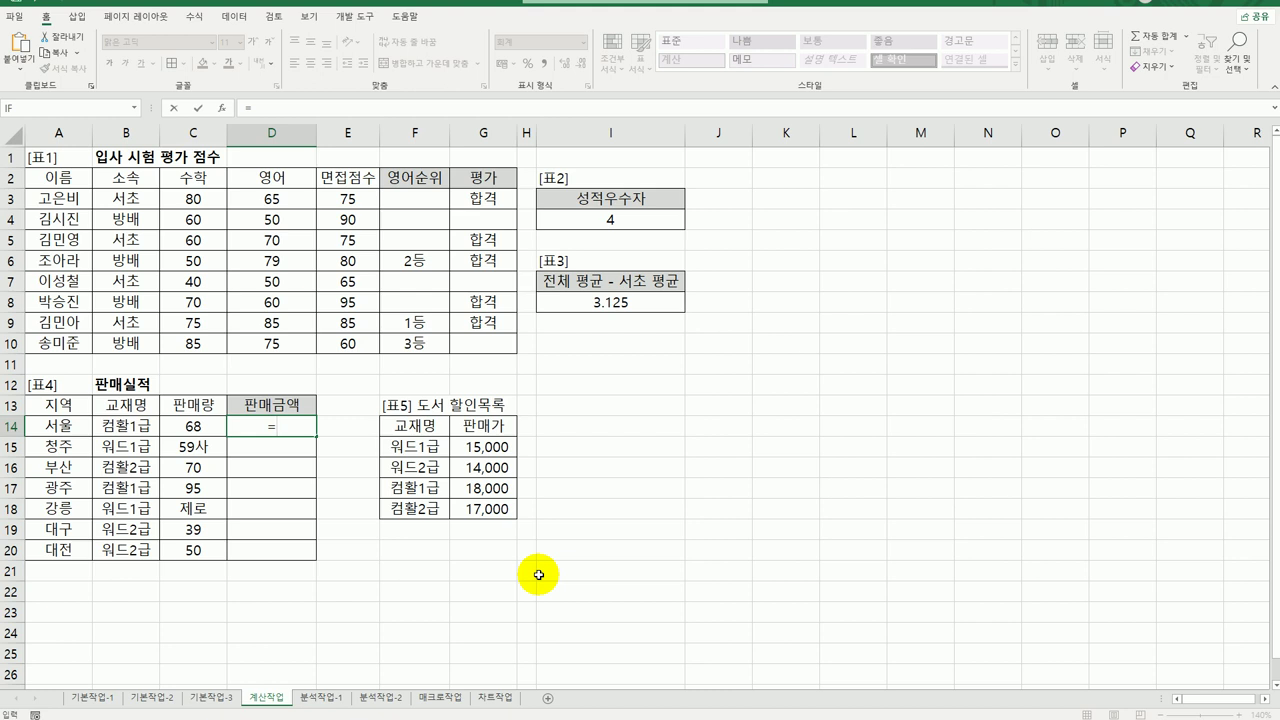
type("vl")
key("Tab")
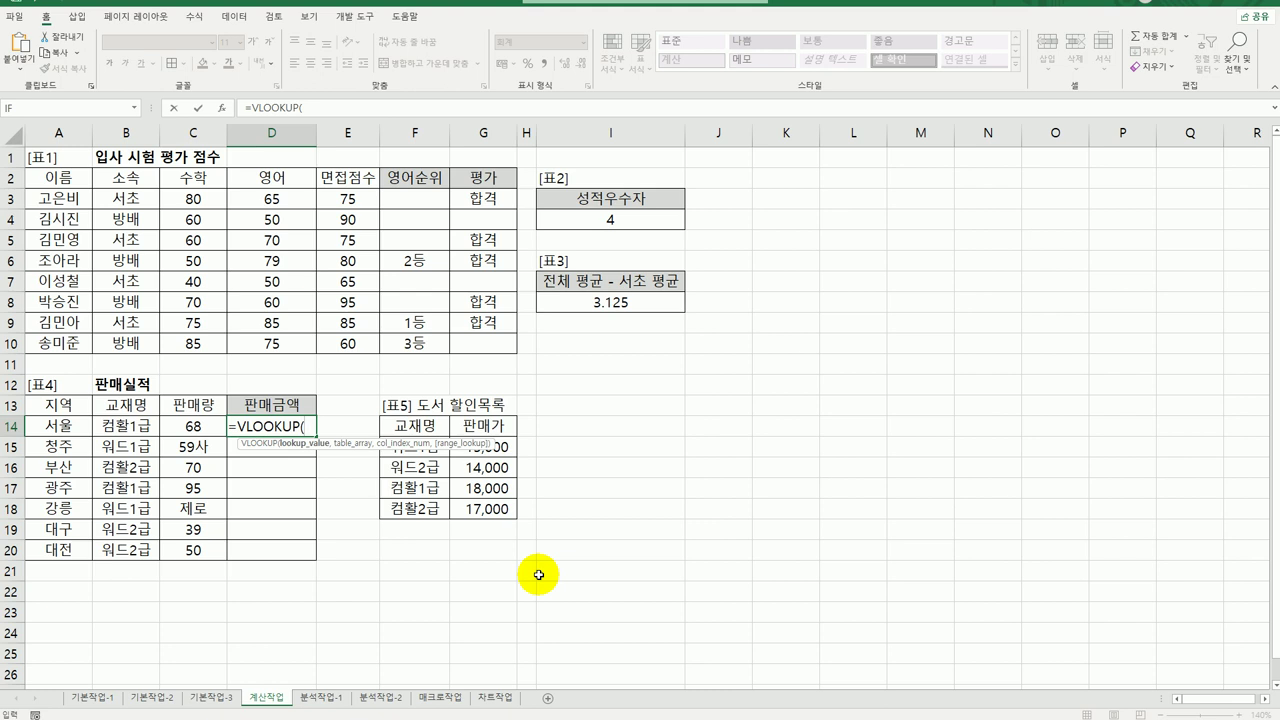
left_click(227, 108)
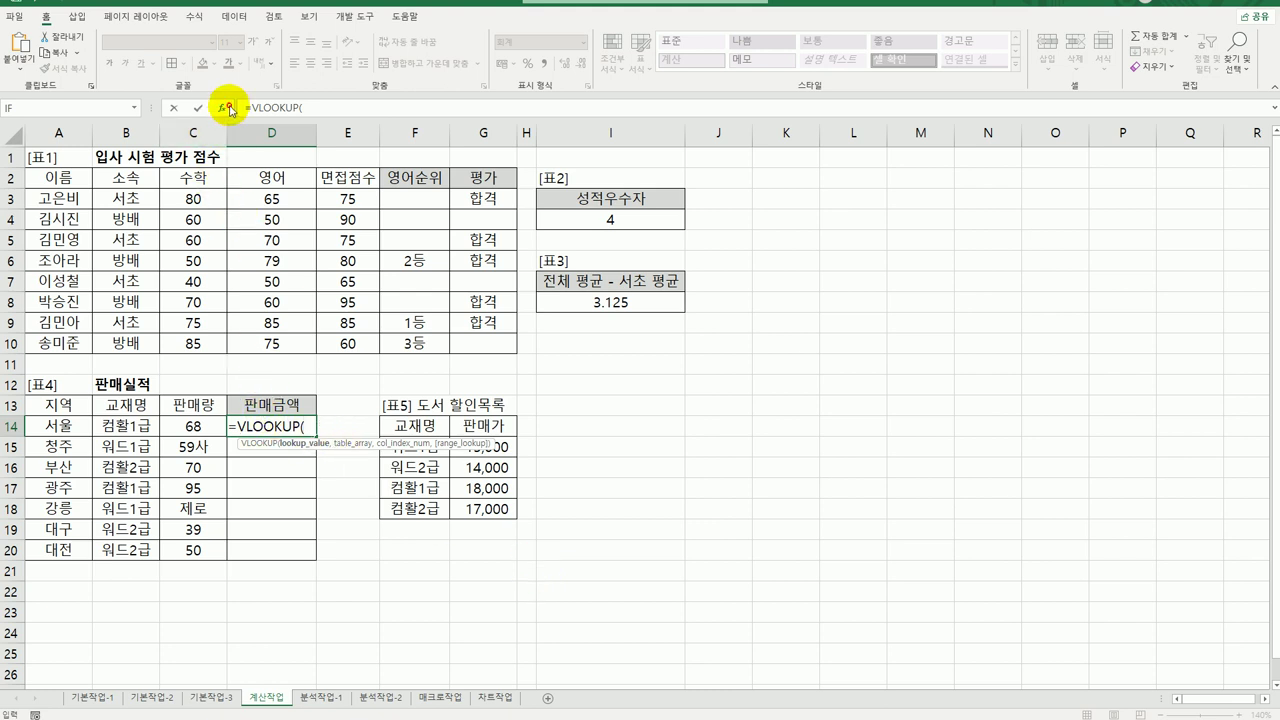
left_click(128, 427)
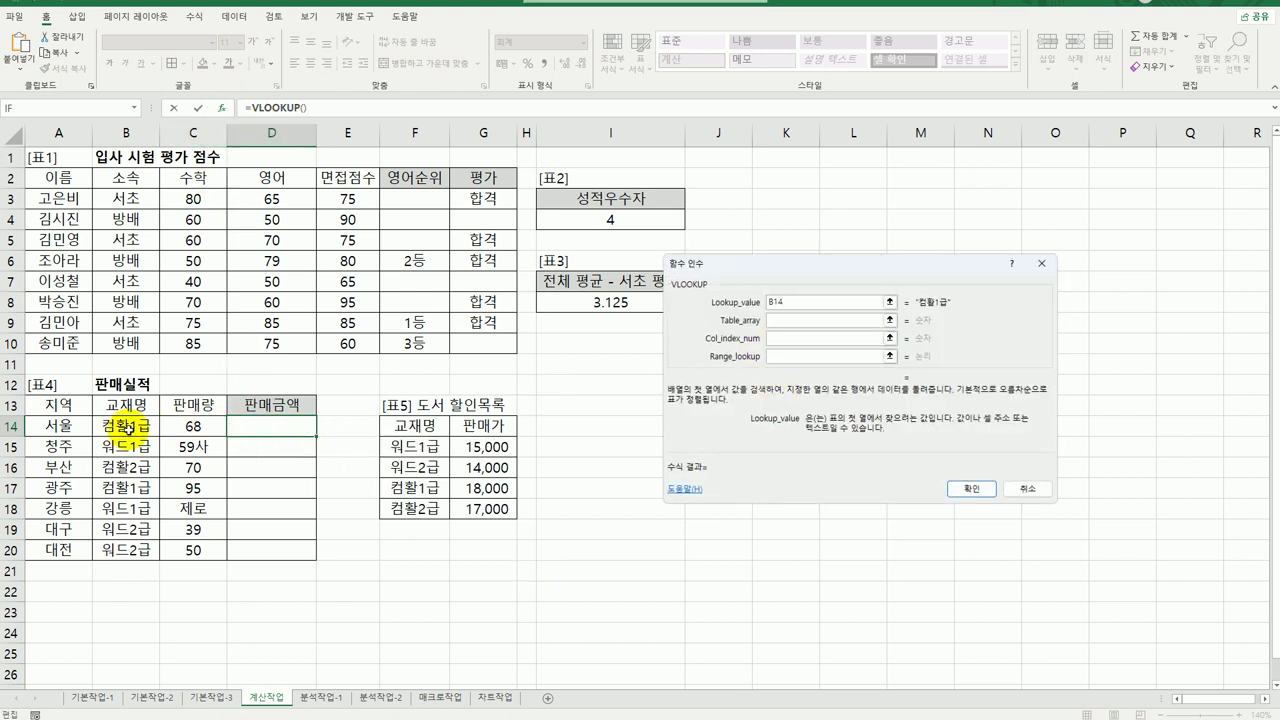
Set the VLOOKUP table array to $F$15:$G$18, column index to 2 and range lookup to 0, and fill the confirmed formula down to D20
left_click(800, 321)
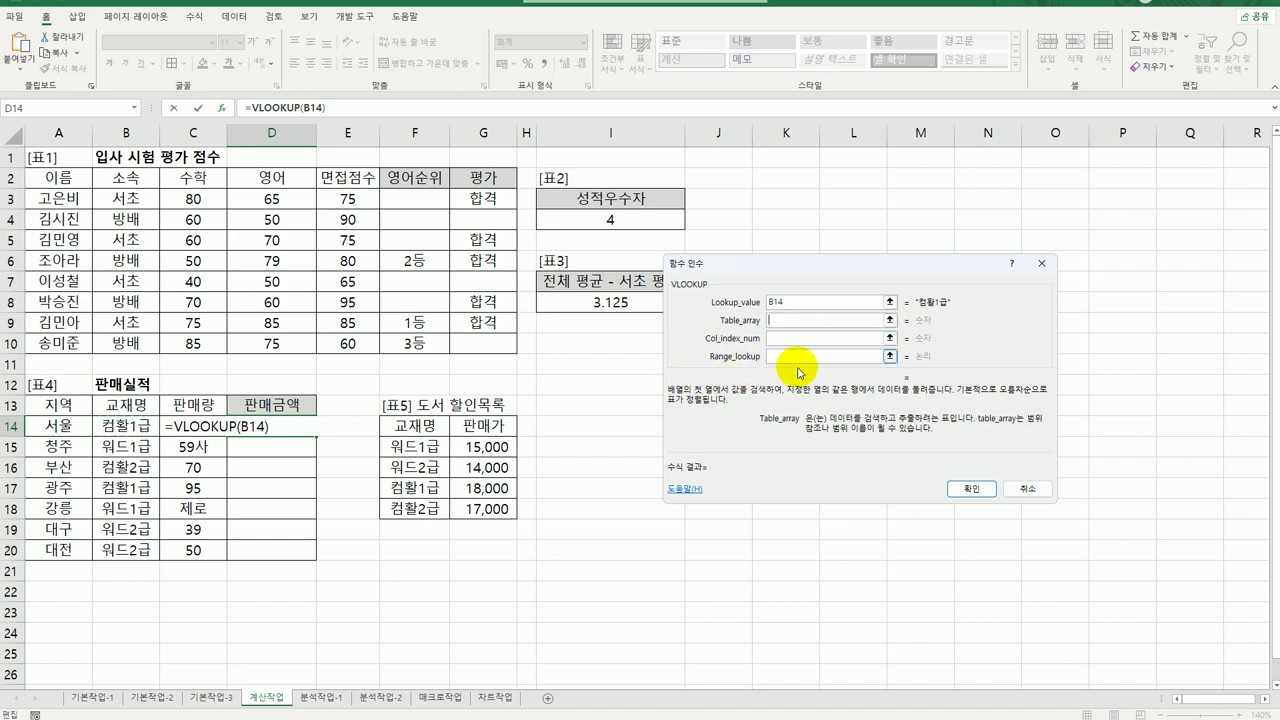
left_click_drag(425, 447, 471, 509)
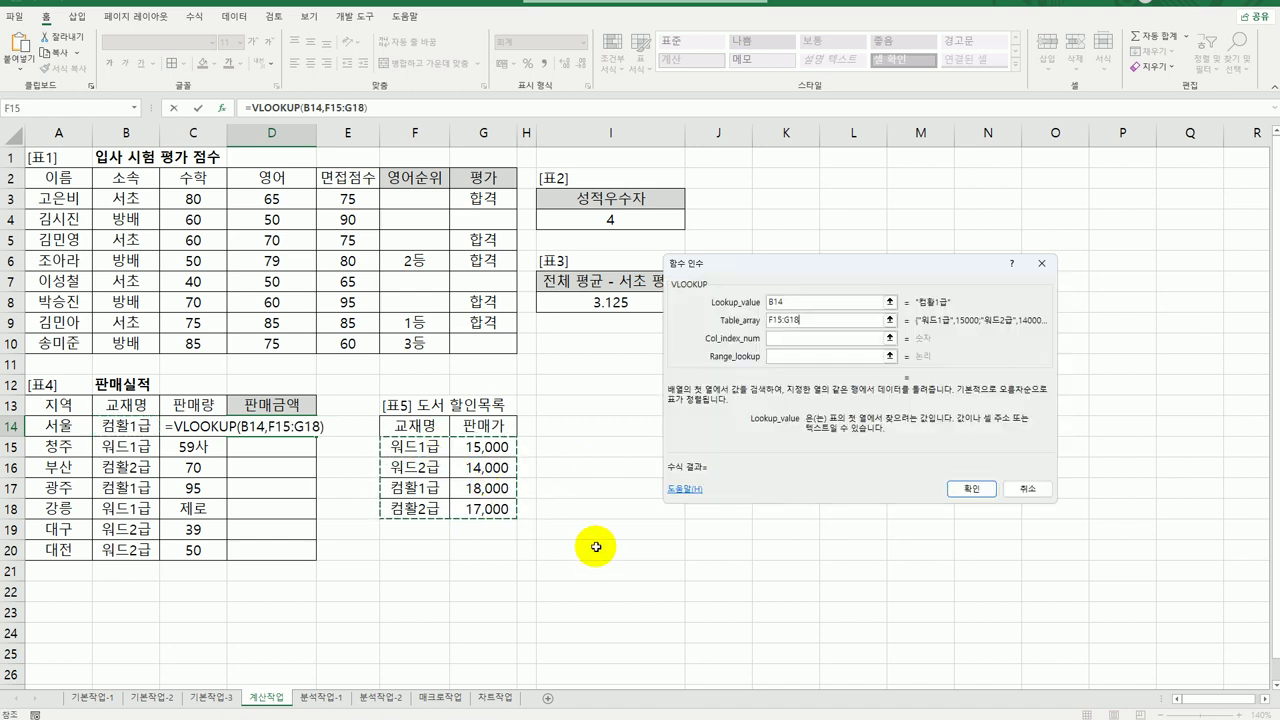
key("F4")
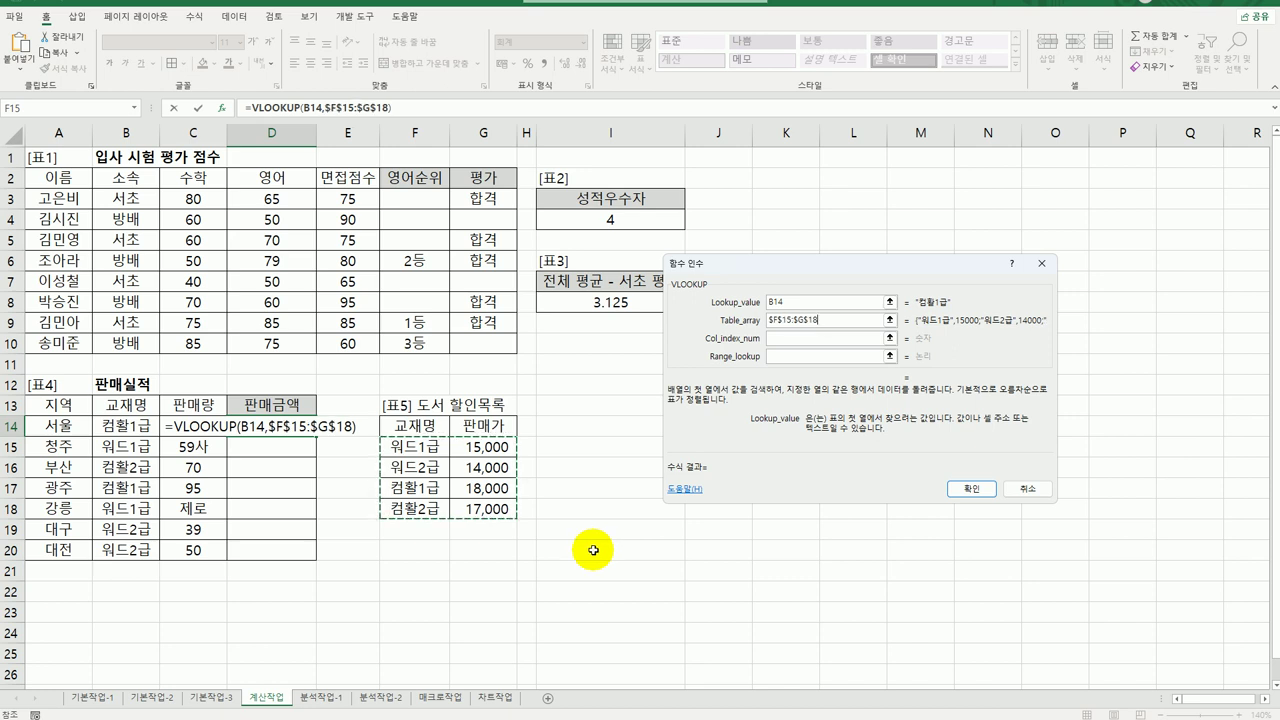
left_click(802, 338)
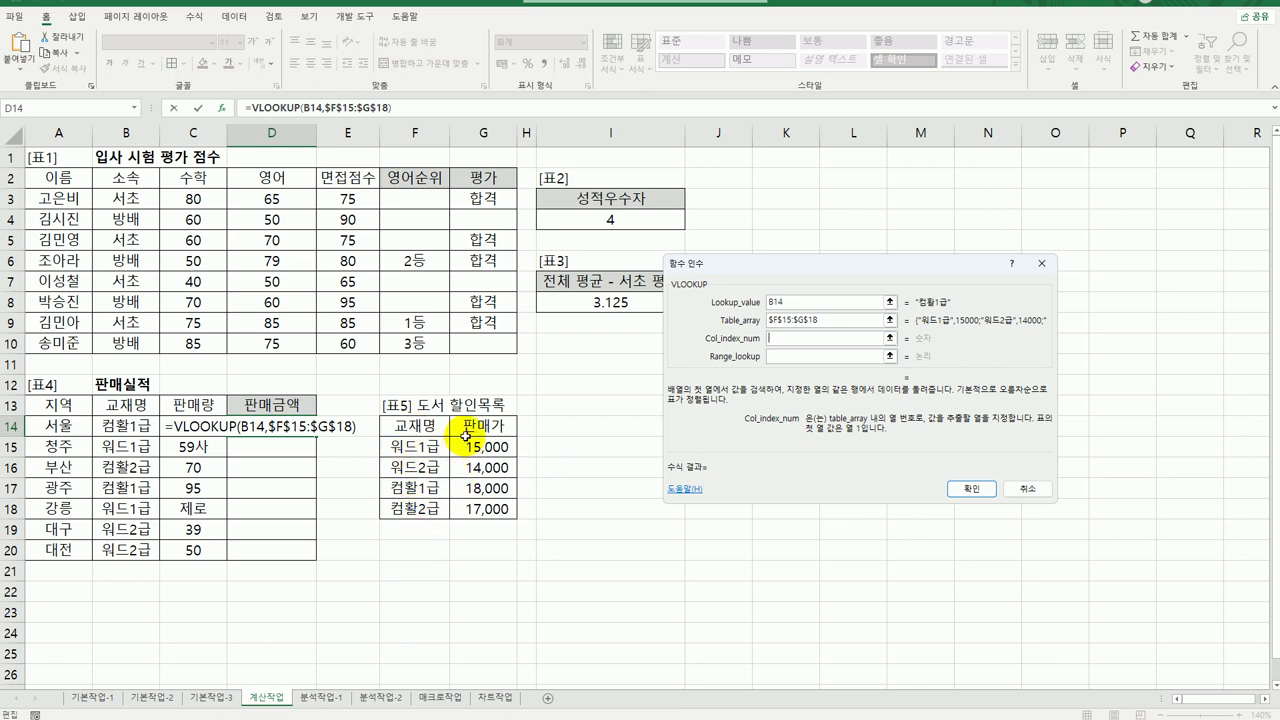
type("2")
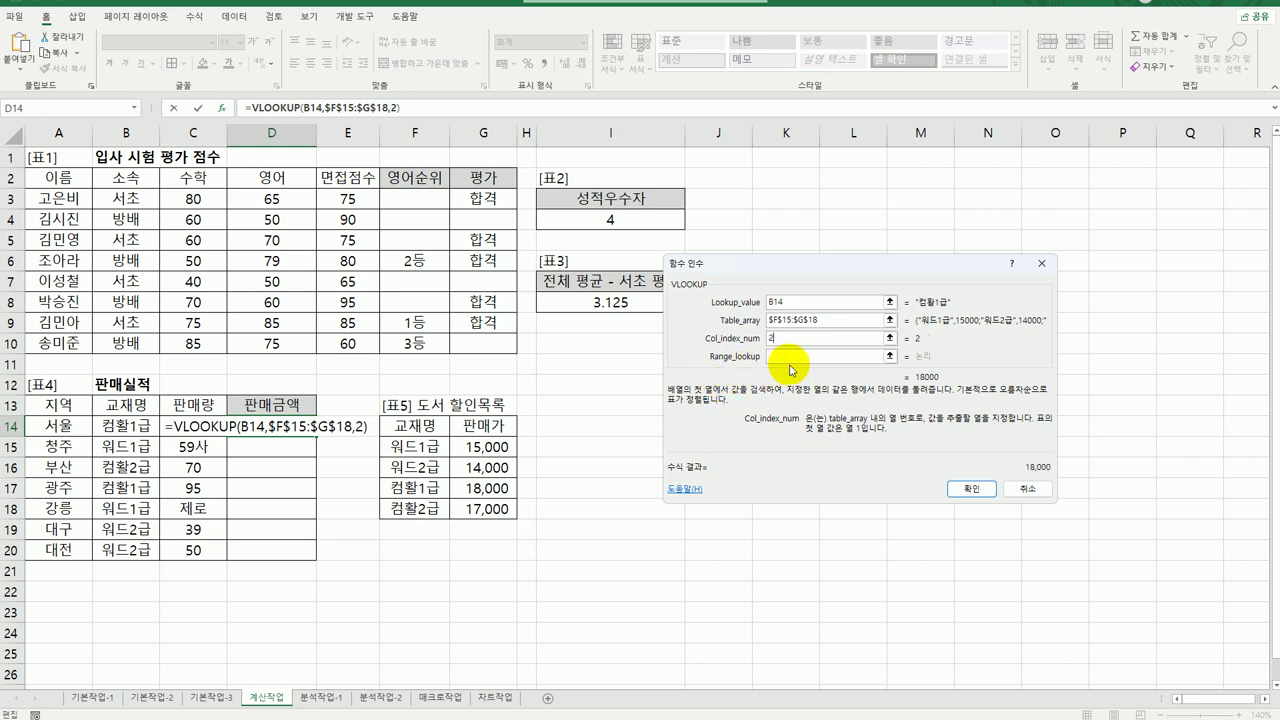
left_click(796, 357)
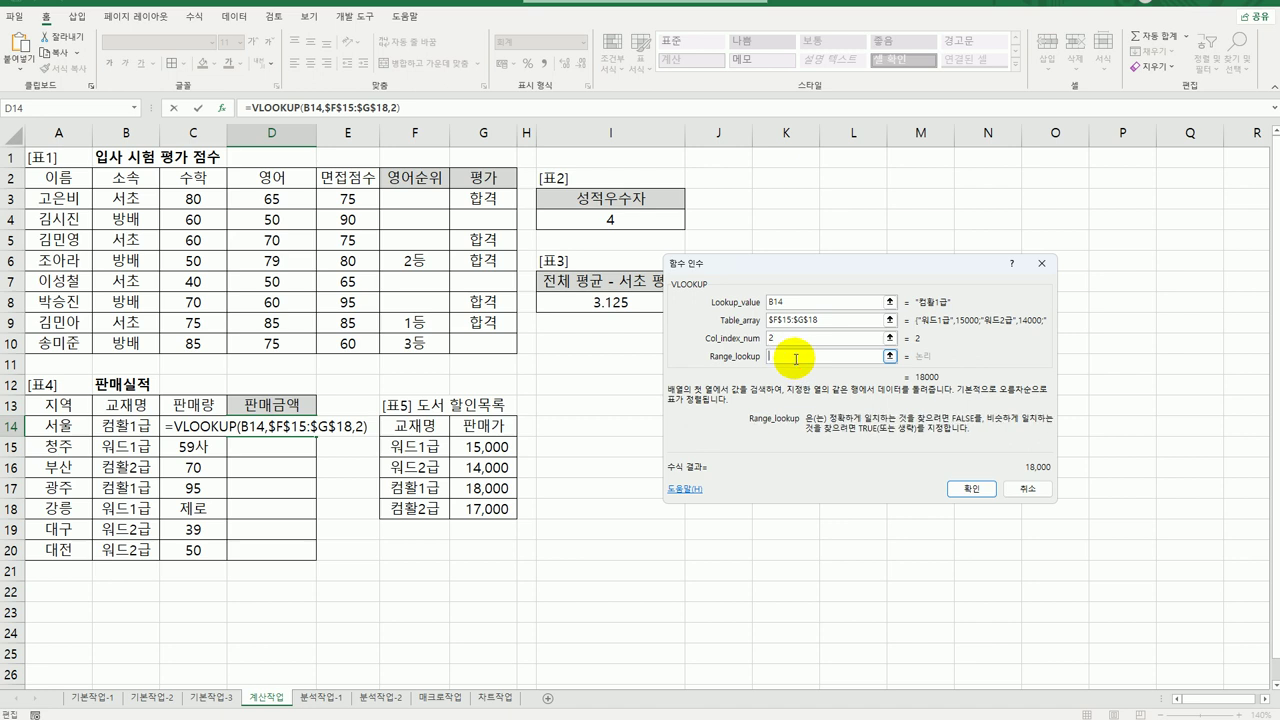
type("0")
left_click(971, 488)
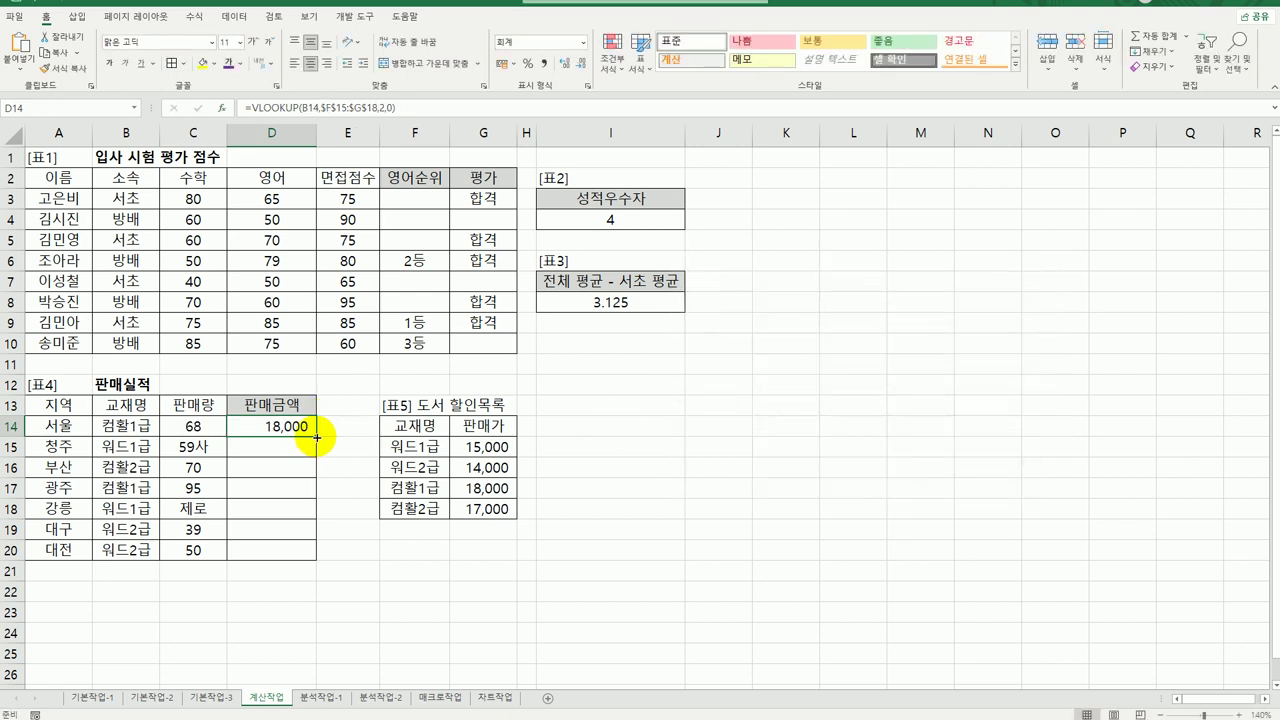
left_click_drag(315, 438, 300, 560)
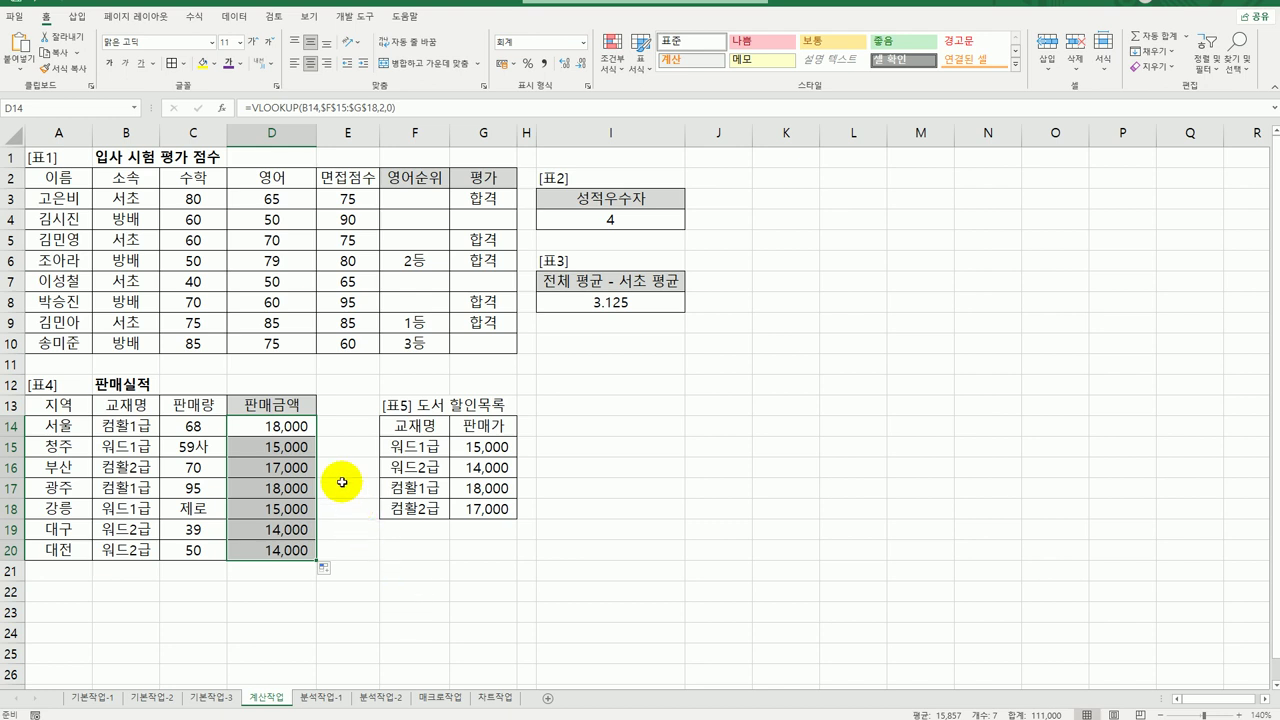
Multiply the VLOOKUP result in D14 by the sales quantity C14 and fill the updated formula down to D20
left_click(287, 430)
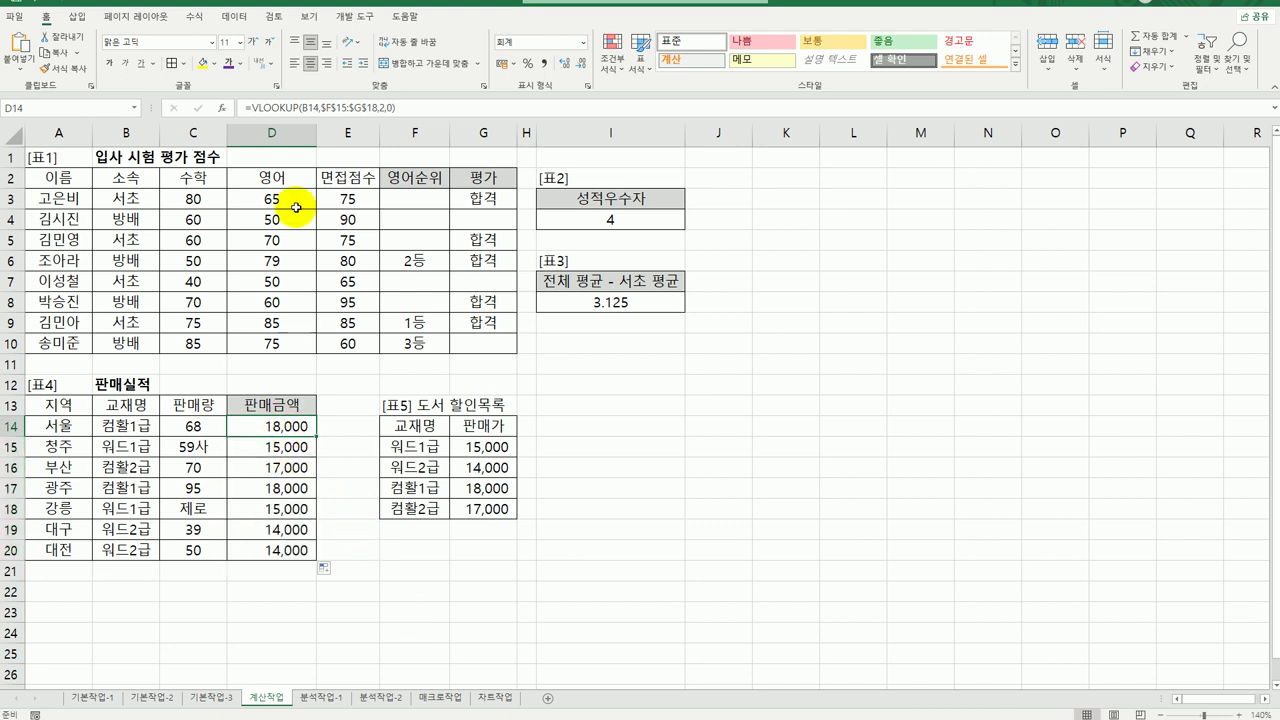
double_click(296, 430)
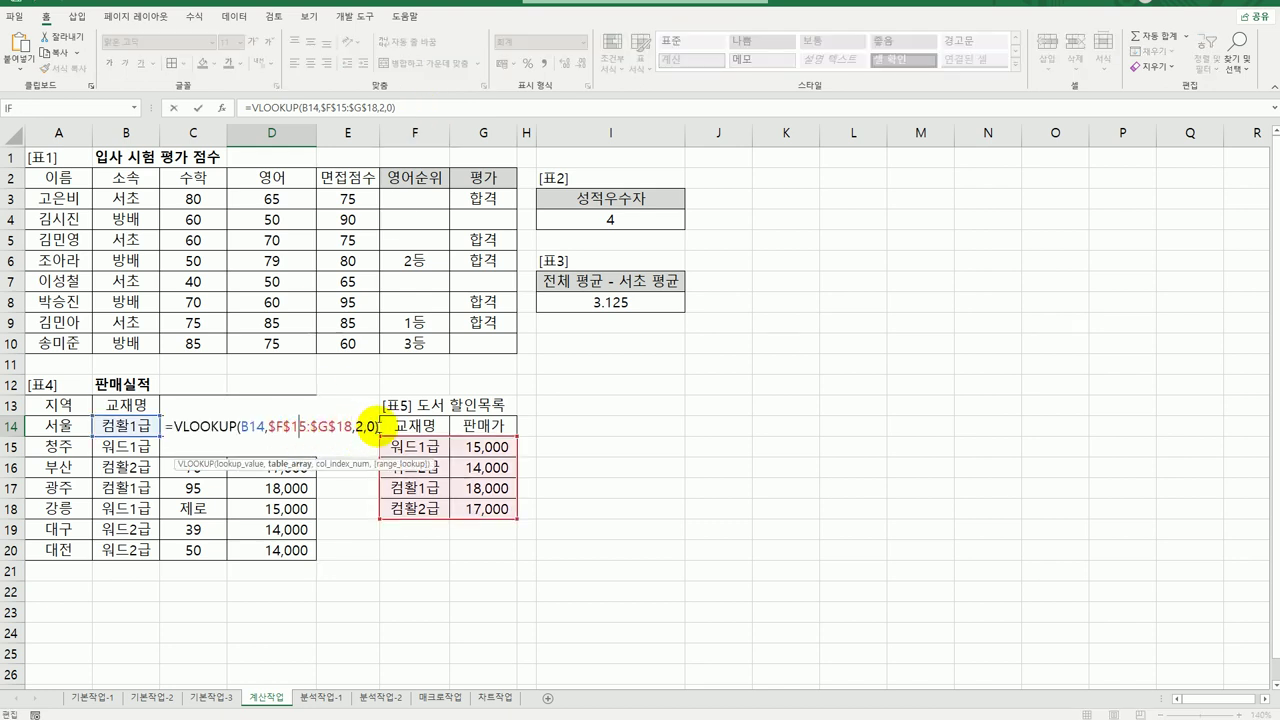
left_click(380, 427)
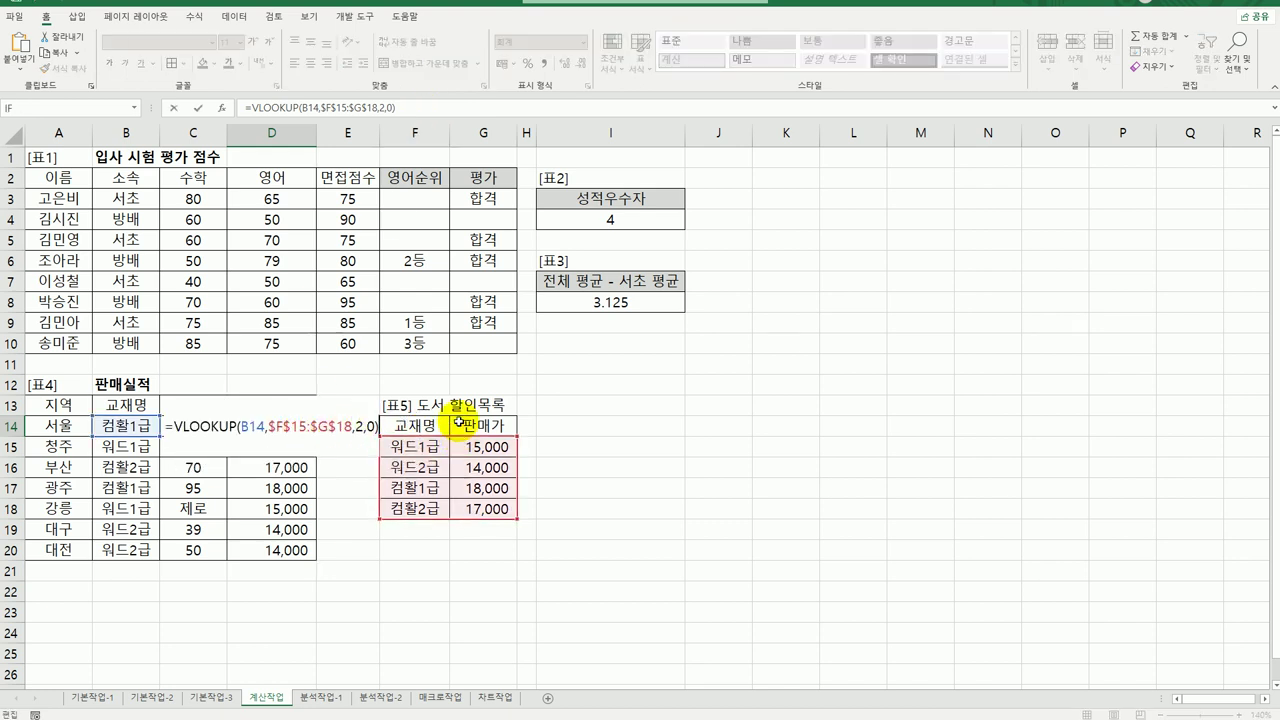
type("*")
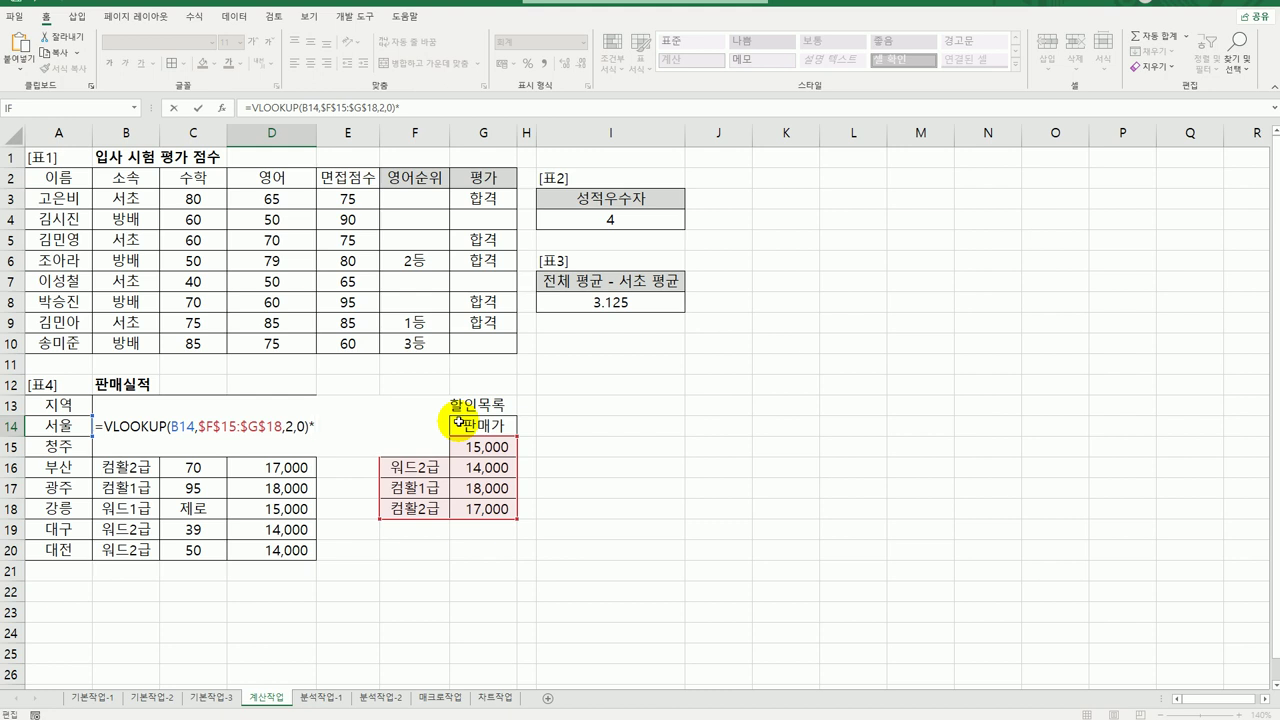
left_click(188, 466)
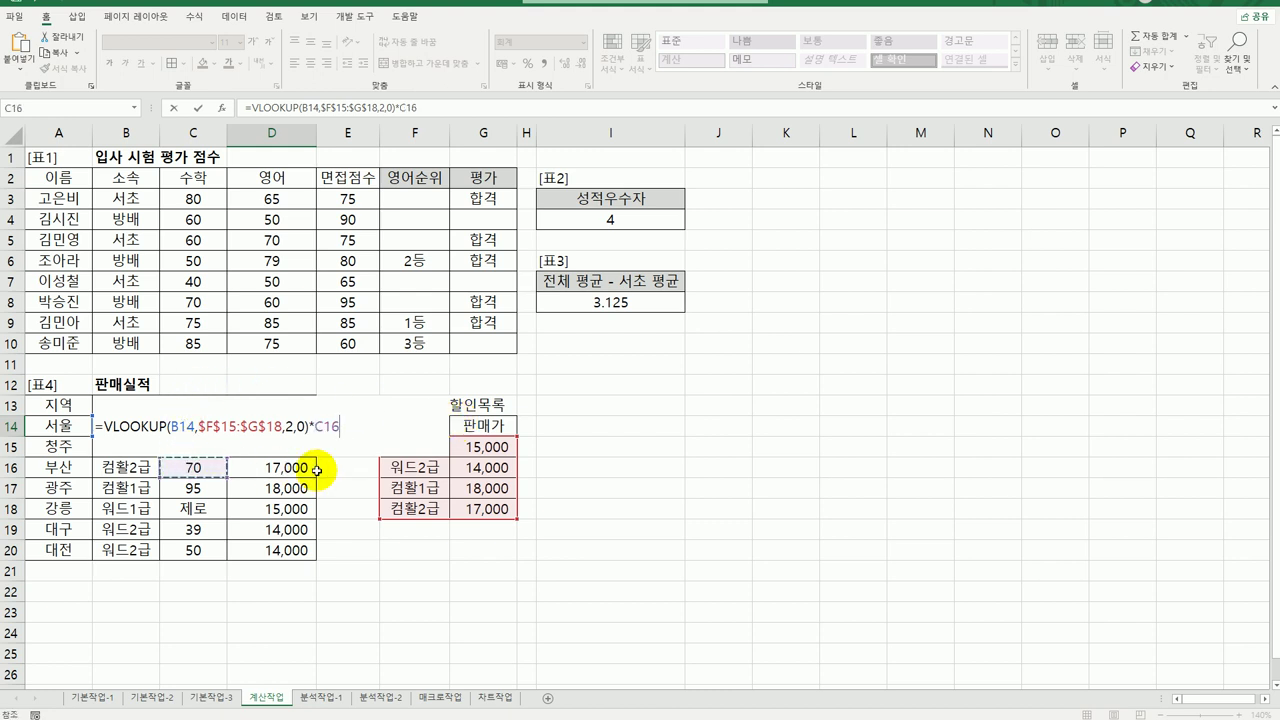
key("BackSpace")
type("4")
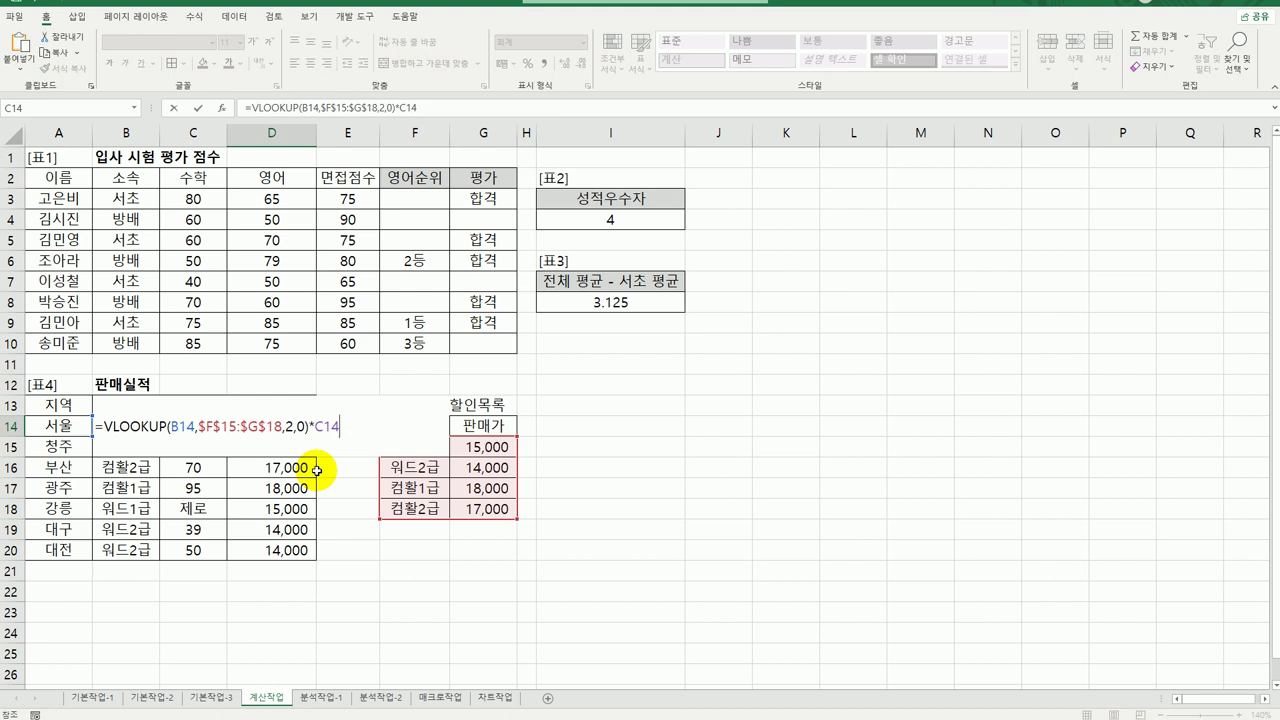
key("Return")
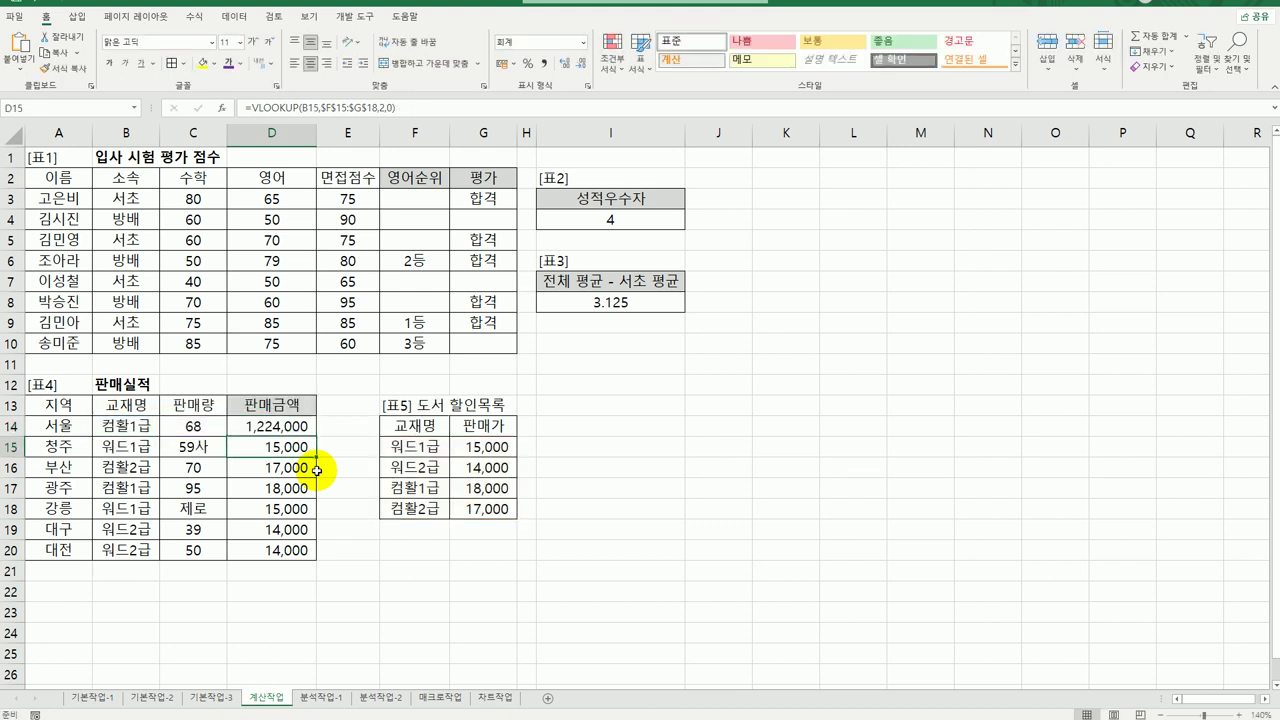
left_click(310, 427)
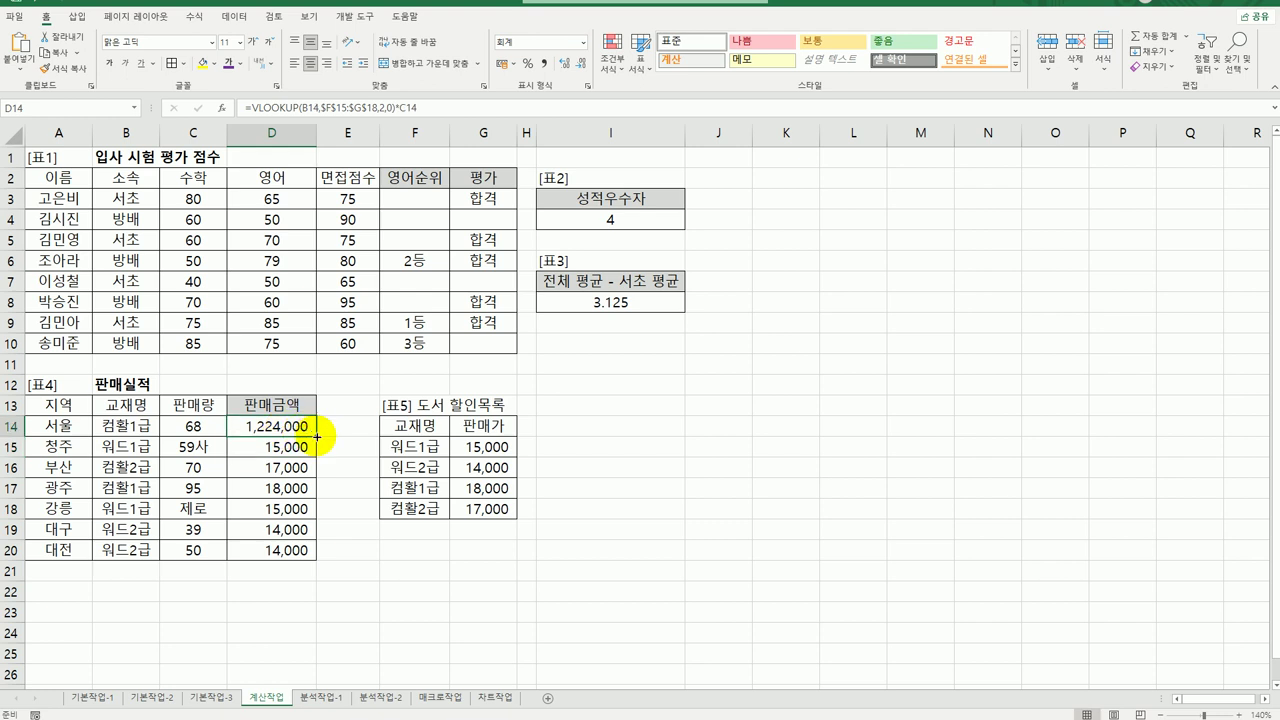
left_click_drag(317, 436, 306, 562)
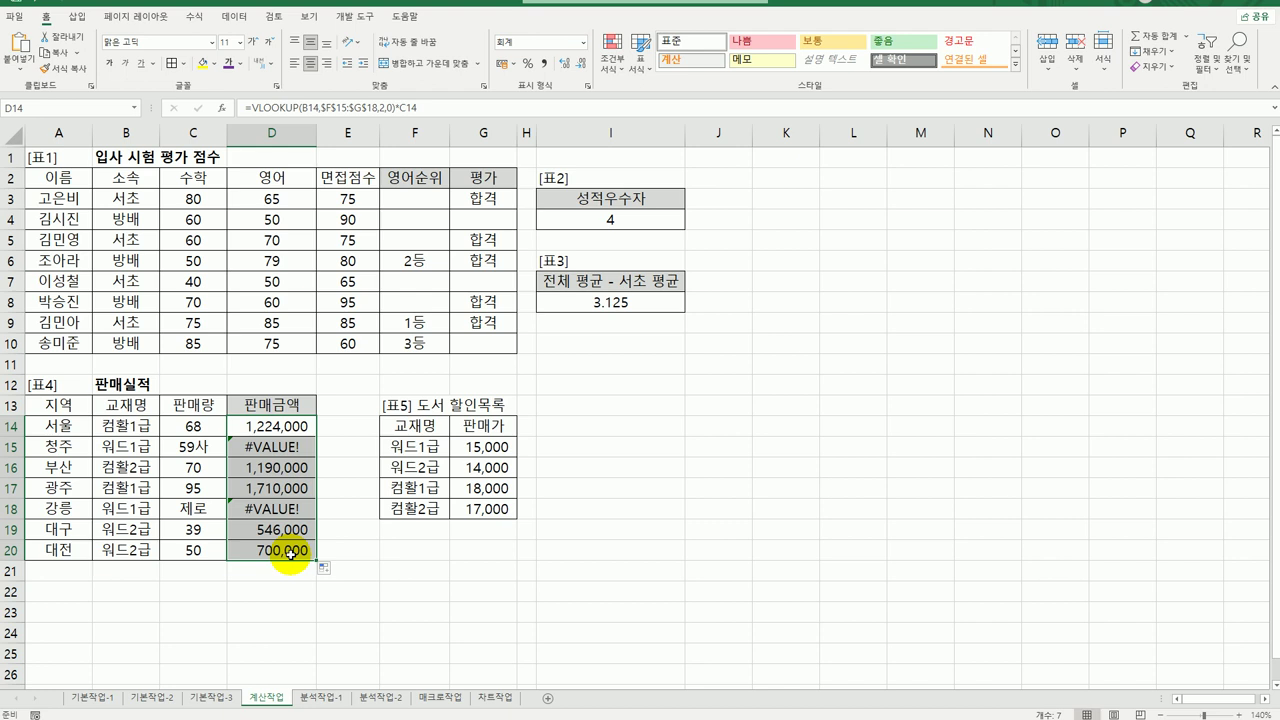
Wrap the VLOOKUP product formula in D14 in an IFERROR function and open the function's arguments
left_click(193, 447)
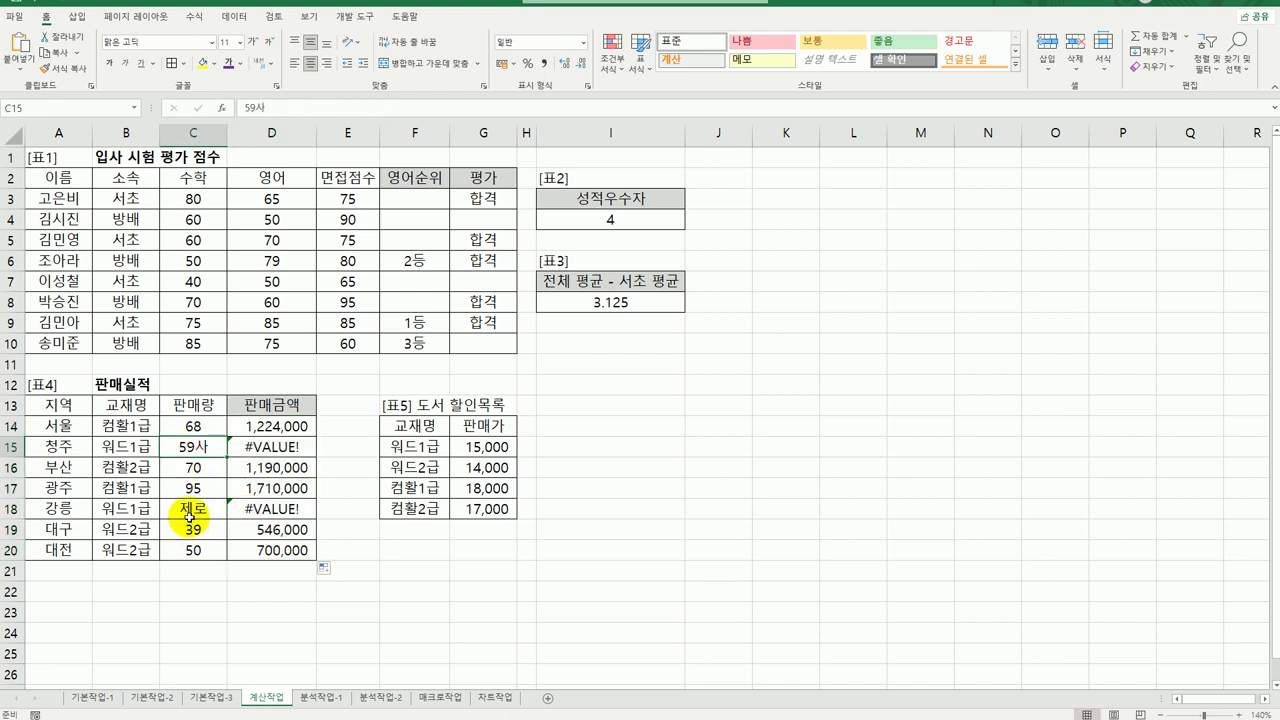
left_click(293, 426)
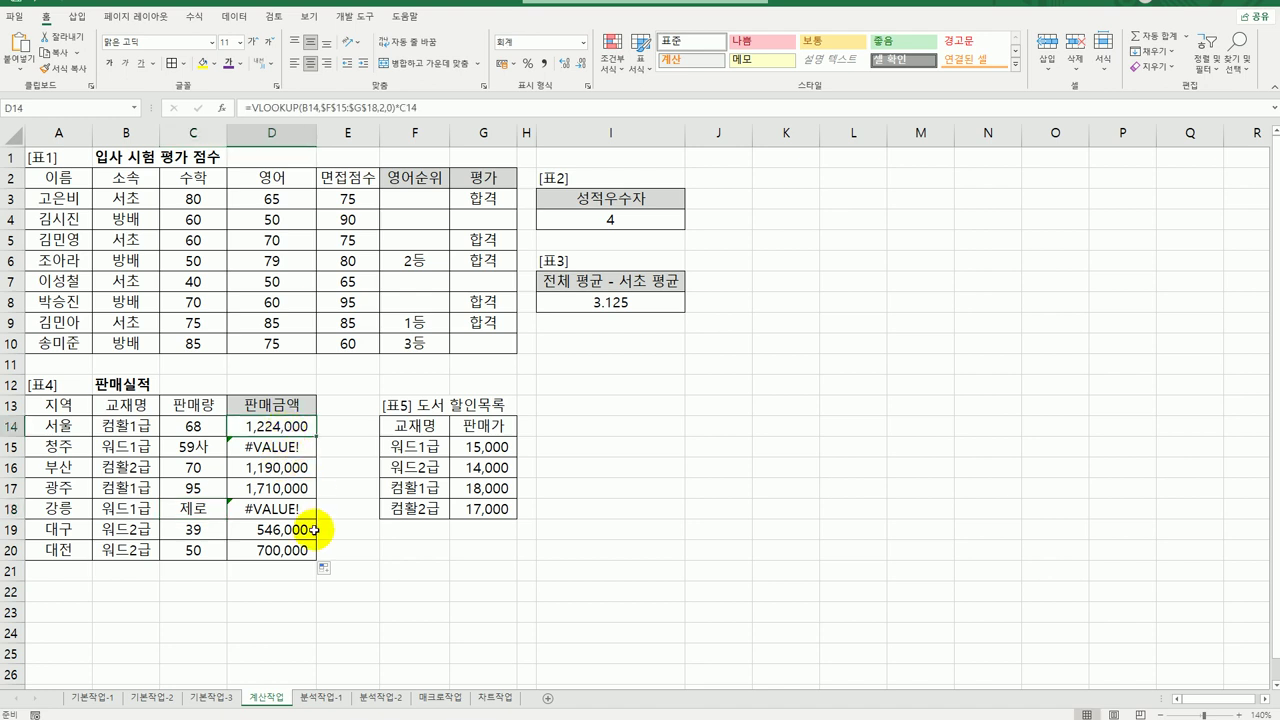
left_click(247, 425)
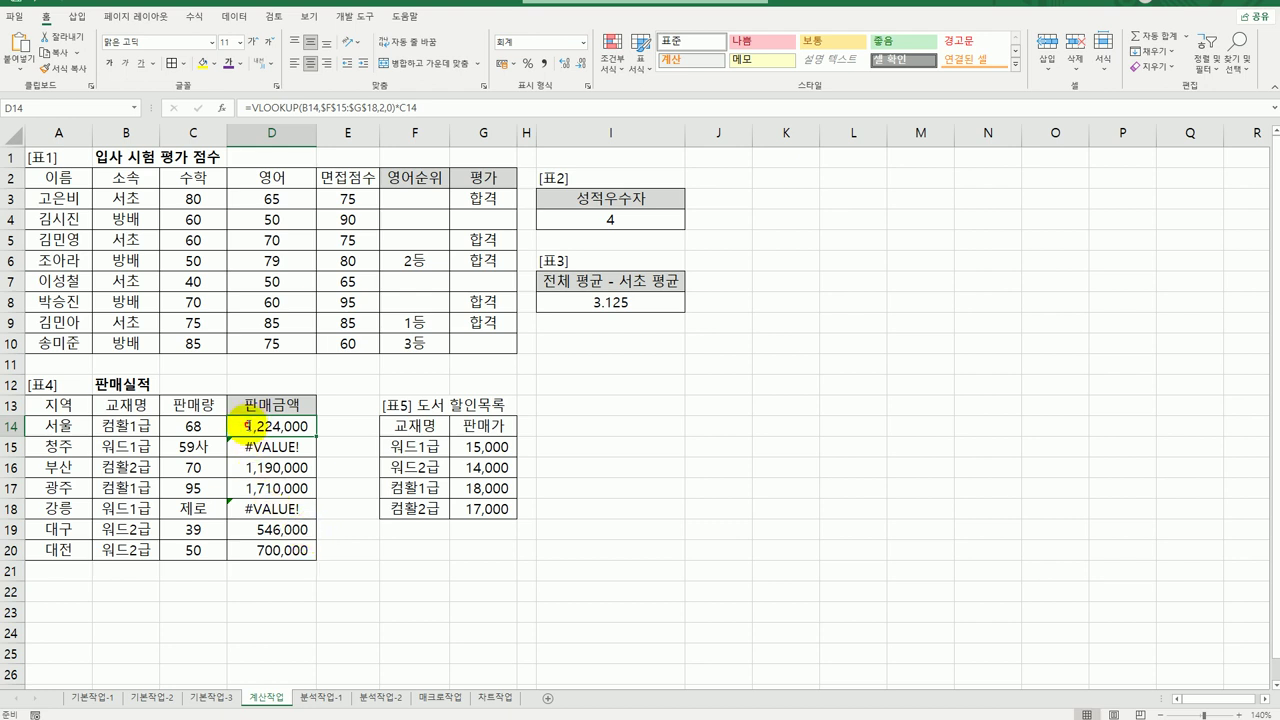
double_click(247, 425)
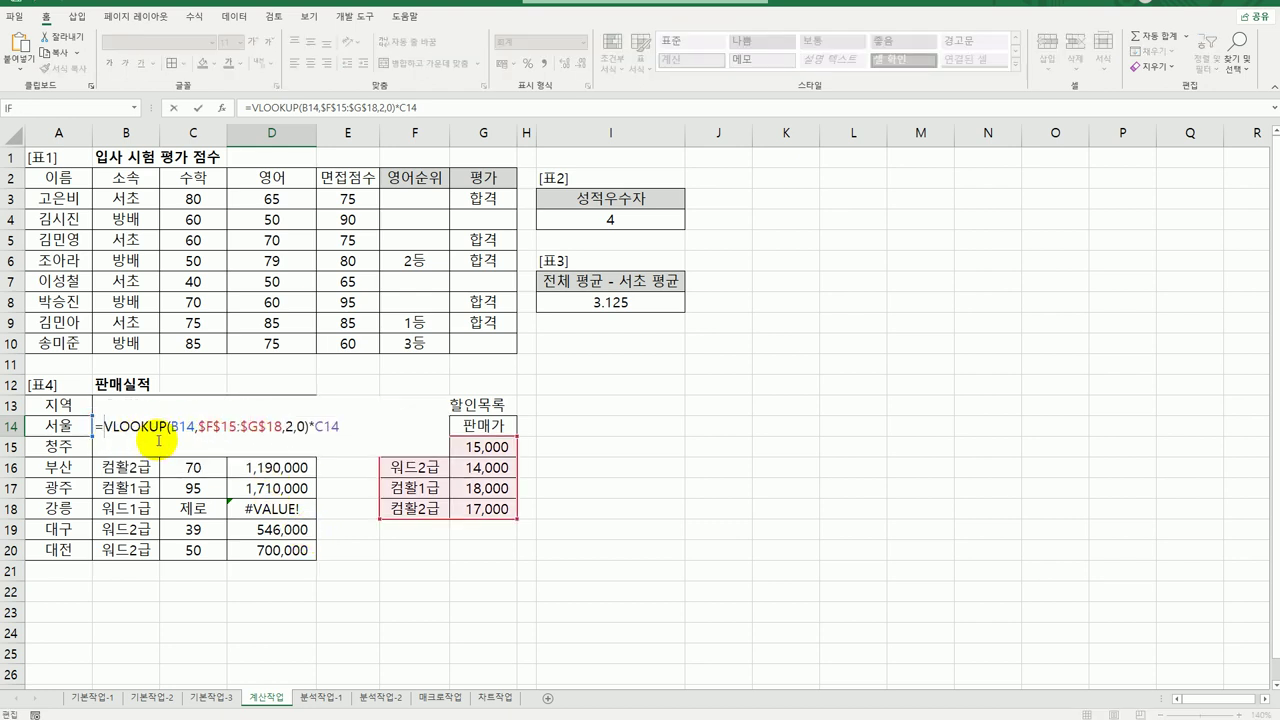
type("if")
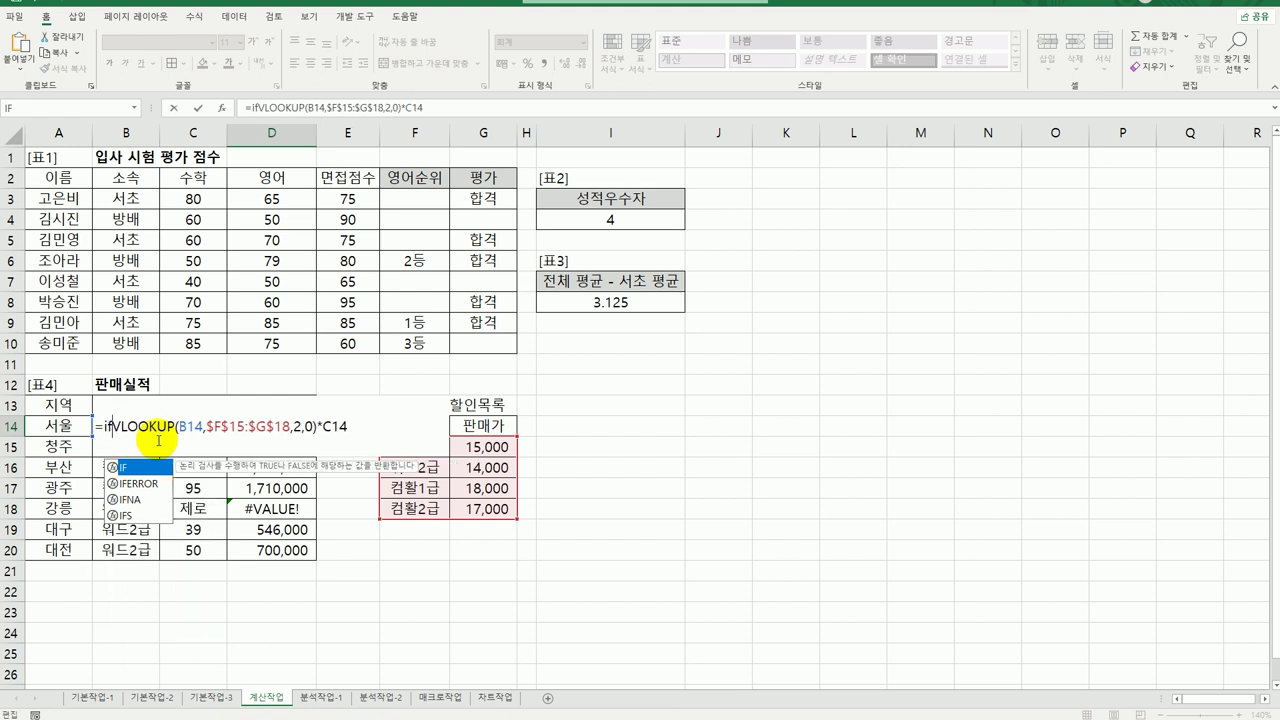
key("Down")
key("Tab")
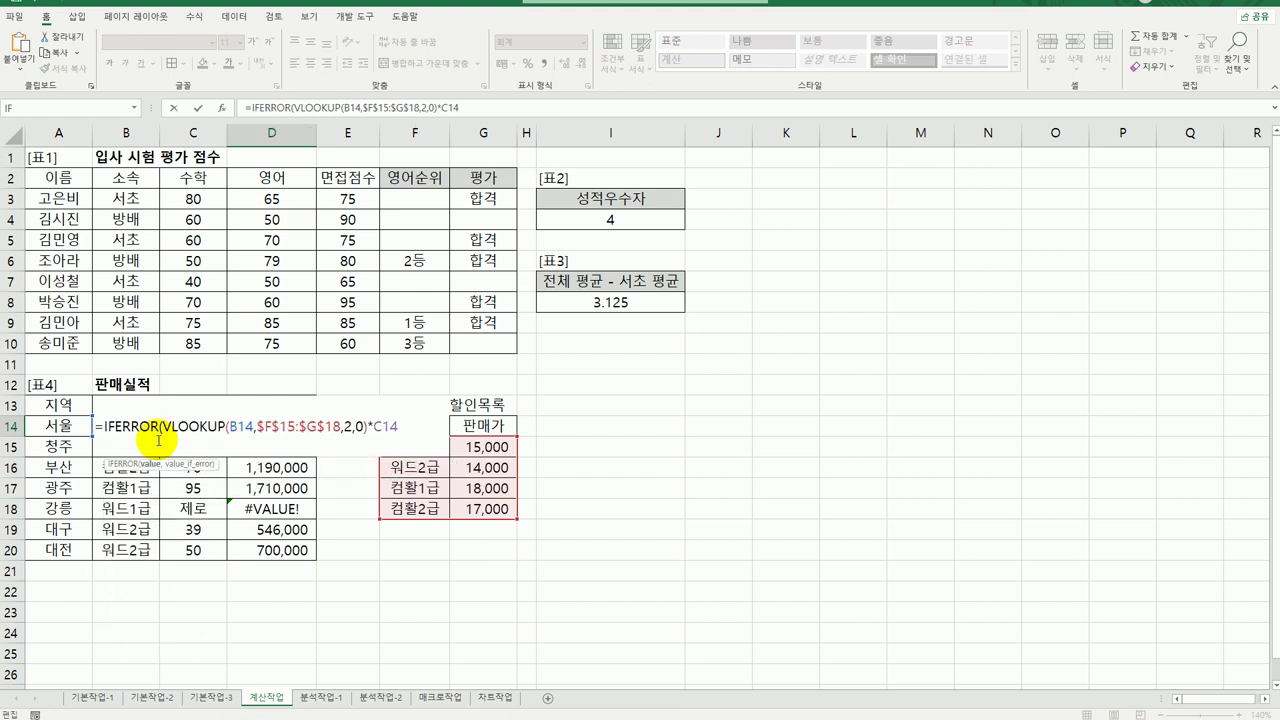
left_click(222, 107)
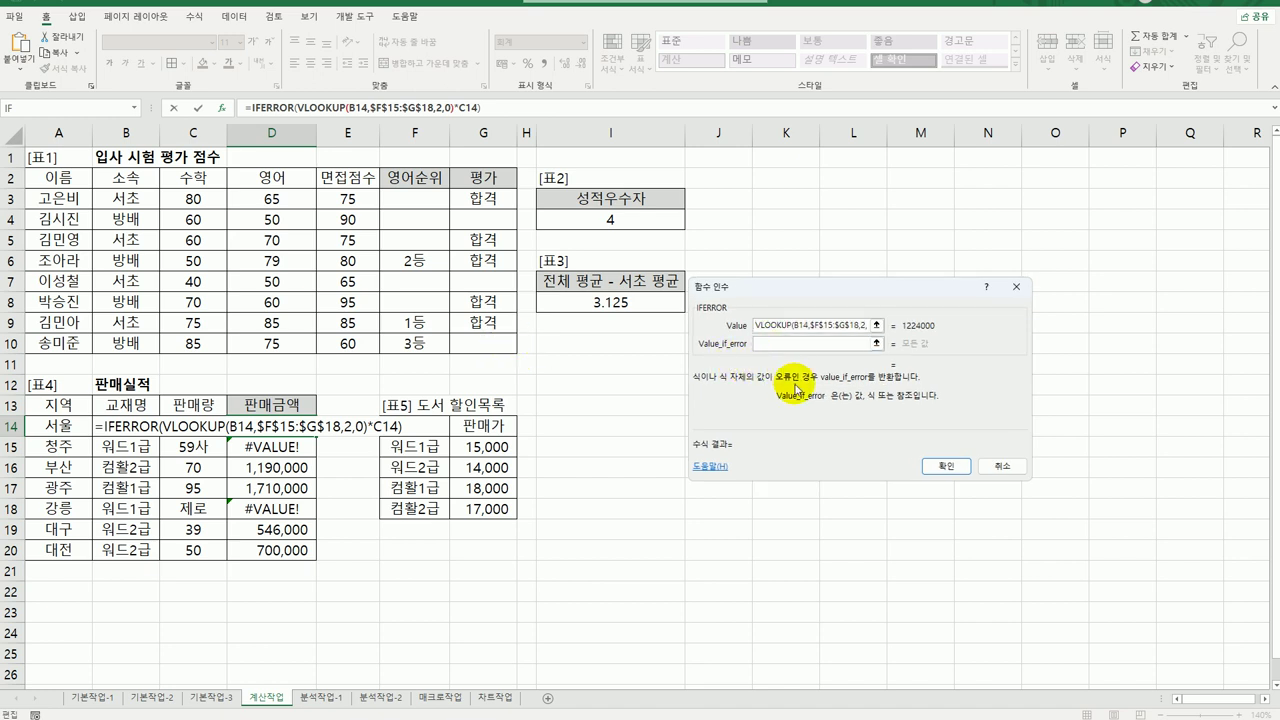
Set the IFERROR error value to 판매량오류, confirm the formula and fill it down to D20
type("판매량오류")
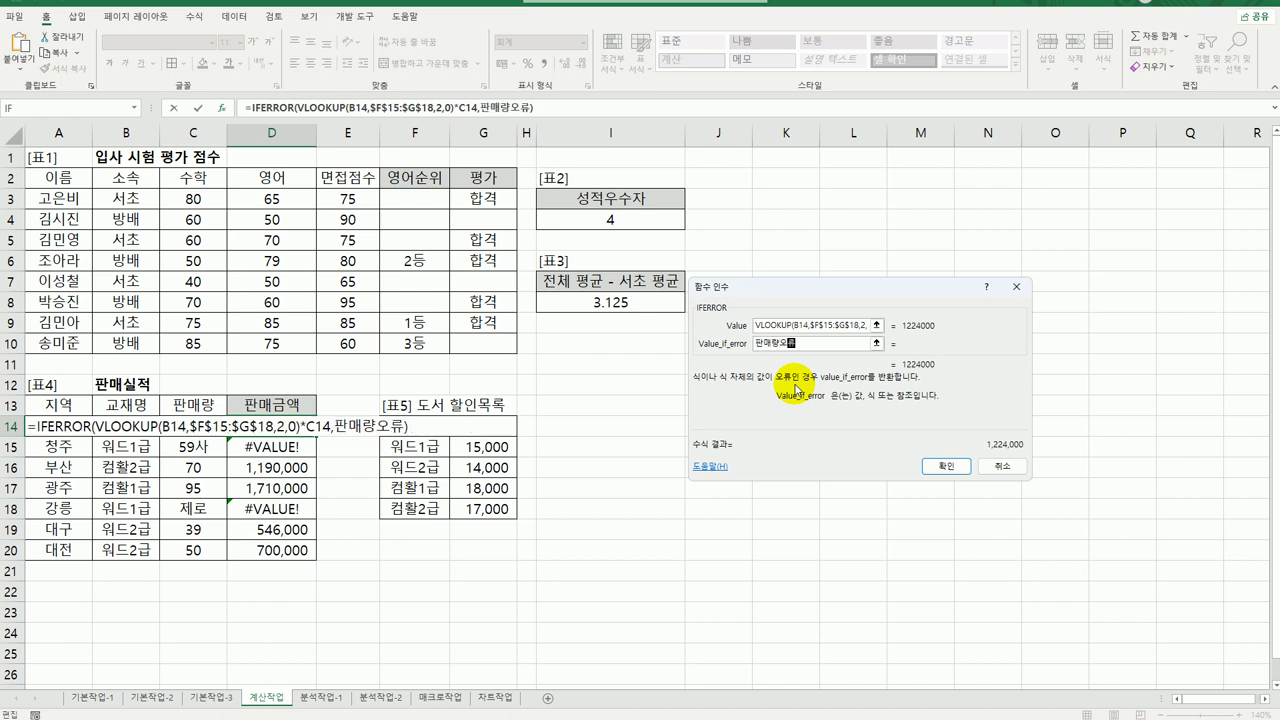
left_click(946, 466)
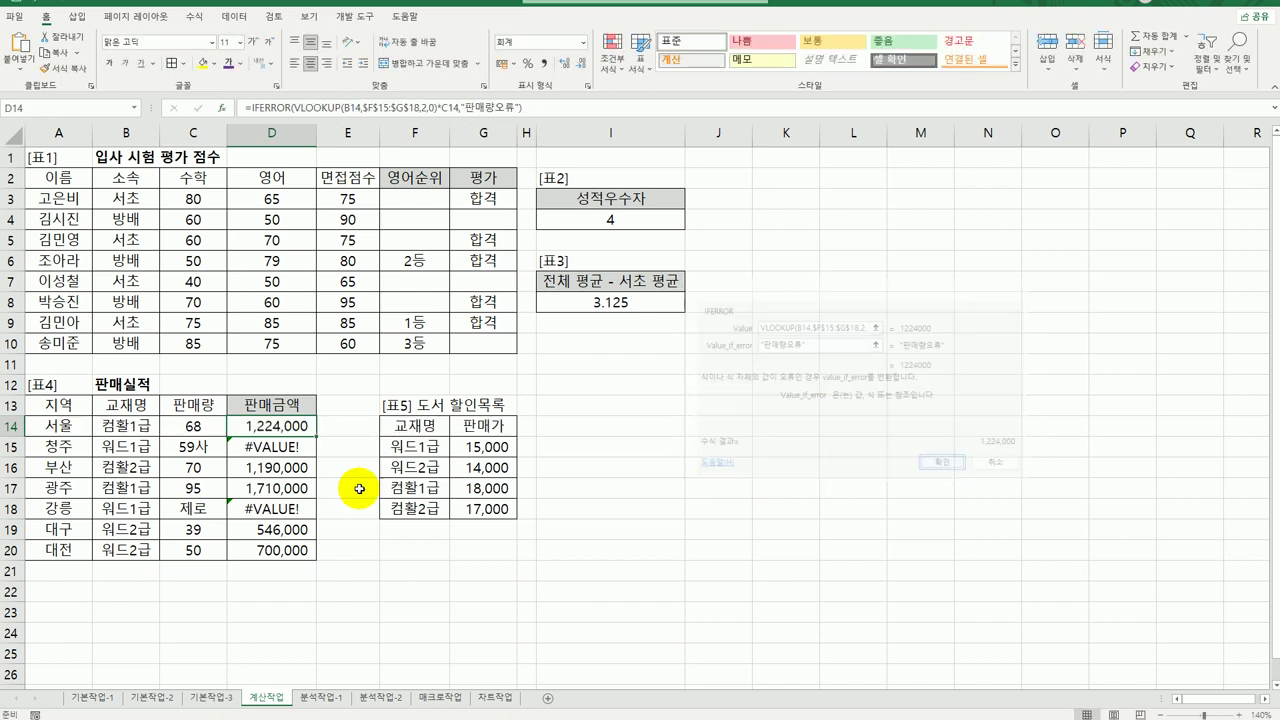
left_click_drag(317, 437, 303, 553)
left_click(275, 428)
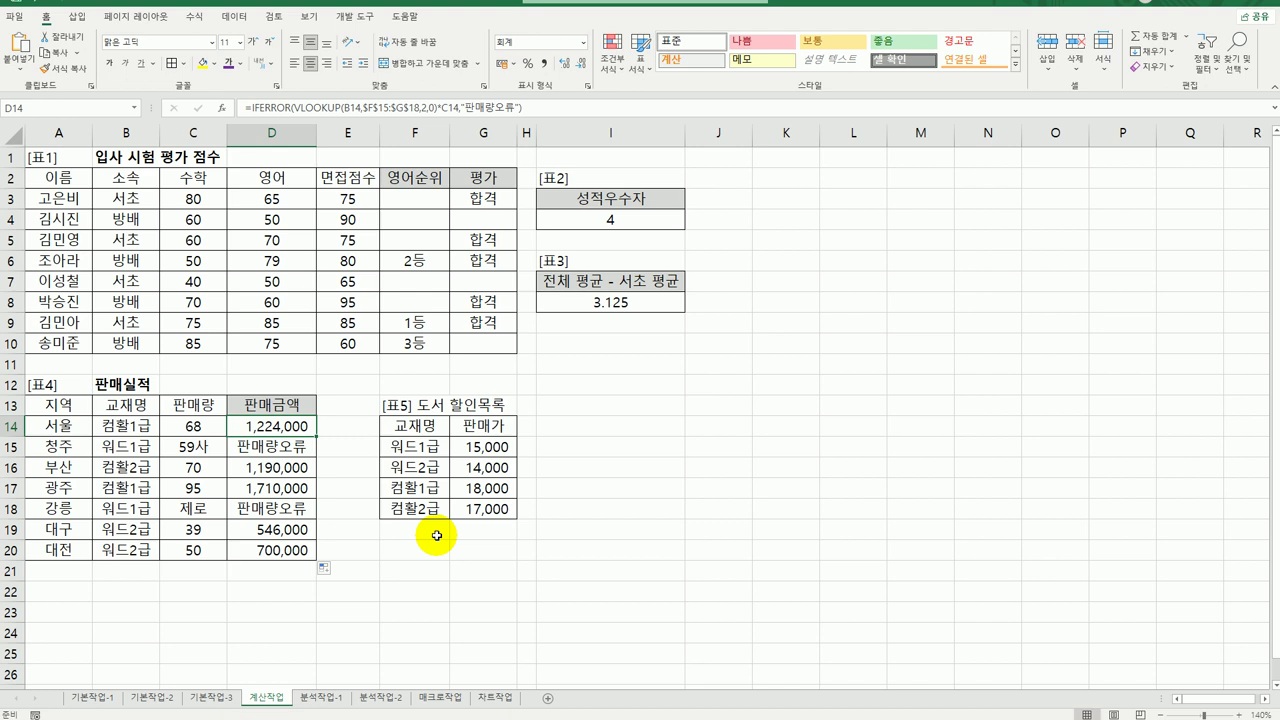
On the 분석작업-1 sheet, enter the wildcard product names W*, T*, S* and M* in G3:G6 of 표2
left_click(334, 698)
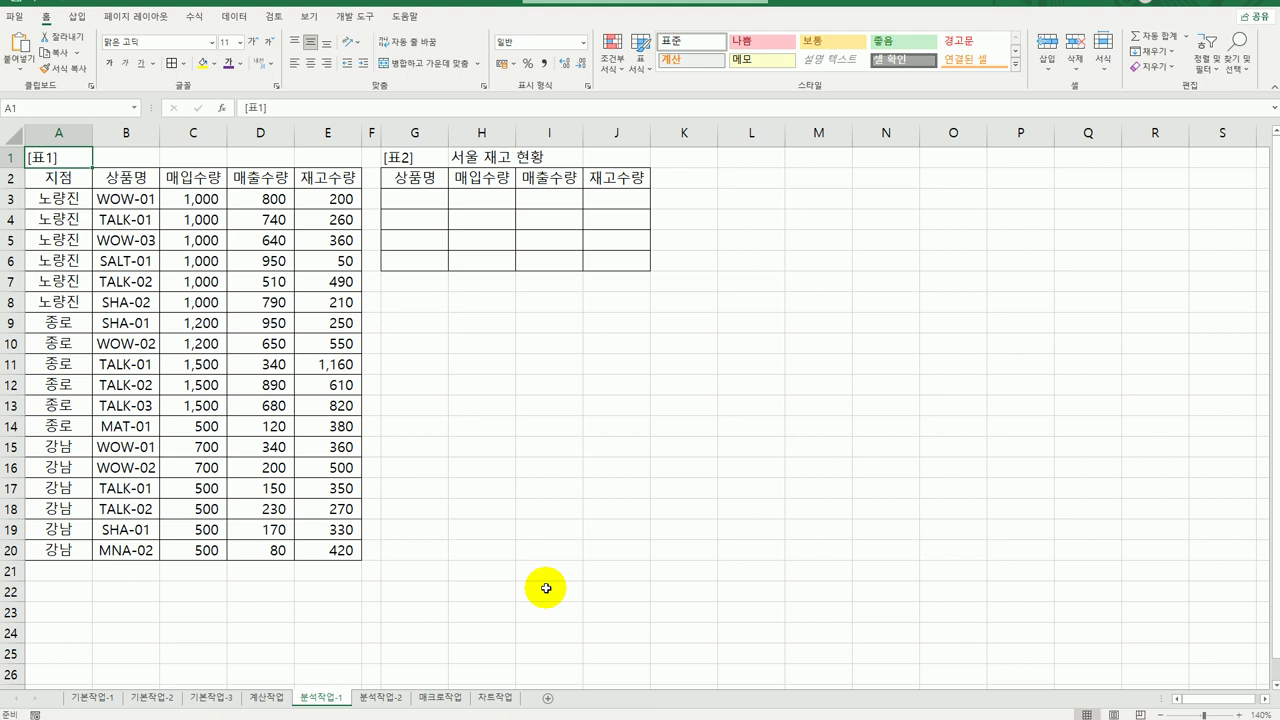
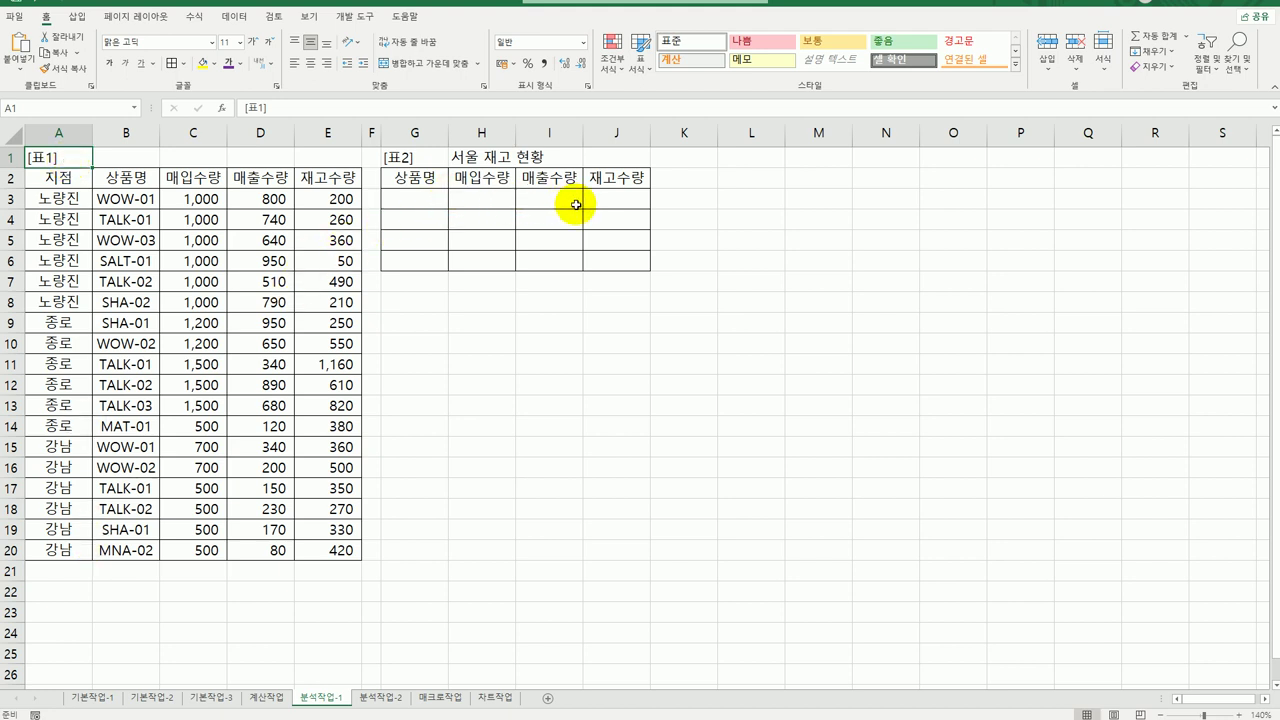
left_click(422, 198)
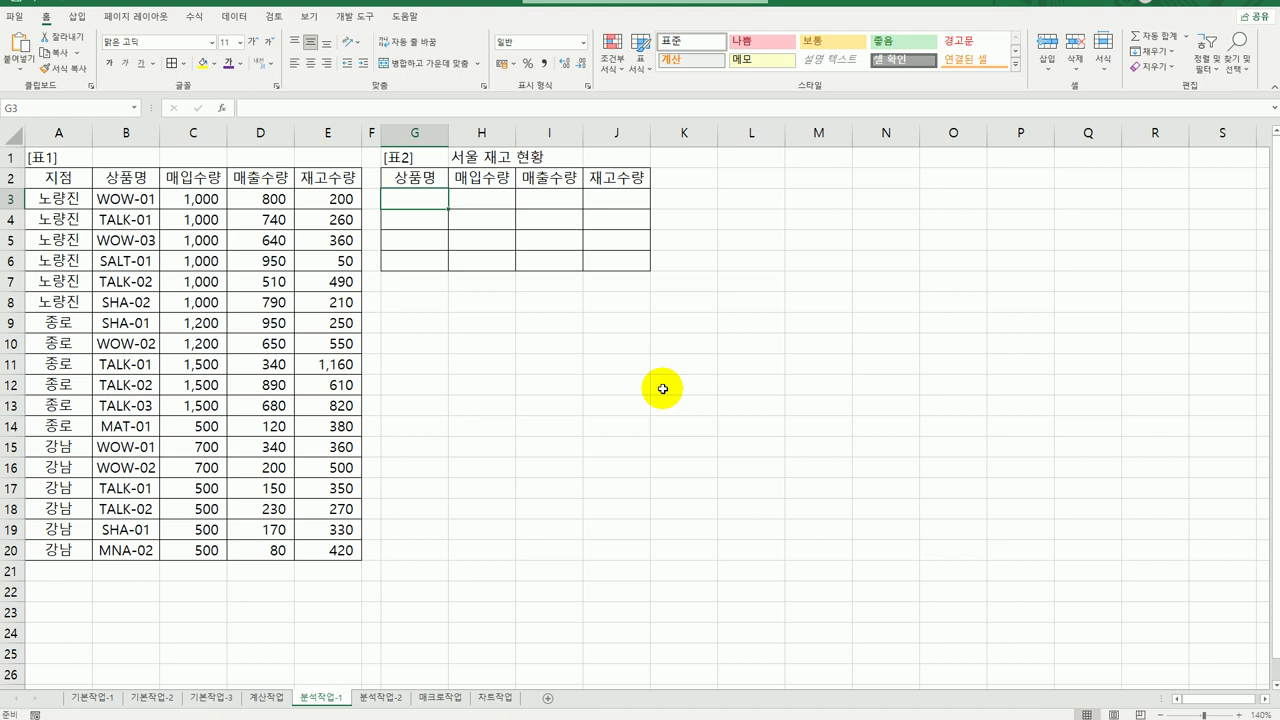
type("W")
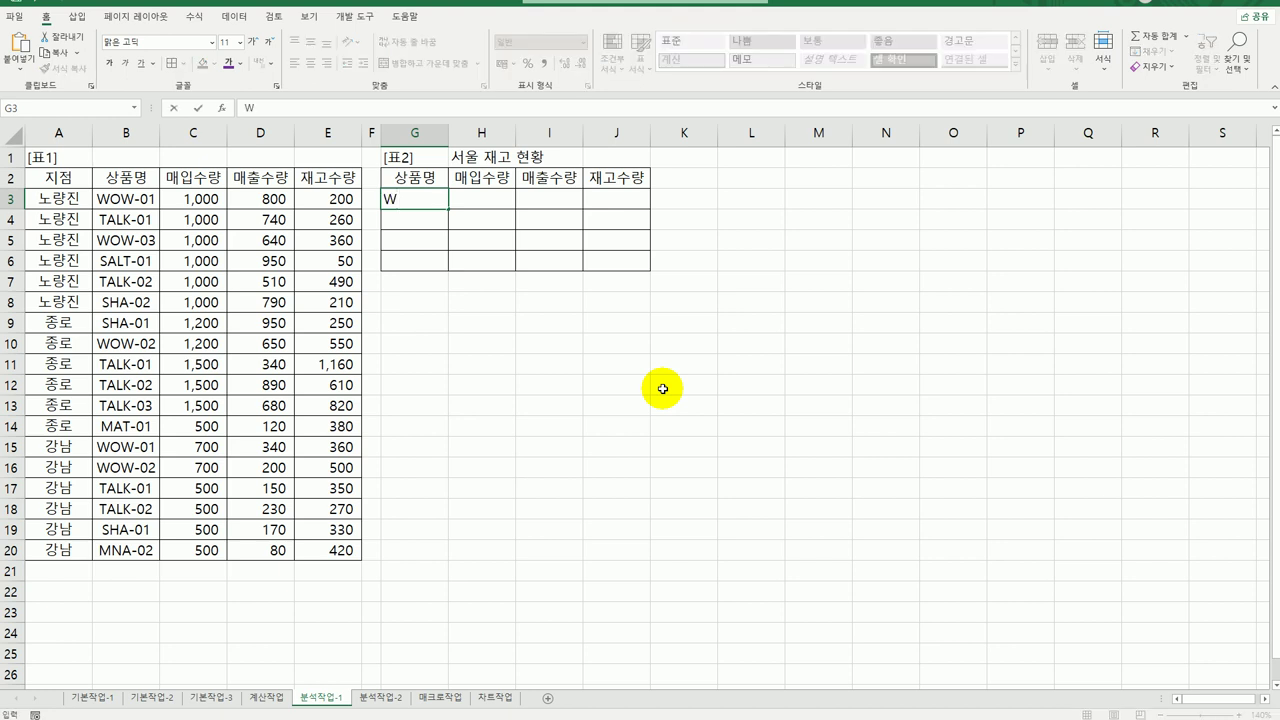
type("*'")
key("Return")
type("T")
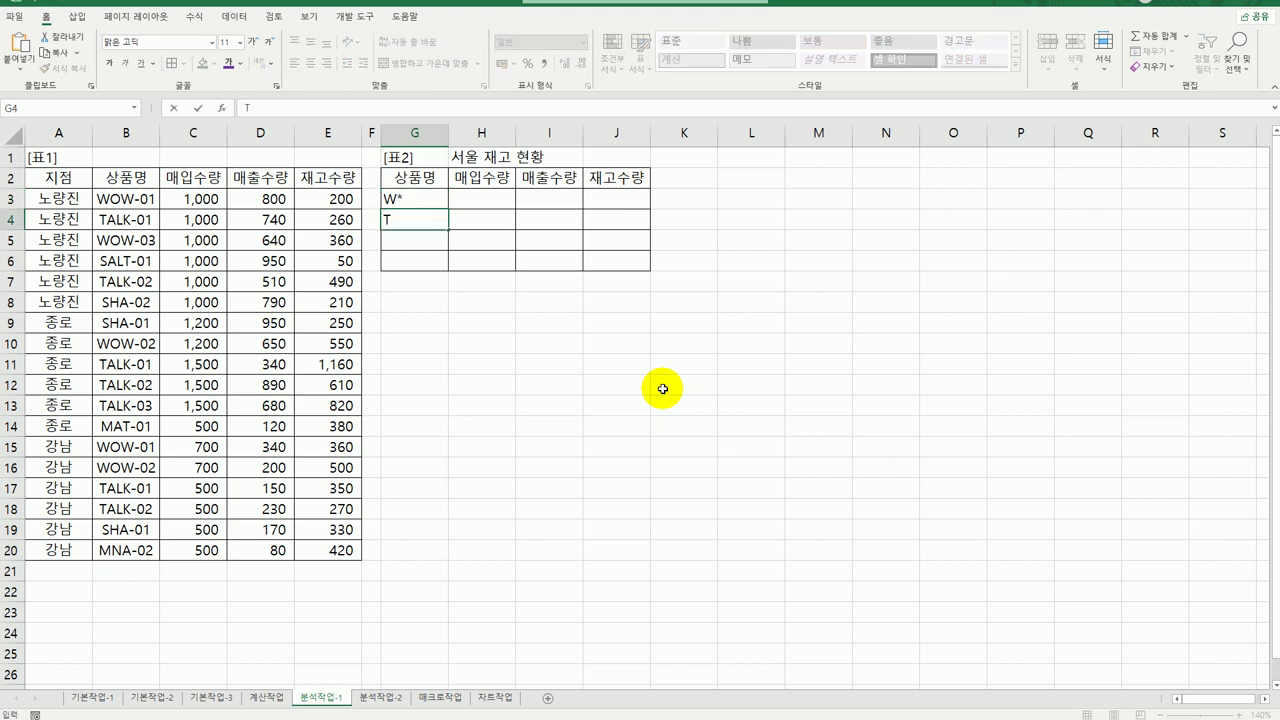
type("*")
key("Return")
type("S")
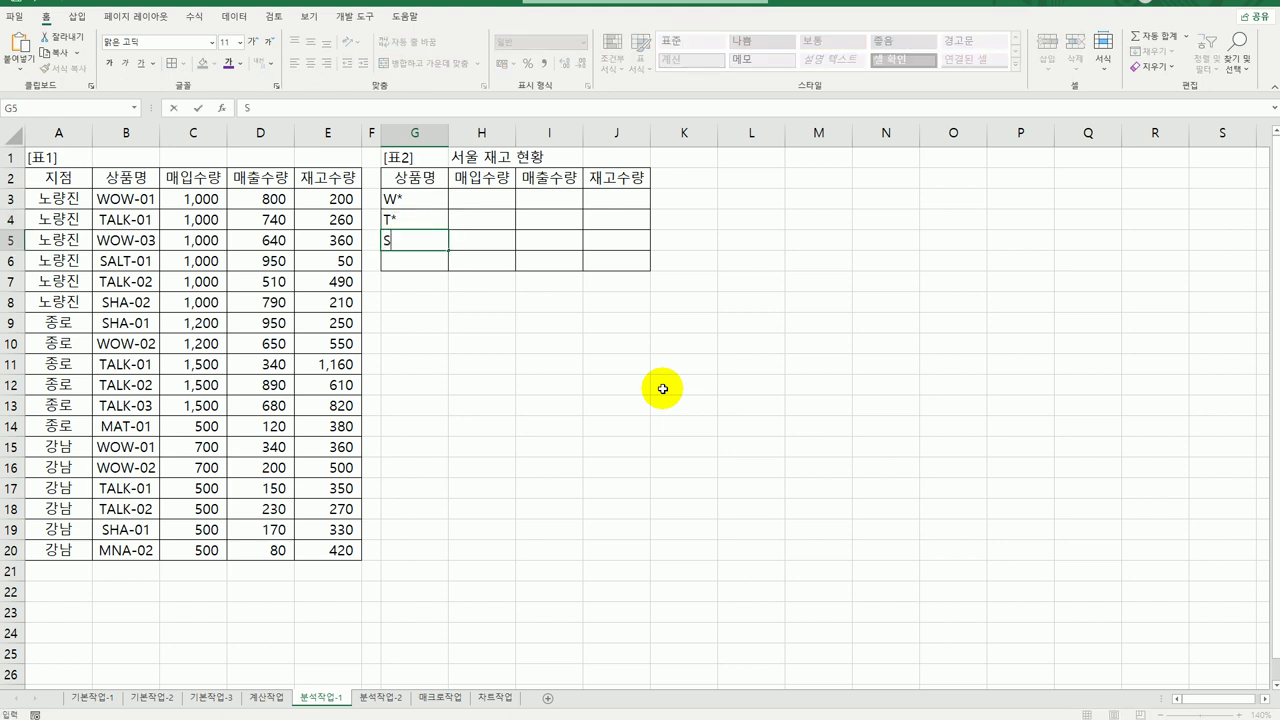
type("*")
key("Return")
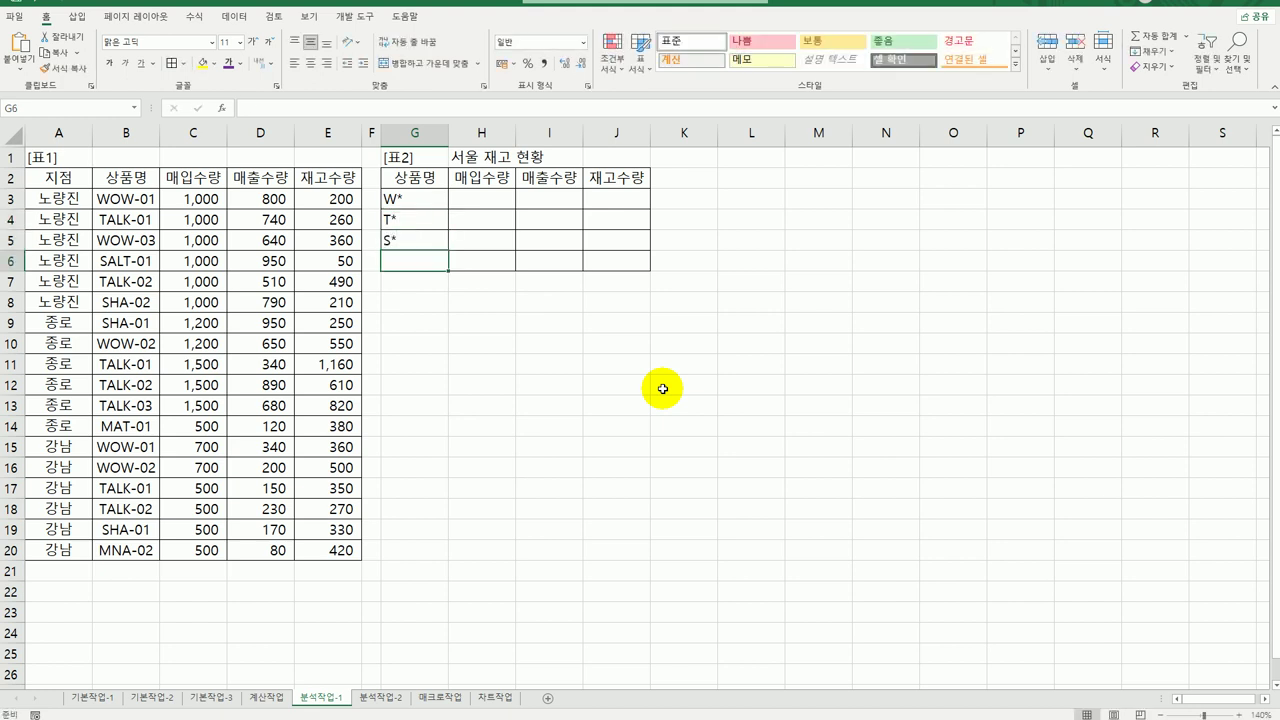
type("M*")
key("Return")
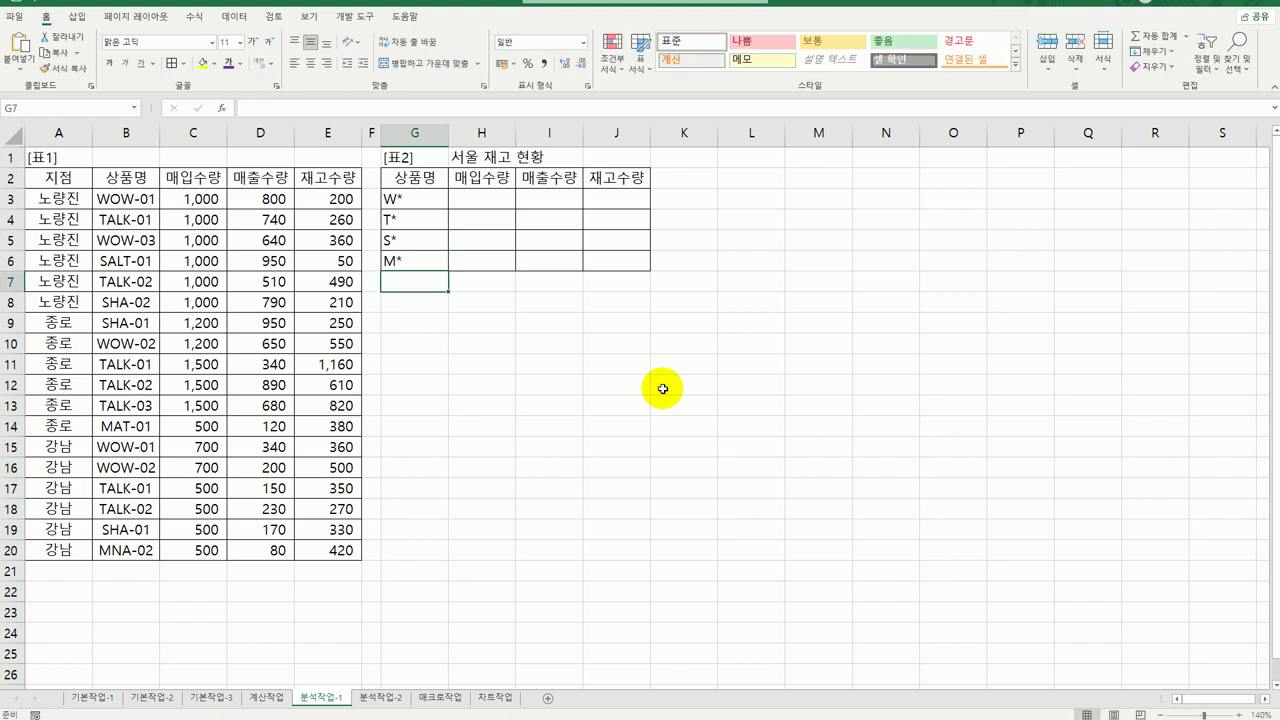
Consolidate $B$2:$E$20 into G2:J6 with the 합계 function, using both top row and left column labels
left_click_drag(423, 198, 423, 263)
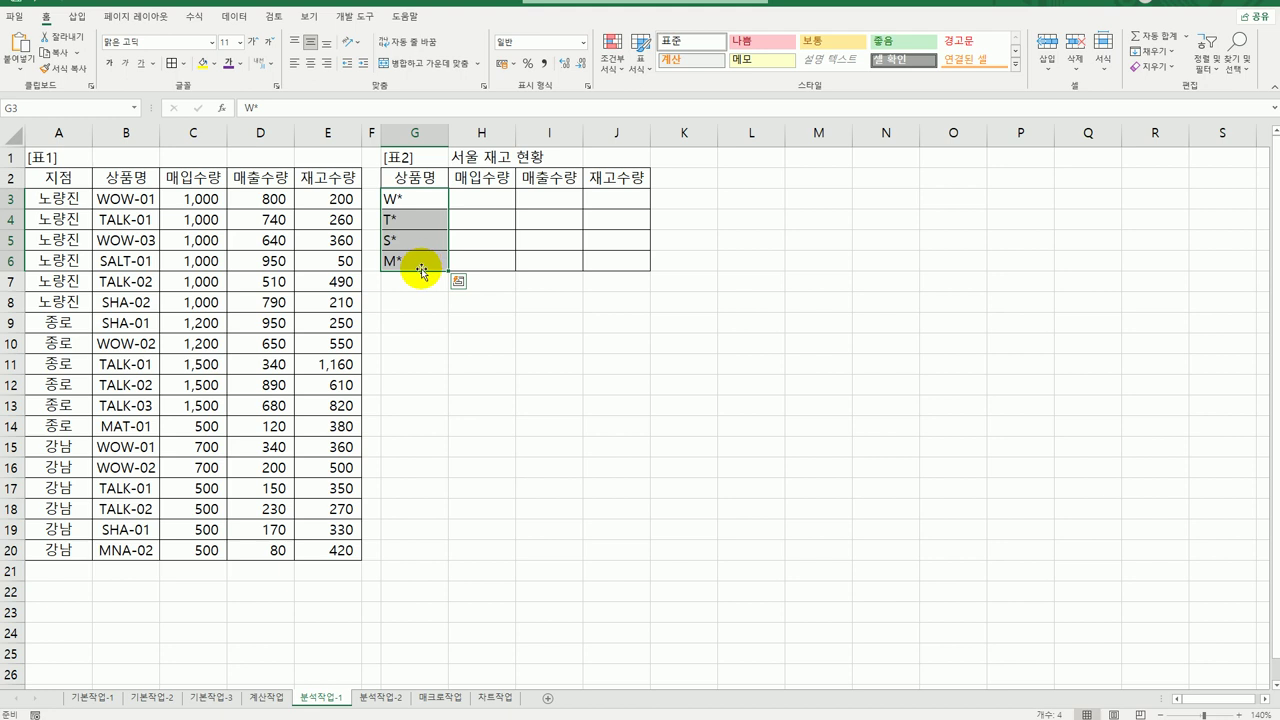
left_click_drag(427, 183, 610, 261)
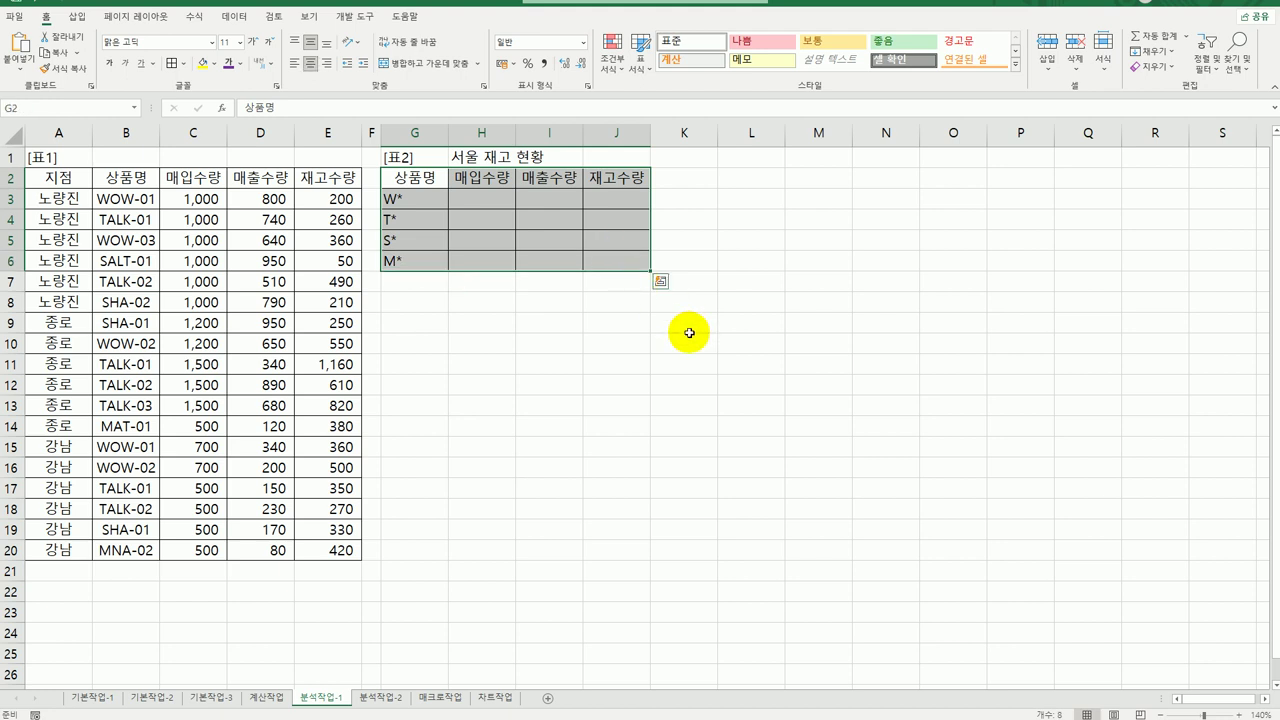
left_click(246, 20)
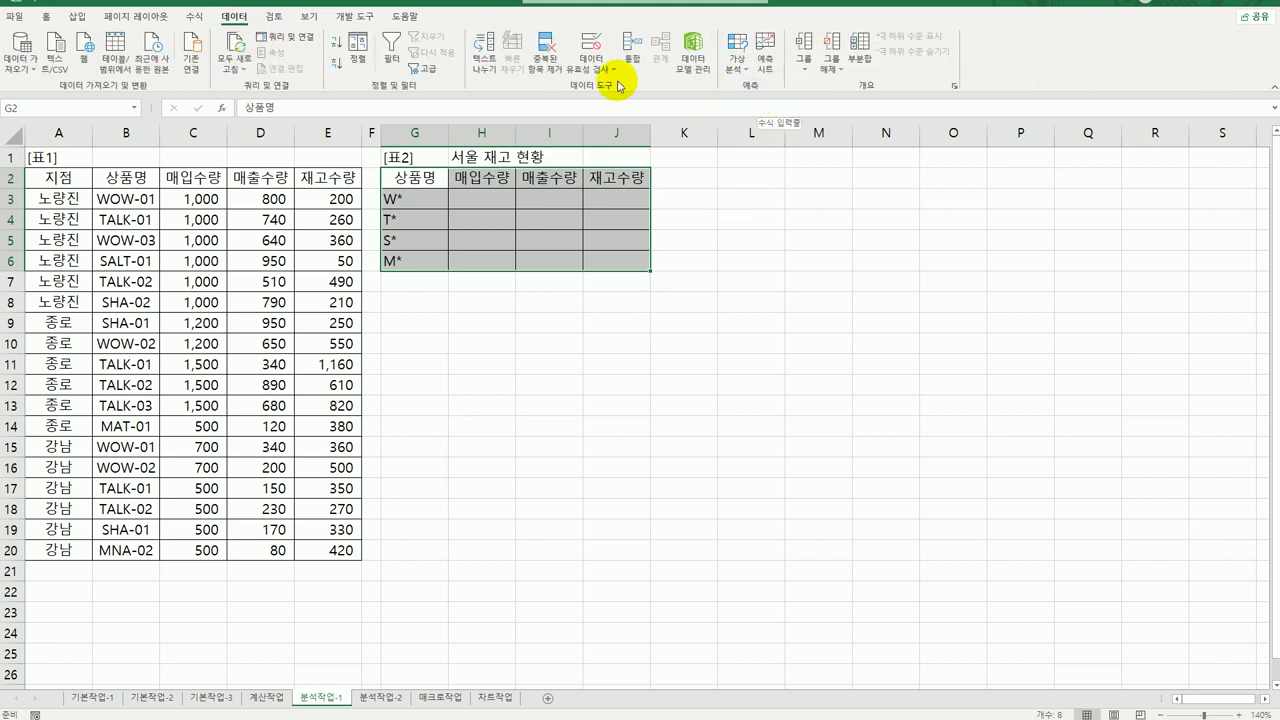
left_click(632, 48)
left_click_drag(770, 286, 496, 308)
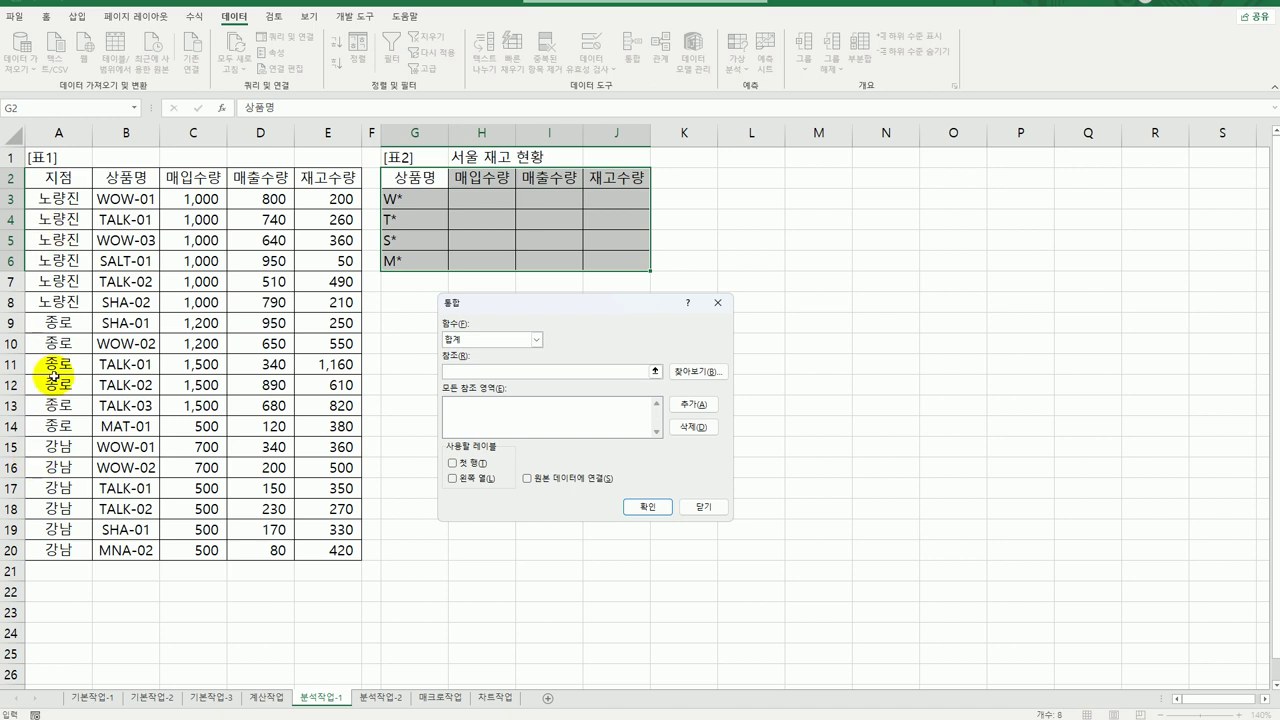
left_click_drag(122, 180, 338, 550)
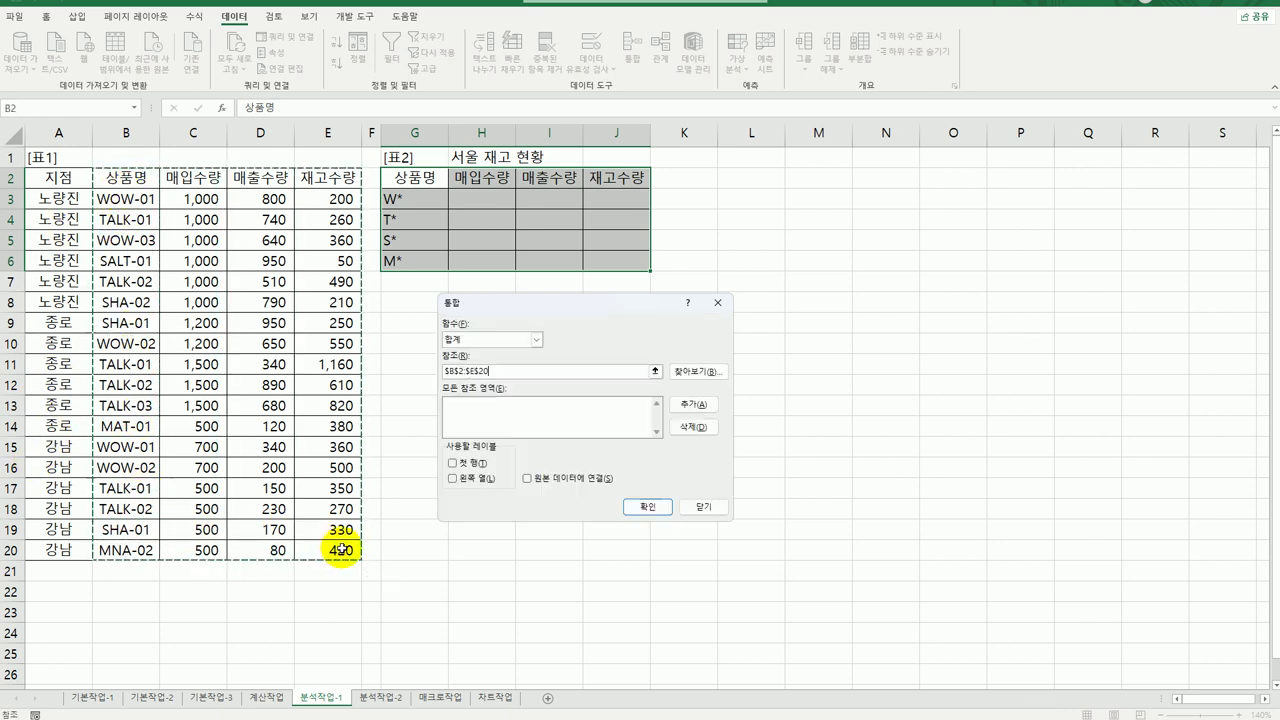
left_click(468, 464)
left_click(477, 479)
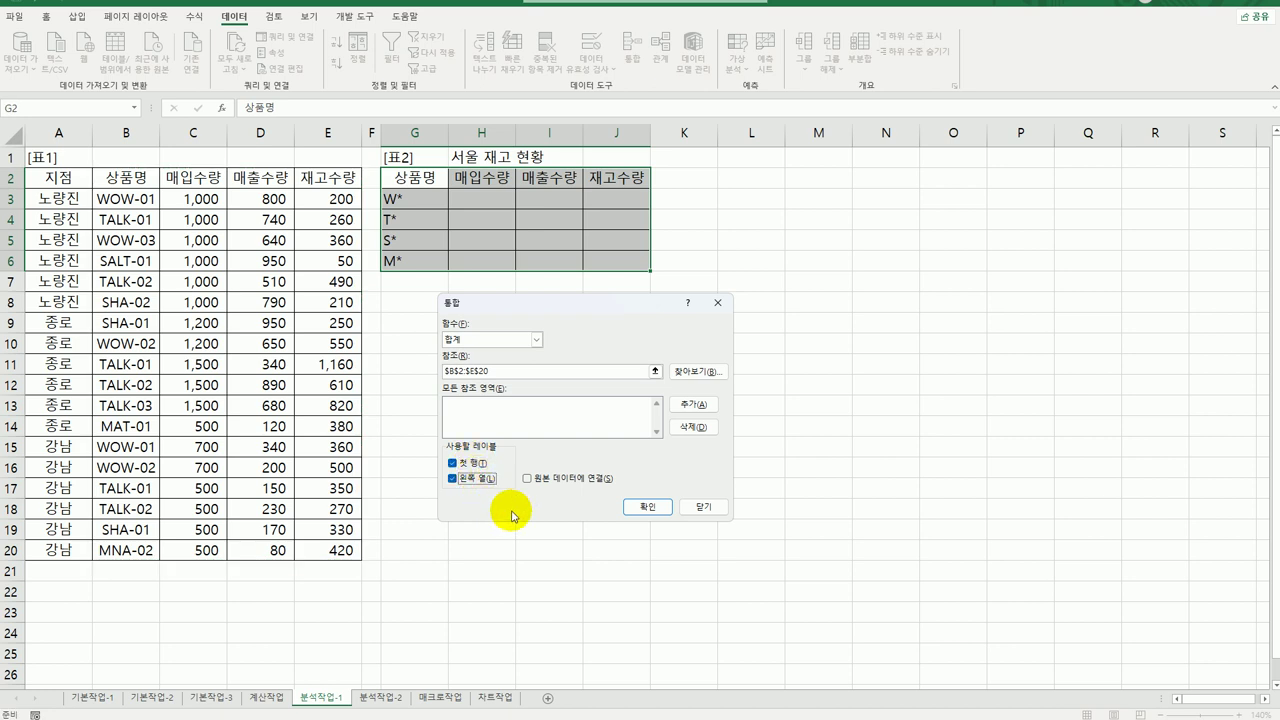
left_click(646, 506)
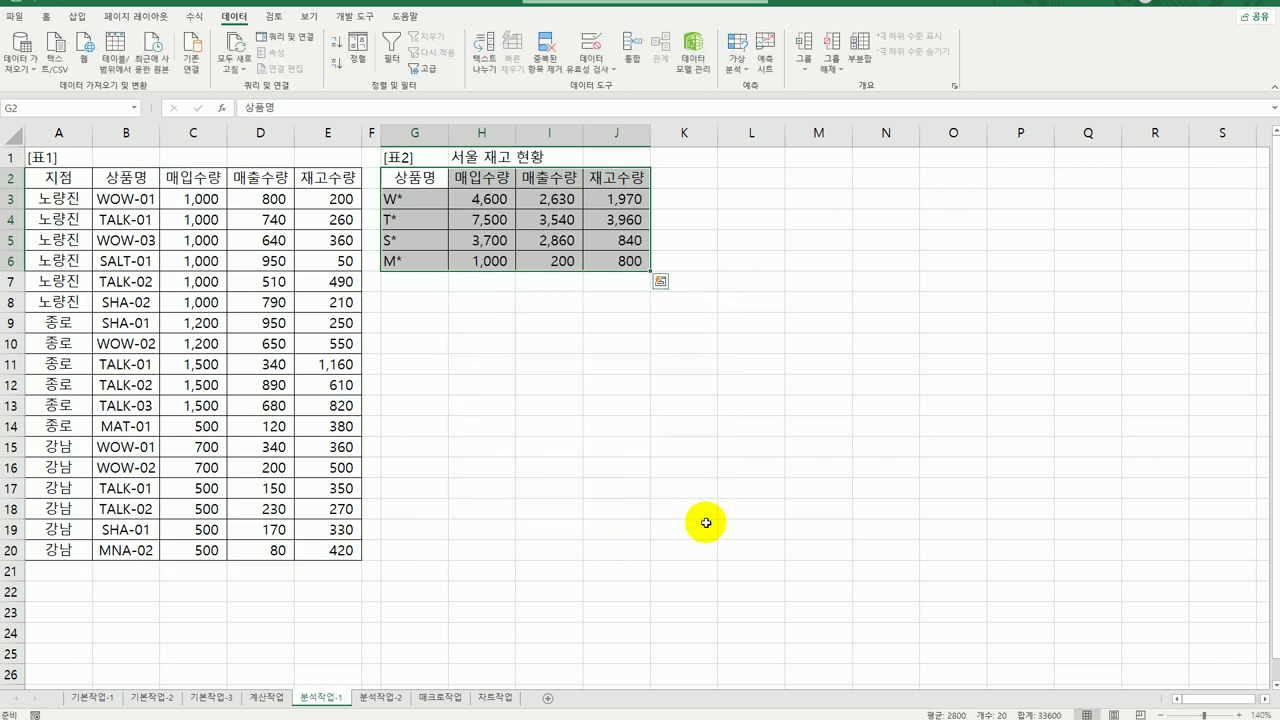
left_click(706, 523)
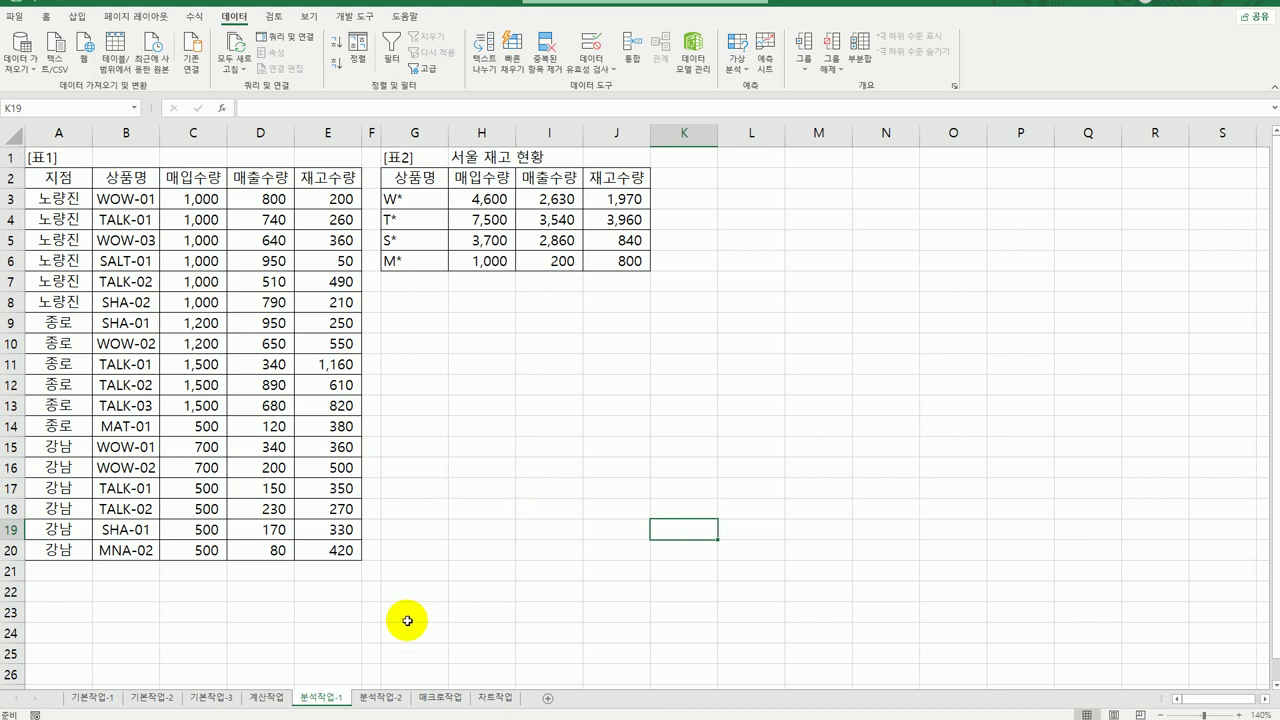
On the 분석작업-2 sheet, link C14 to the 순이익금 cell with =C8 and check the formula behind C8
left_click(383, 699)
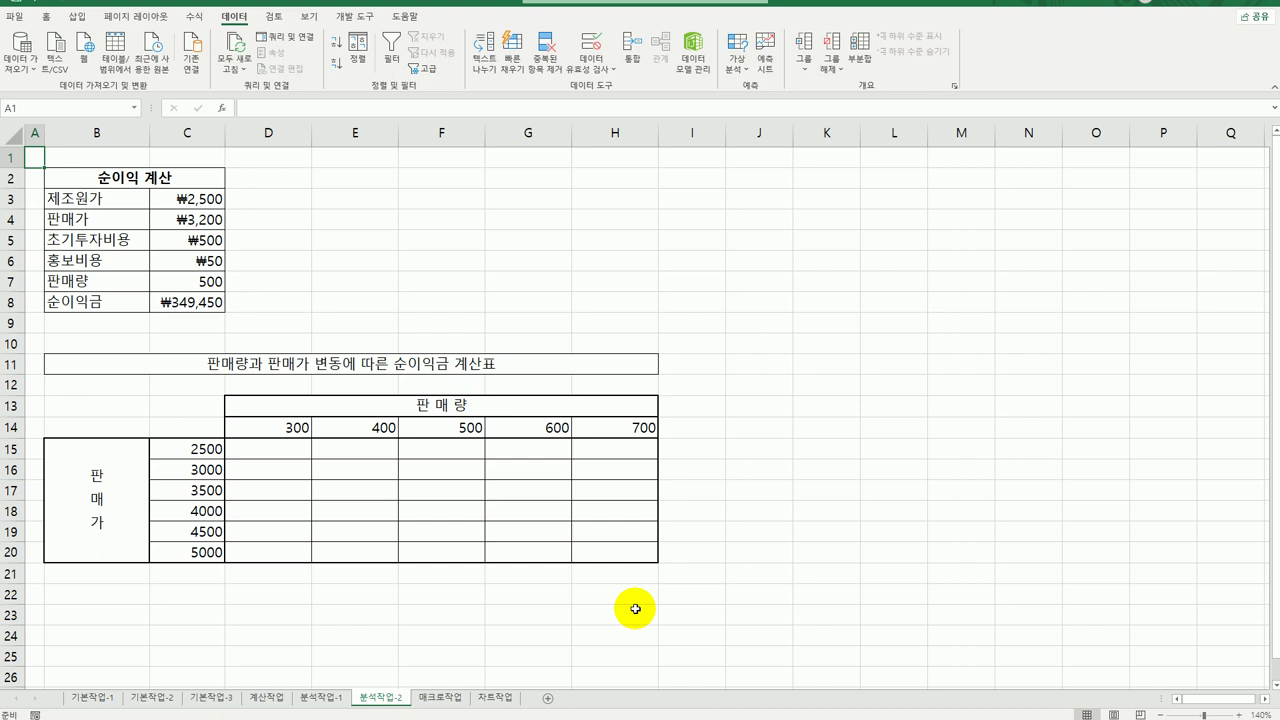
left_click(195, 424)
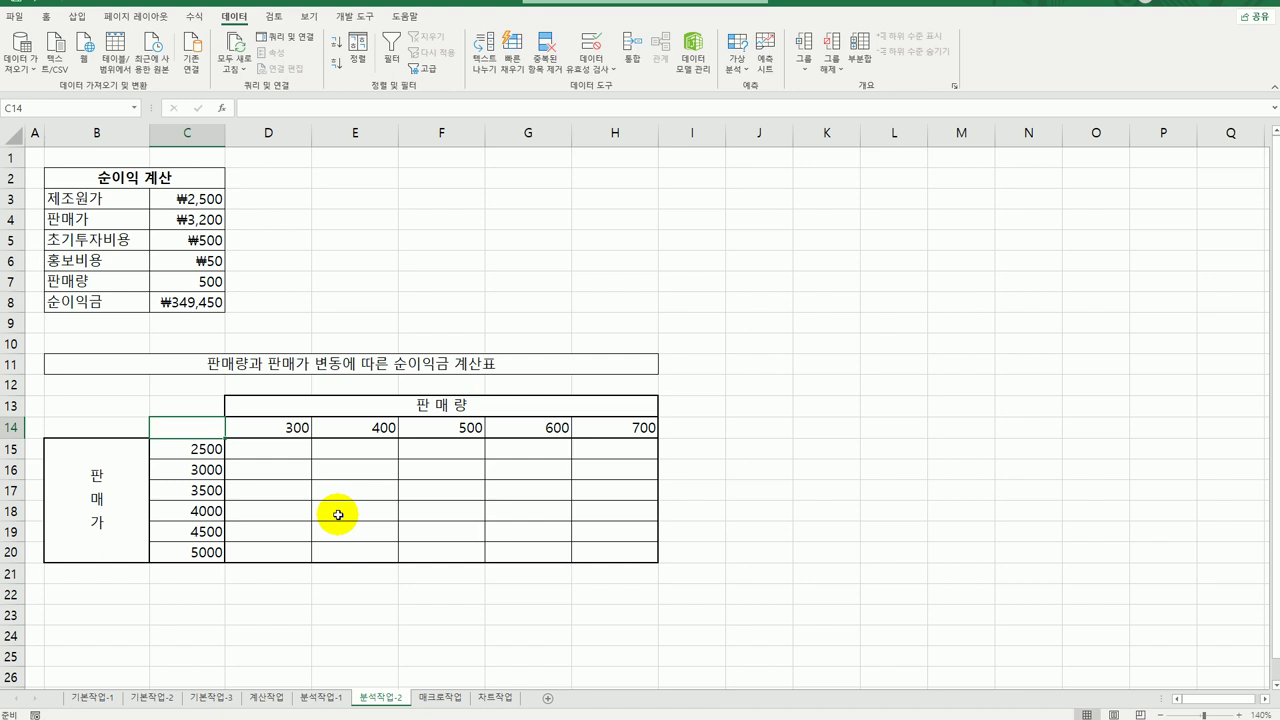
type("=")
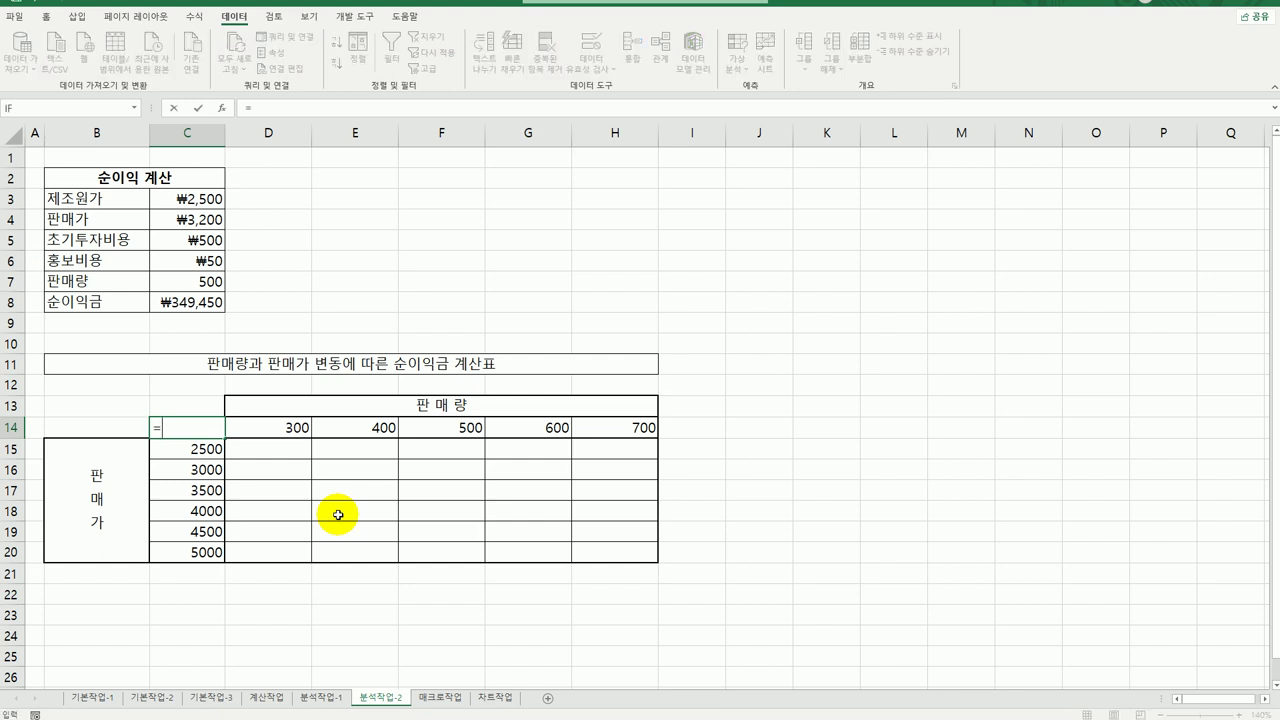
left_click(205, 305)
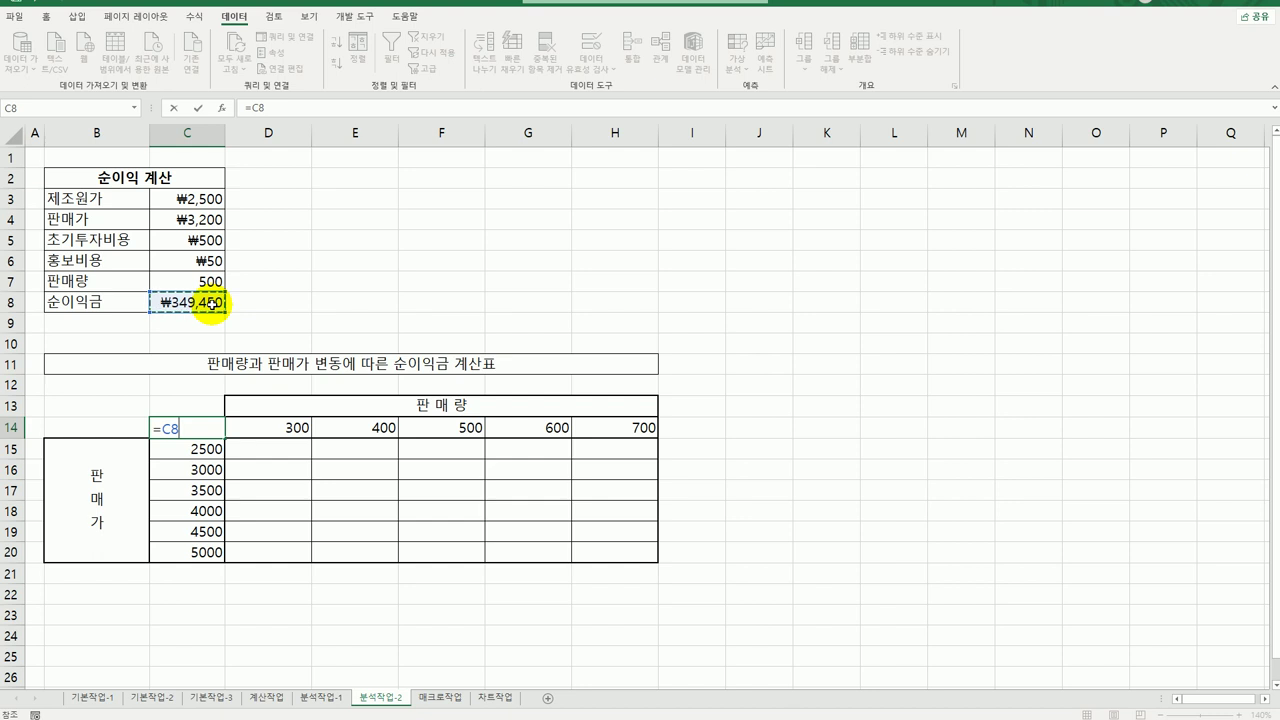
key("Return")
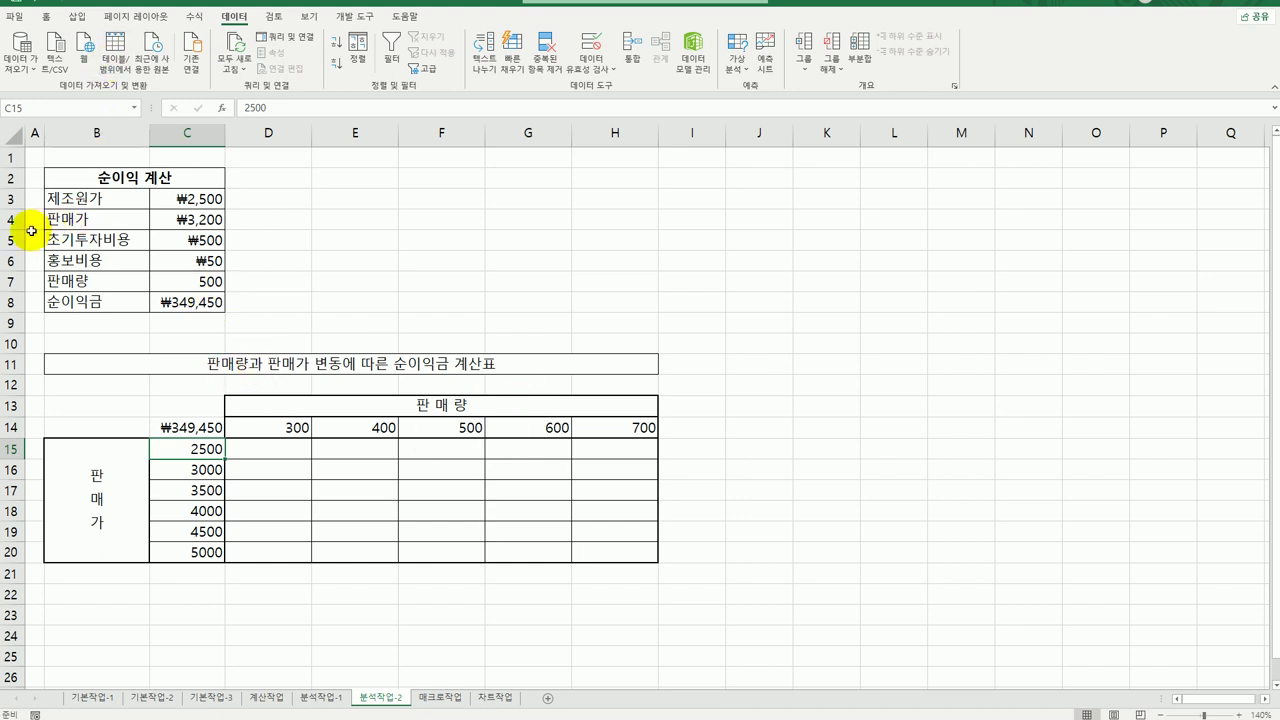
left_click(172, 427)
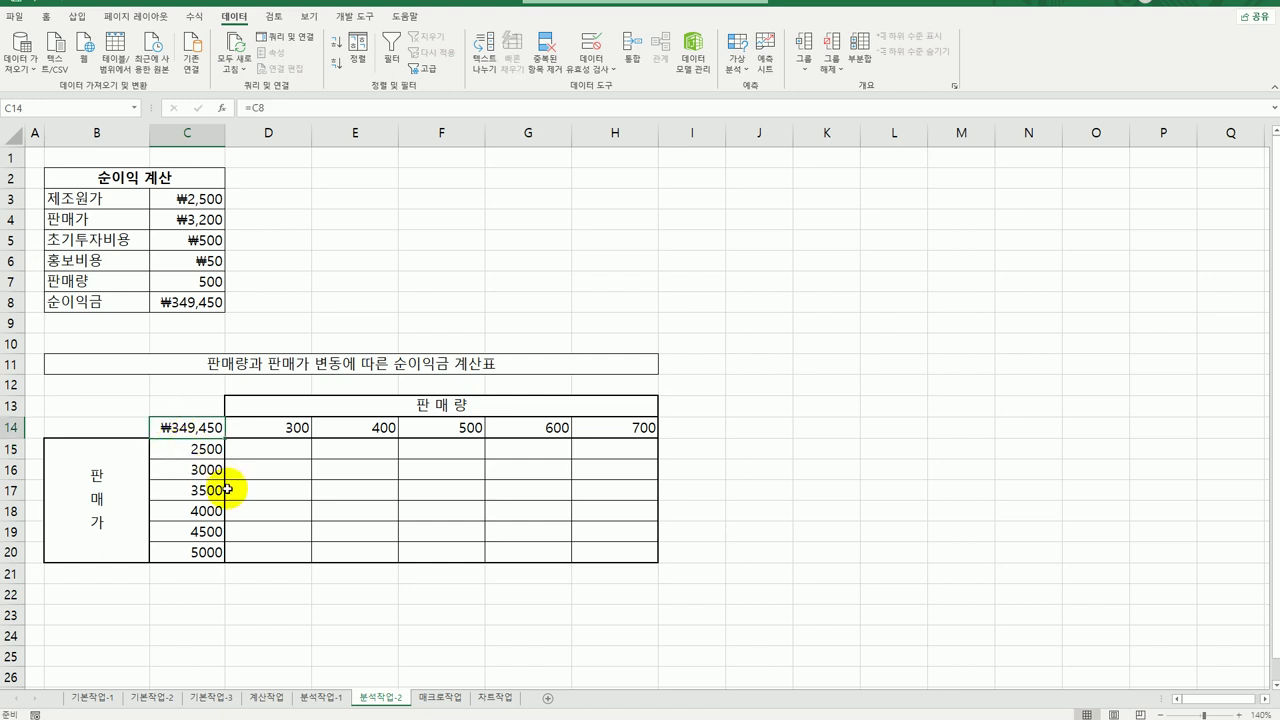
left_click(200, 298)
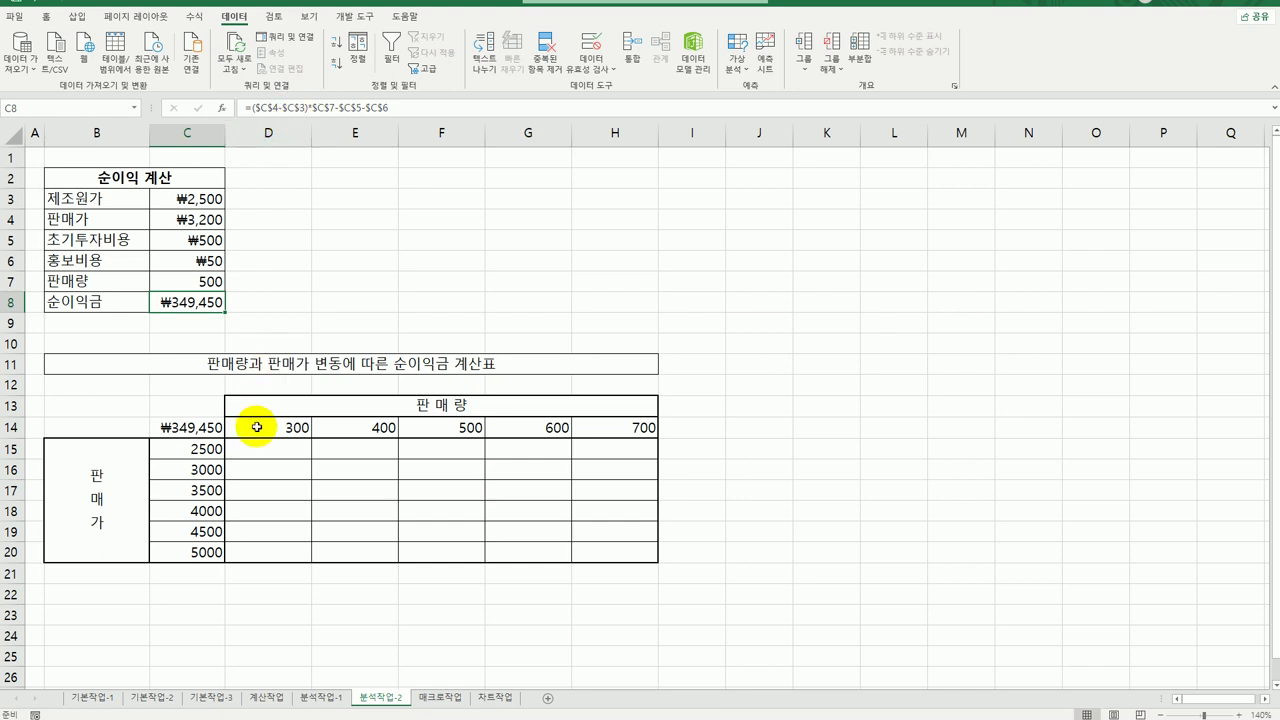
double_click(205, 299)
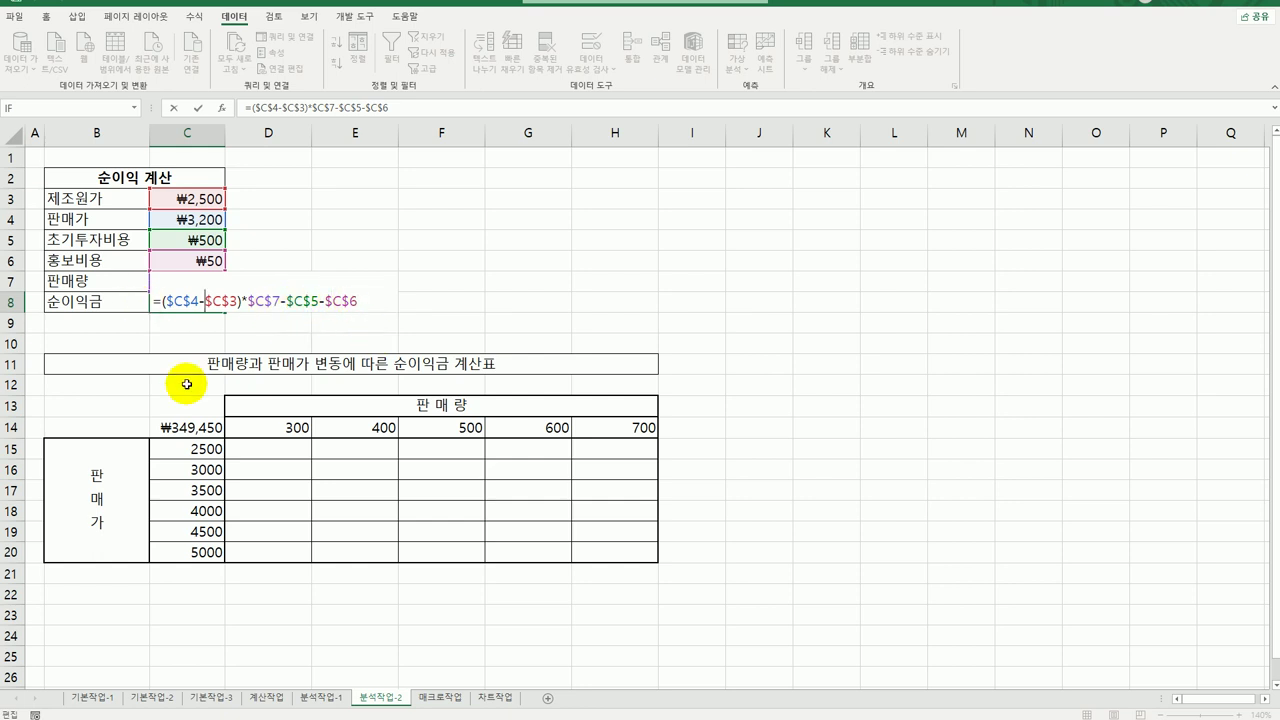
key("Return")
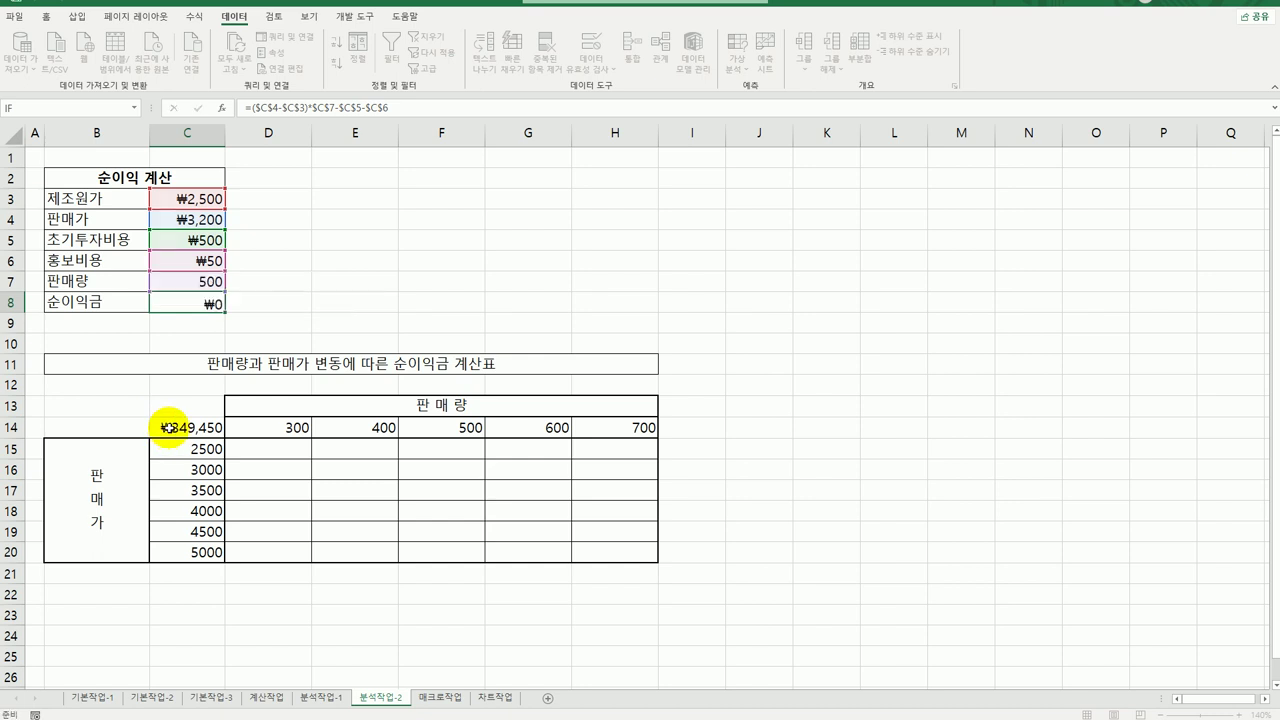
Create a what-if data table over C14:H20 with row input cell $C$7 and column input cell $C$4
left_click(166, 427)
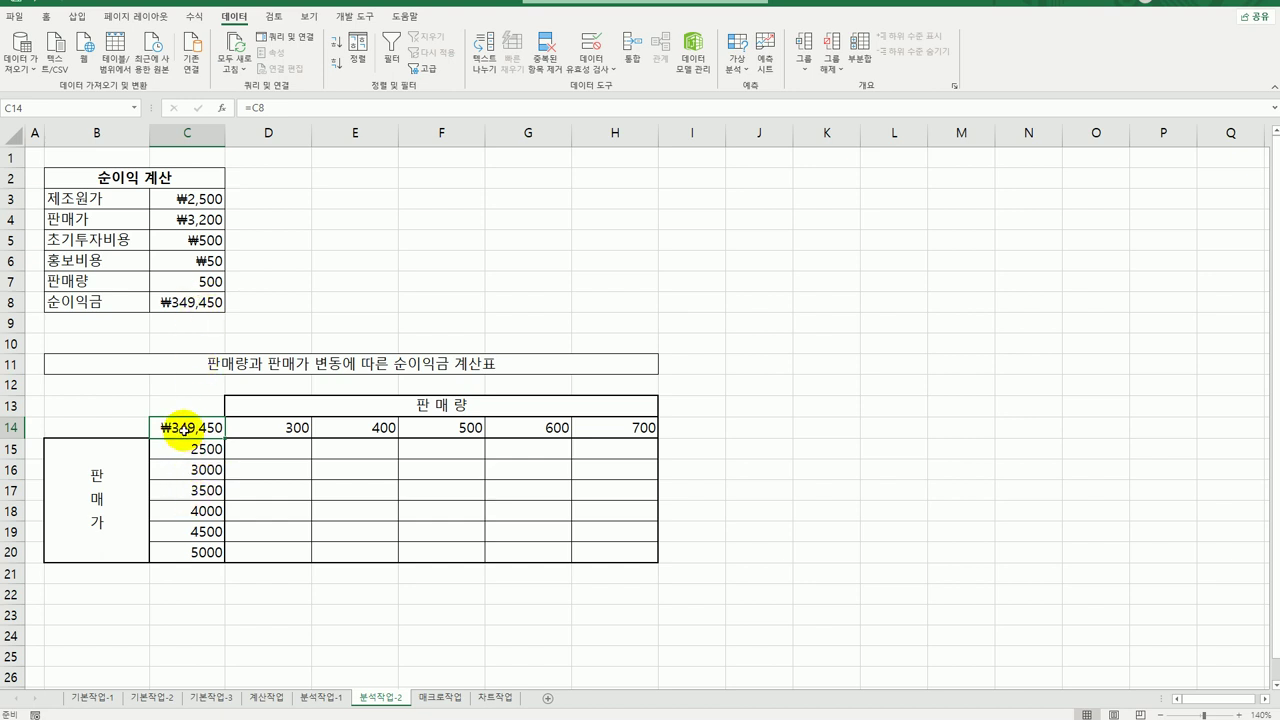
left_click_drag(185, 432, 612, 557)
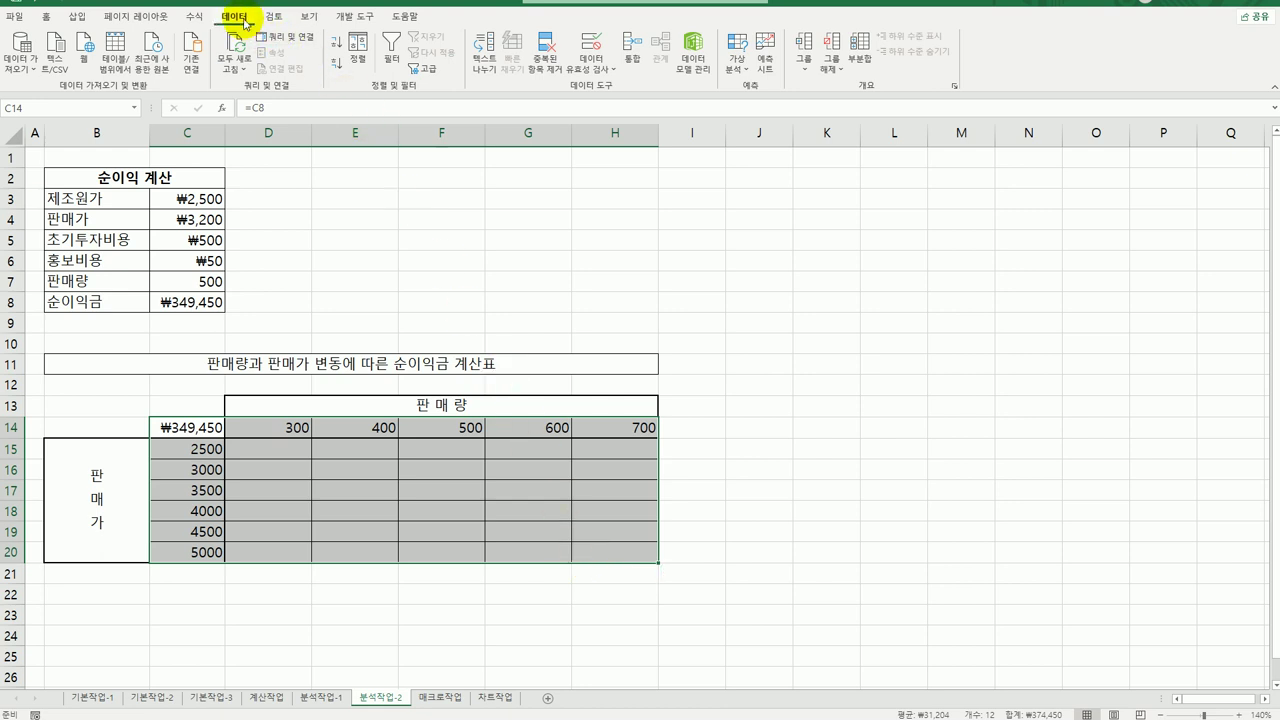
left_click(741, 62)
left_click(762, 125)
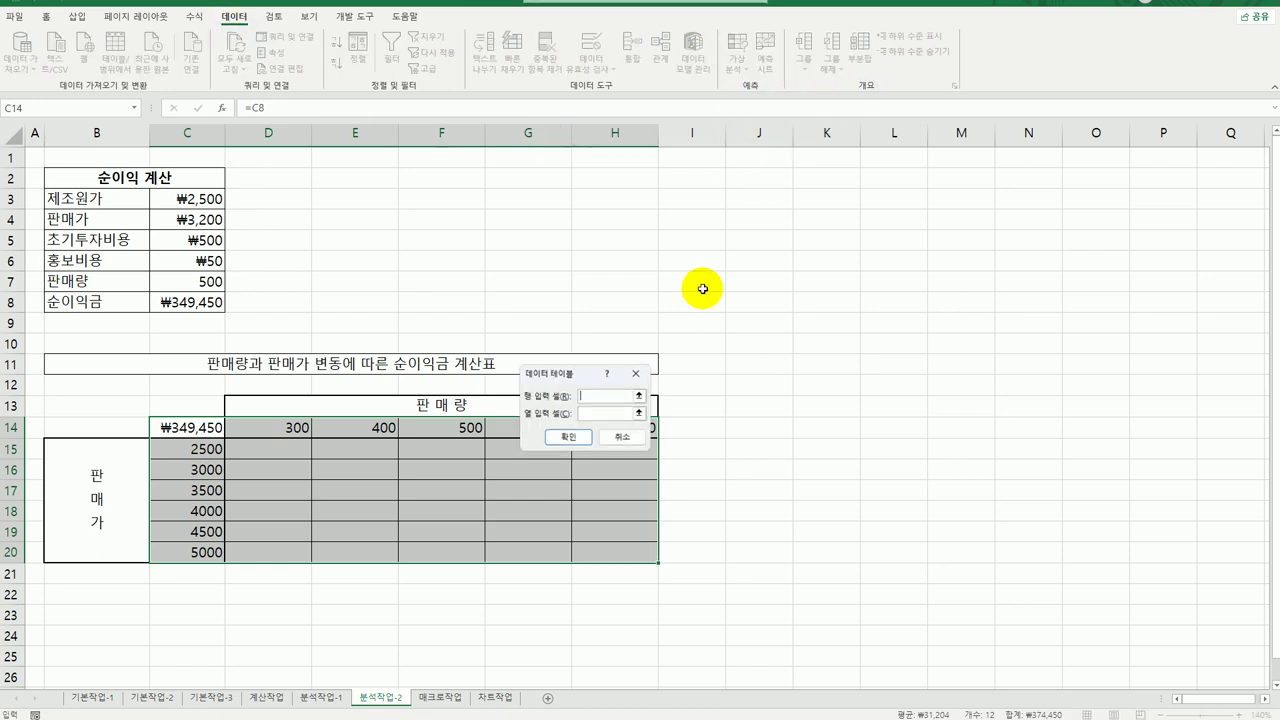
left_click_drag(560, 372, 386, 199)
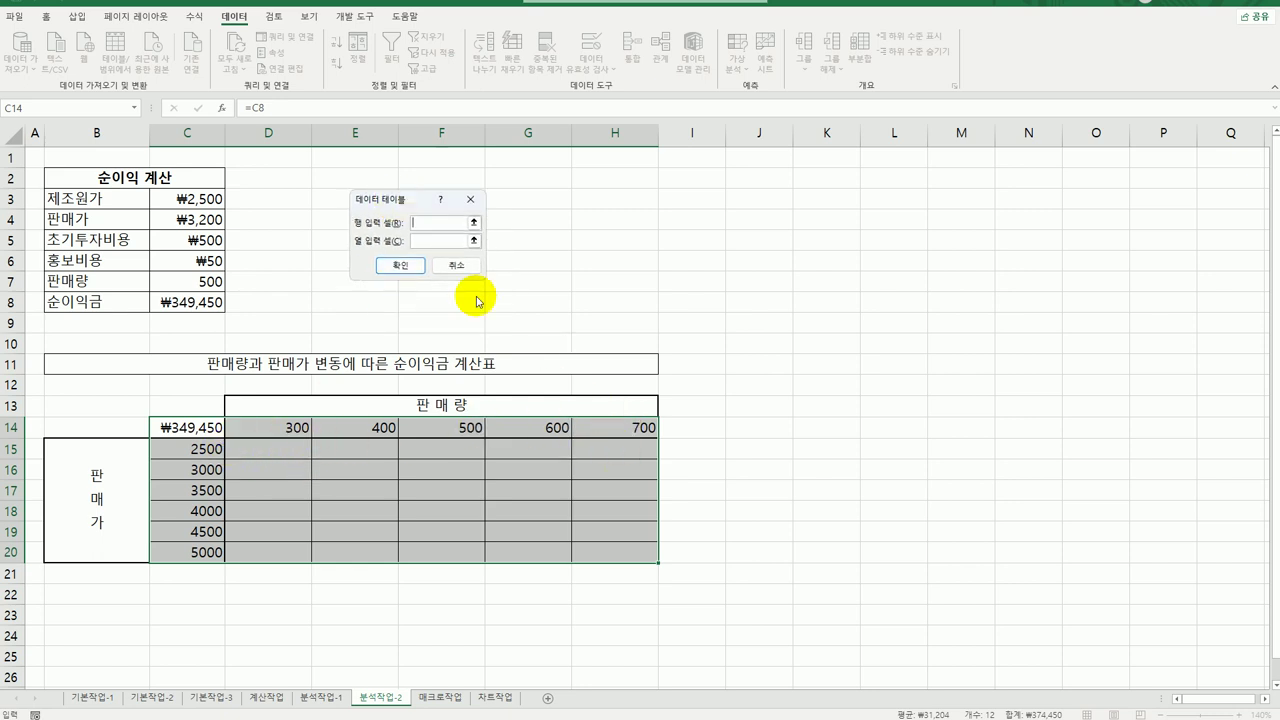
left_click(177, 286)
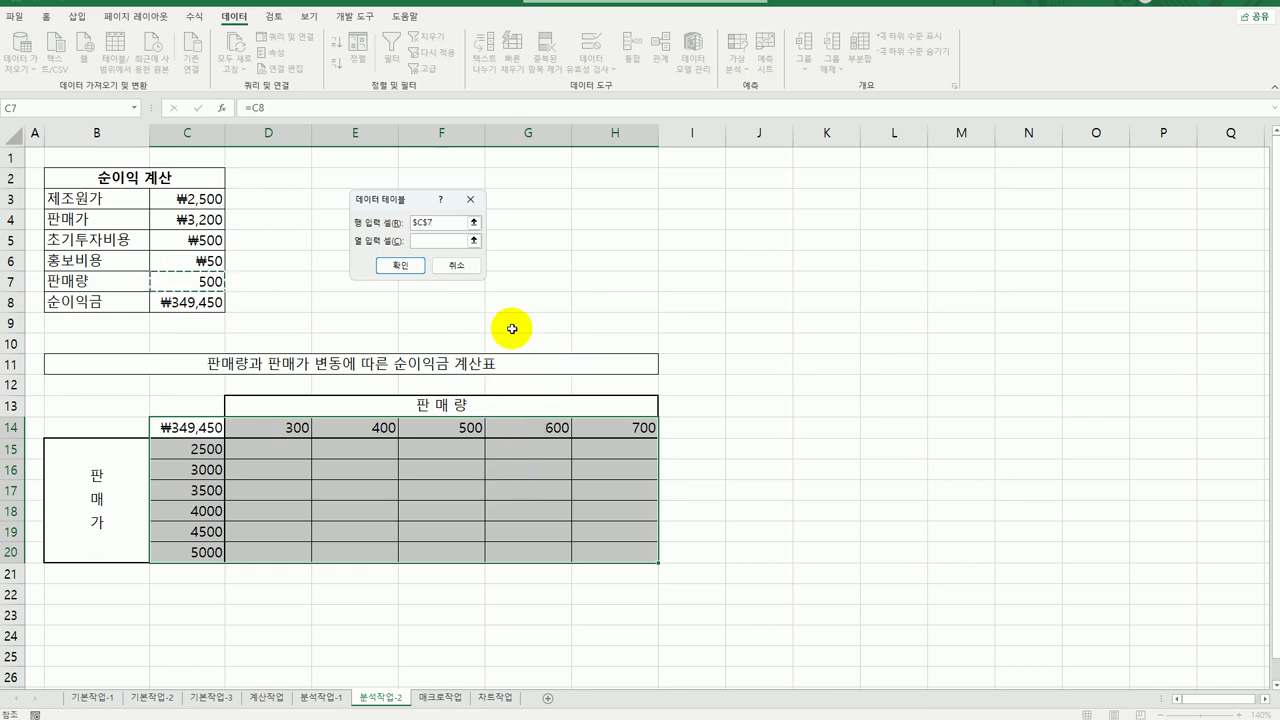
left_click(432, 240)
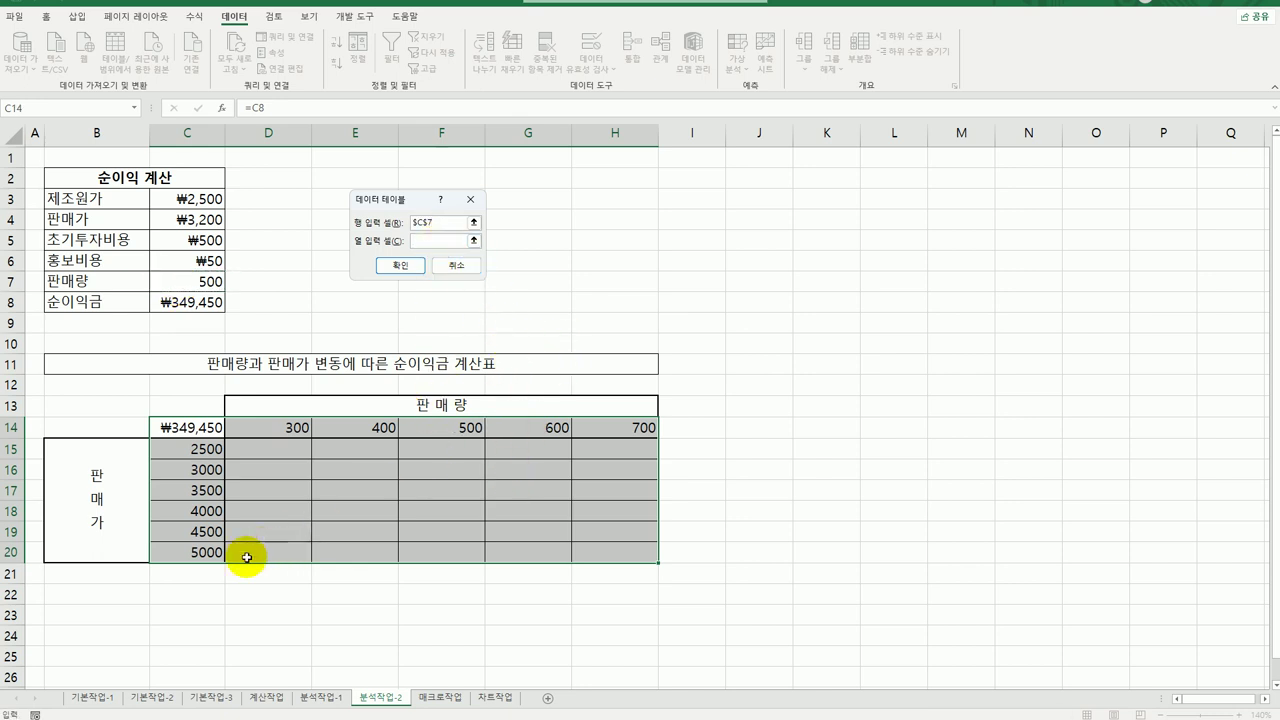
left_click(185, 220)
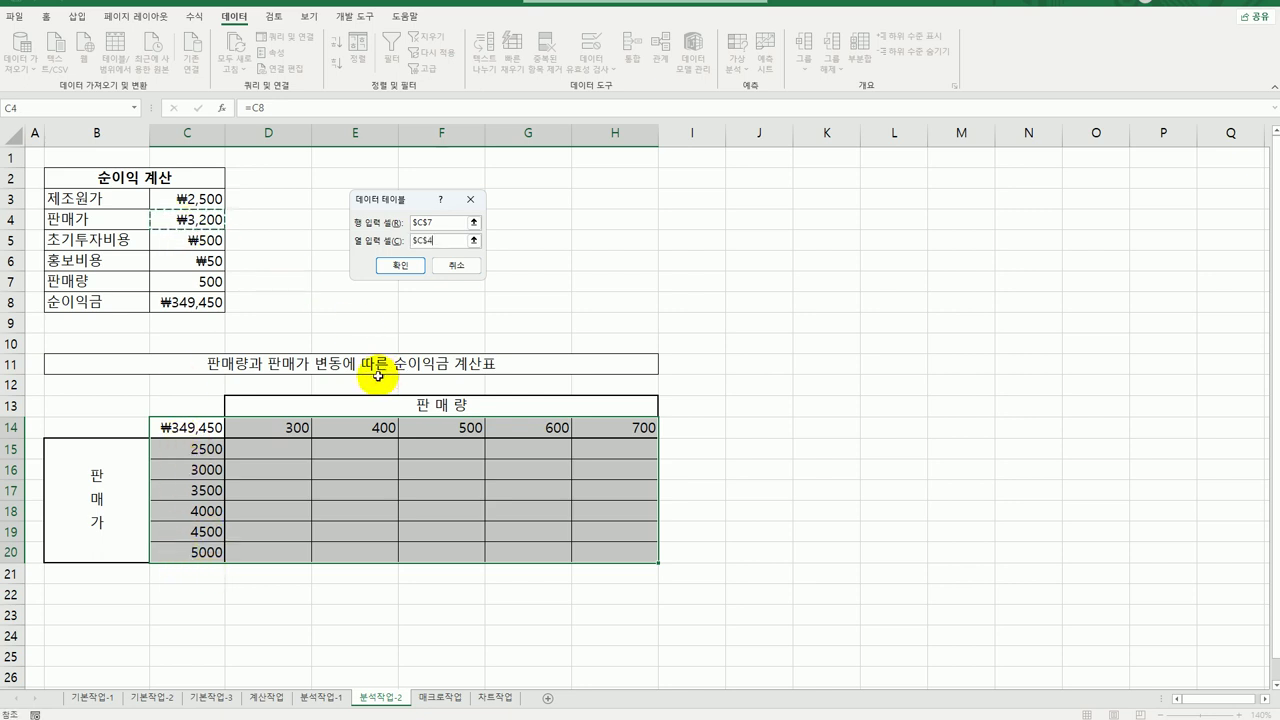
left_click(400, 265)
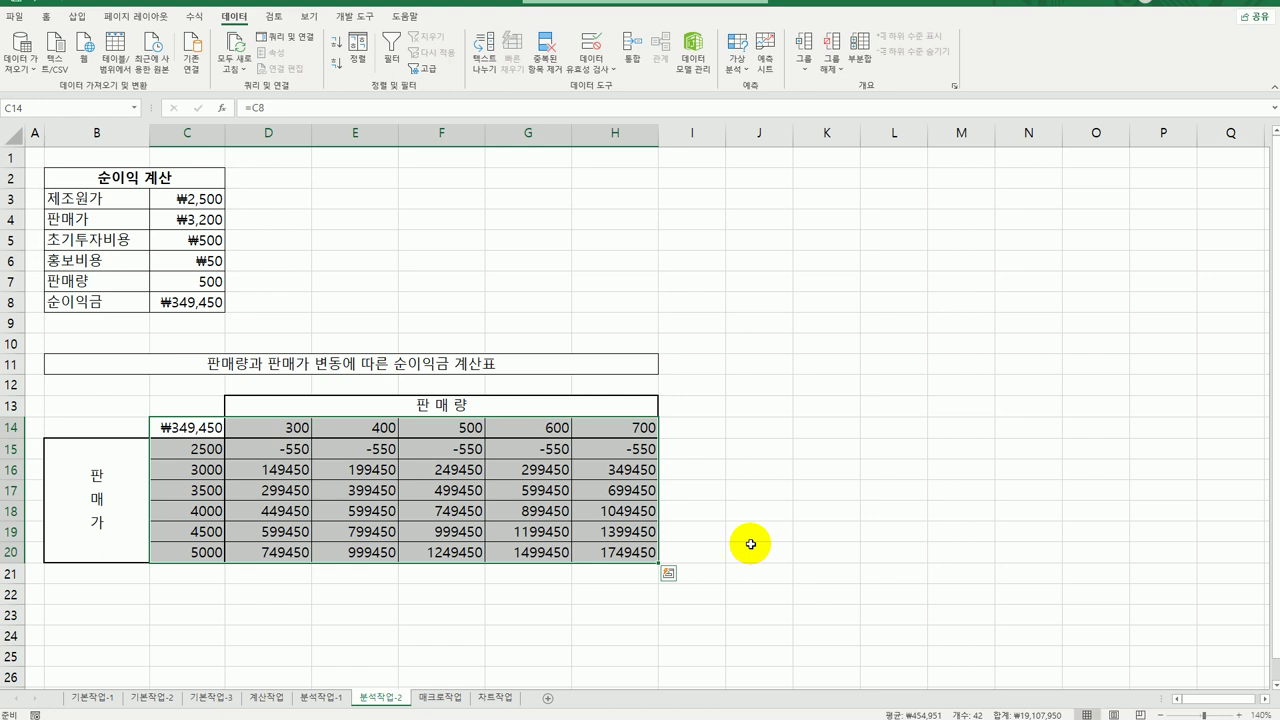
On the 매크로작업 sheet, auto-fit the widths of the 생산비용 and 목표매출액 columns (E:F)
left_click(440, 698)
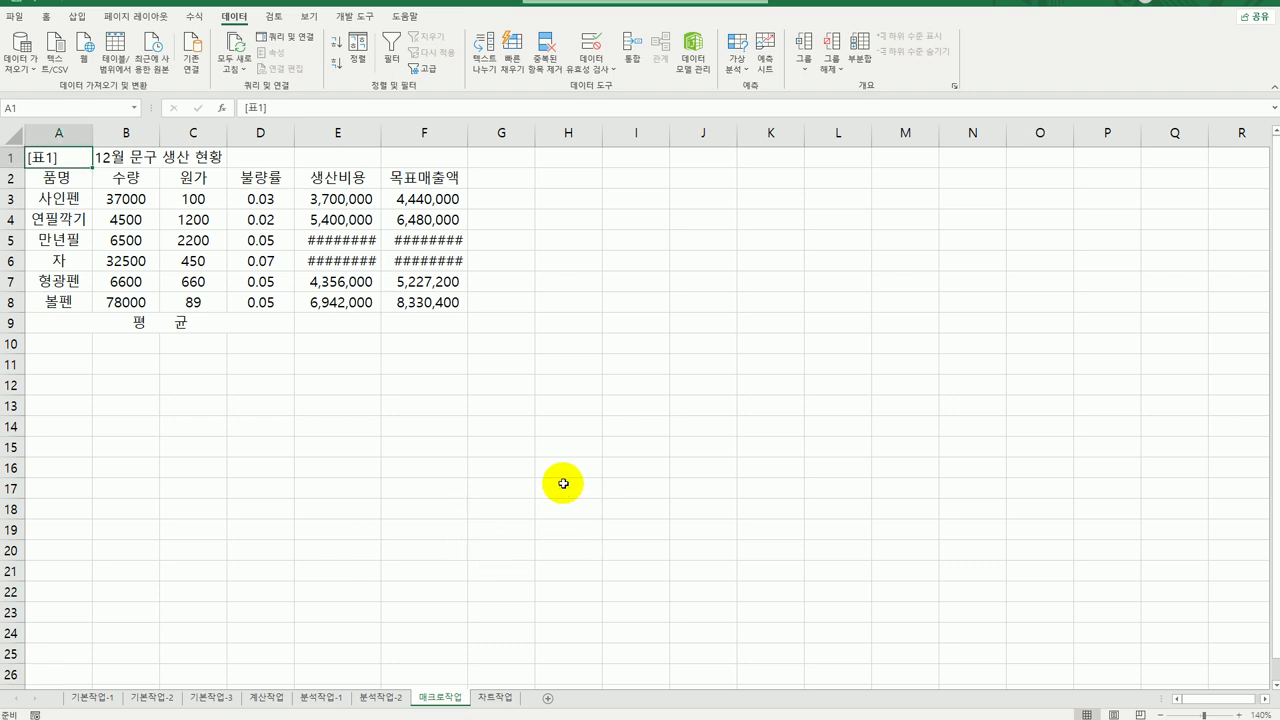
left_click_drag(337, 134, 470, 134)
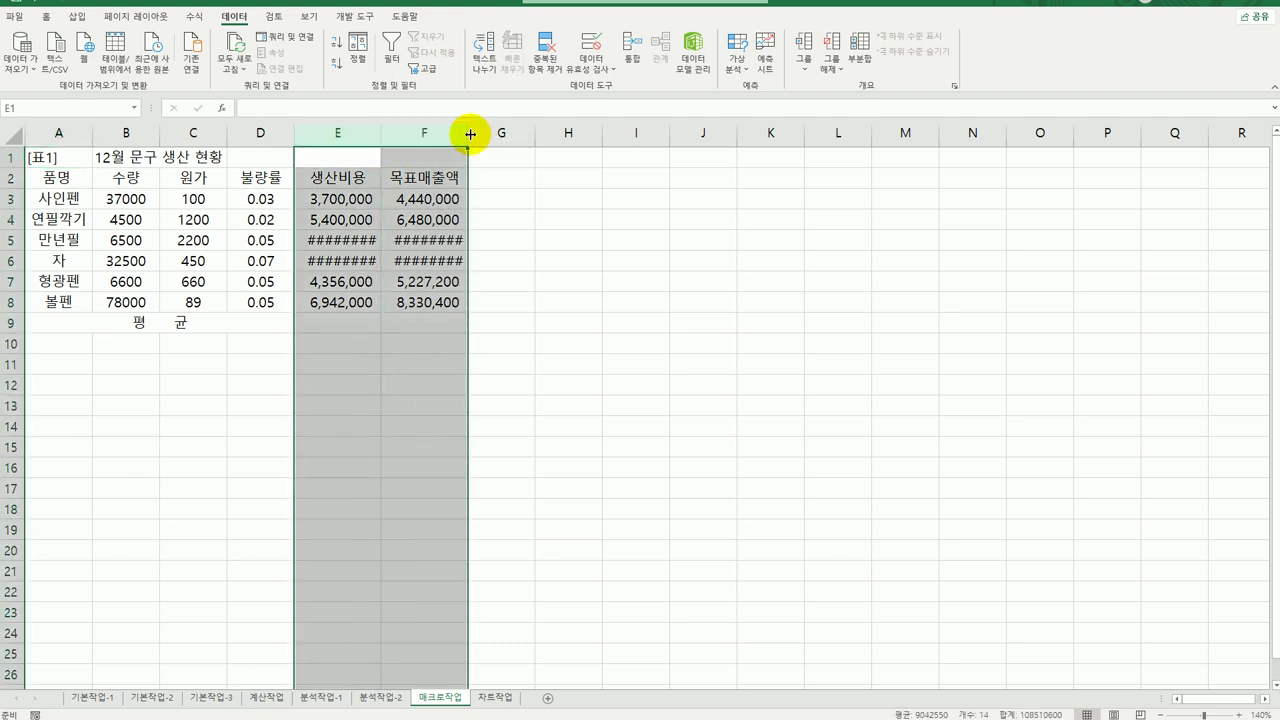
double_click(469, 134)
left_click(599, 415)
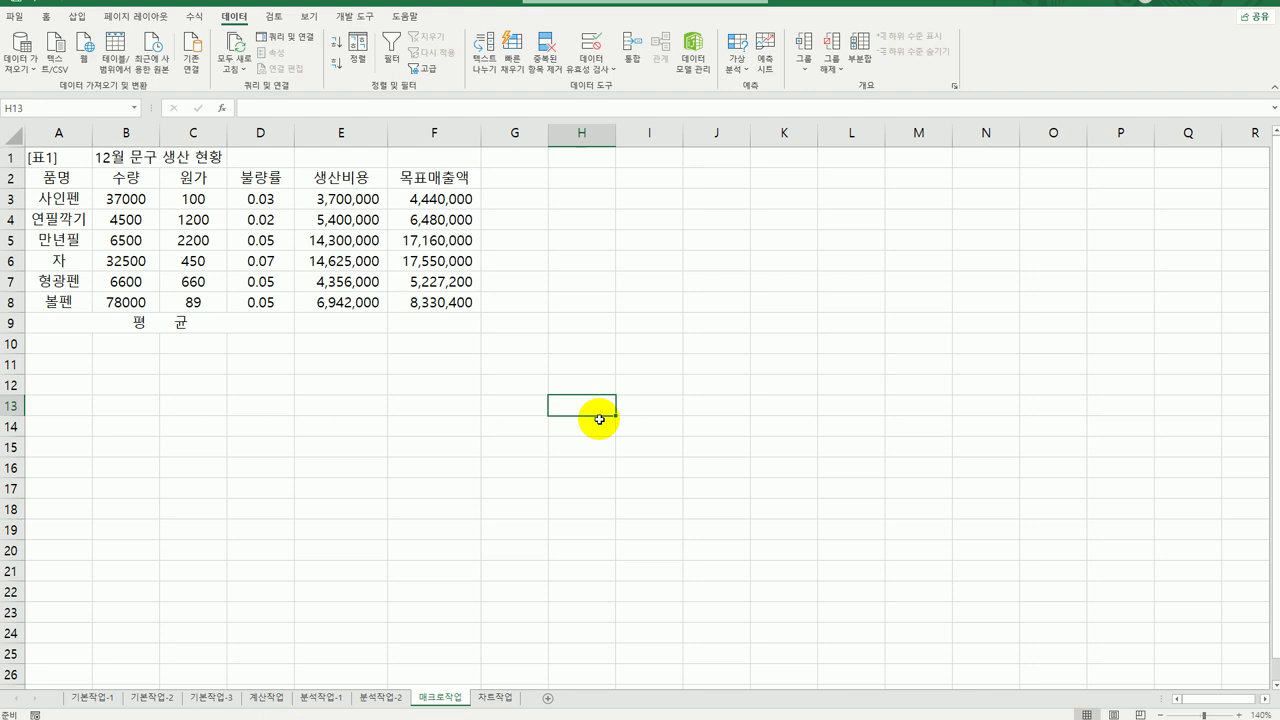
Start recording a macro named 평균, stored in the current workbook, from an empty cell outside the table
left_click(579, 322)
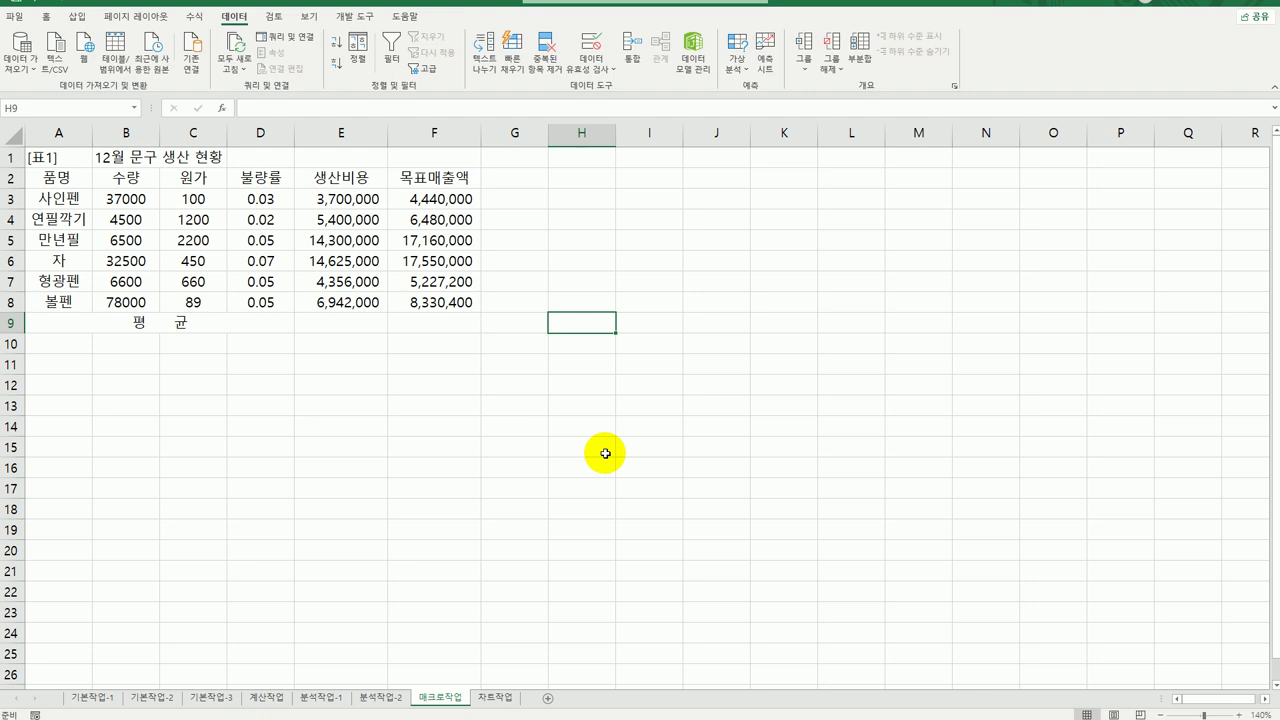
left_click(350, 16)
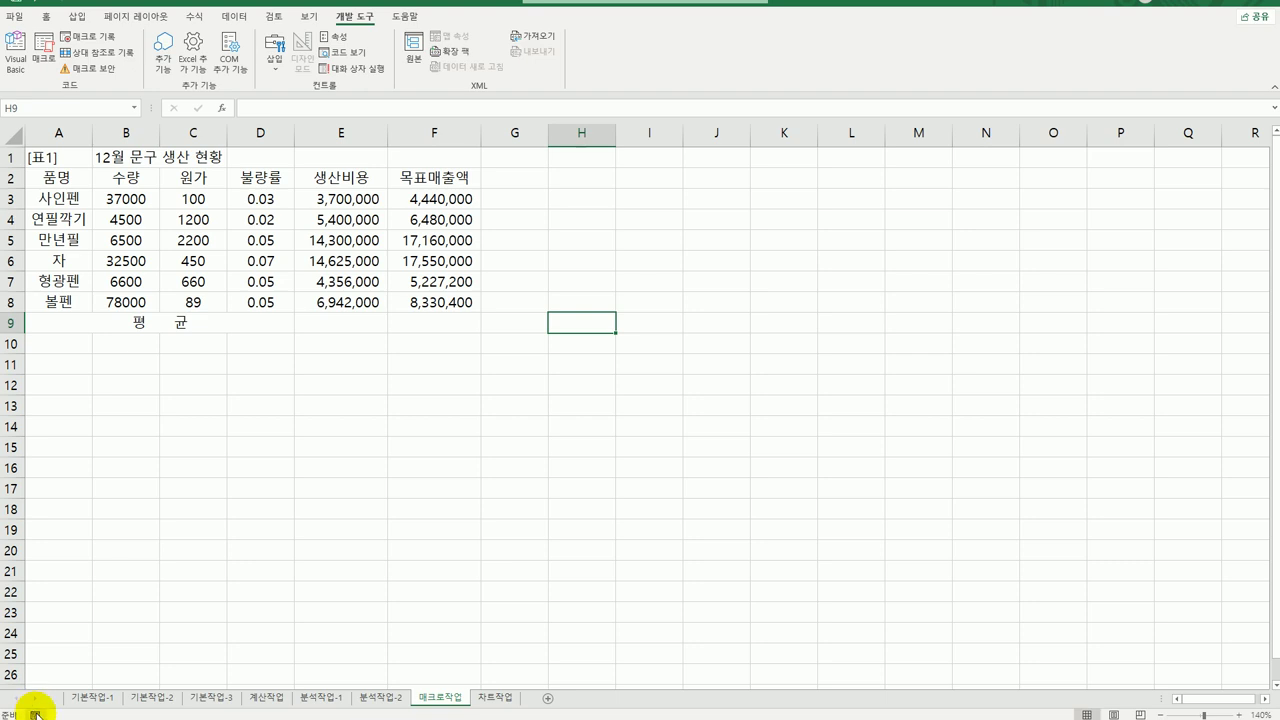
left_click(35, 714)
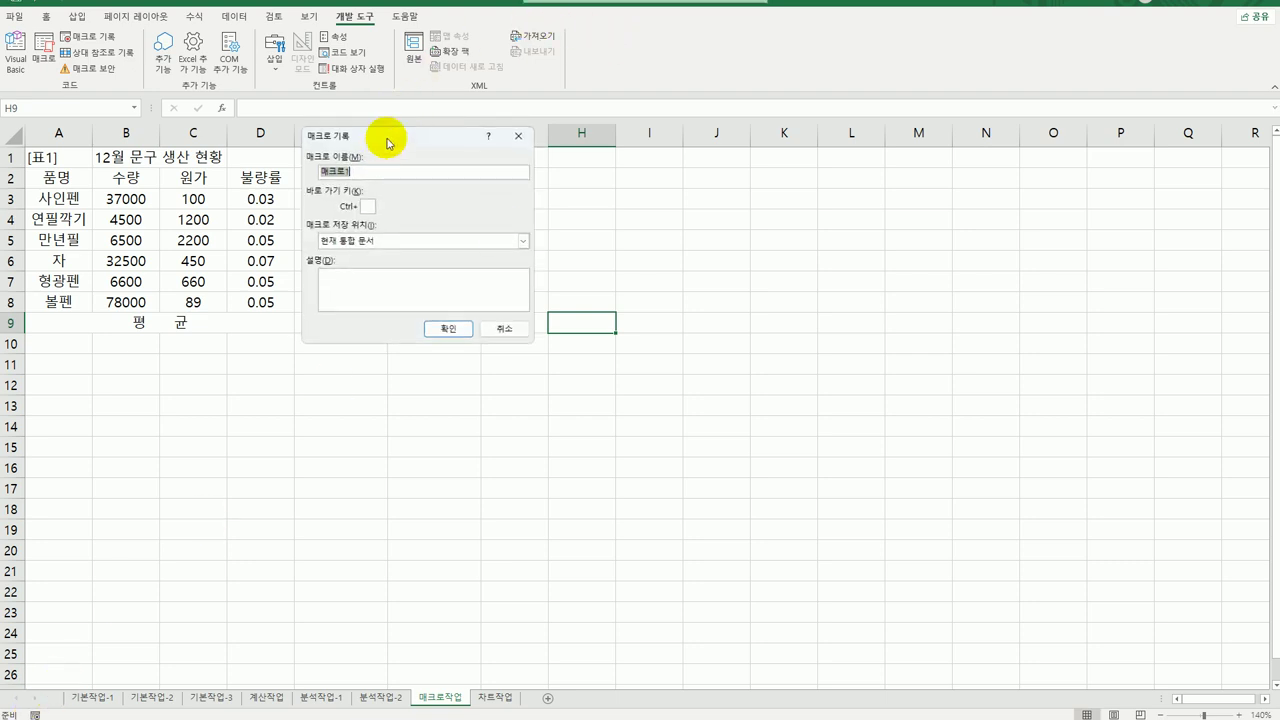
left_click_drag(388, 143, 737, 271)
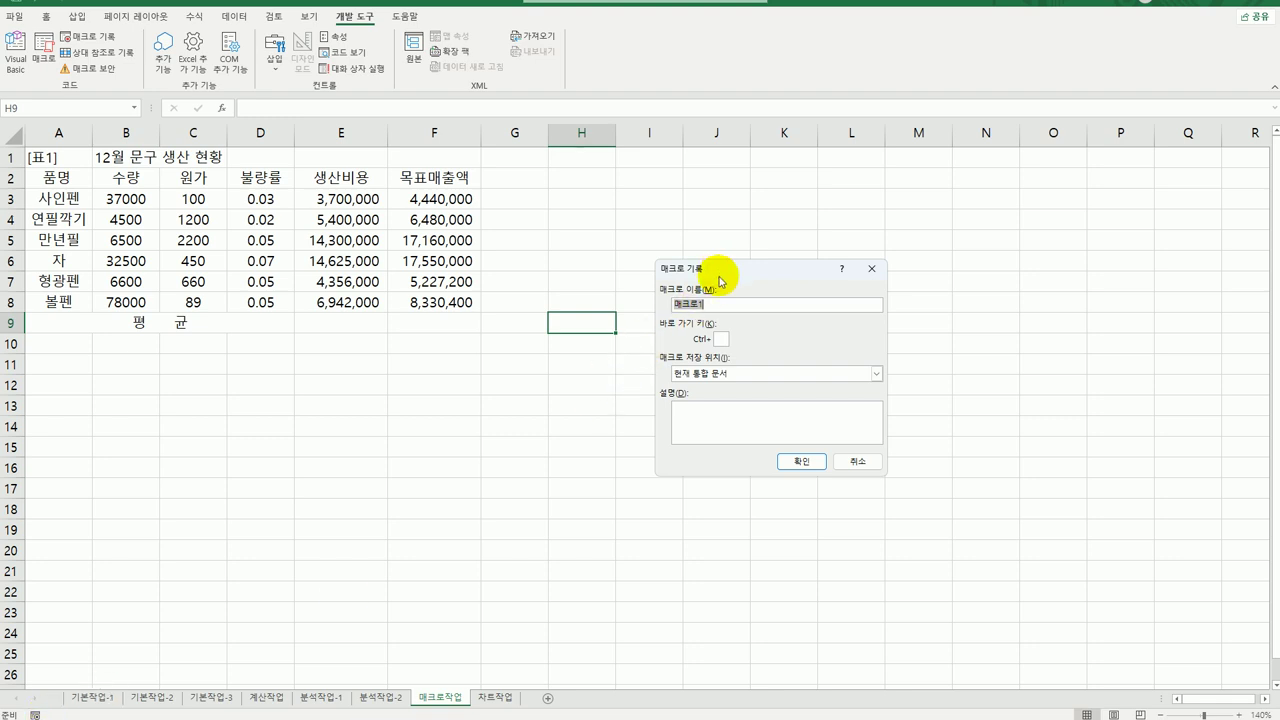
type("v")
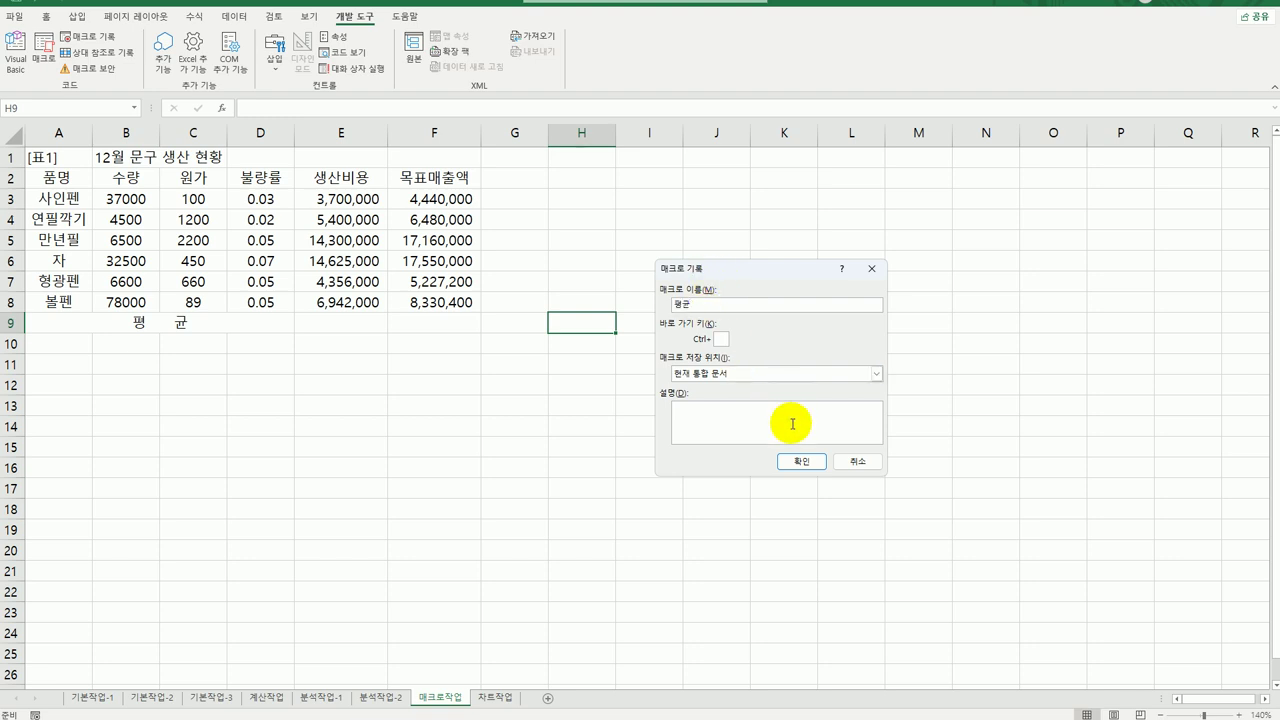
left_click(801, 461)
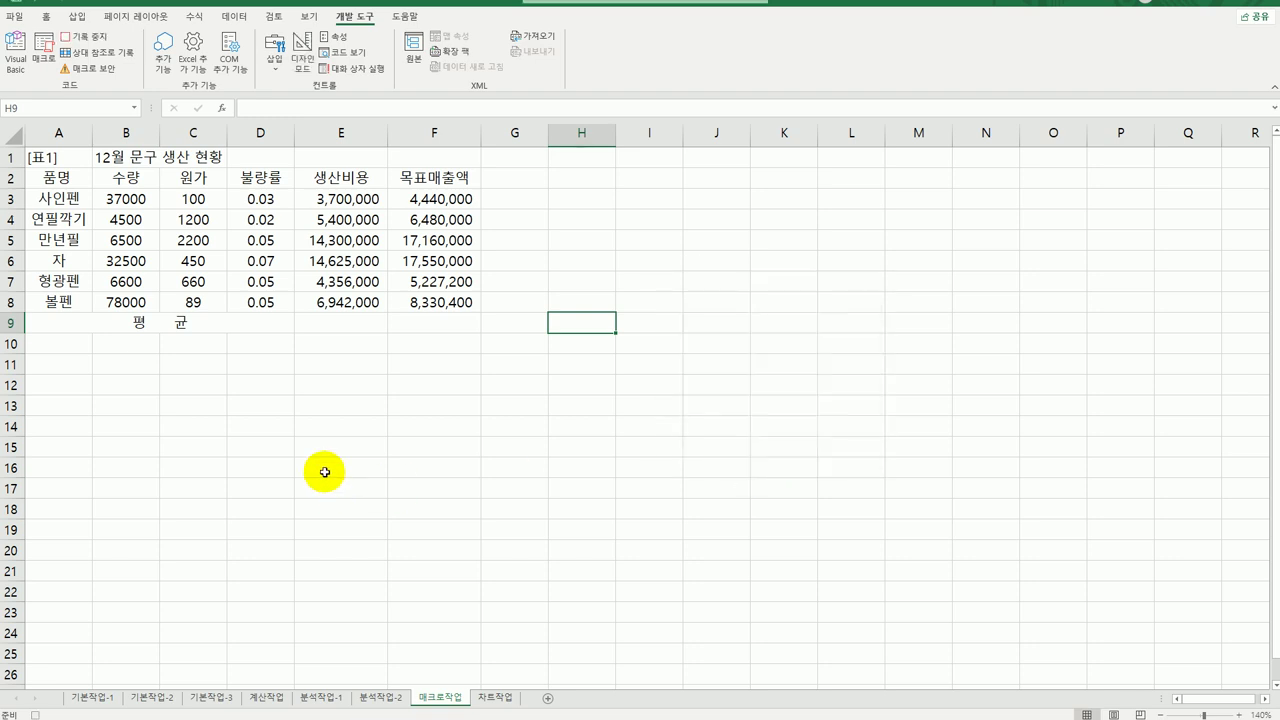
Calculate the average 생산비용 in E9 with =AVERAGE(E3:E8)
left_click(350, 322)
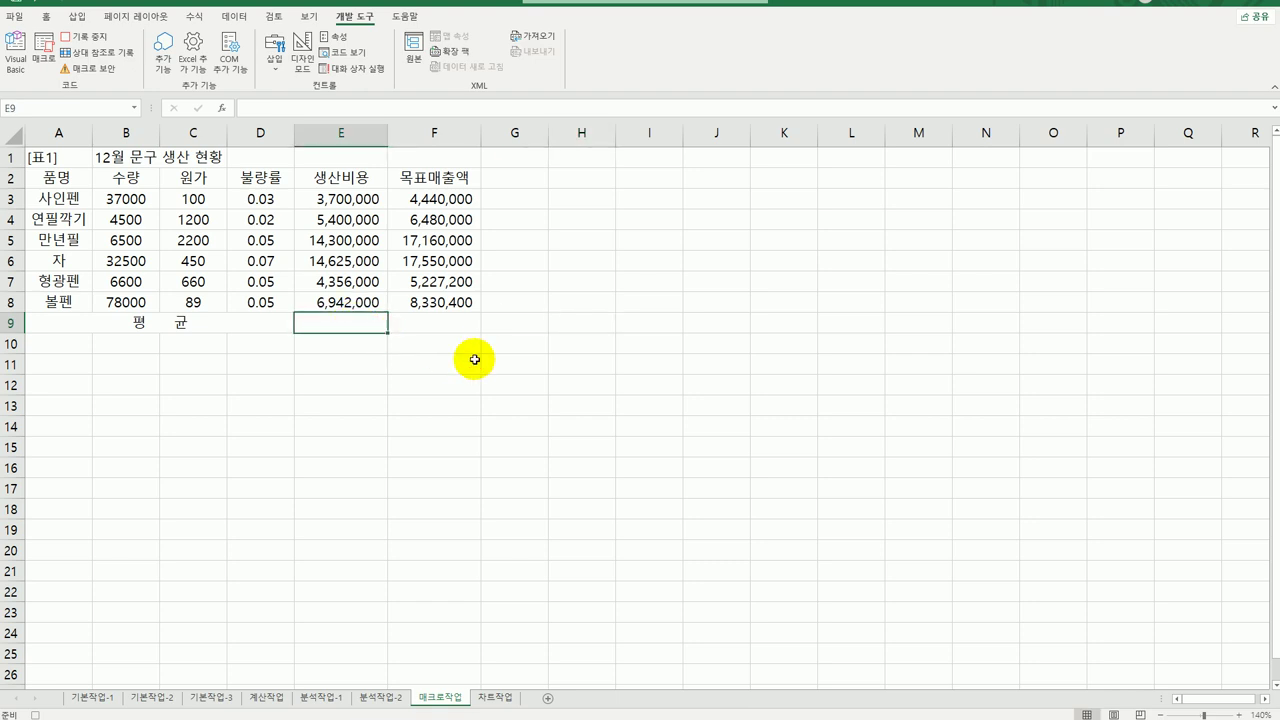
type("=av")
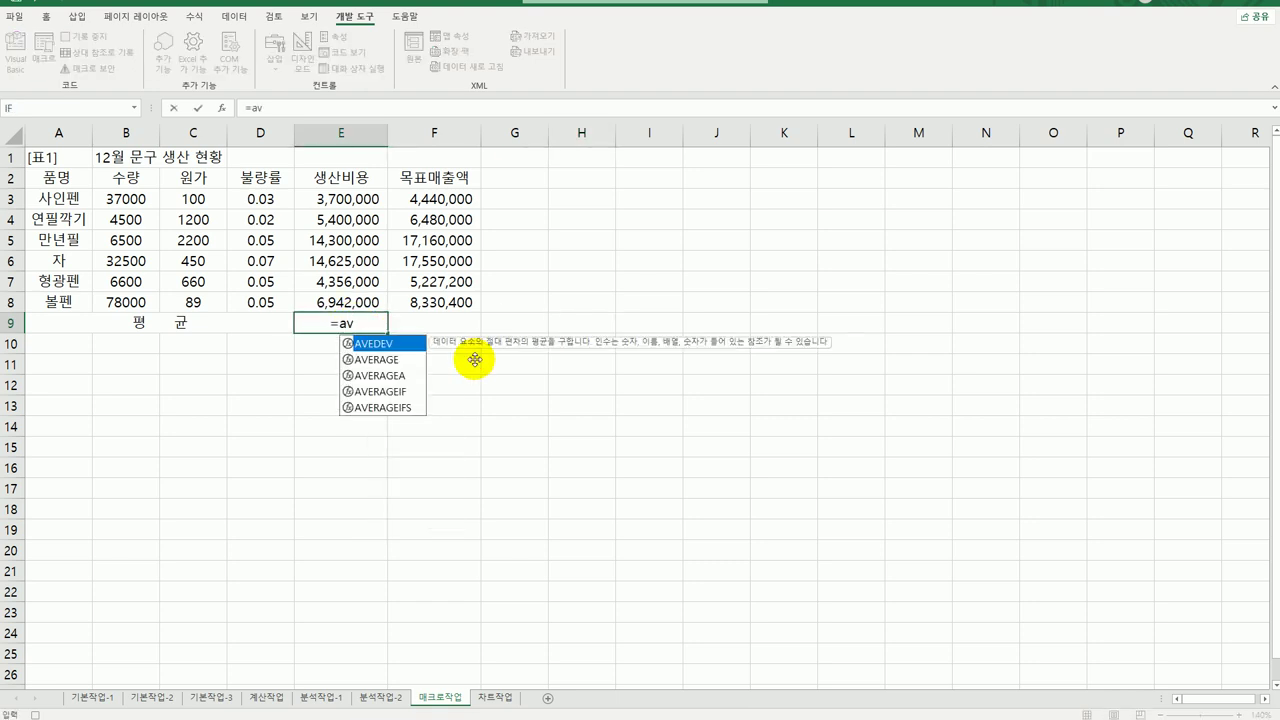
key("Down")
key("Tab")
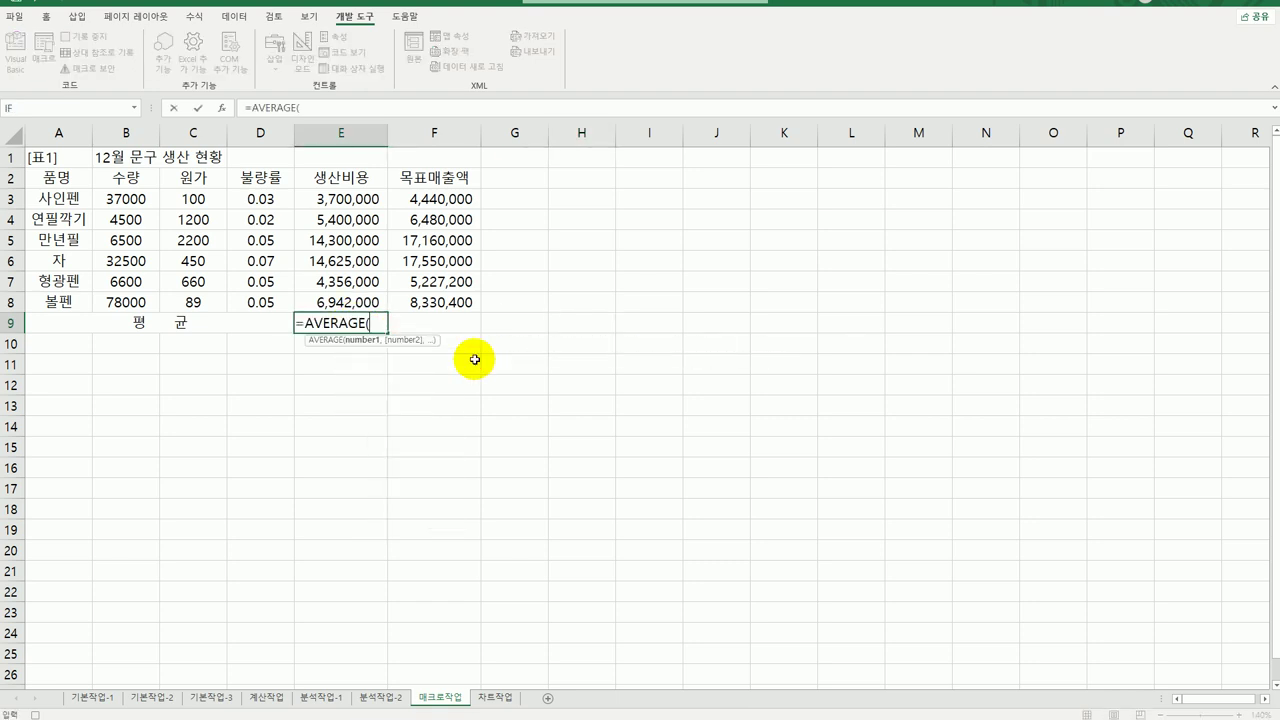
left_click_drag(335, 190, 330, 298)
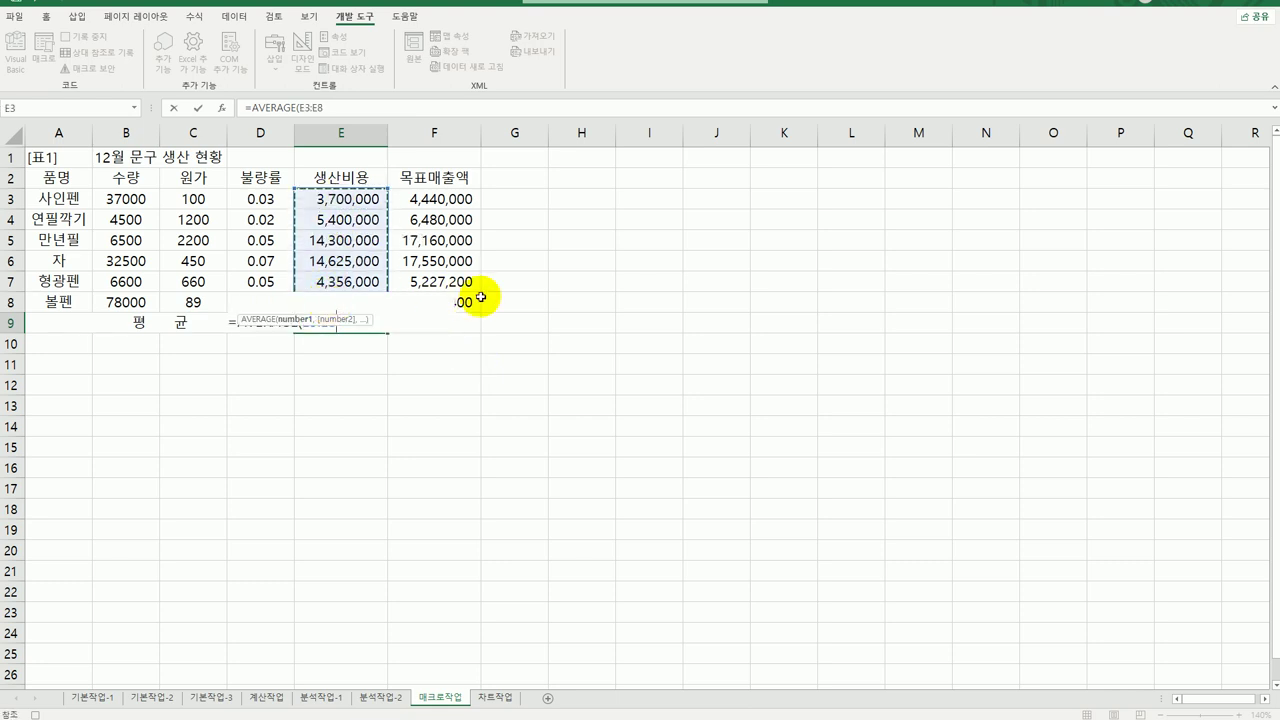
type(")")
key("Return")
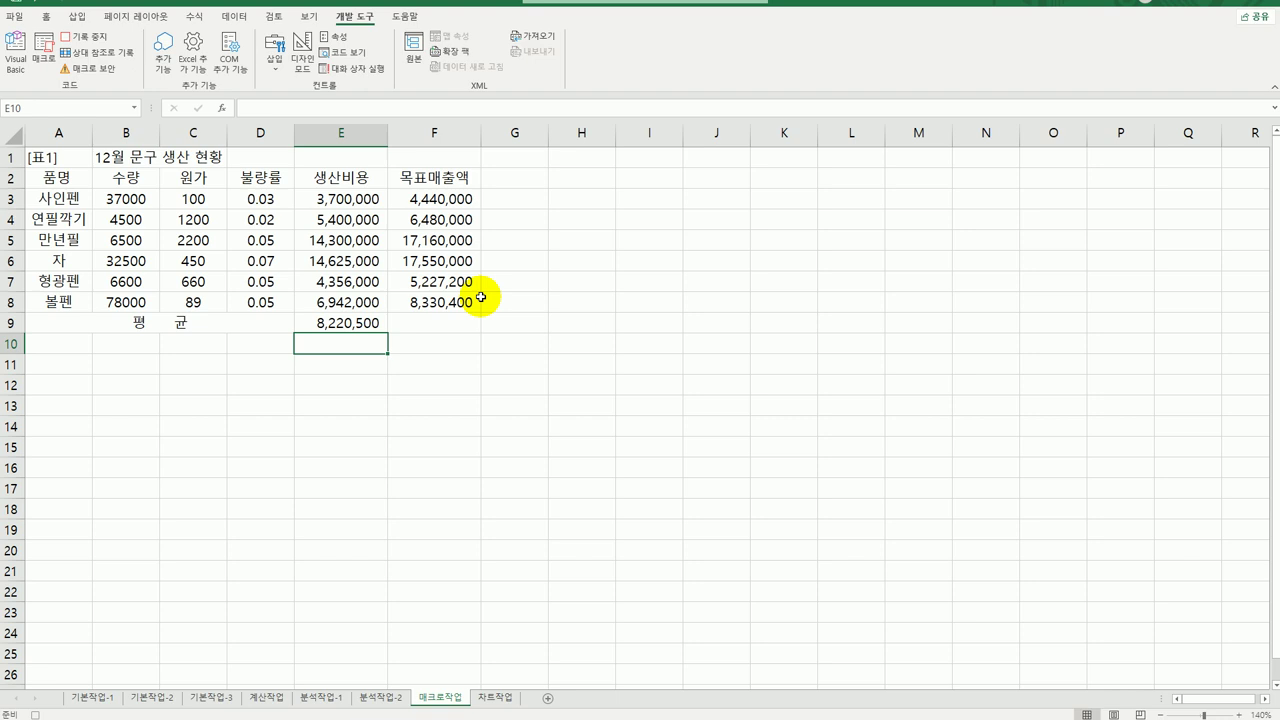
Copy the average formula from E9 across to F9 and stop recording the macro
left_click(345, 323)
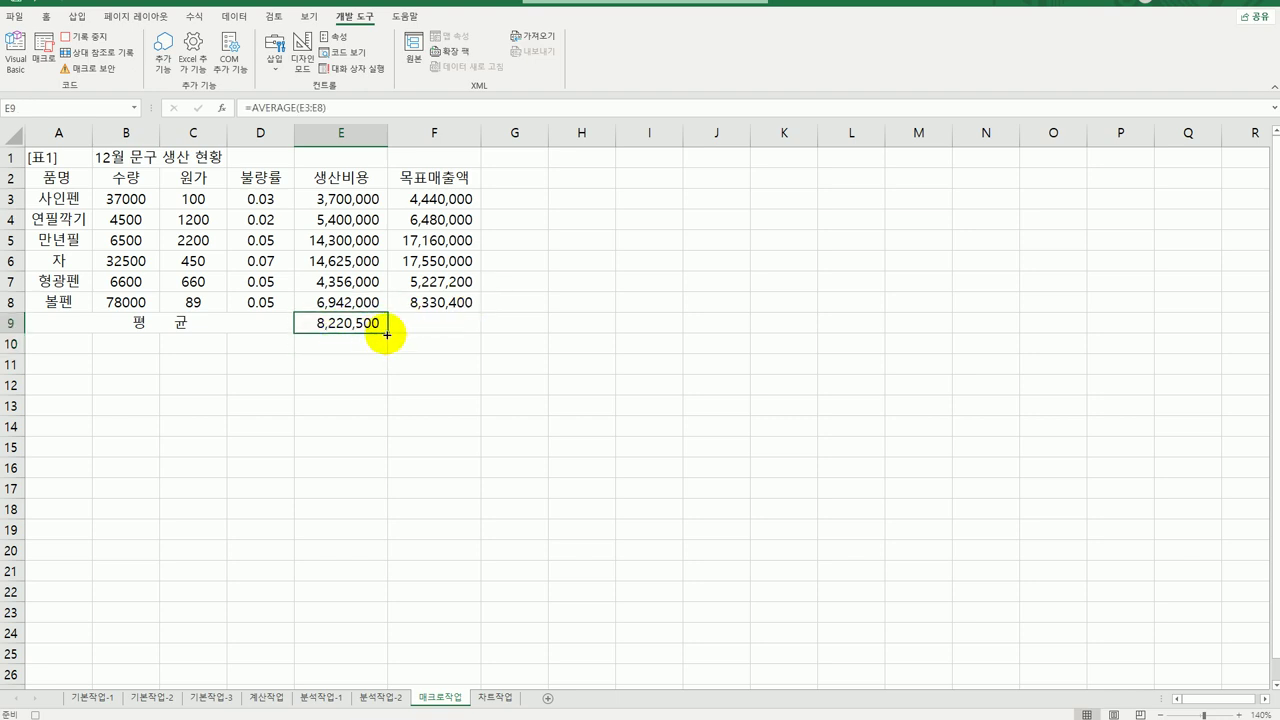
left_click_drag(386, 334, 450, 340)
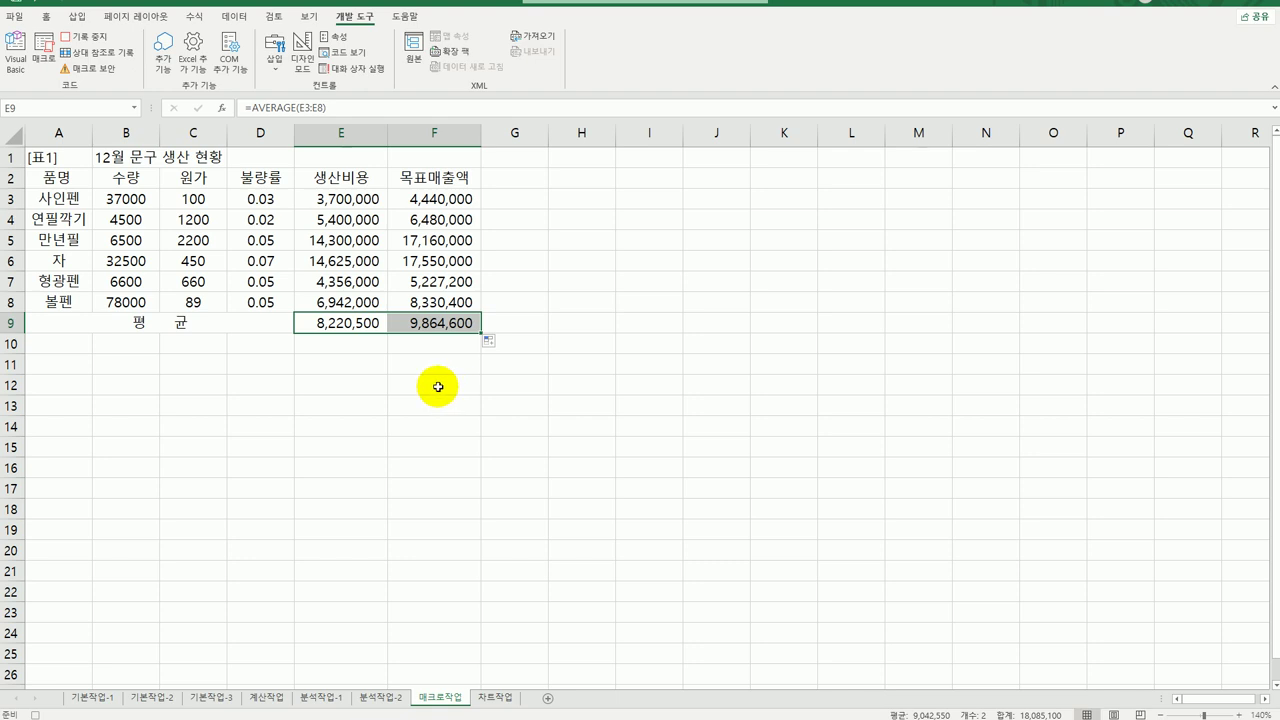
left_click(442, 322)
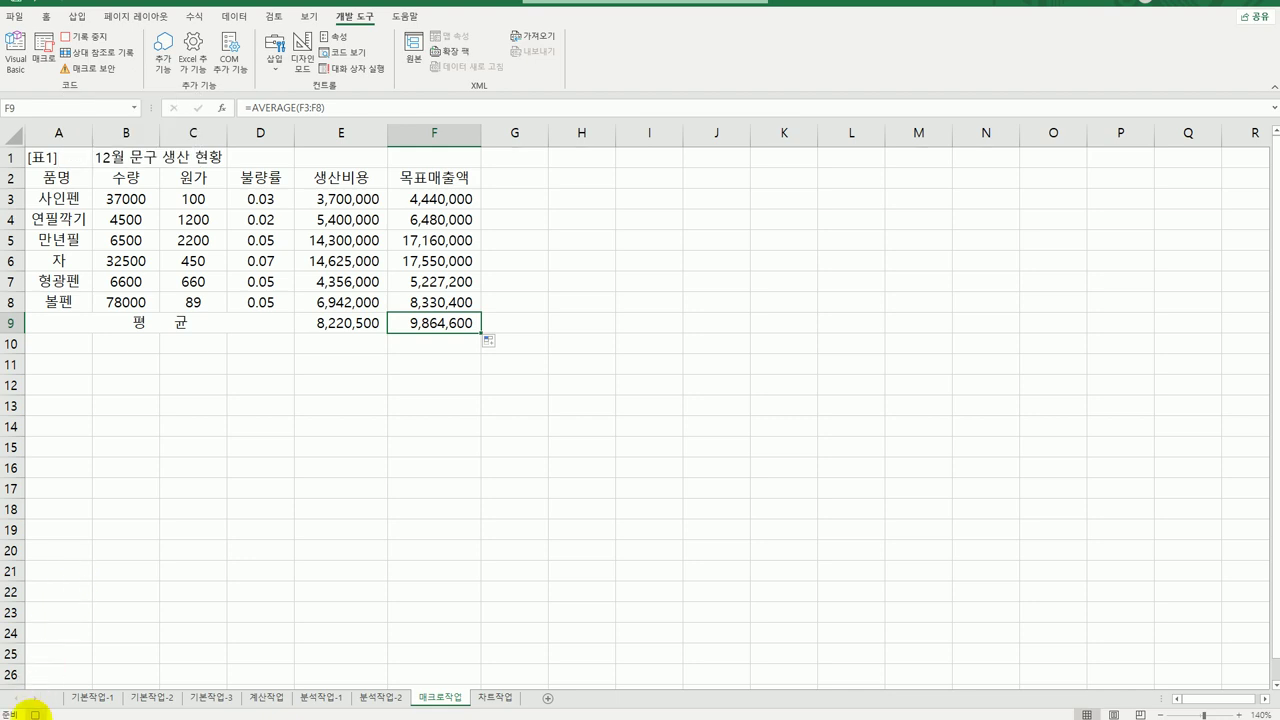
left_click(33, 714)
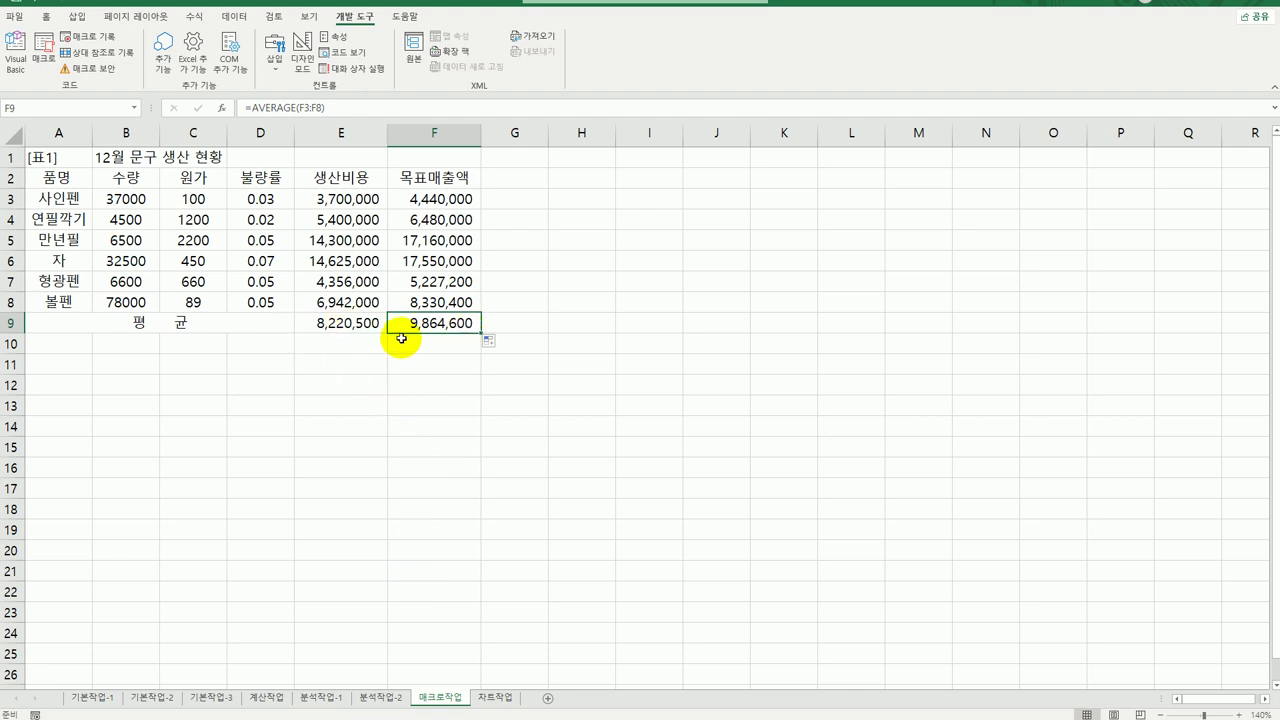
Draw a bevelled rectangle shape over cells G4:G5 and label it 평균
left_click(76, 16)
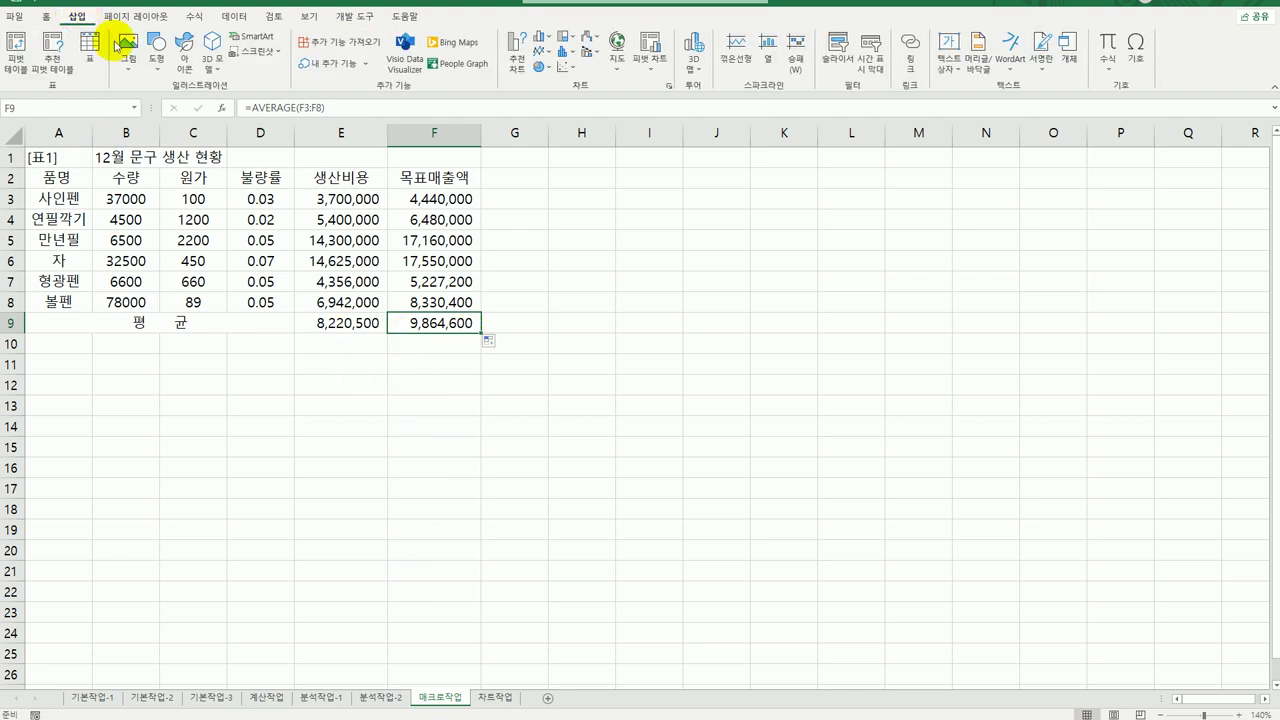
left_click(157, 60)
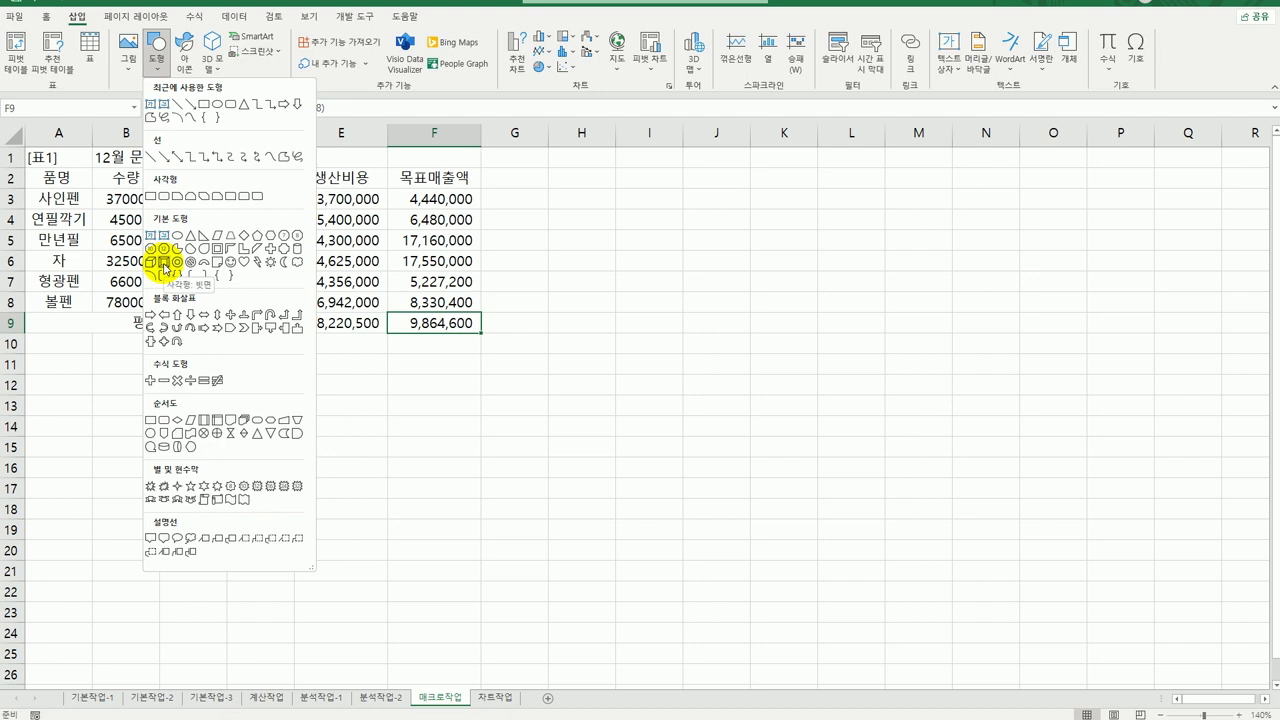
left_click(165, 267)
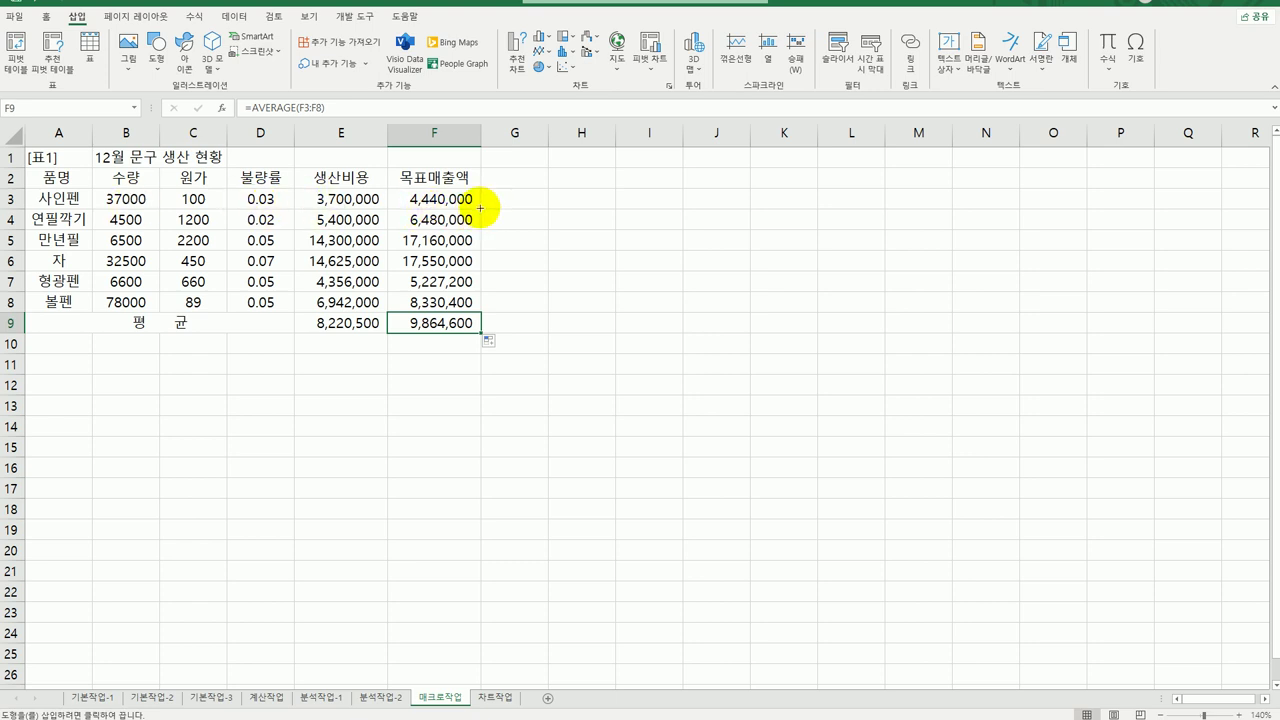
left_click_drag(481, 209, 531, 248)
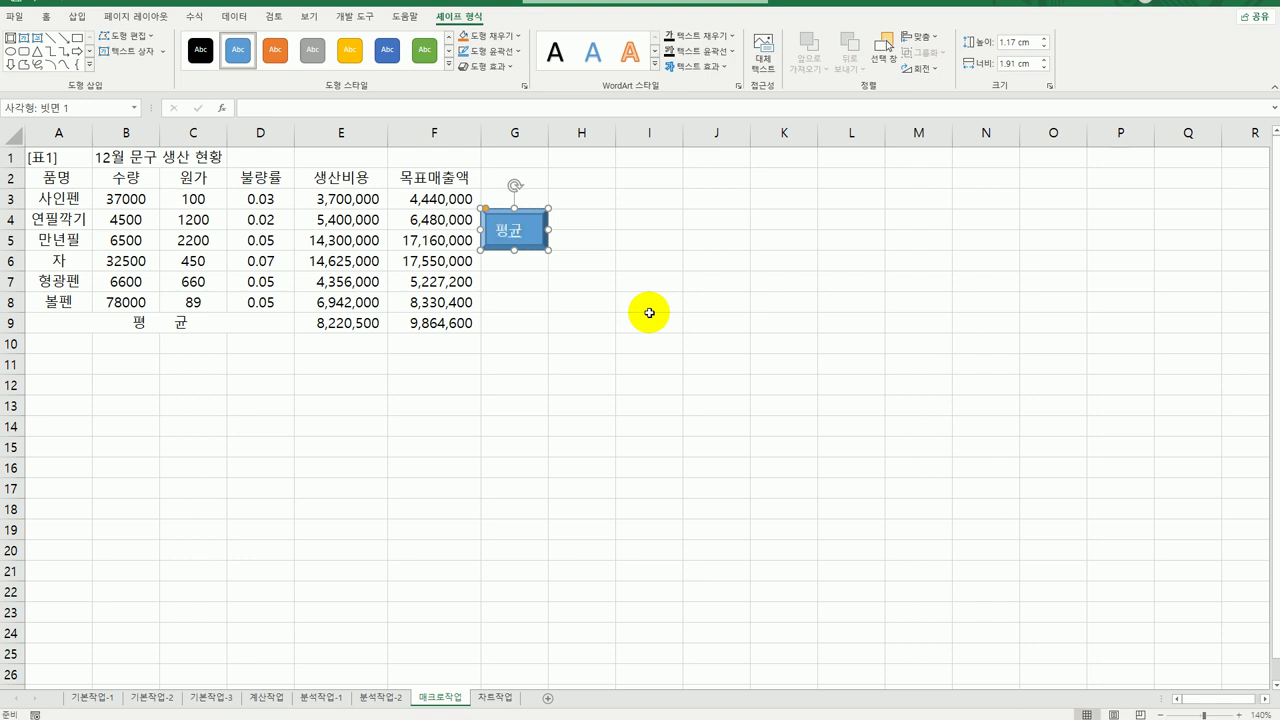
Assign the 평균 macro to the bevelled shape and deselect the shape
right_click(528, 221)
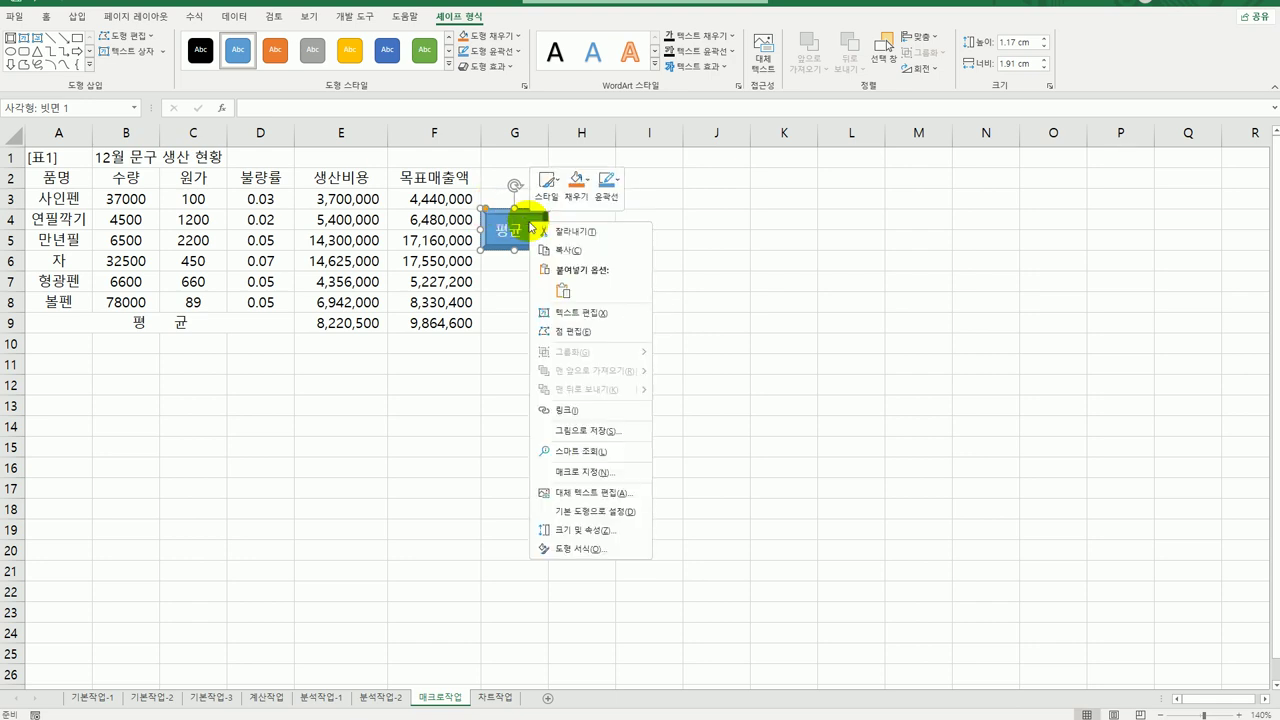
left_click(584, 479)
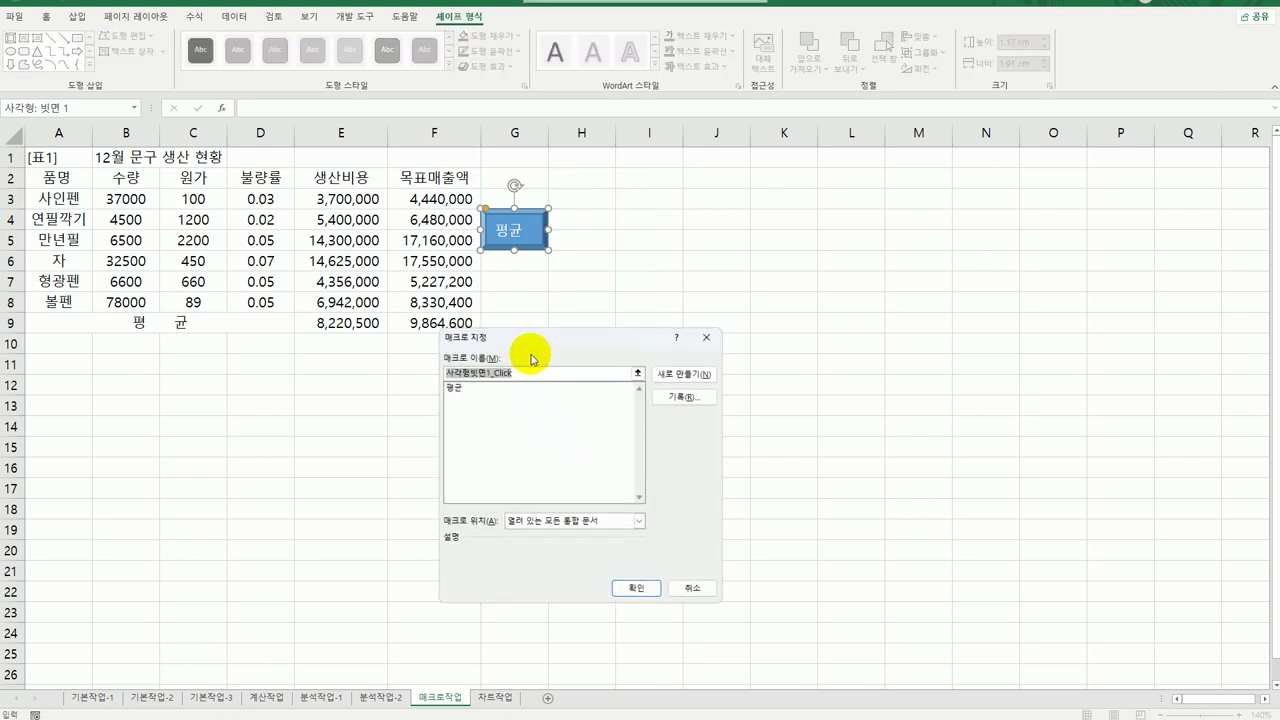
left_click_drag(575, 337, 730, 184)
left_click(630, 236)
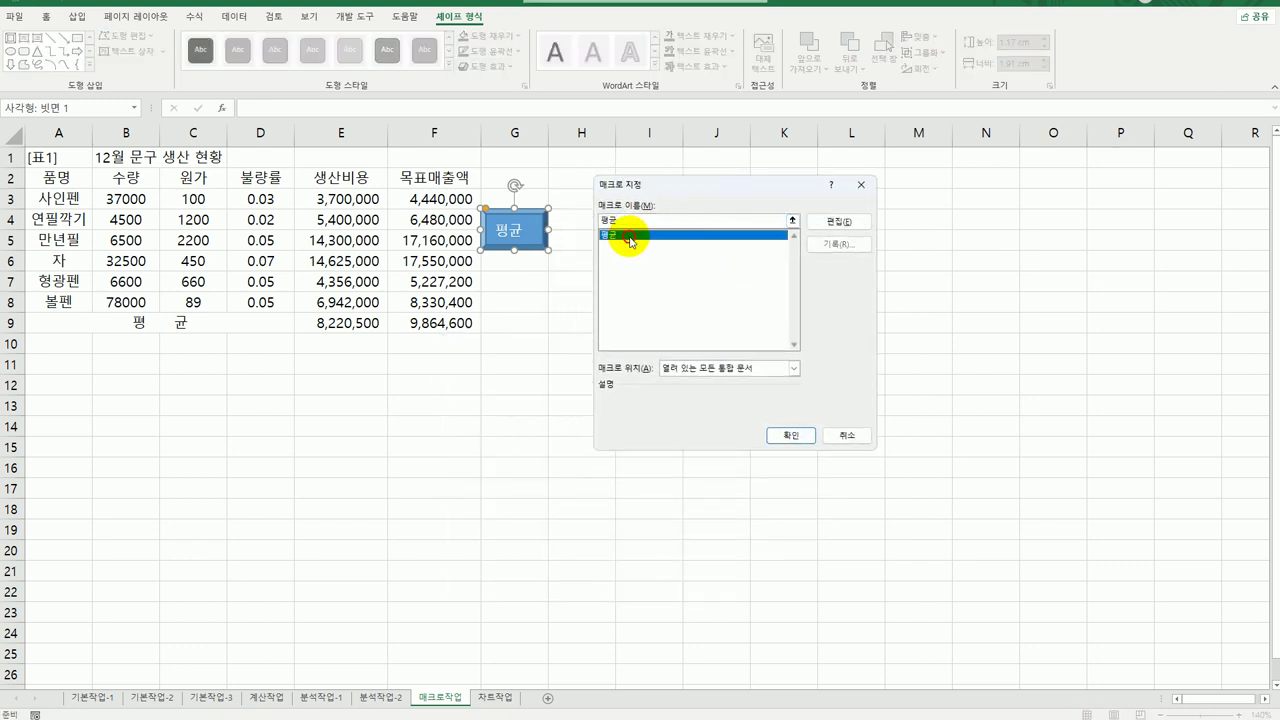
left_click(790, 435)
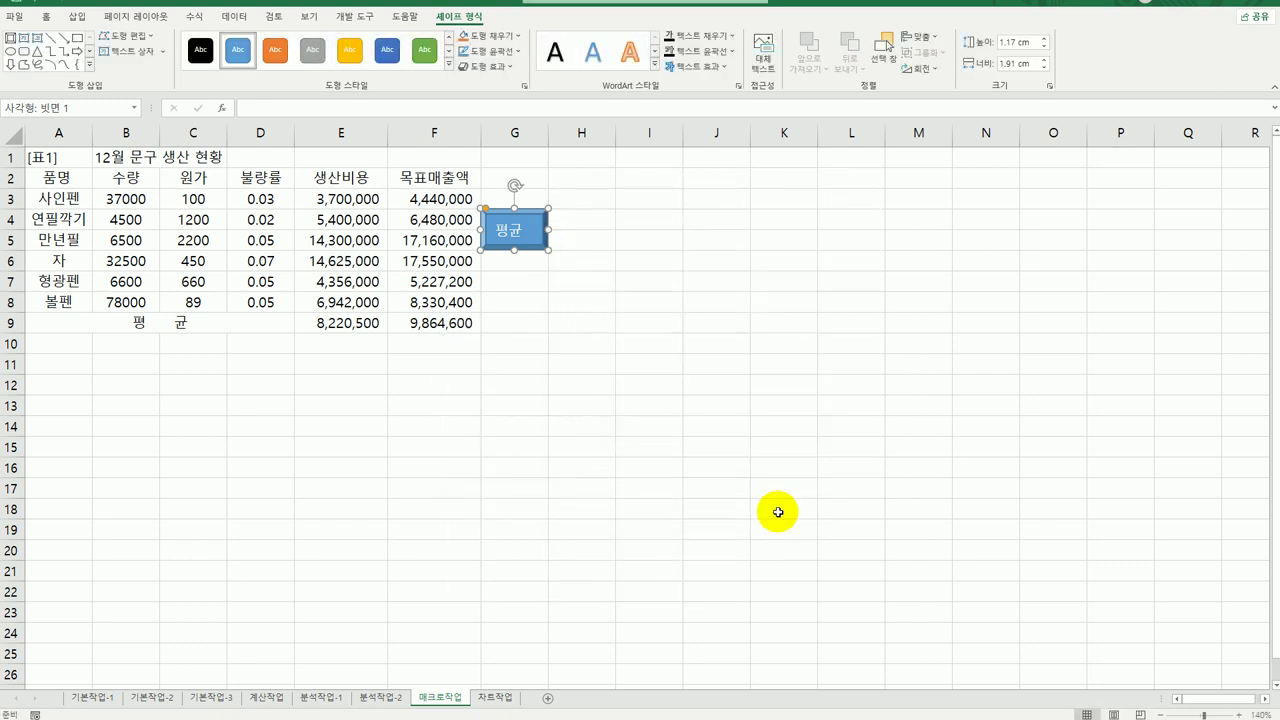
left_click(778, 512)
Test the 평균 macro on cells E9:F9 by running it from its bevelled shape
left_click_drag(363, 325, 429, 326)
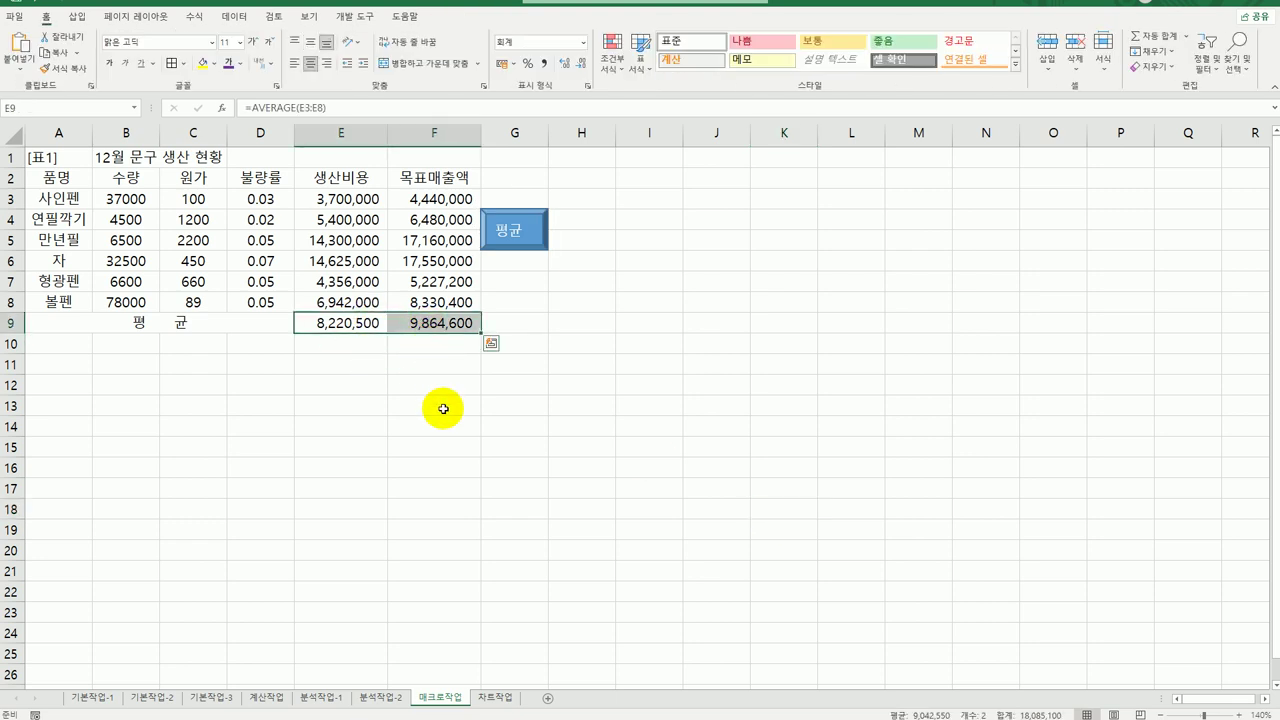
left_click(674, 482)
left_click(514, 229)
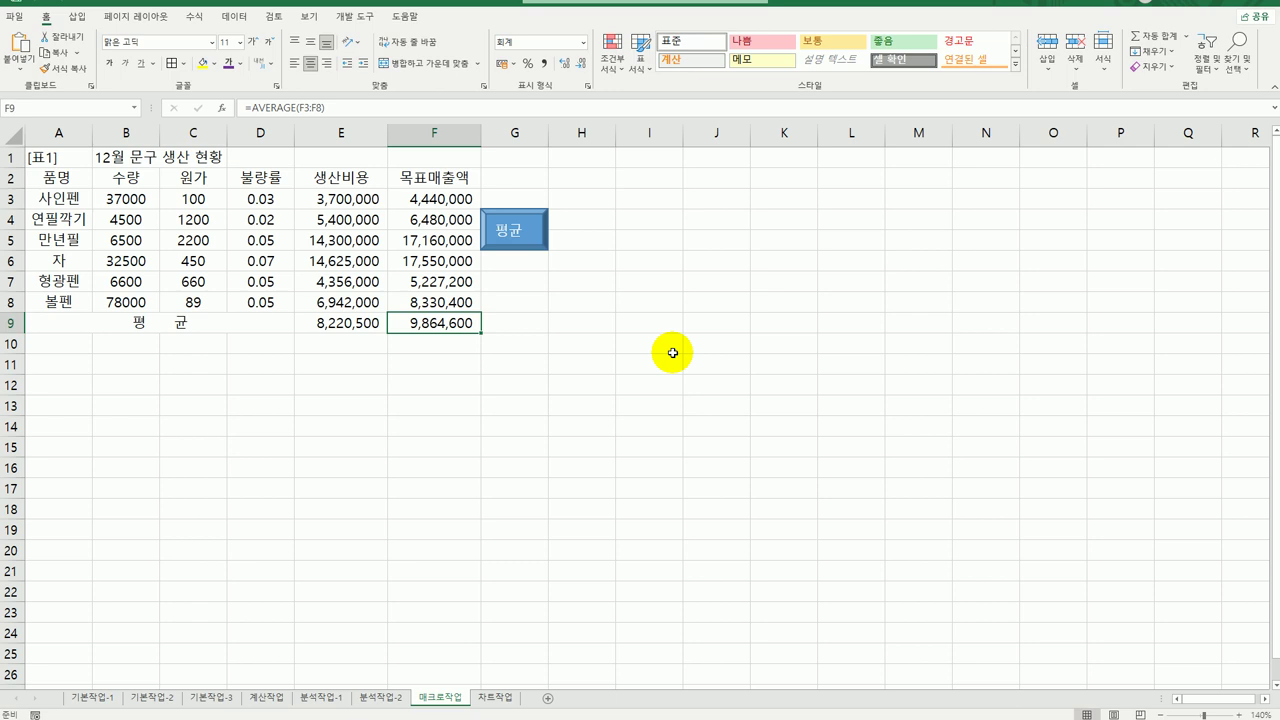
Start recording a new macro named 서식, stored in the current workbook
left_click(718, 340)
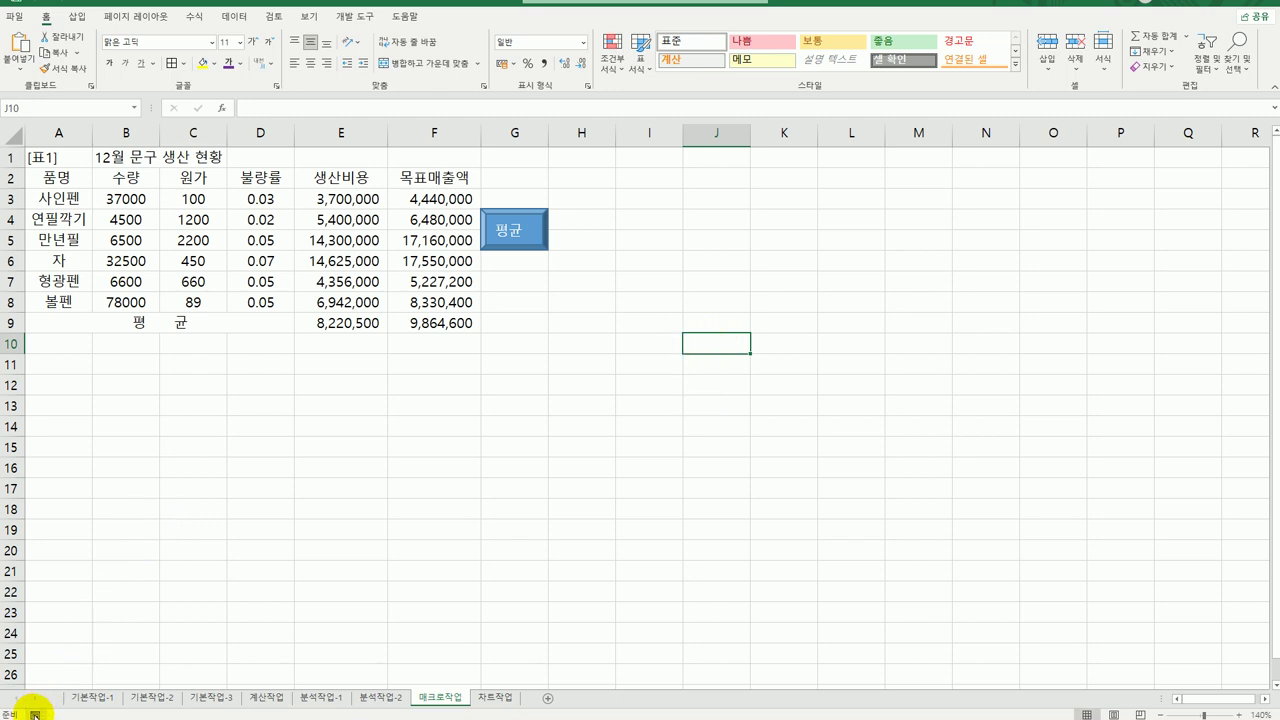
left_click(35, 714)
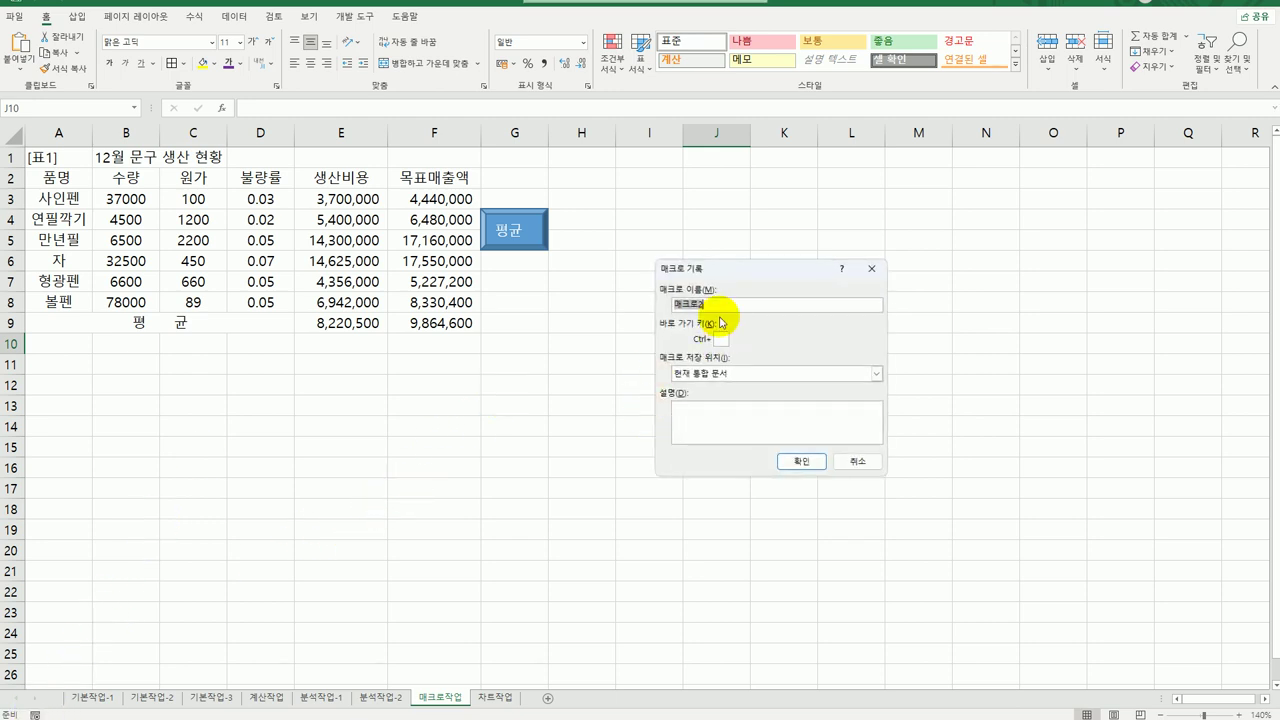
left_click_drag(735, 268, 672, 228)
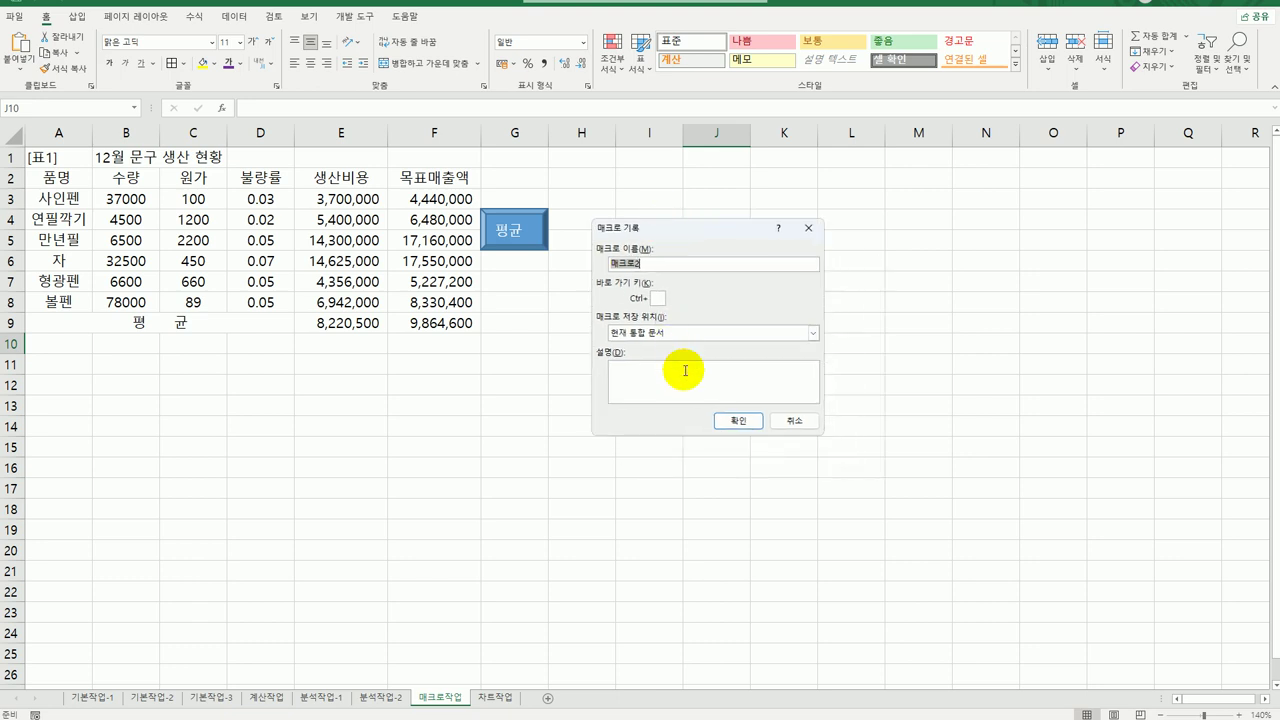
type("서식")
left_click(738, 420)
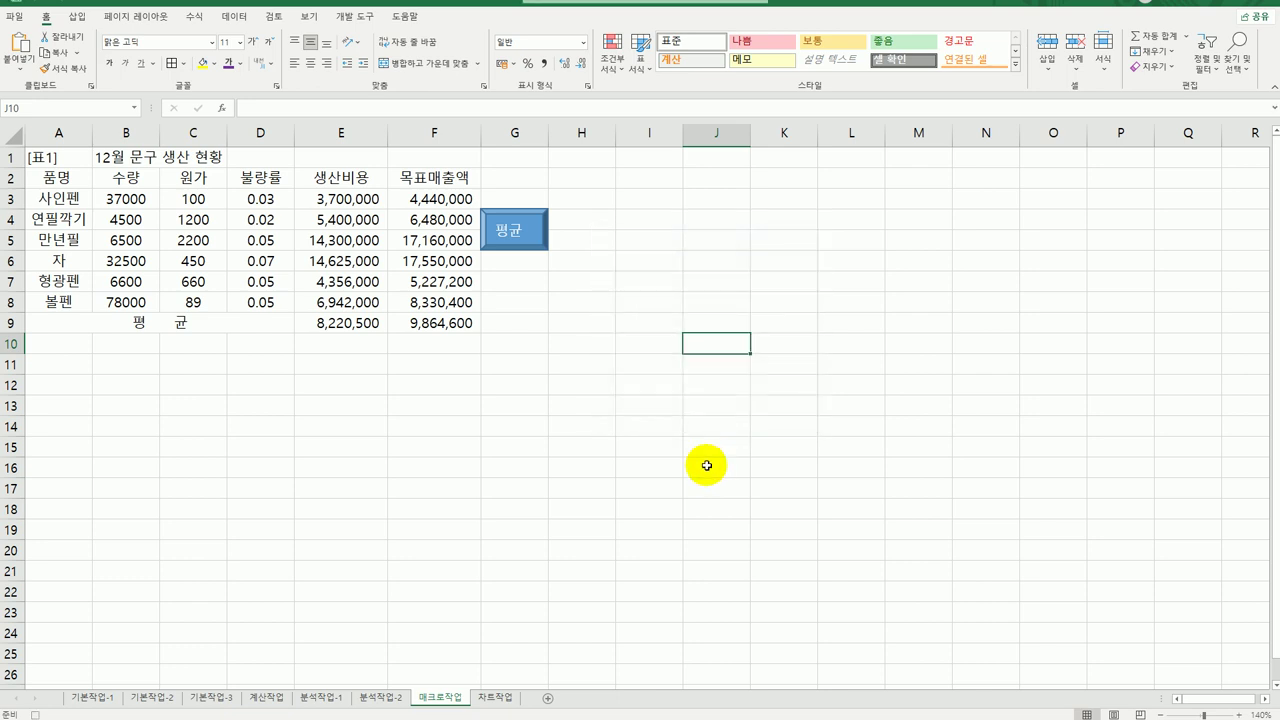
Apply all borders to the table range A2:F9 and deselect the range
left_click_drag(68, 178, 412, 323)
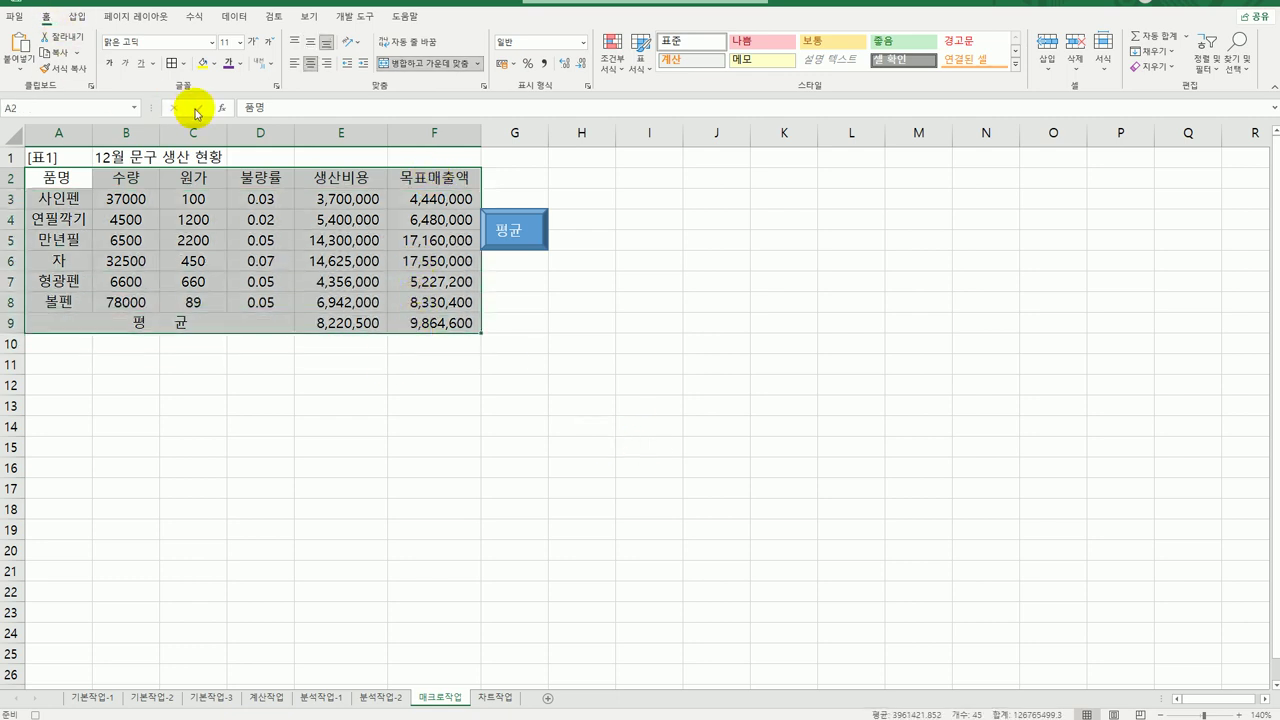
left_click(185, 66)
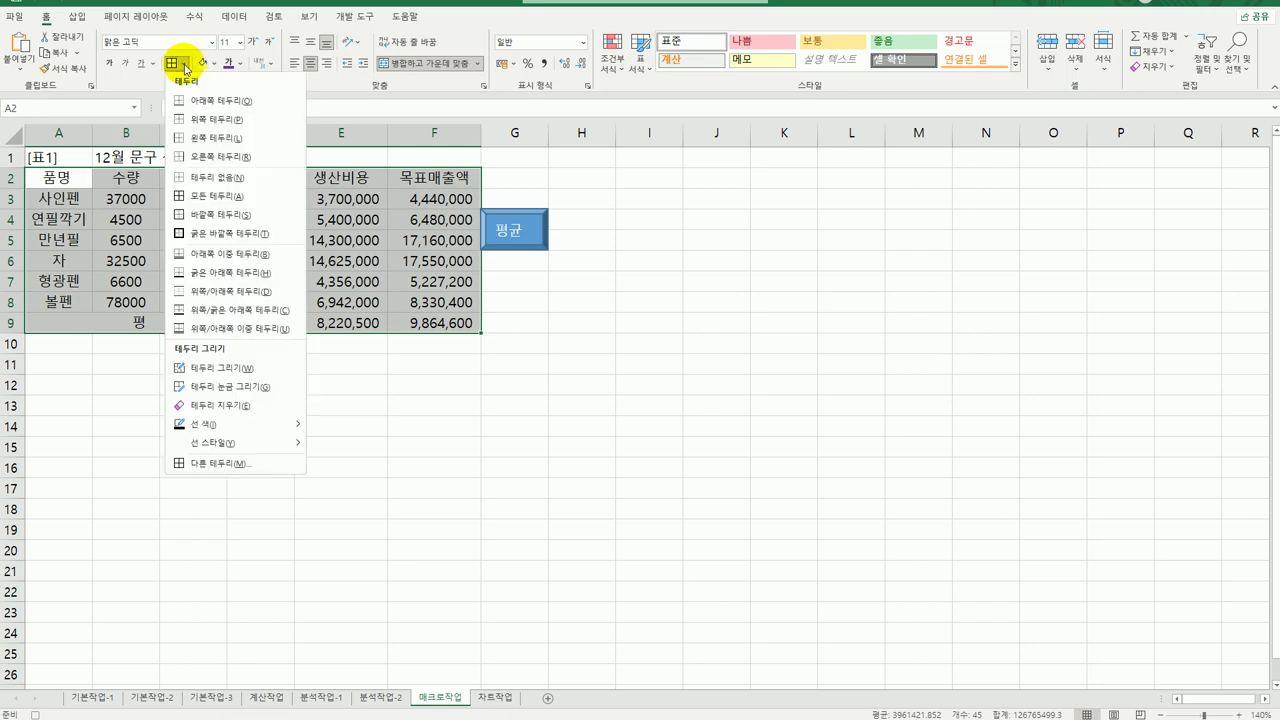
left_click(215, 203)
left_click(457, 327)
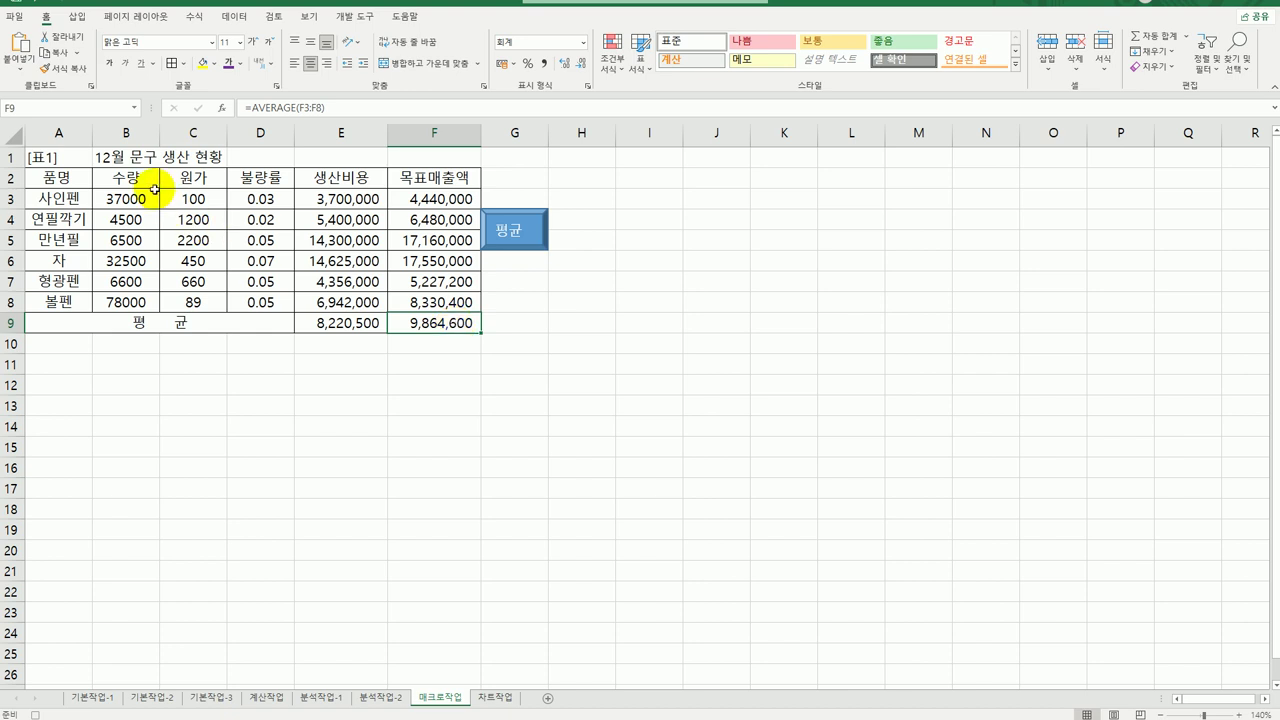
Fill the header cells A2:F2 with standard yellow and stop recording the macro
left_click_drag(63, 177, 402, 178)
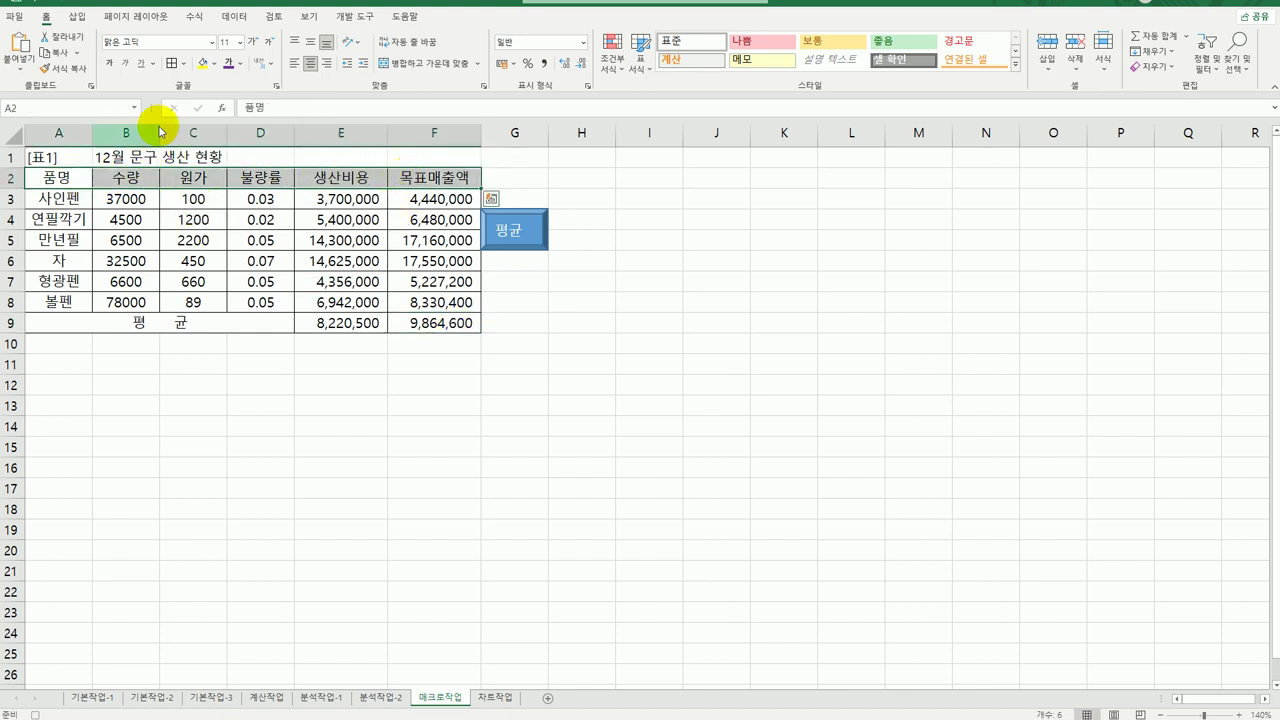
left_click(216, 68)
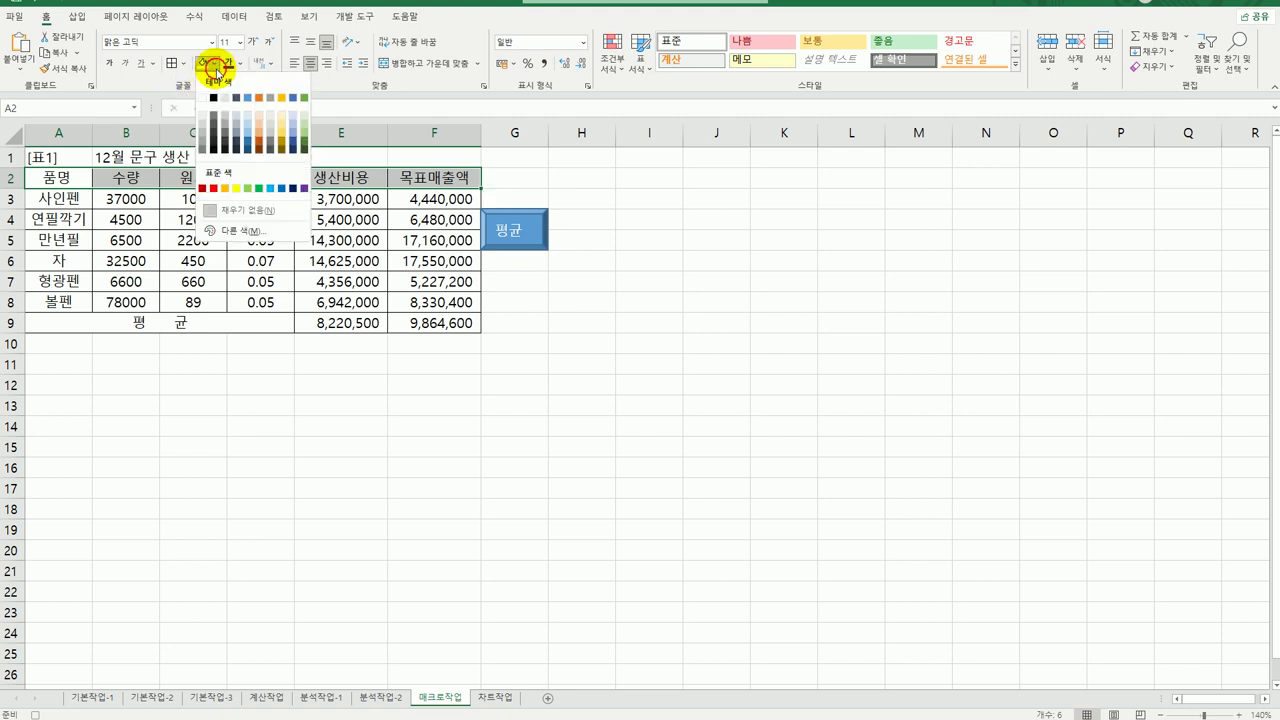
left_click(236, 188)
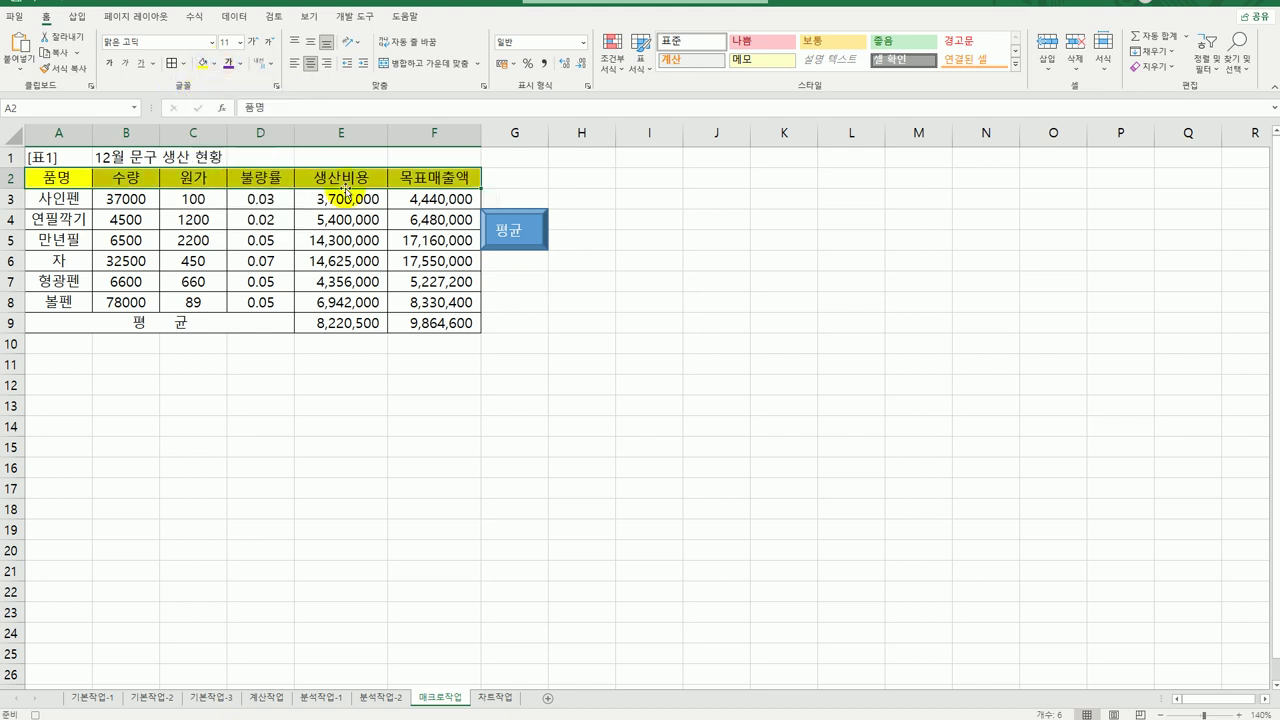
left_click(423, 177)
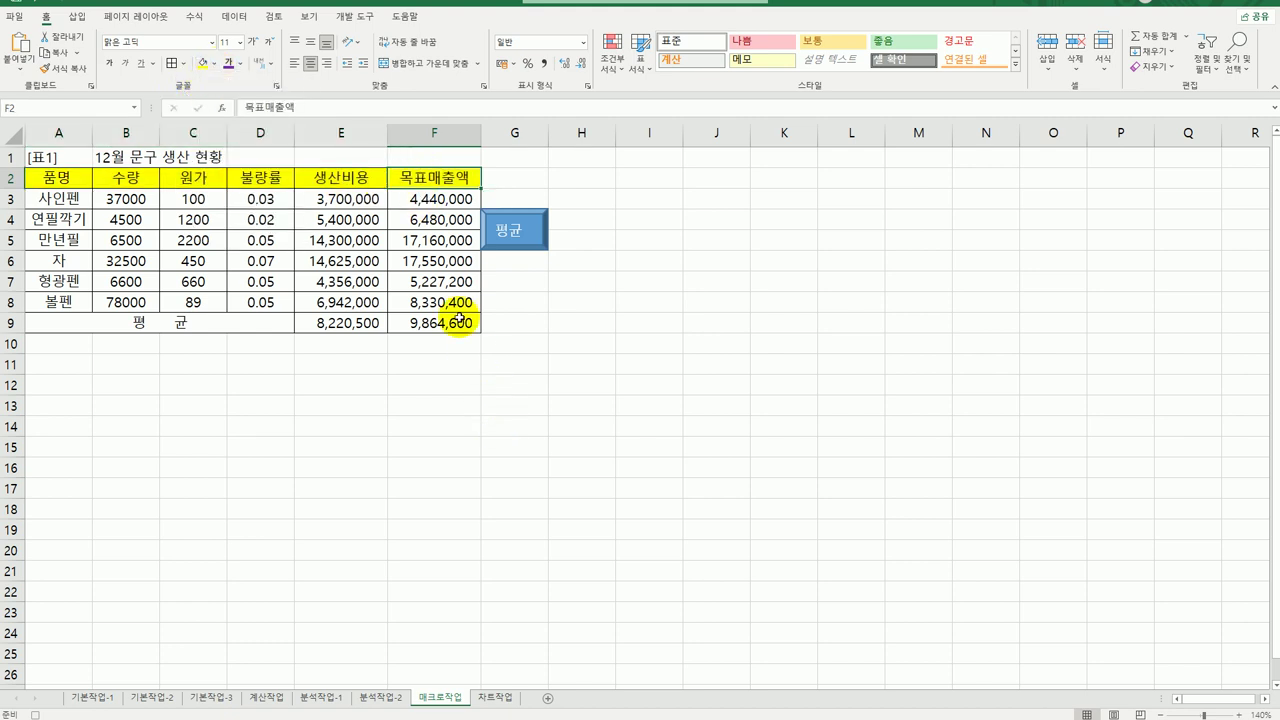
left_click(346, 18)
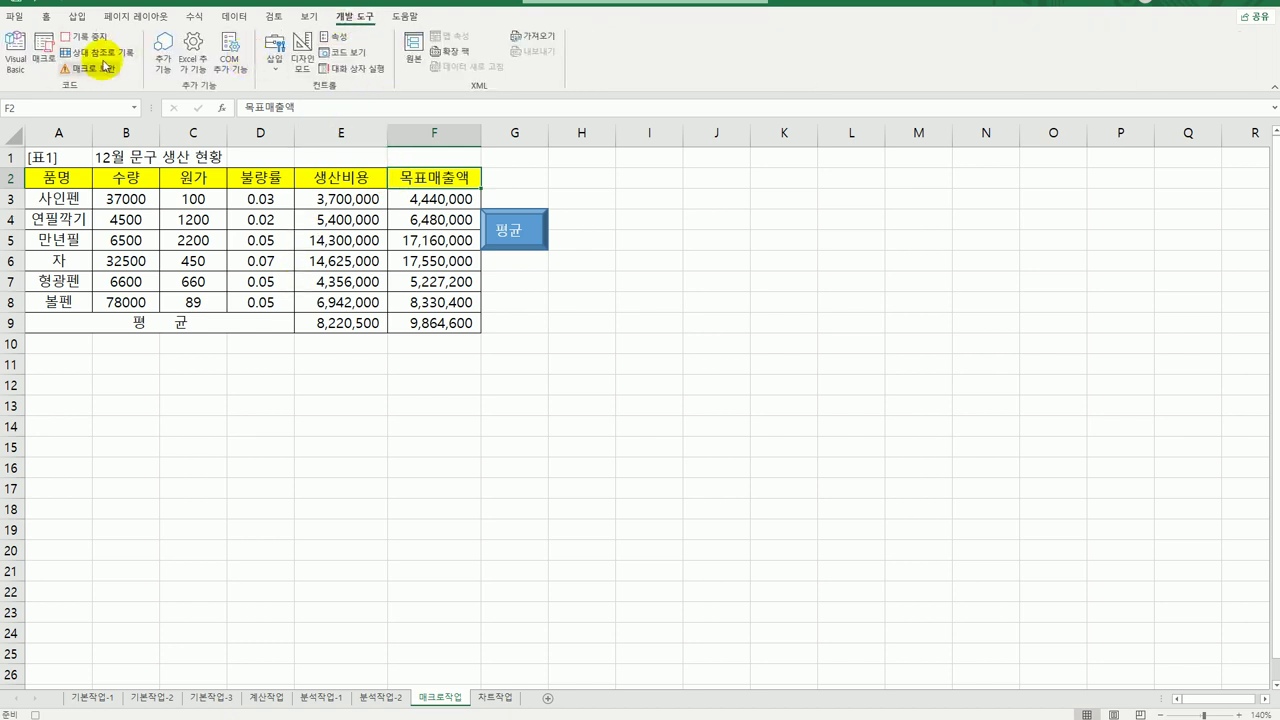
left_click(602, 633)
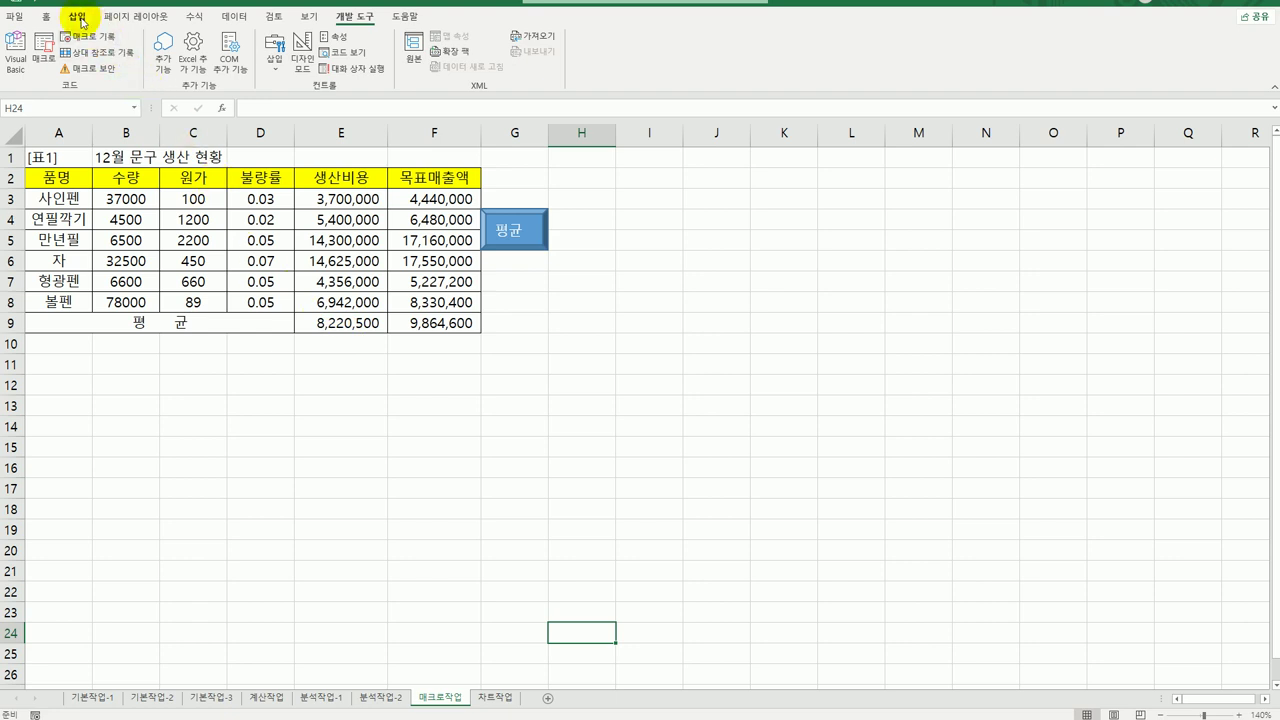
Draw a rounded rectangle shape over cells G7:G8 and label it 서식
left_click(78, 18)
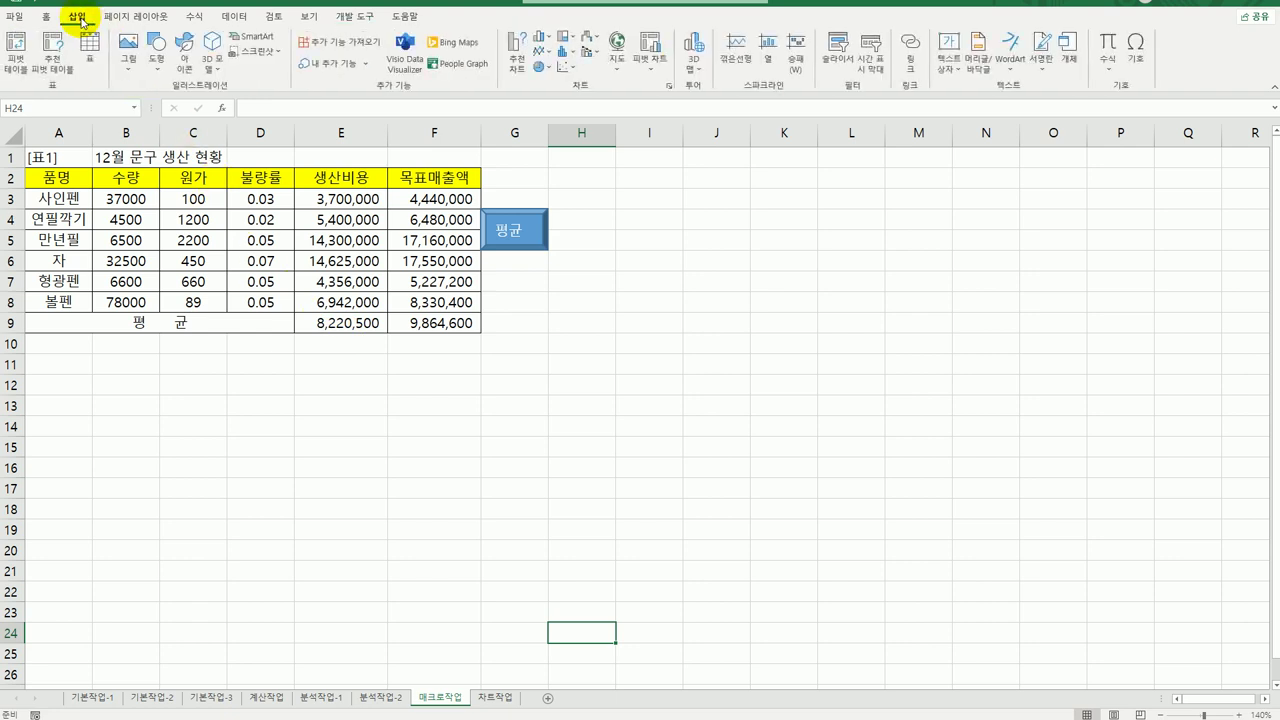
left_click(155, 62)
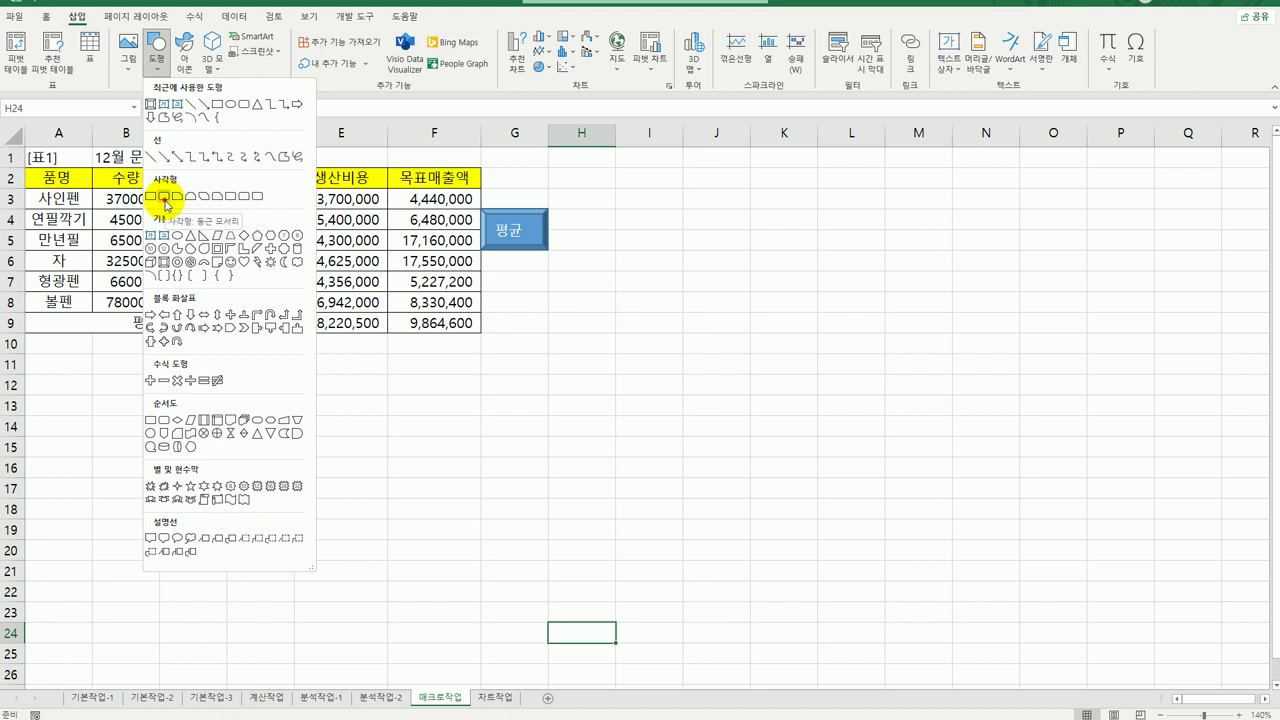
left_click(165, 200)
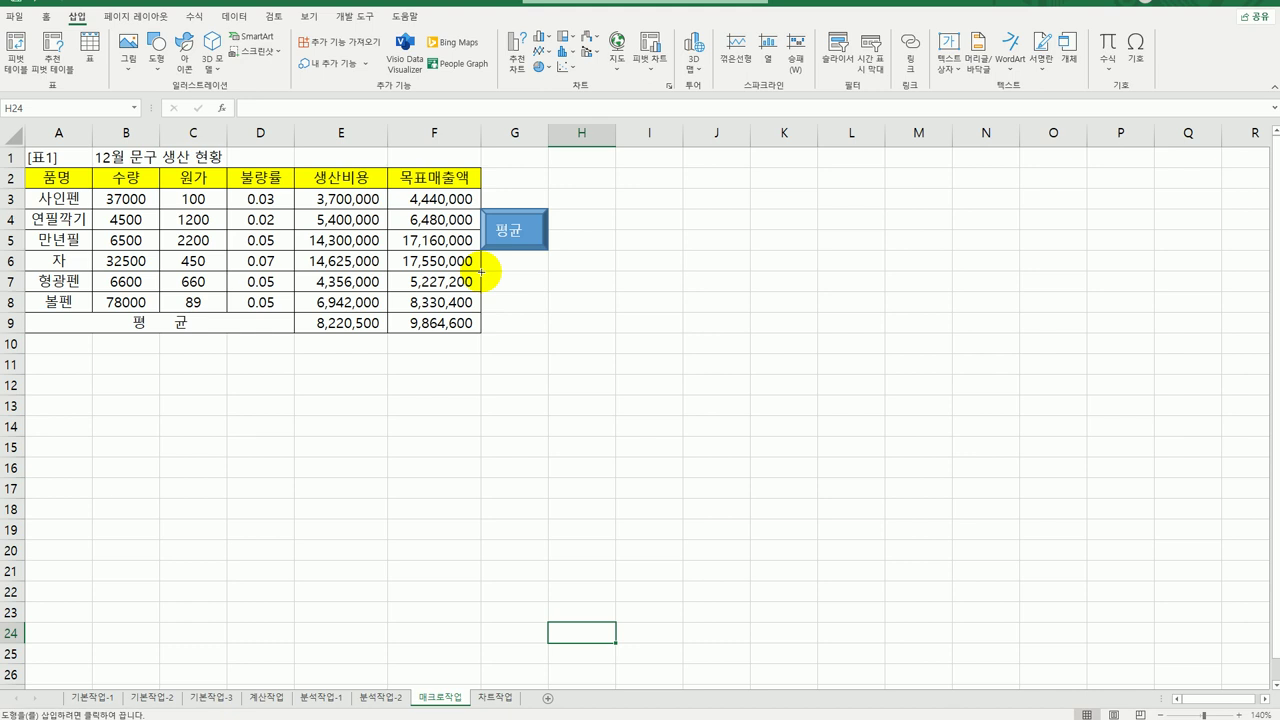
mouse_move(481, 271)
left_mouse_down()
mouse_move(537, 289)
mouse_move(548, 312)
left_mouse_up()
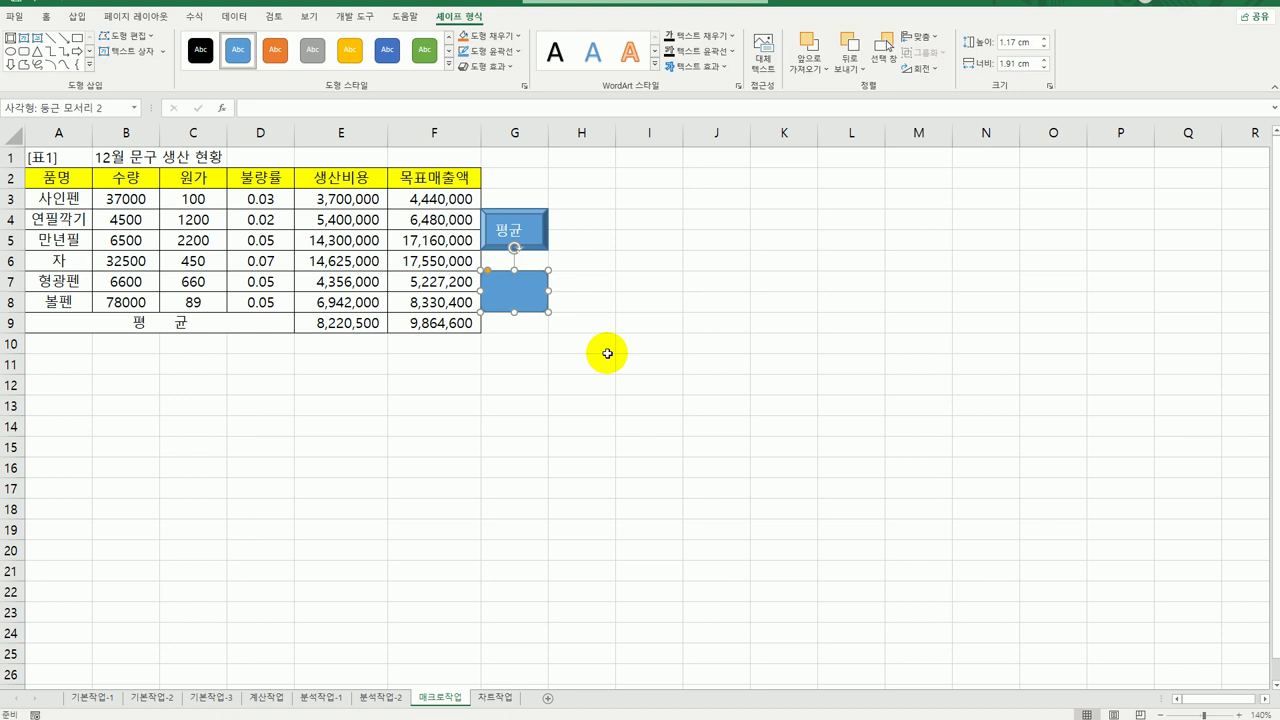
type("서식")
Assign the 서식 macro to the rounded rectangle and deselect the shape
left_click(535, 293)
right_click(532, 289)
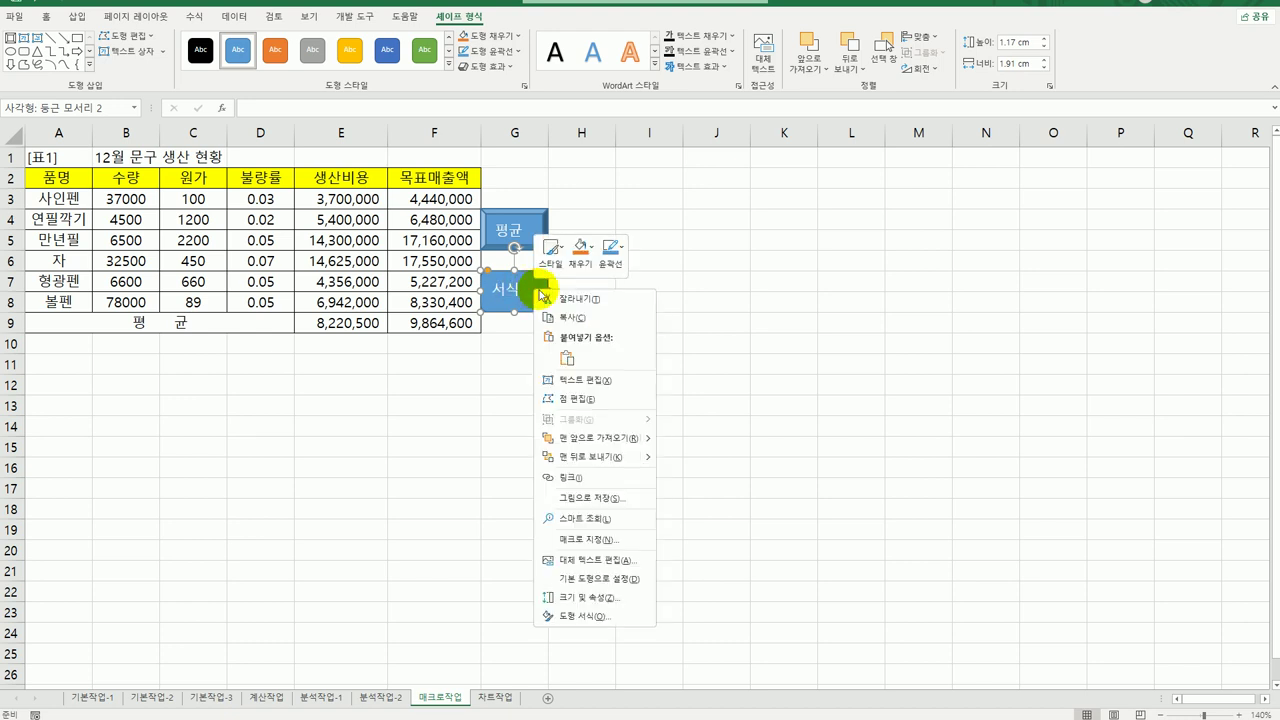
left_click(580, 538)
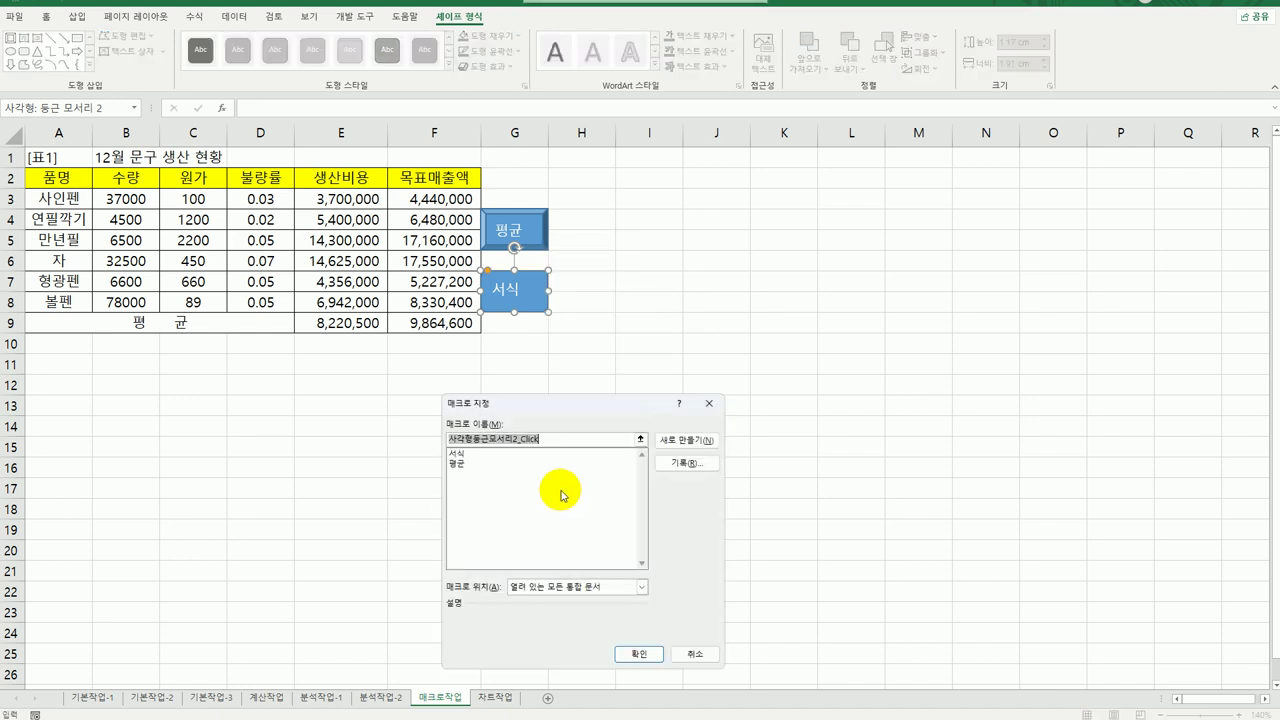
left_click(460, 454)
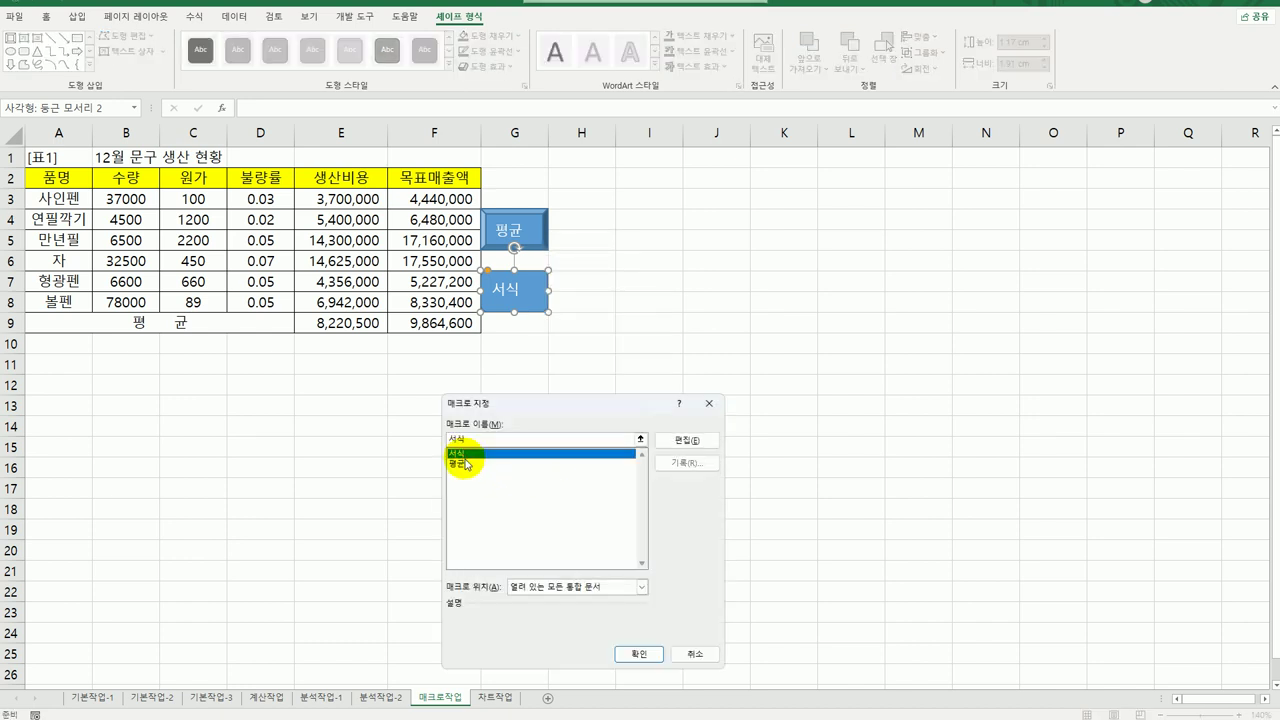
left_click(639, 654)
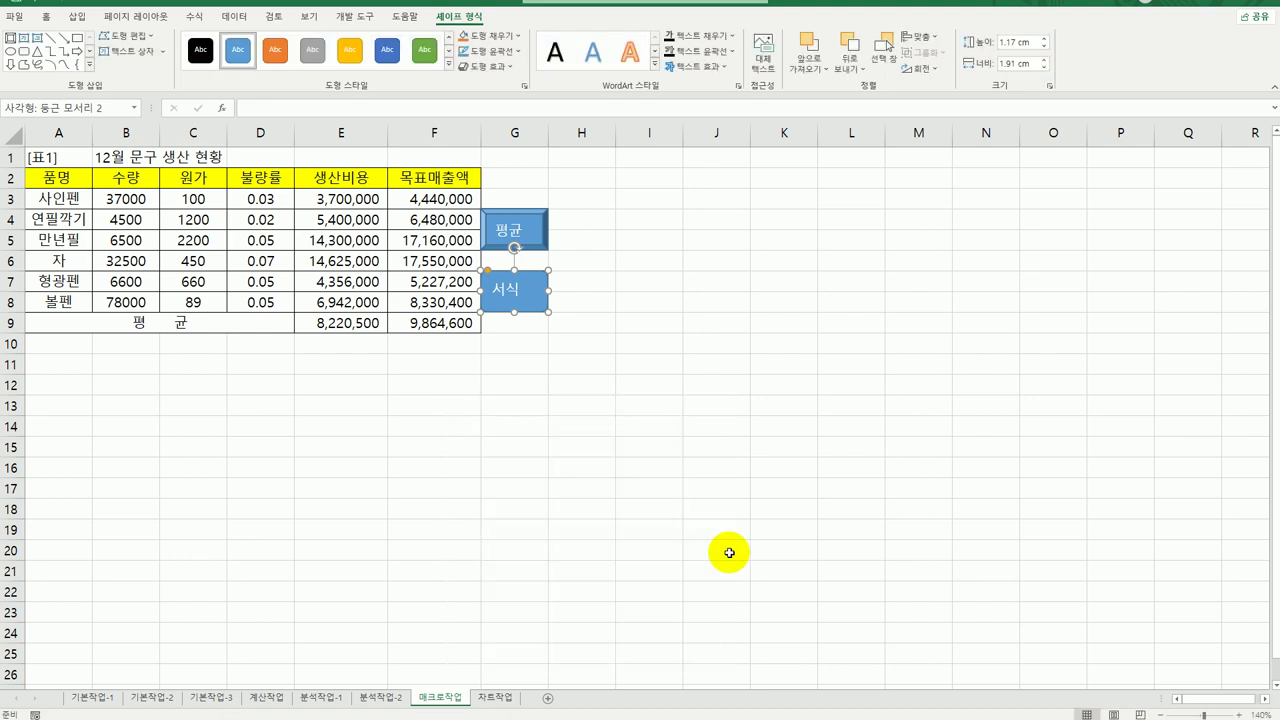
left_click(729, 553)
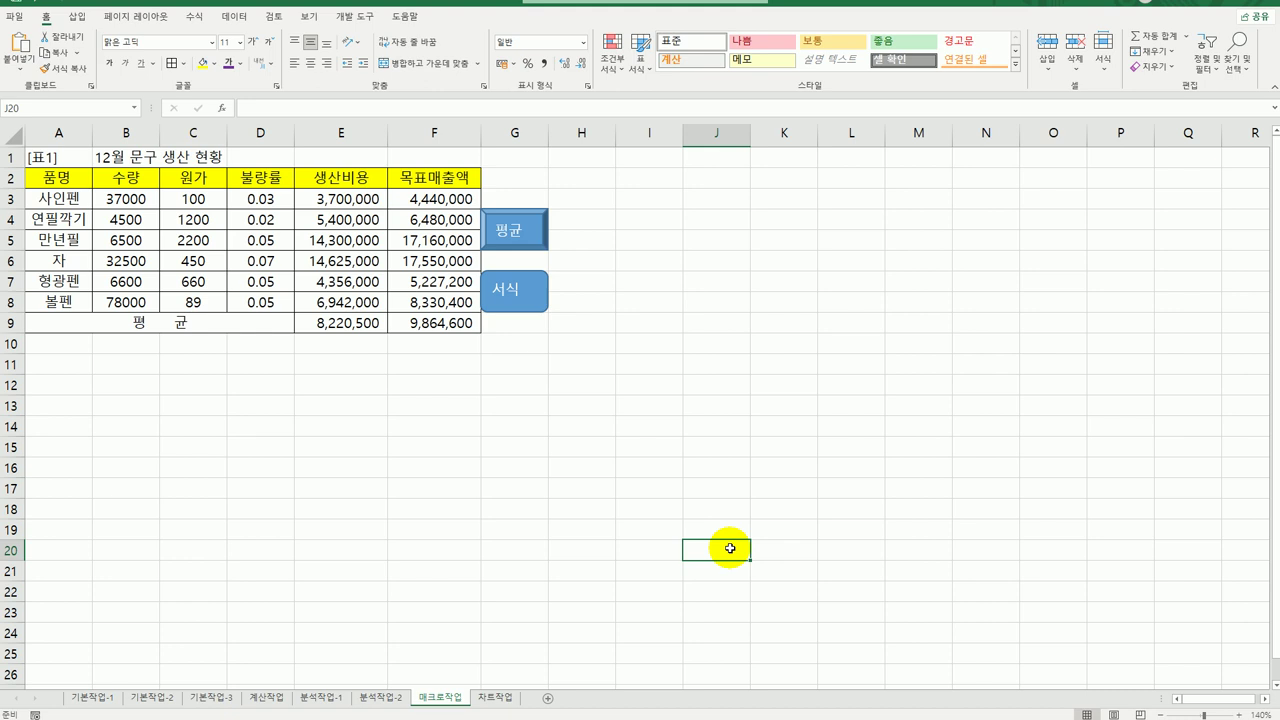
On the 차트작업 sheet, insert a 2-D clustered column chart from A2:C9 and fit it to the range A11:I28
left_click(502, 700)
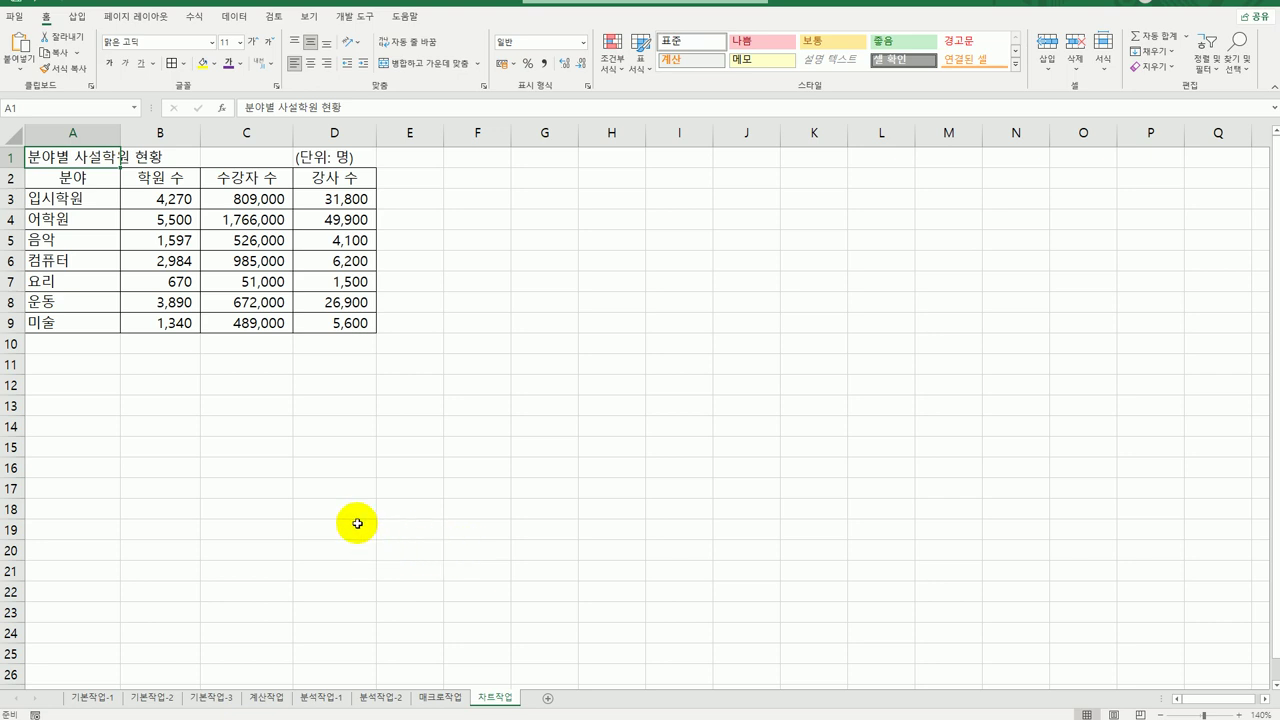
left_click_drag(89, 177, 260, 324)
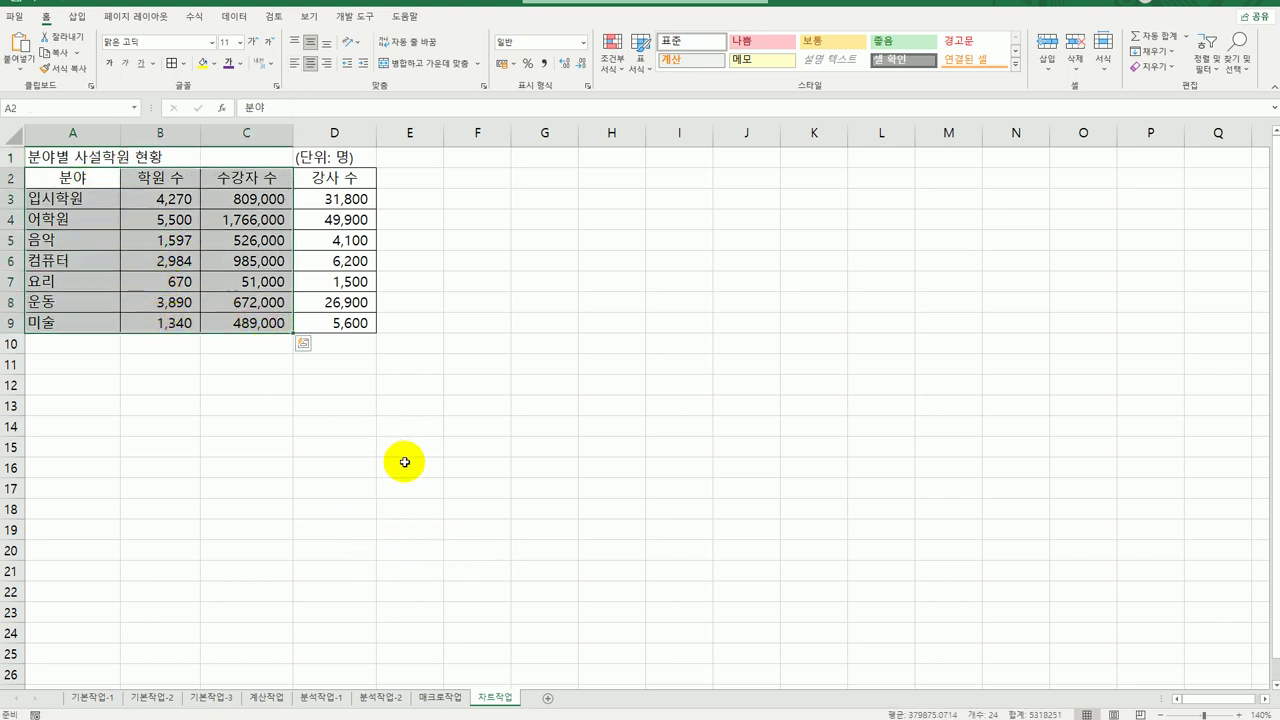
left_click(77, 16)
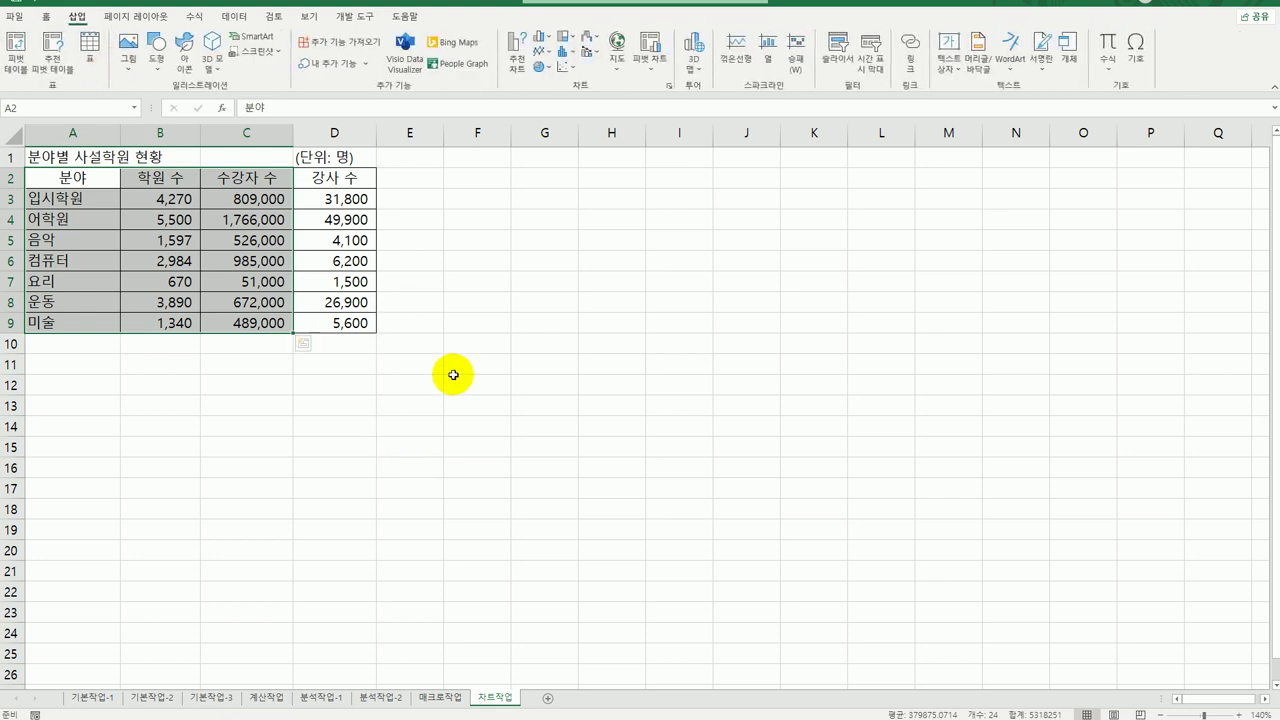
left_click(548, 40)
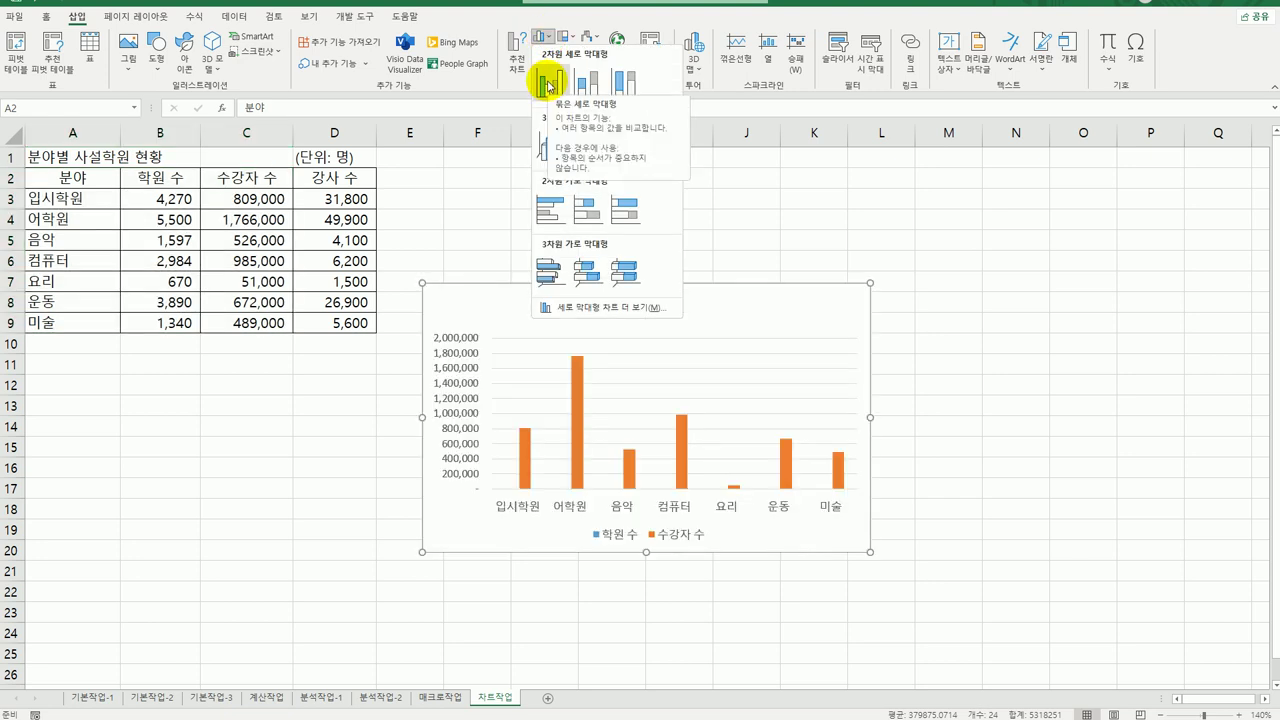
left_click(548, 84)
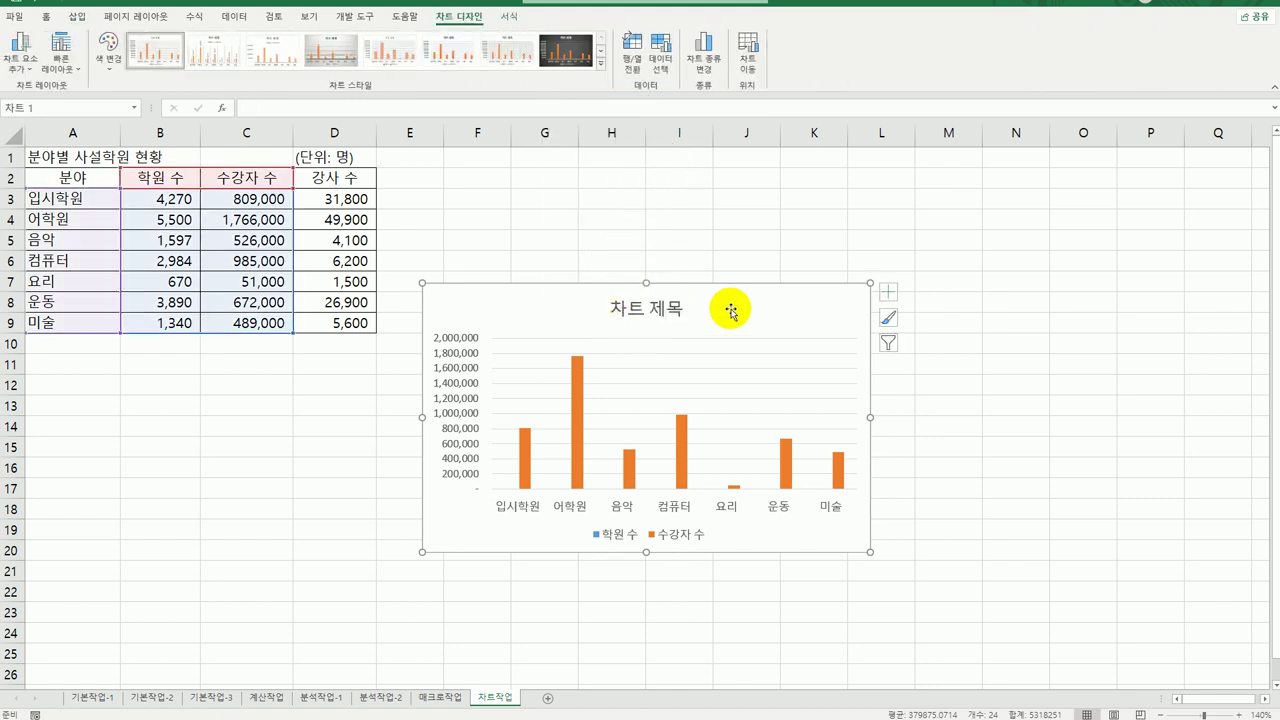
left_click_drag(702, 304, 323, 380)
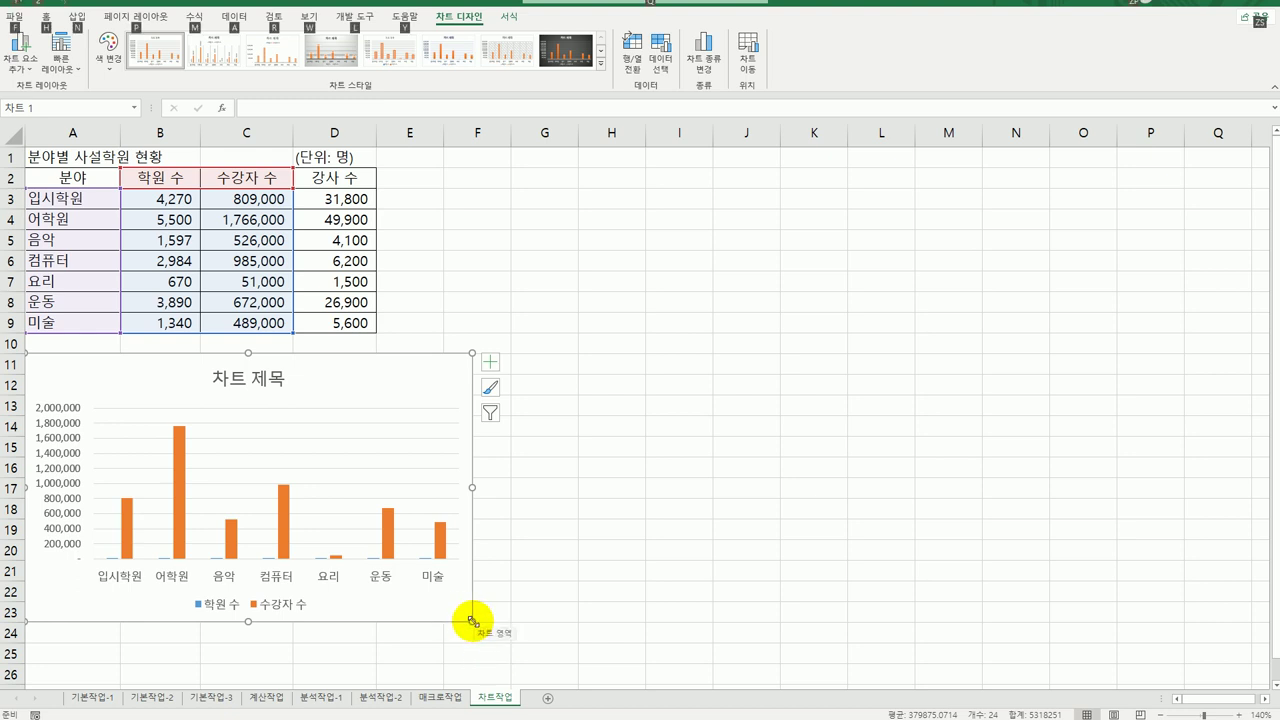
left_click_drag(472, 621, 712, 579)
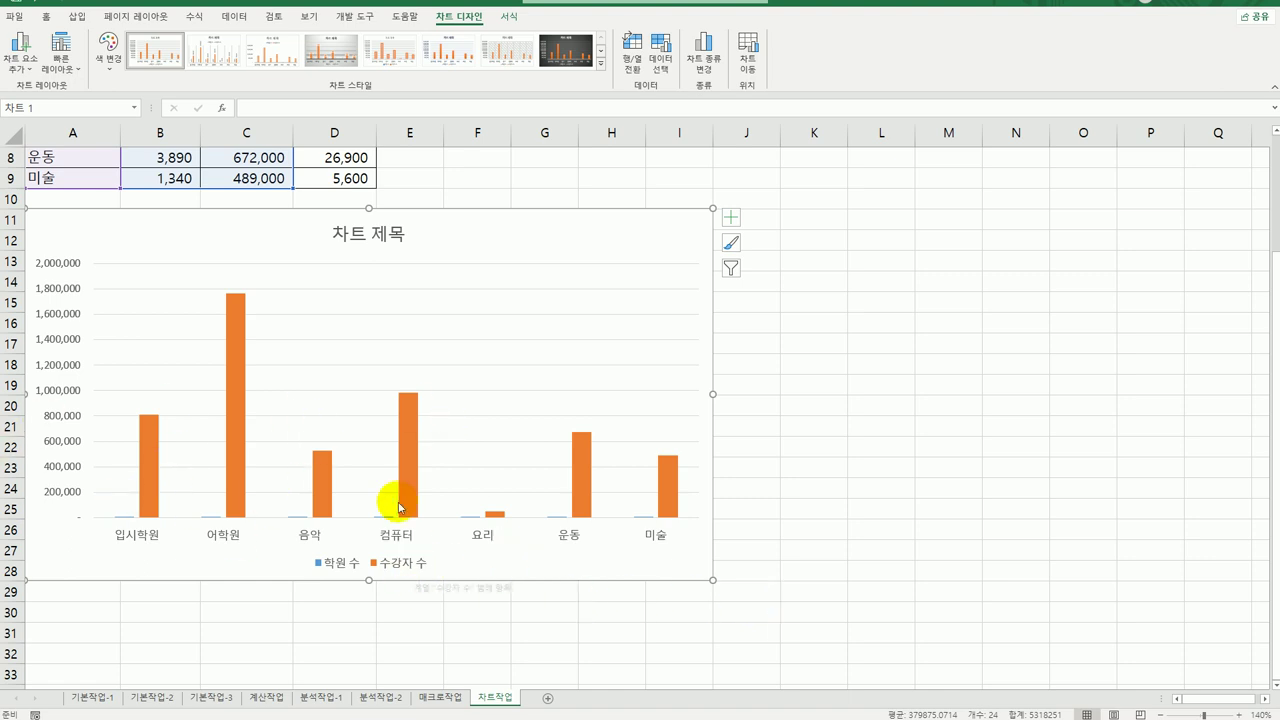
Change the 수강자 수 series to a line with markers (표식이 있는 꺾은선형) plotted on the secondary axis
left_click(230, 322)
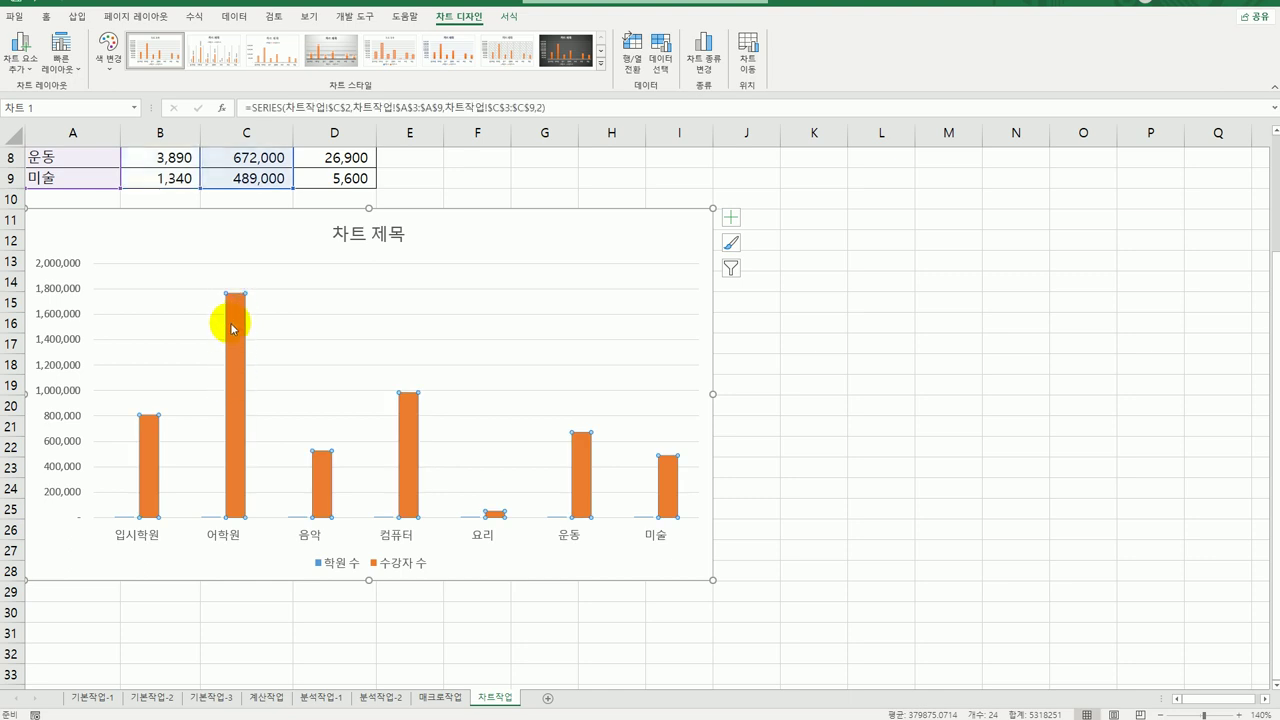
right_click(236, 319)
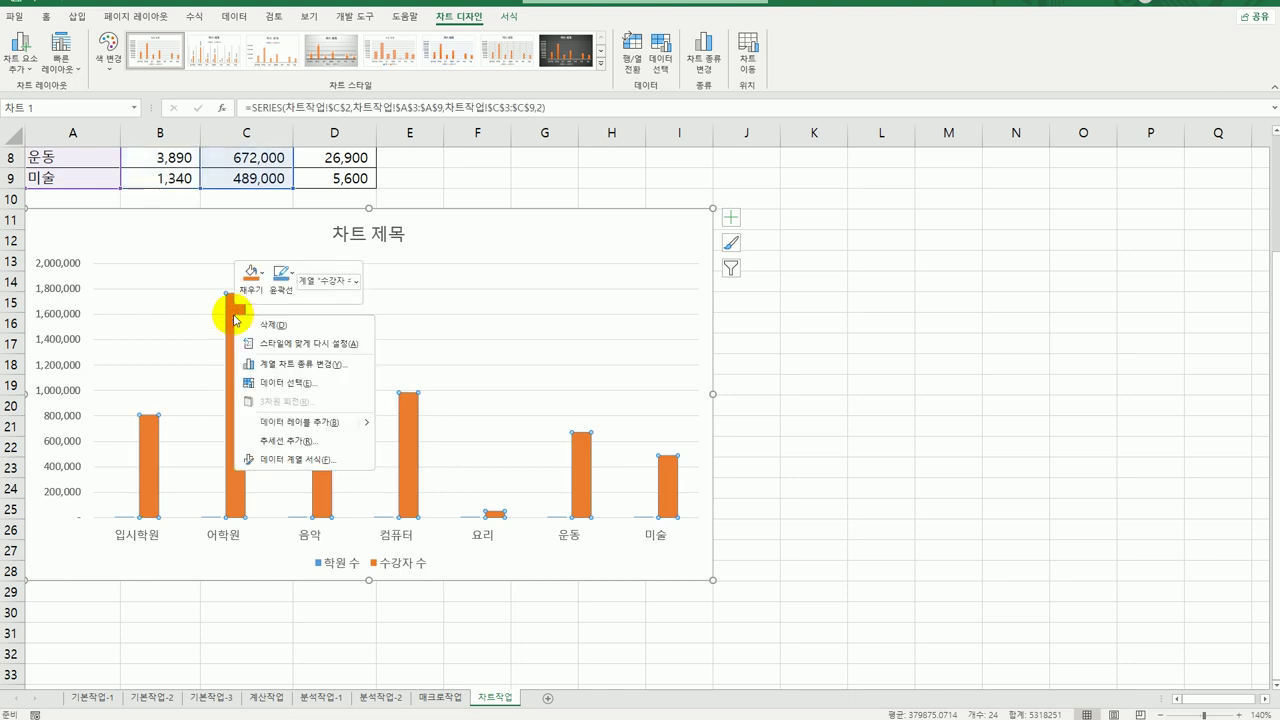
left_click(333, 374)
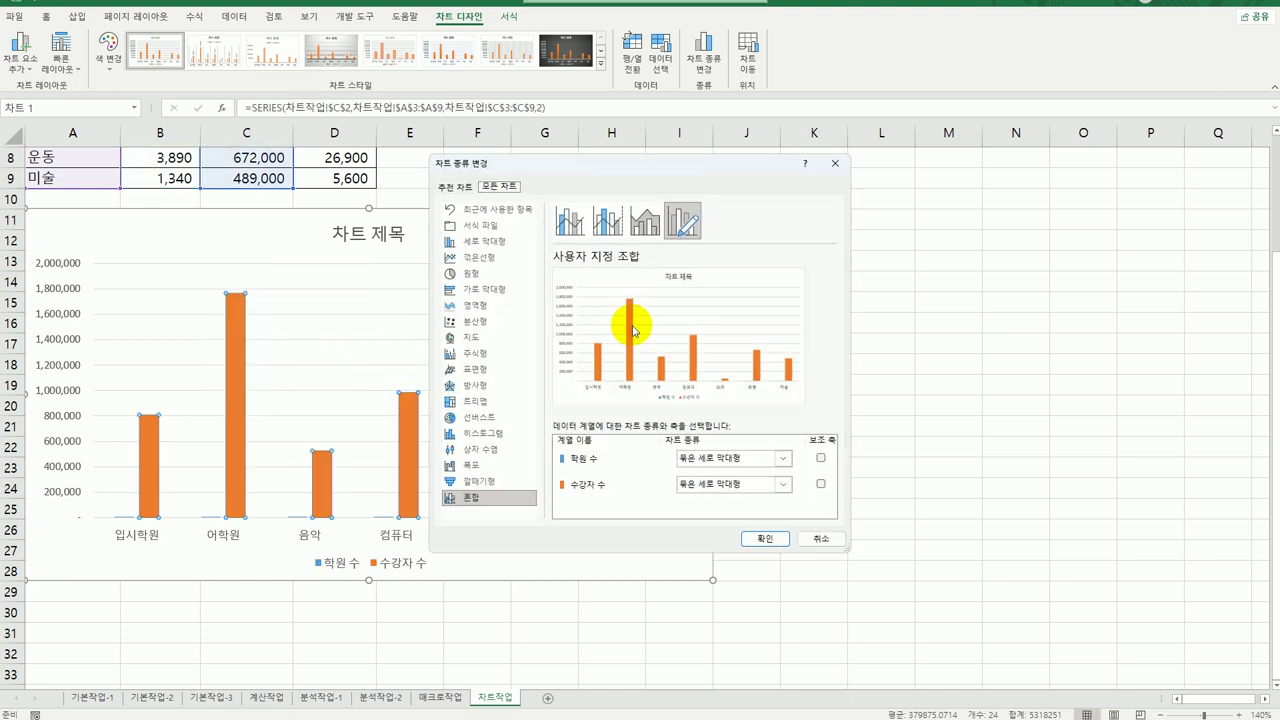
left_click(783, 486)
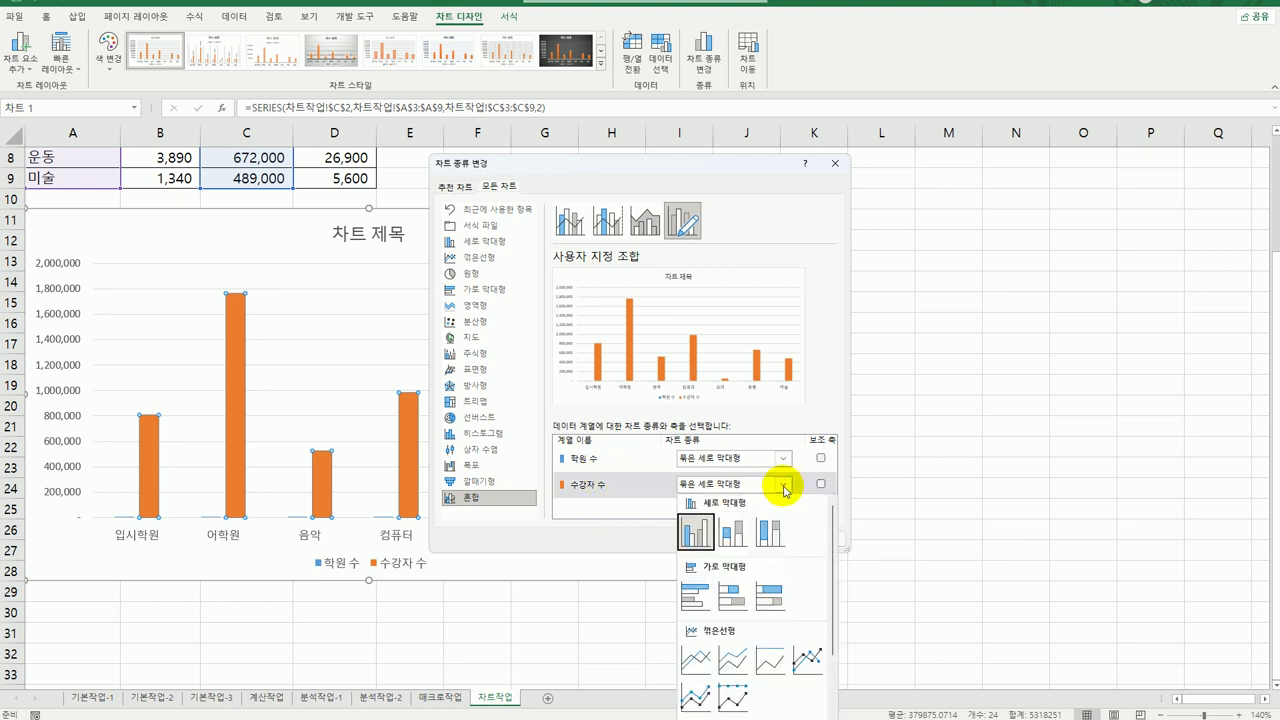
left_click(801, 660)
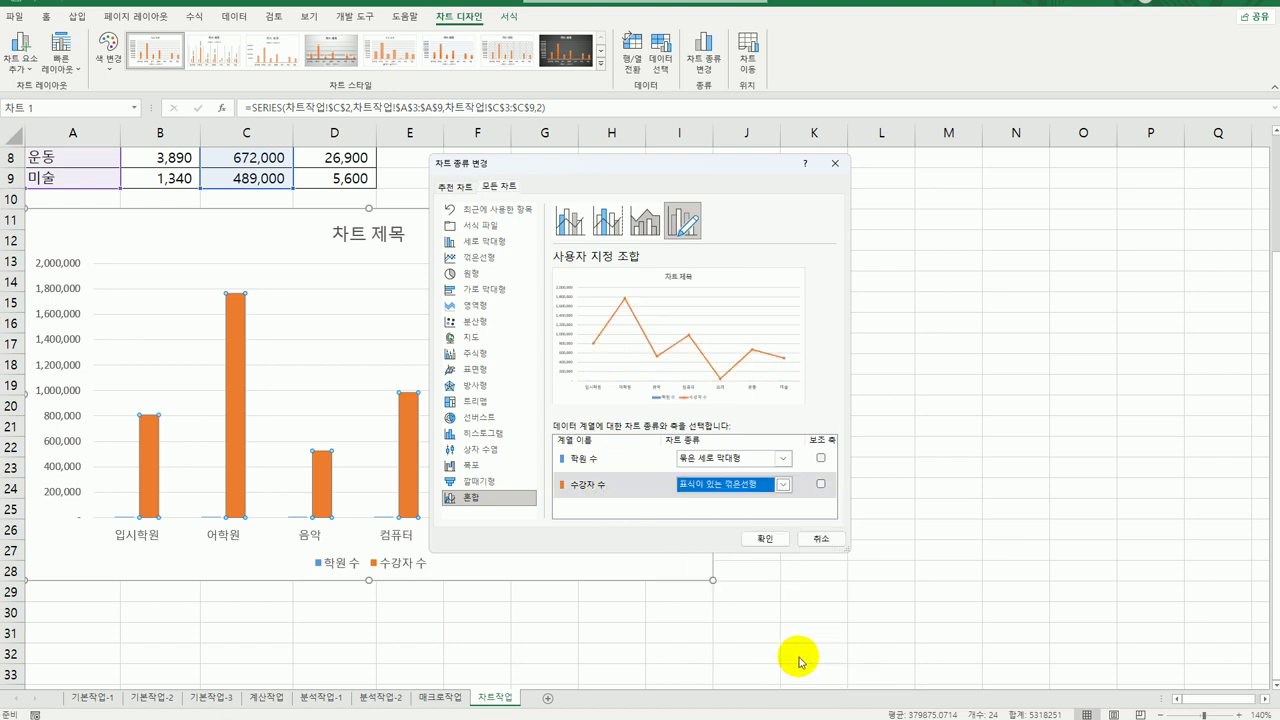
left_click(821, 484)
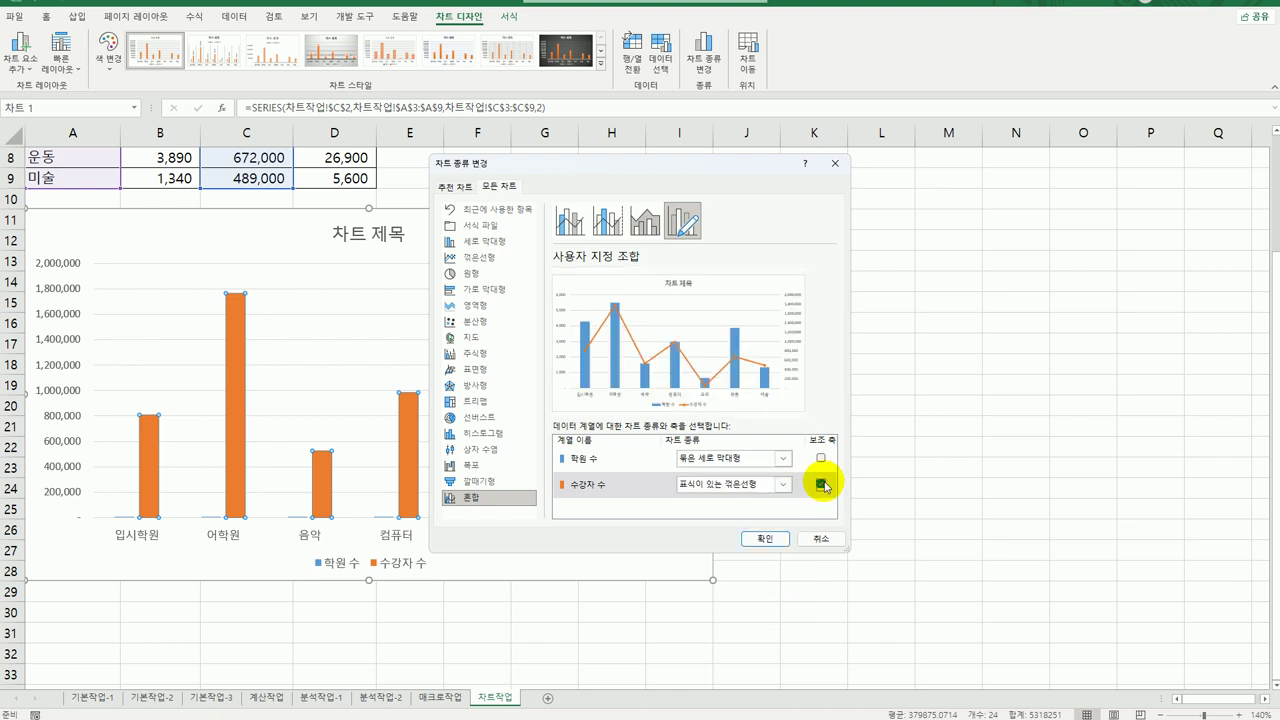
left_click(772, 540)
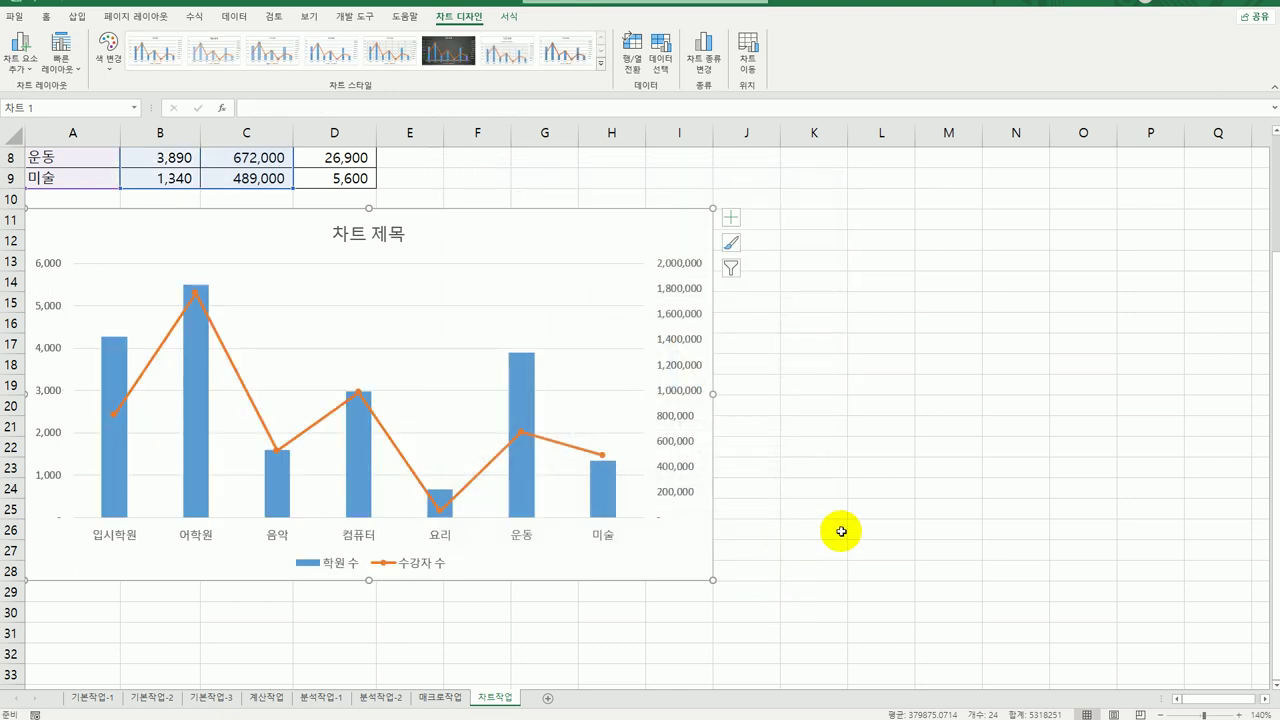
Replace the chart title text with 분야별 학원수와 수강자수
left_click(343, 234)
left_click_drag(333, 234, 423, 240)
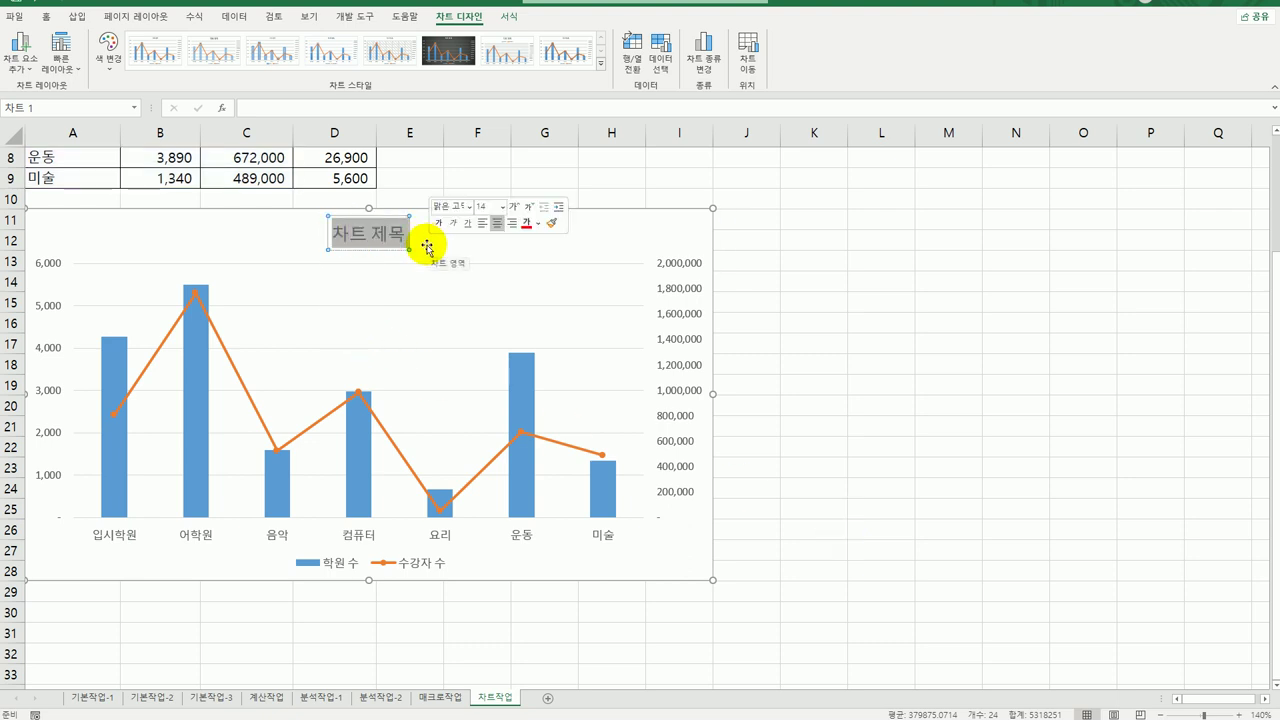
type("분야")
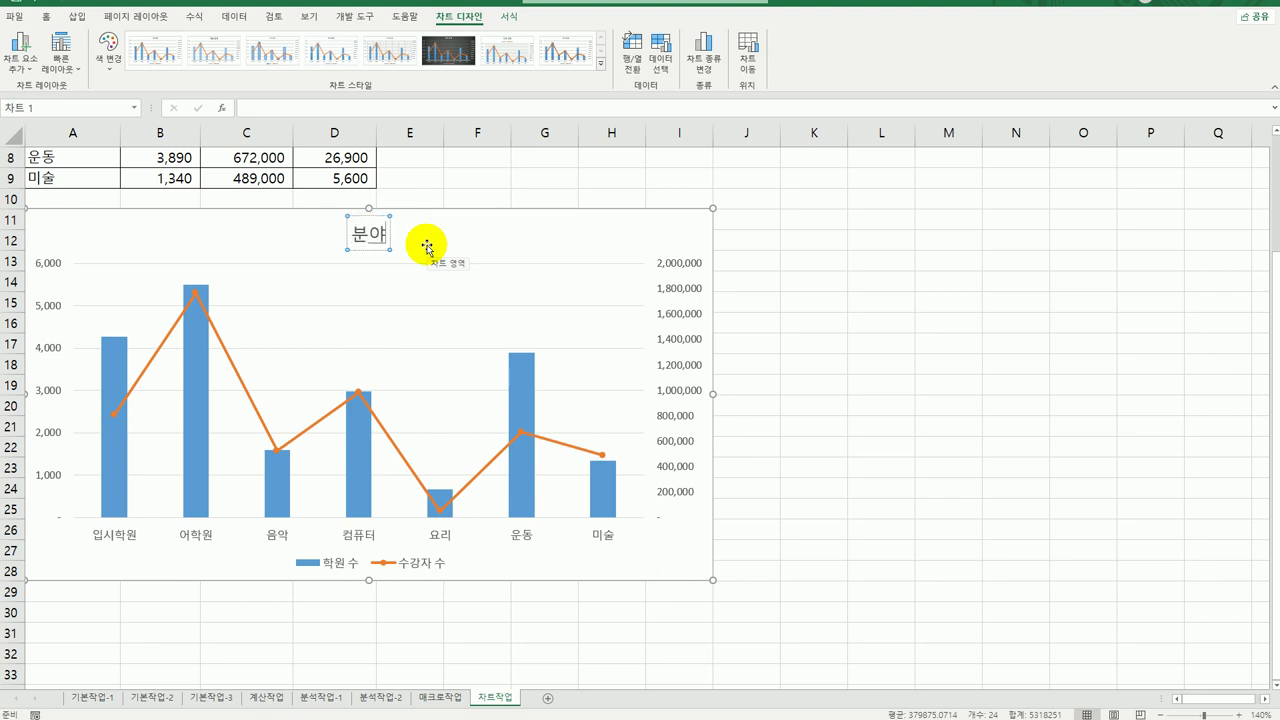
type("별")
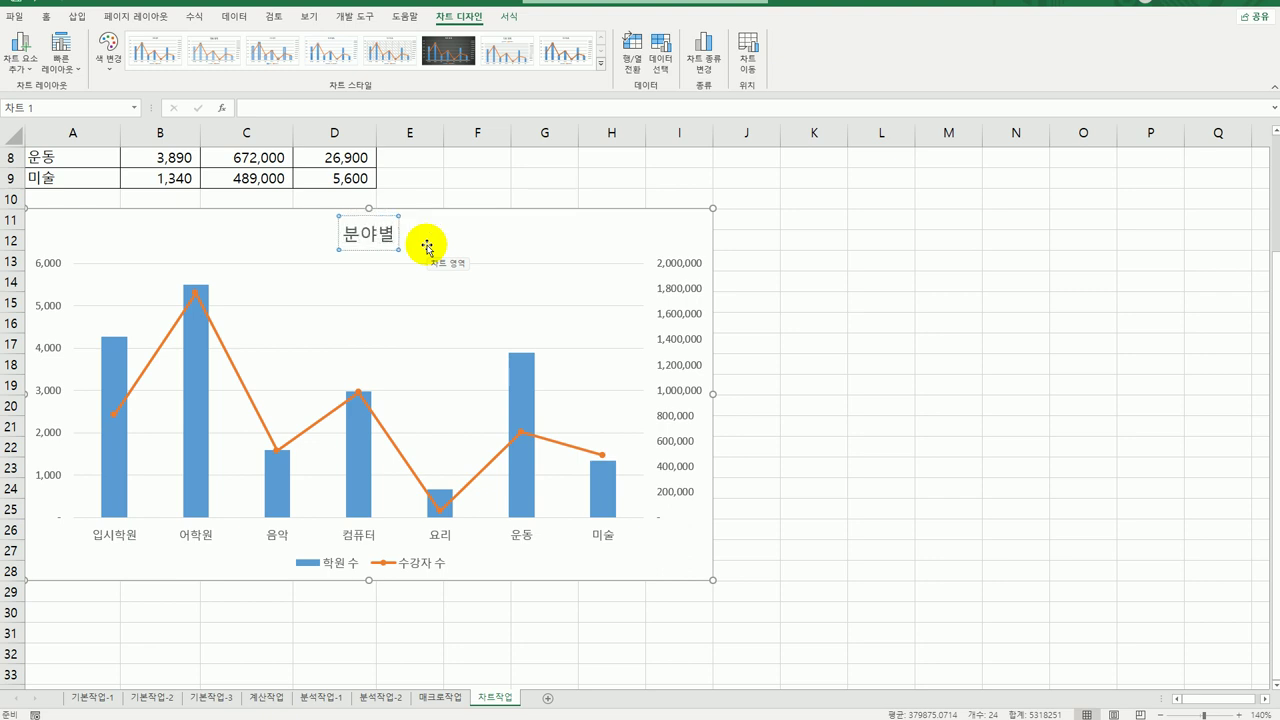
type(" 학원숭와")
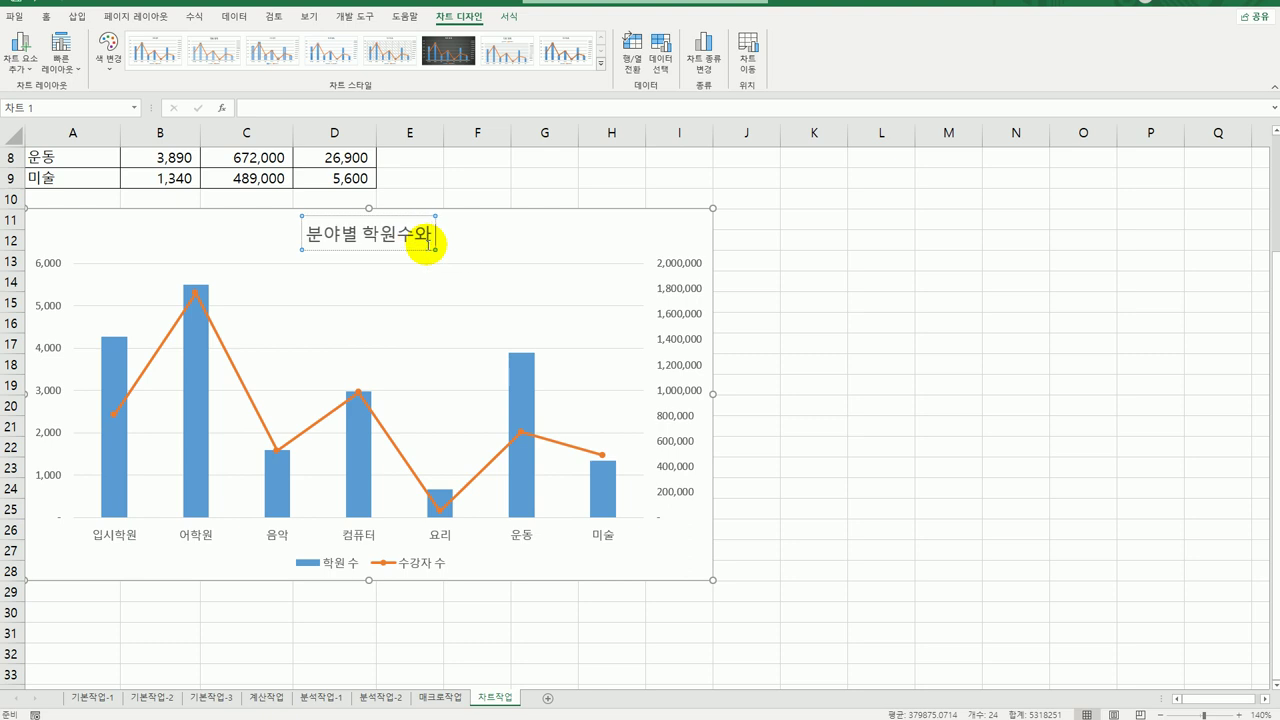
type(" 수아강자수")
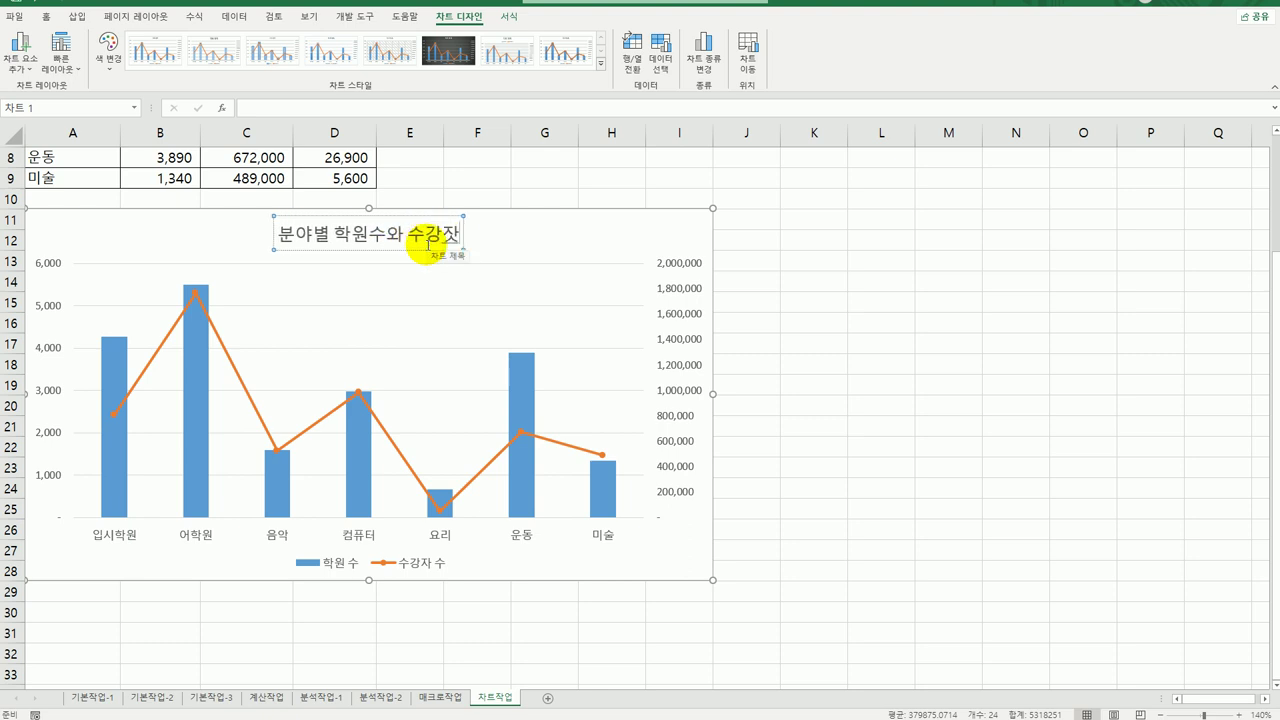
Format the chart title in bold 궁서체 at size 14
left_click(397, 252)
left_click(395, 253)
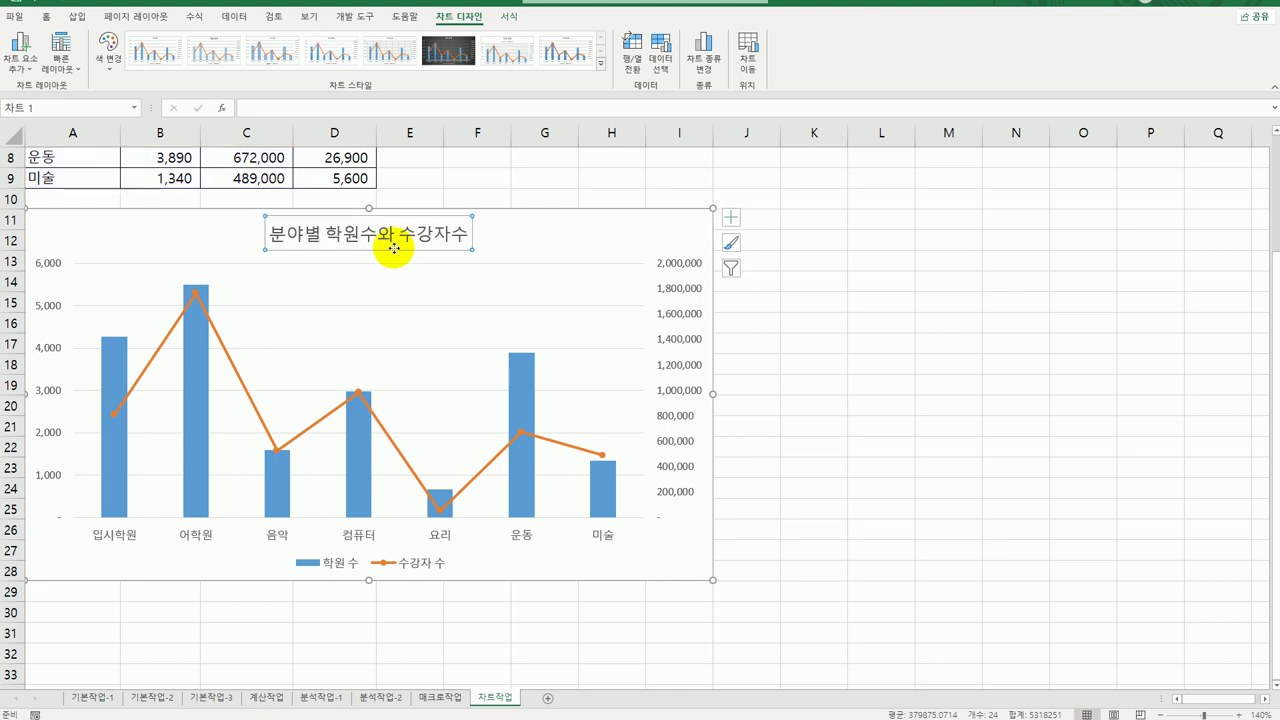
left_click(46, 17)
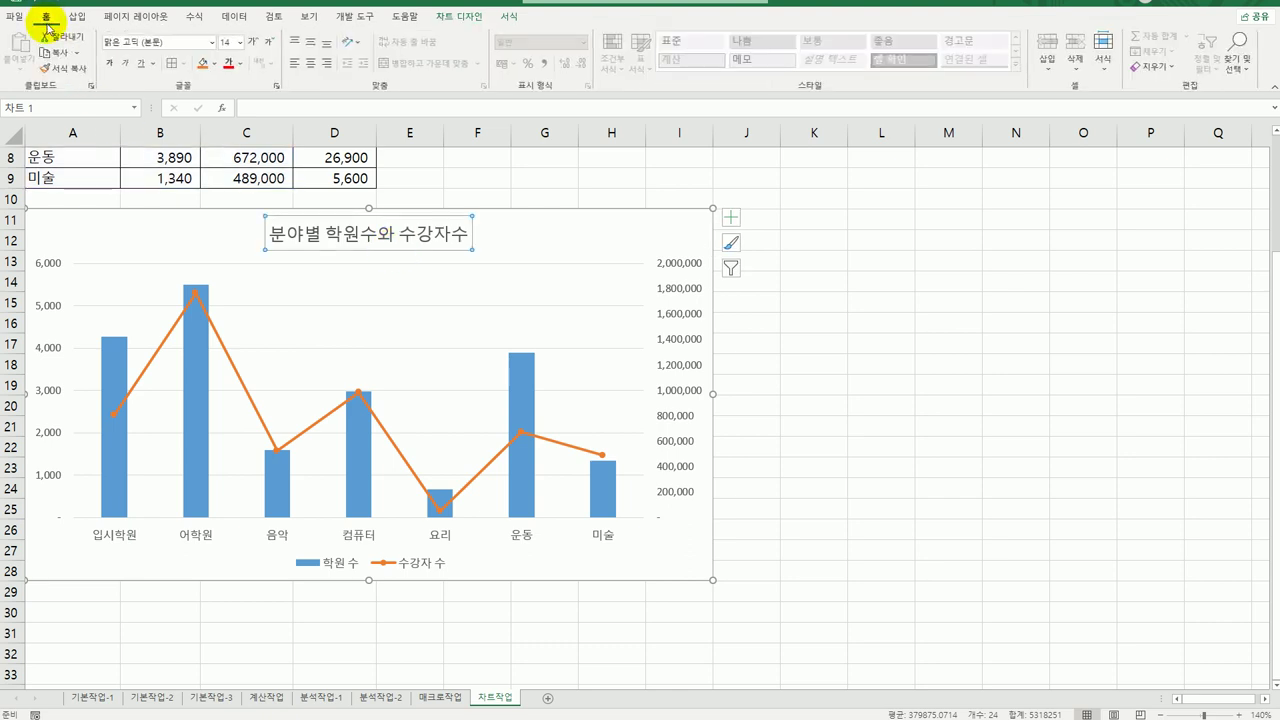
left_click(211, 42)
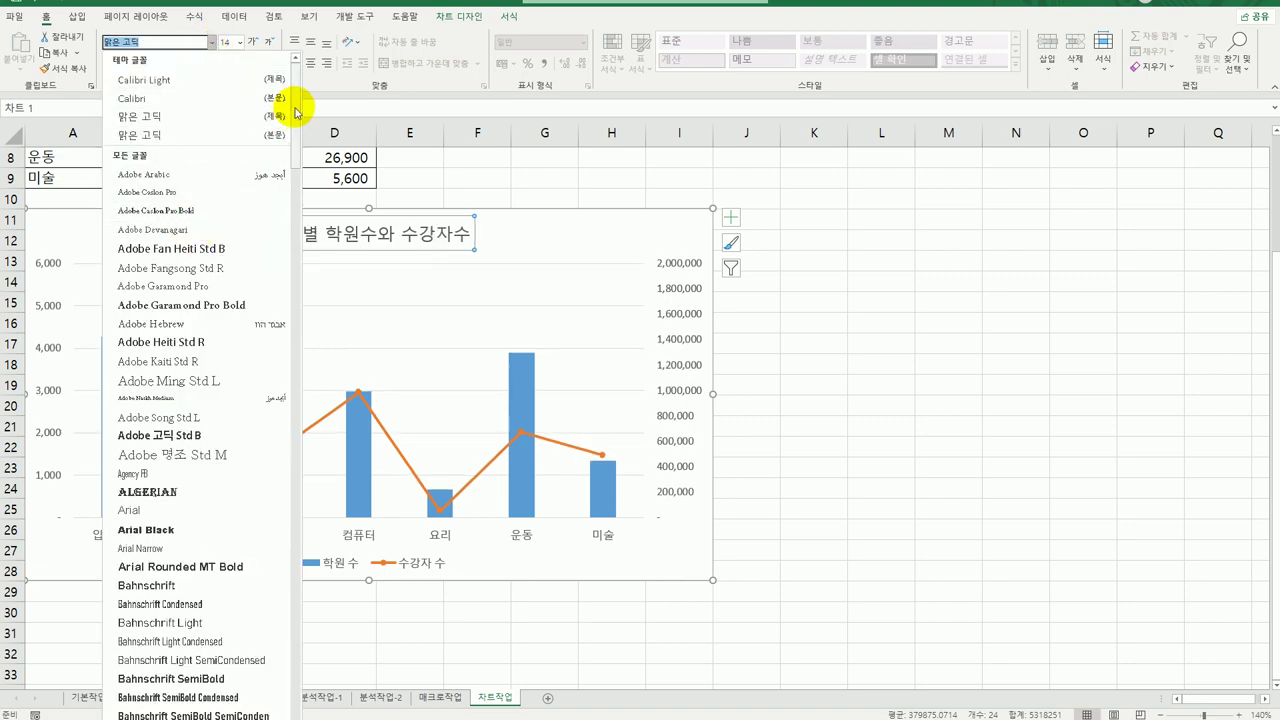
left_click_drag(296, 100, 296, 712)
left_click(200, 389)
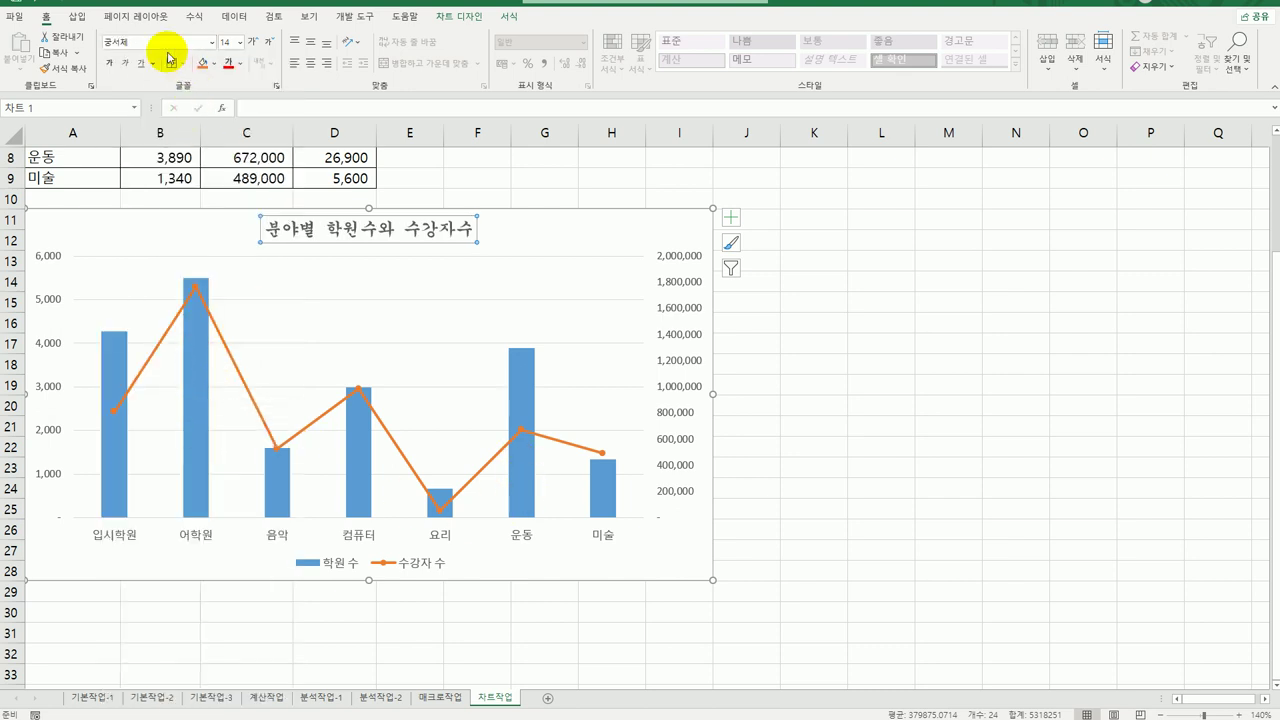
left_click(110, 64)
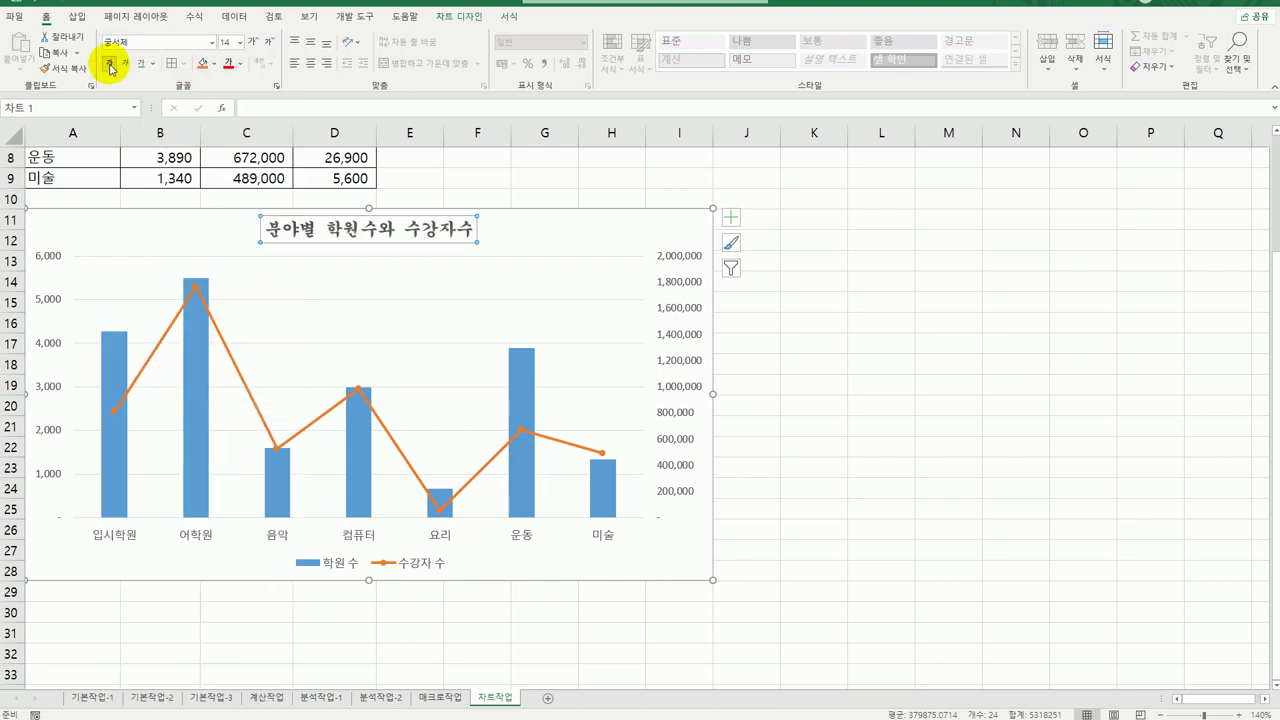
left_click(240, 42)
left_click(234, 153)
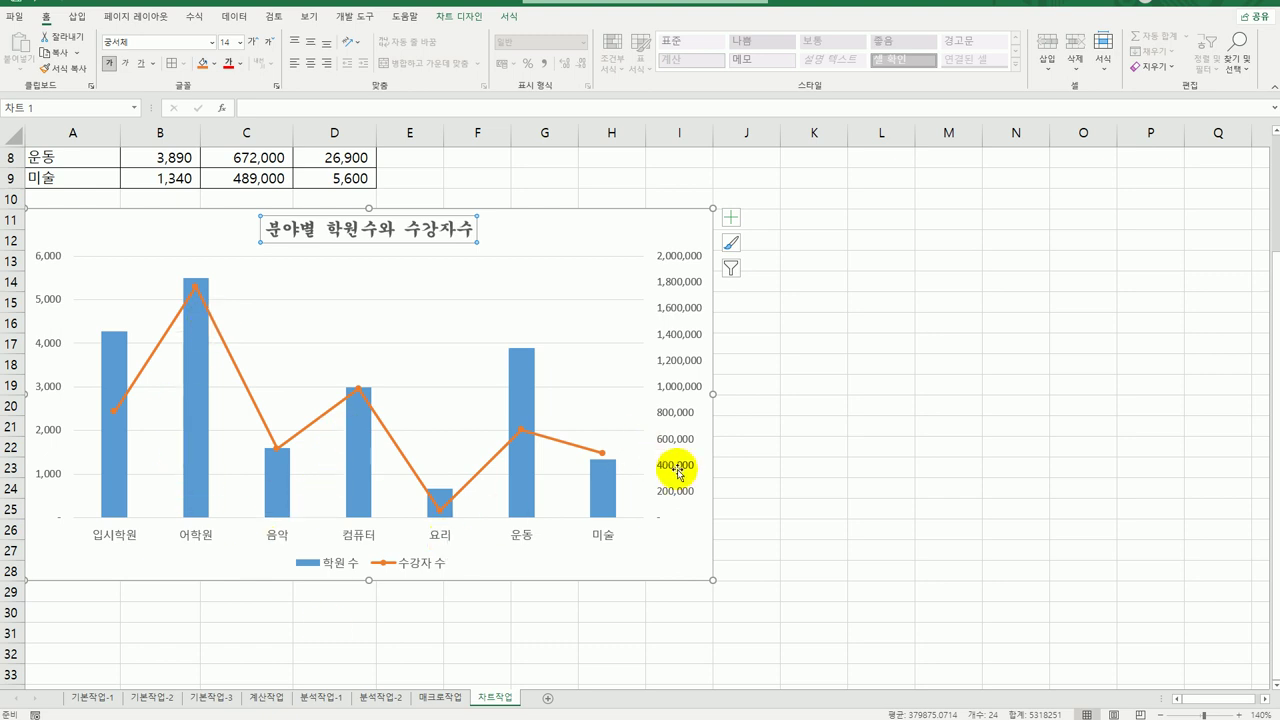
Add a data label to only the 운동 point of the 수강자 수 line series
left_click(521, 432)
left_click(521, 427)
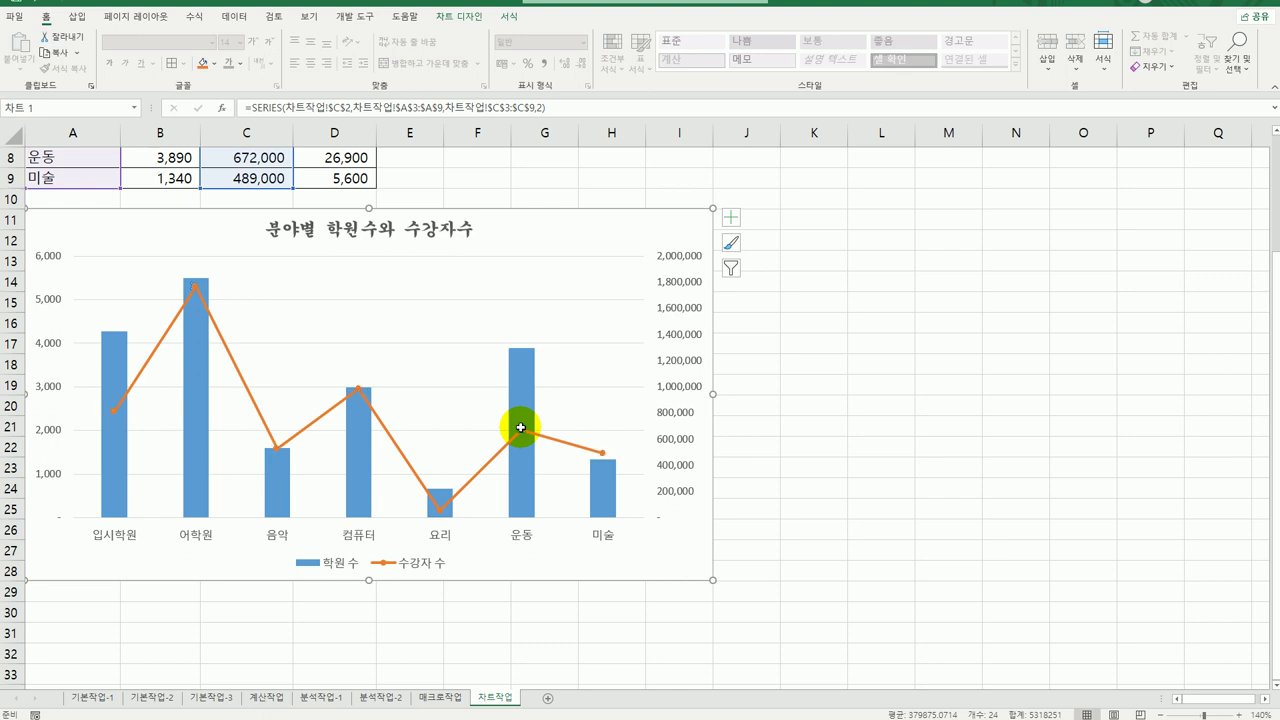
right_click(521, 427)
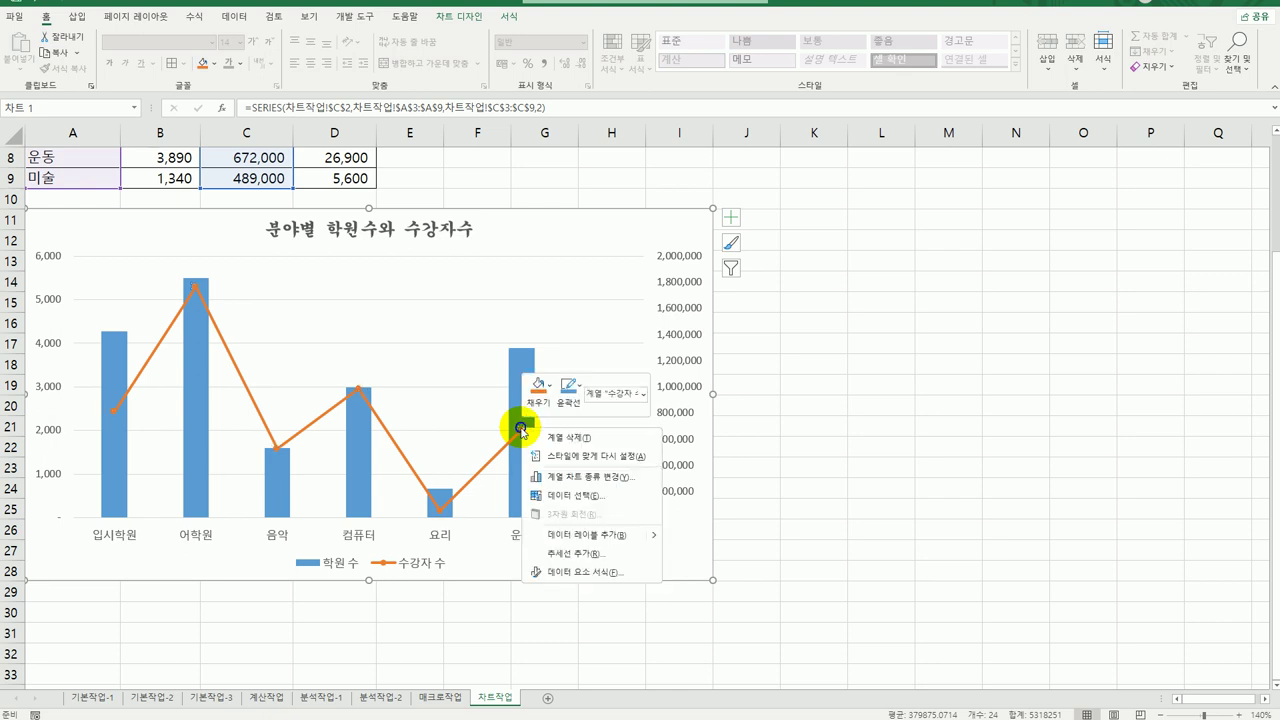
left_click(604, 536)
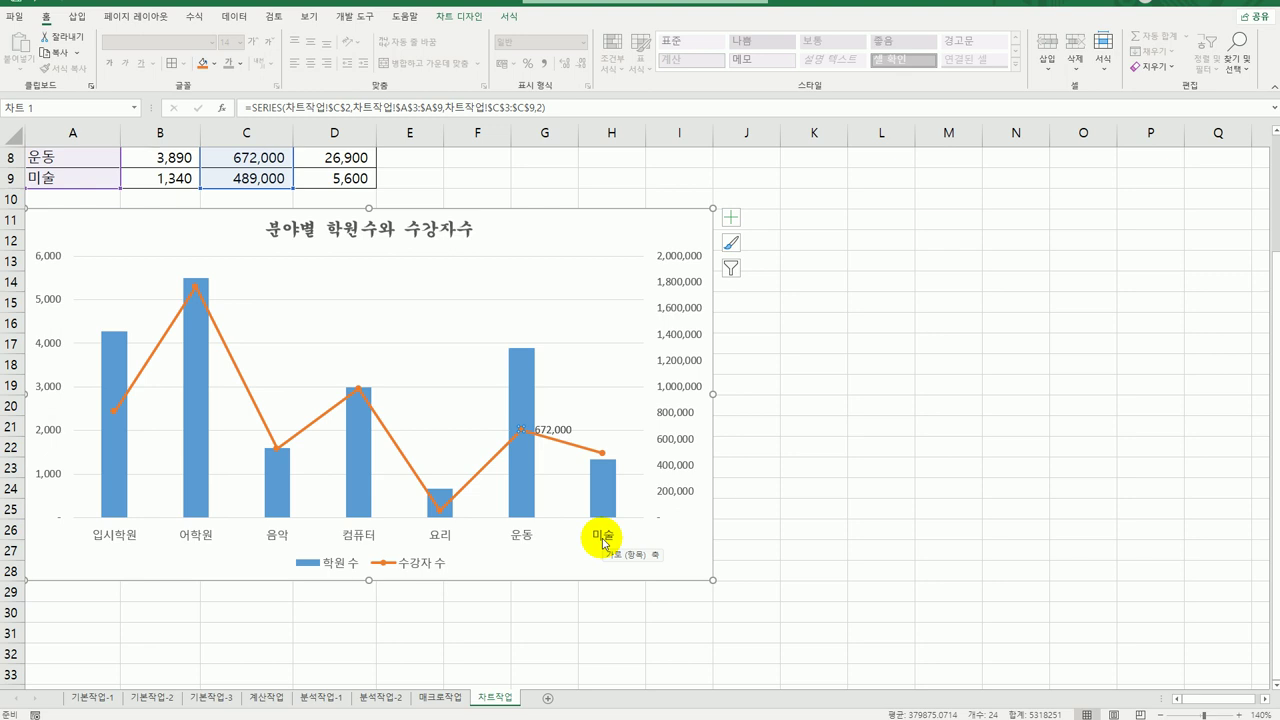
Give the chart area border rounded corners (둥근 모서리) and deselect the chart
left_click(640, 237)
right_click(640, 238)
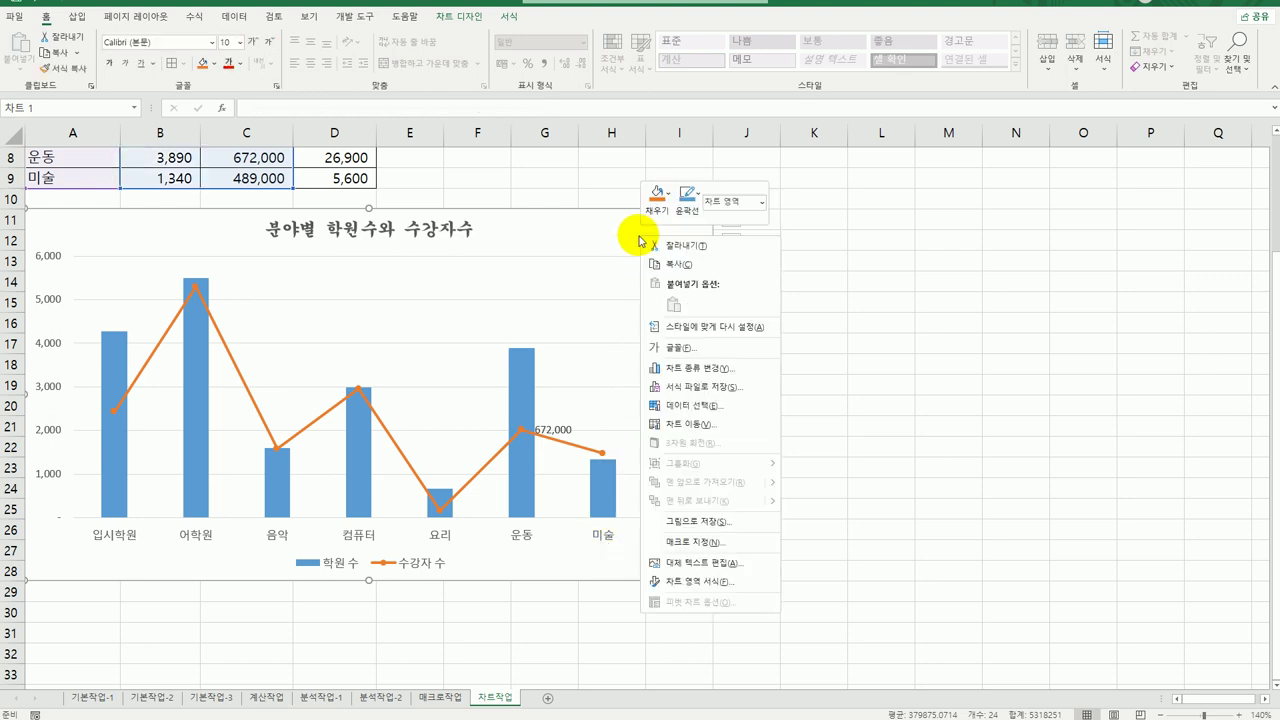
left_click(728, 583)
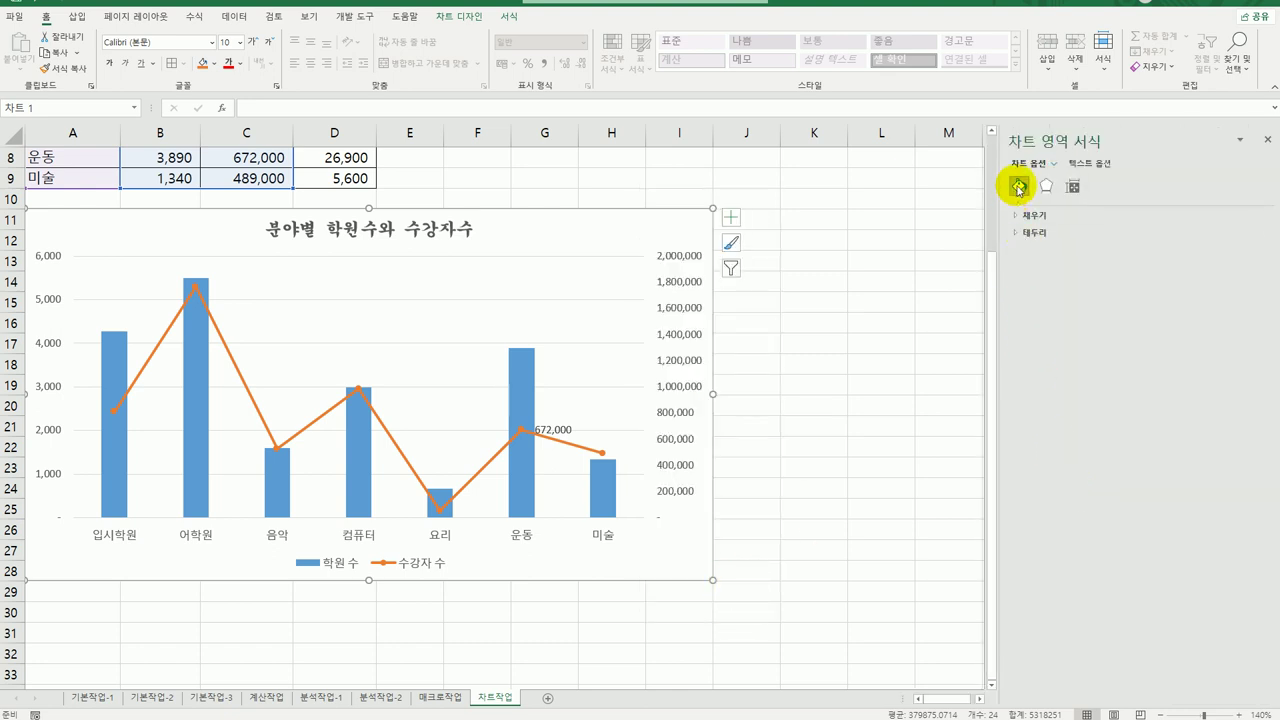
left_click(1027, 237)
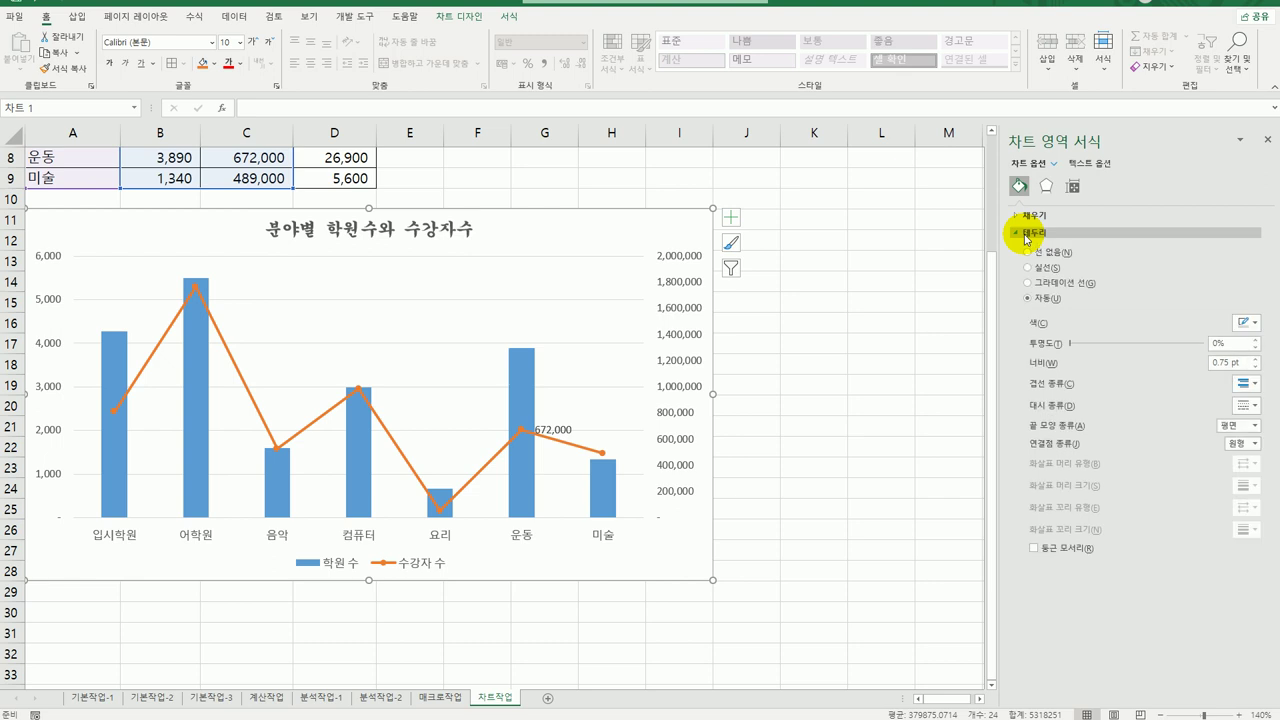
left_click(1071, 548)
left_click(850, 628)
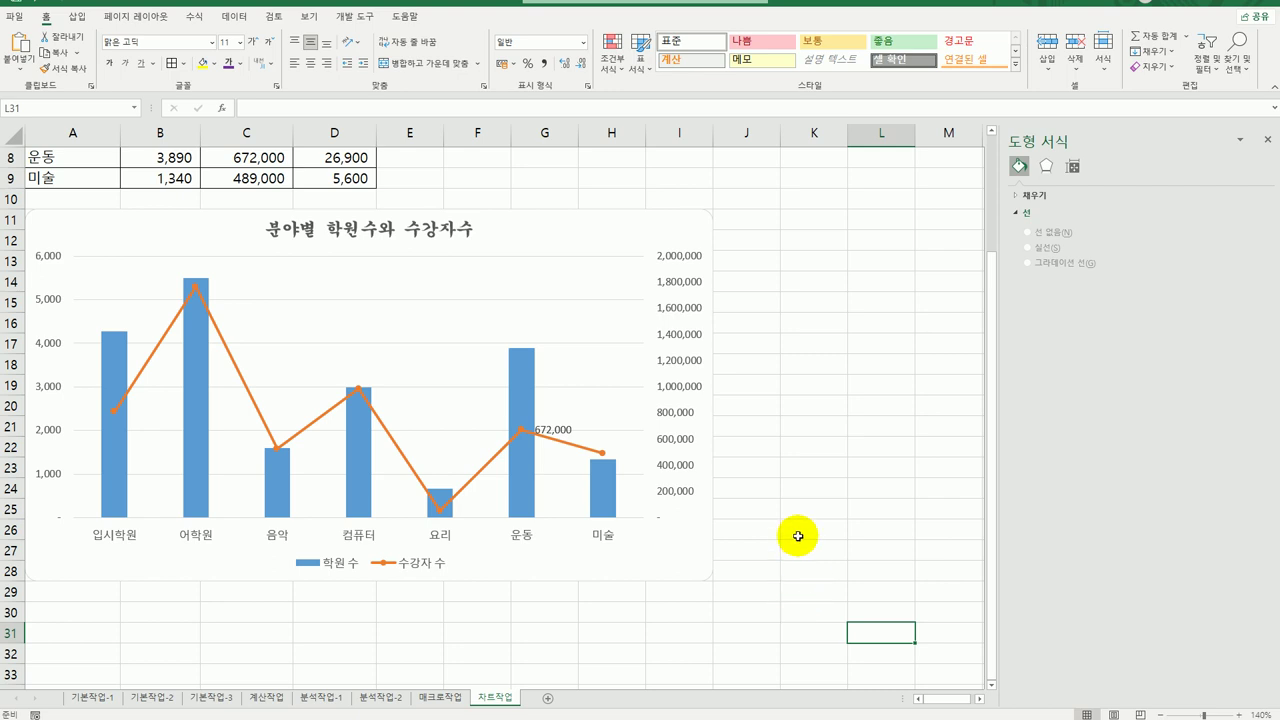
left_click(799, 625)
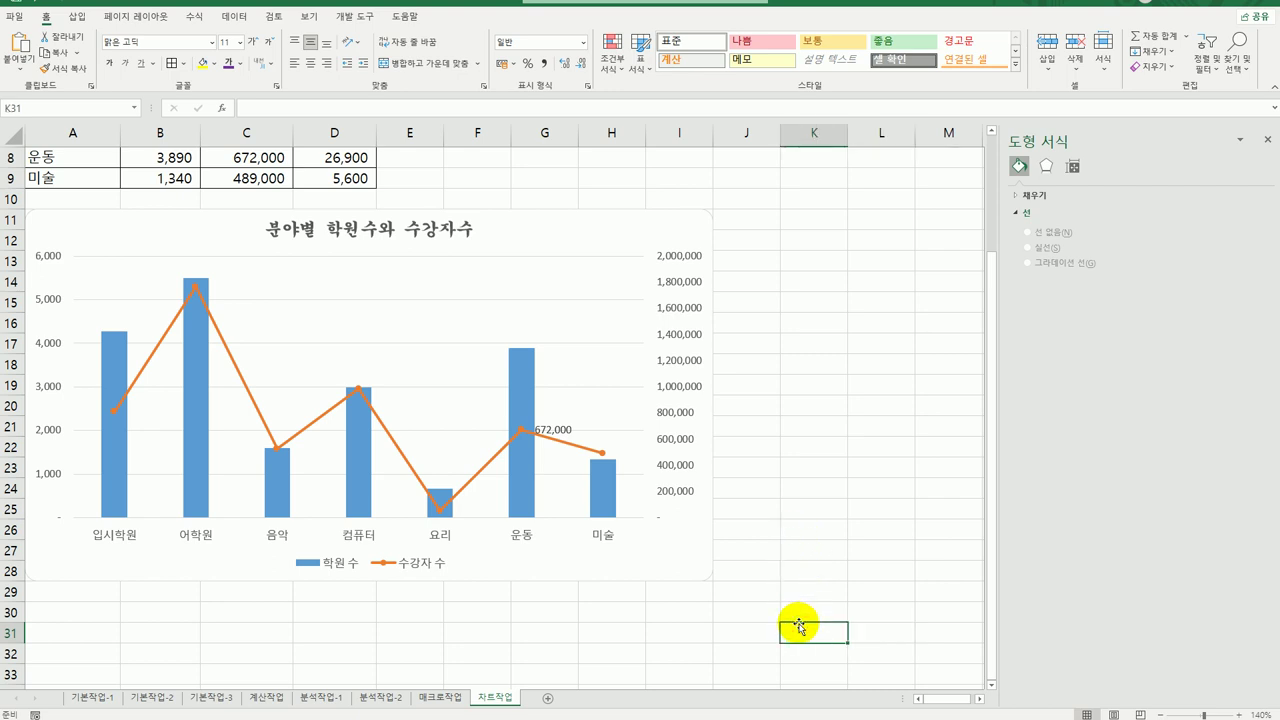